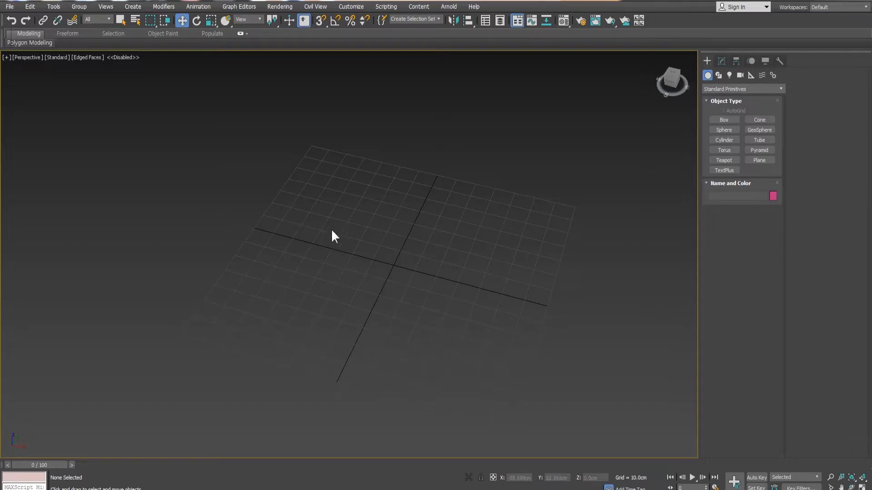
{"action": "middle_click_drag", "start_coordinate": [331, 233], "coordinate": [293, 240]}
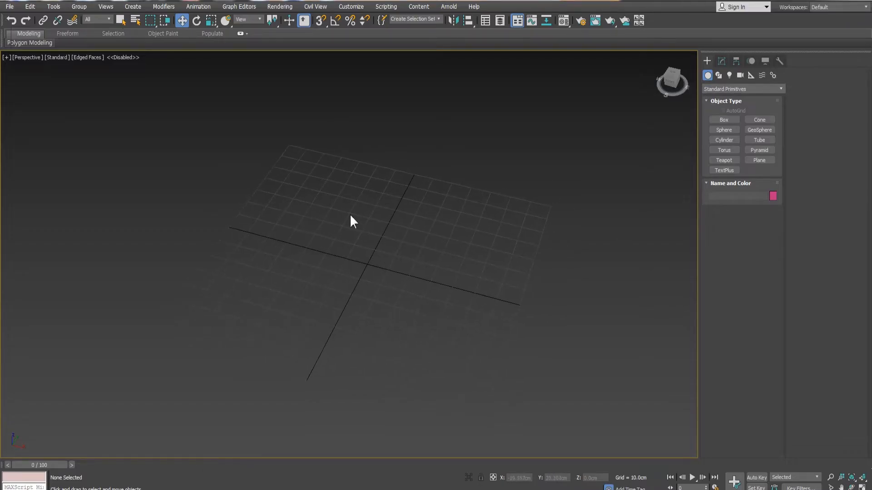
{"action": "middle_click_drag", "start_coordinate": [396, 204], "coordinate": [356, 234]}
{"action": "middle_click_drag", "start_coordinate": [444, 308], "coordinate": [364, 283]}
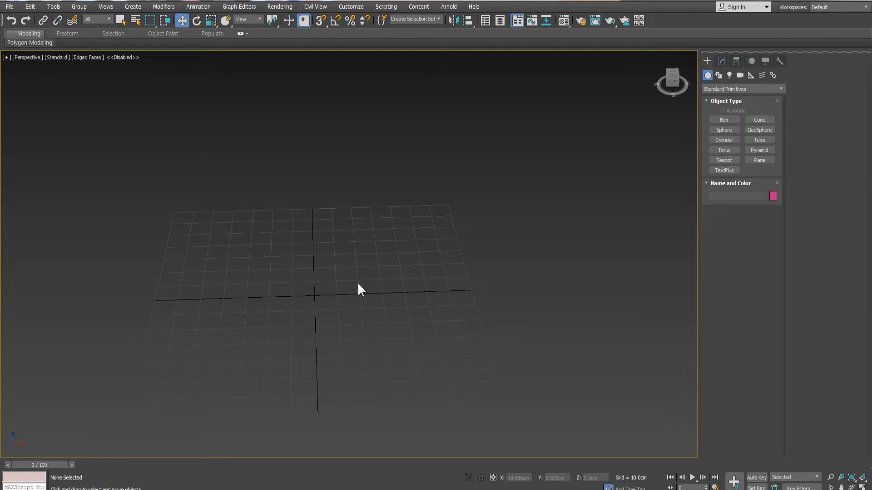
{"action": "middle_click_drag", "start_coordinate": [340, 183], "coordinate": [395, 218], "text": "alt"}
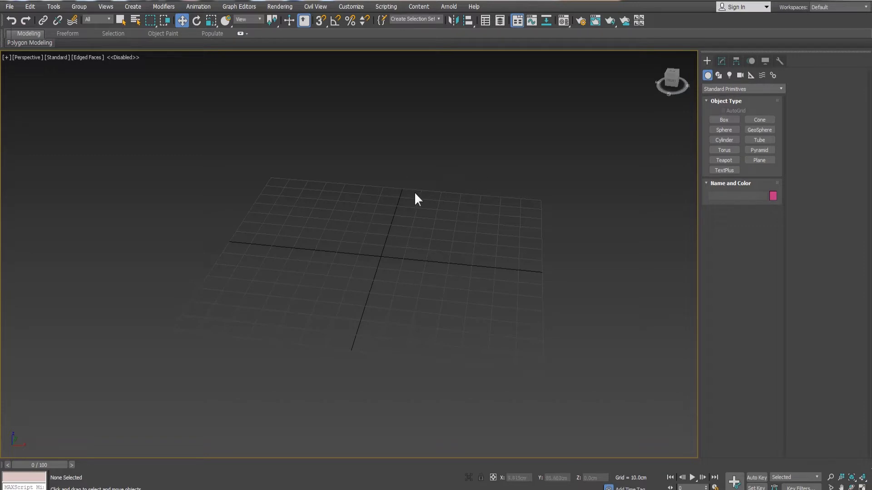
{"action": "middle_click_drag", "start_coordinate": [415, 195], "coordinate": [445, 204]}
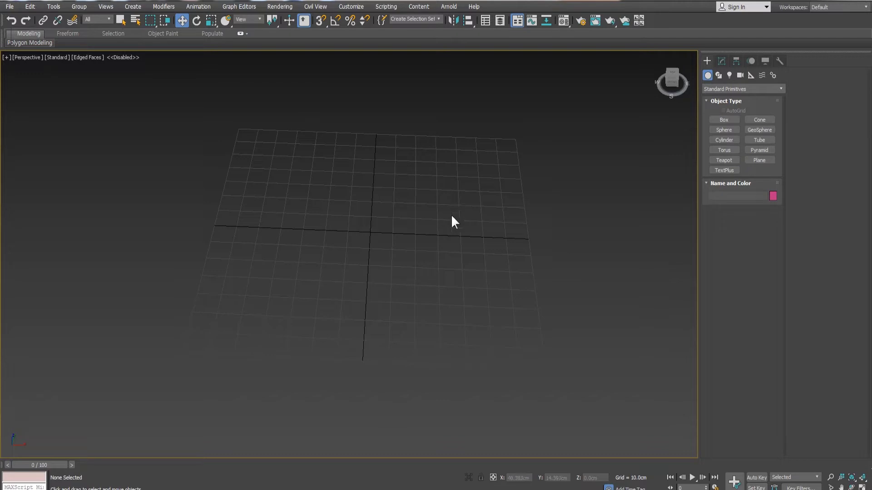
{"action": "middle_click_drag", "start_coordinate": [513, 178], "coordinate": [468, 182], "text": "alt"}
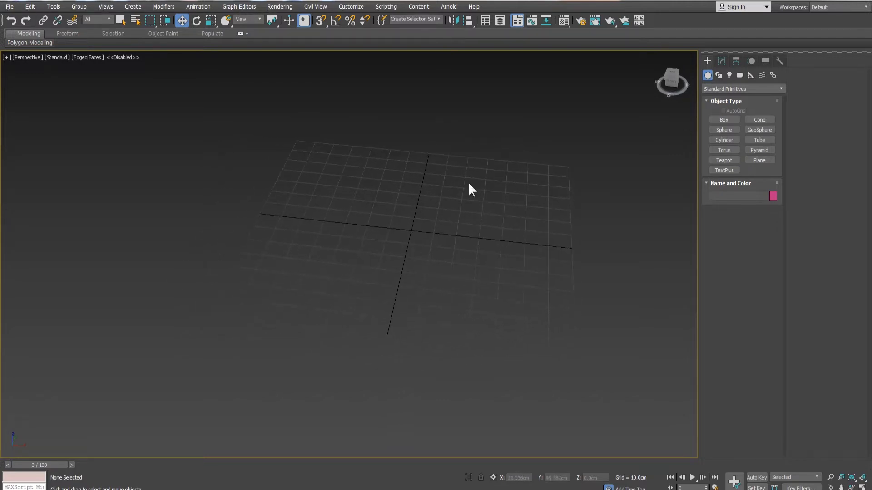
{"action": "scroll", "coordinate": [476, 190], "scroll_direction": "up", "scroll_amount": 3}
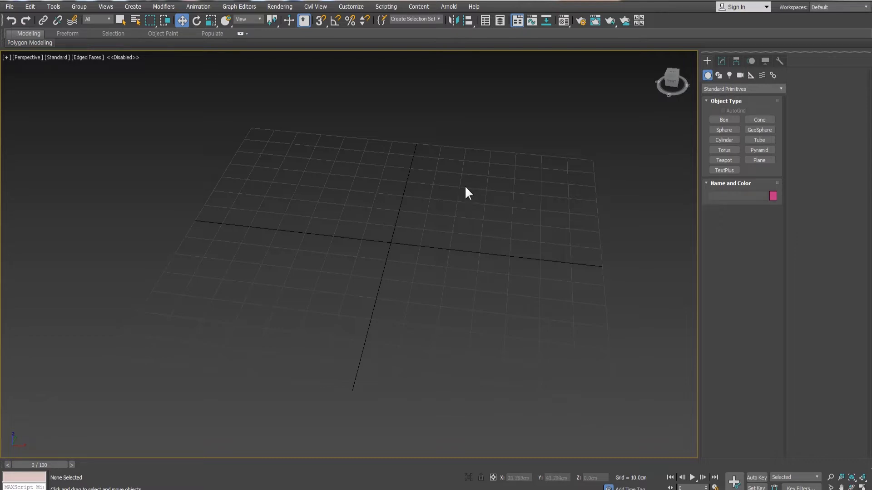
{"action": "middle_click_drag", "start_coordinate": [465, 191], "coordinate": [457, 230], "text": "alt"}
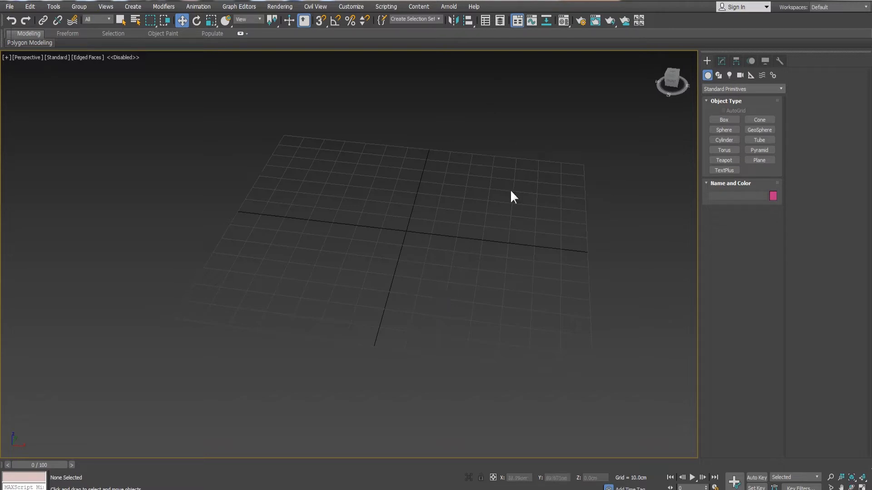
{"action": "middle_click_drag", "start_coordinate": [471, 226], "coordinate": [485, 244]}
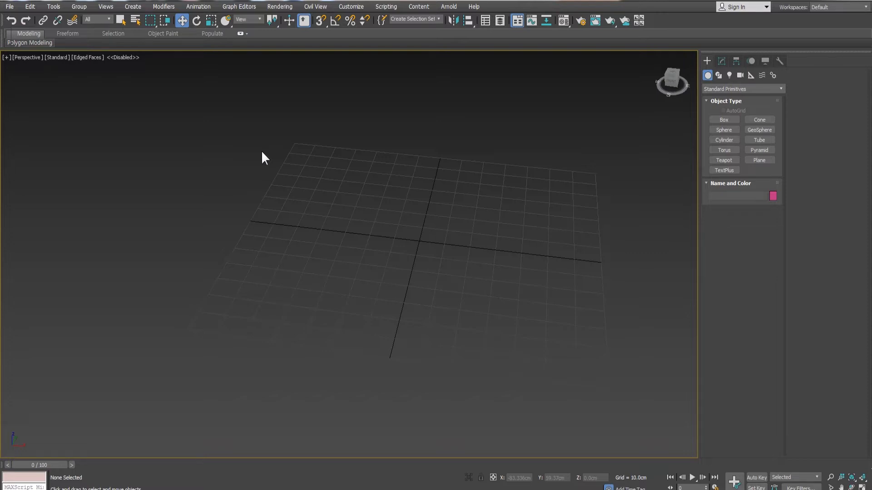
{"action": "left_click", "coordinate": [721, 61]}
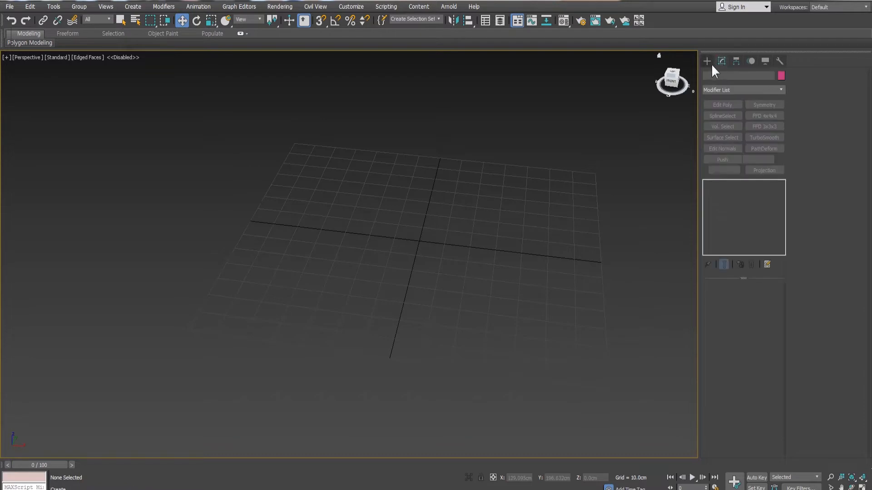
{"action": "left_click", "coordinate": [707, 61]}
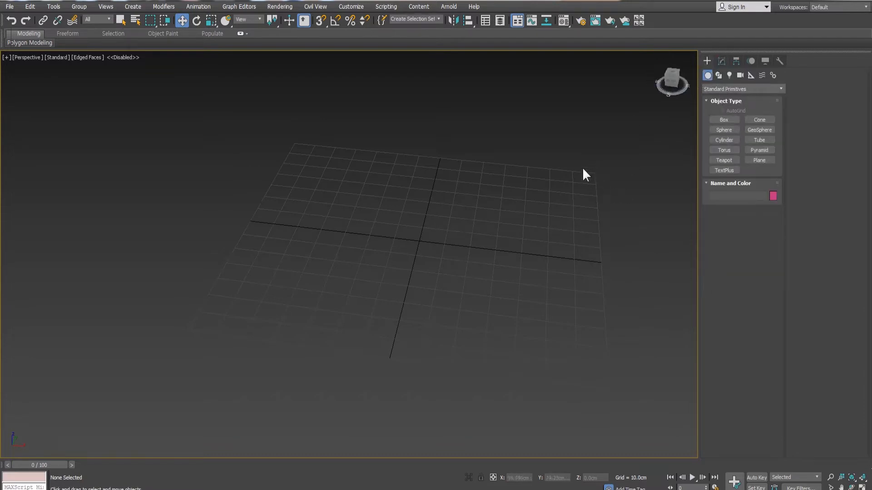
{"action": "middle_click_drag", "start_coordinate": [493, 165], "coordinate": [492, 186]}
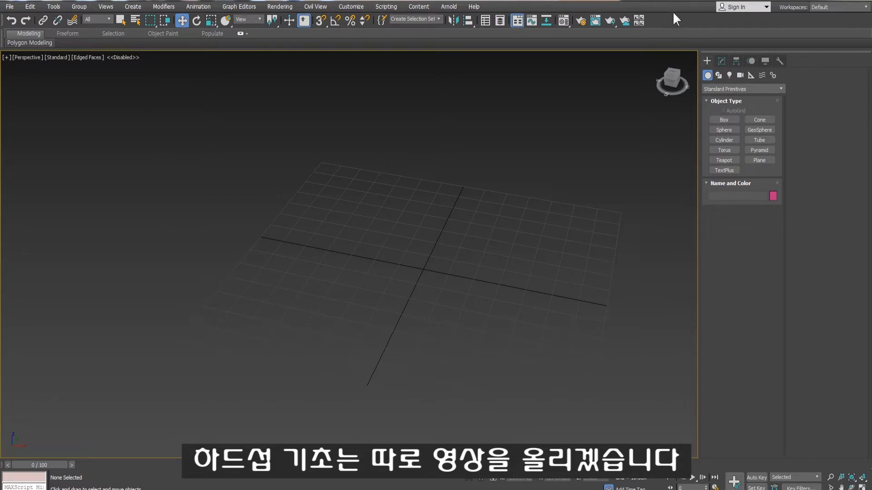
Step: Create a box about 46 cm long, 36 cm wide and 30 cm high, and position it at the world origin
{"action": "left_click", "coordinate": [723, 120]}
{"action": "left_click_drag", "start_coordinate": [427, 246], "coordinate": [493, 331]}
{"action": "left_click", "coordinate": [511, 254]}
{"action": "key", "text": "w"}
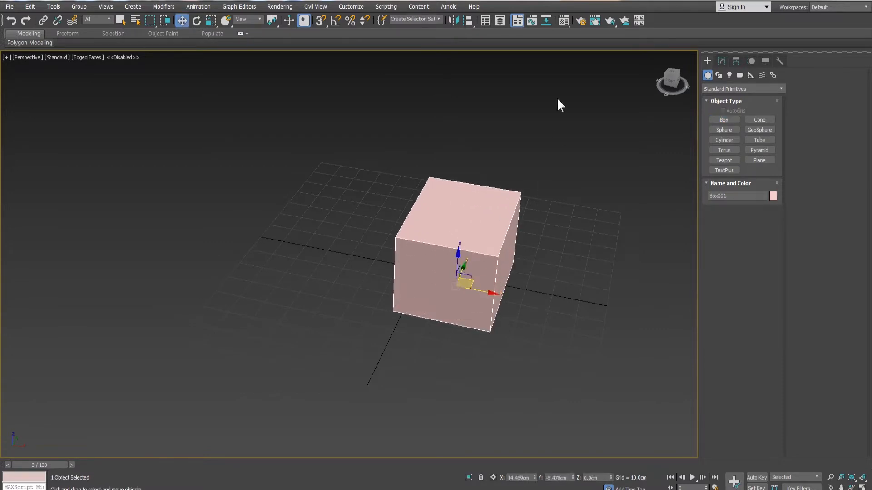
{"action": "mouse_move", "coordinate": [409, 257]}
{"action": "middle_mouse_down", "text": "alt"}
{"action": "mouse_move", "coordinate": [389, 243]}
{"action": "mouse_move", "coordinate": [402, 301]}
{"action": "mouse_move", "coordinate": [405, 265]}
{"action": "middle_mouse_up", "text": "alt"}
{"action": "right_click", "coordinate": [535, 478]}
{"action": "right_click", "coordinate": [573, 478]}
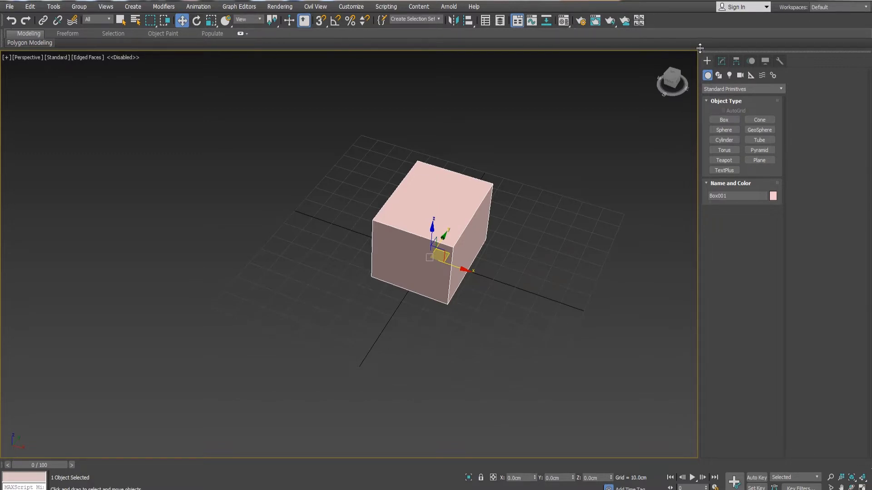
Step: Convert the box to an Editable Poly and look over the available modifiers
{"action": "left_click", "coordinate": [723, 62]}
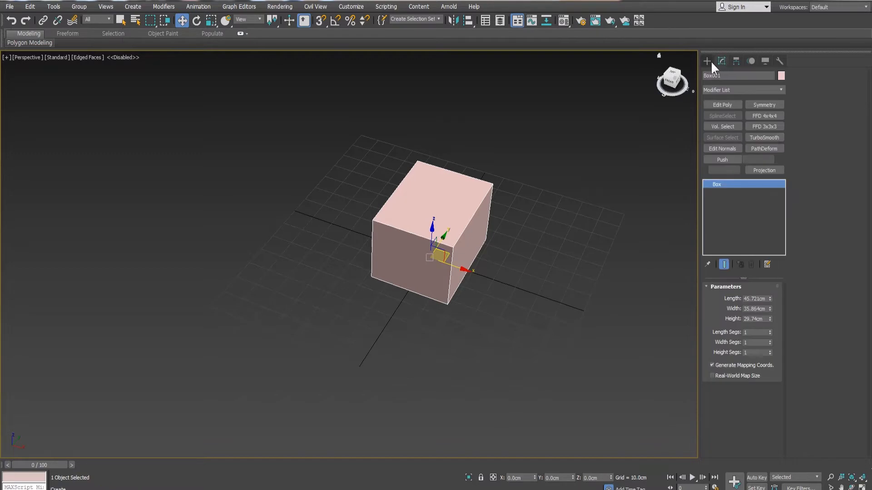
{"action": "left_click", "coordinate": [707, 61]}
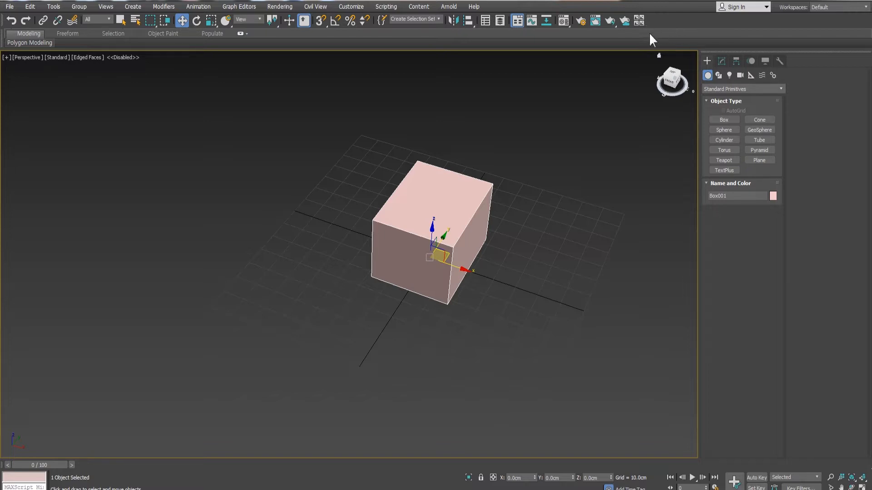
{"action": "left_click", "coordinate": [721, 60]}
{"action": "right_click", "coordinate": [438, 220]}
{"action": "mouse_move", "coordinate": [500, 313]}
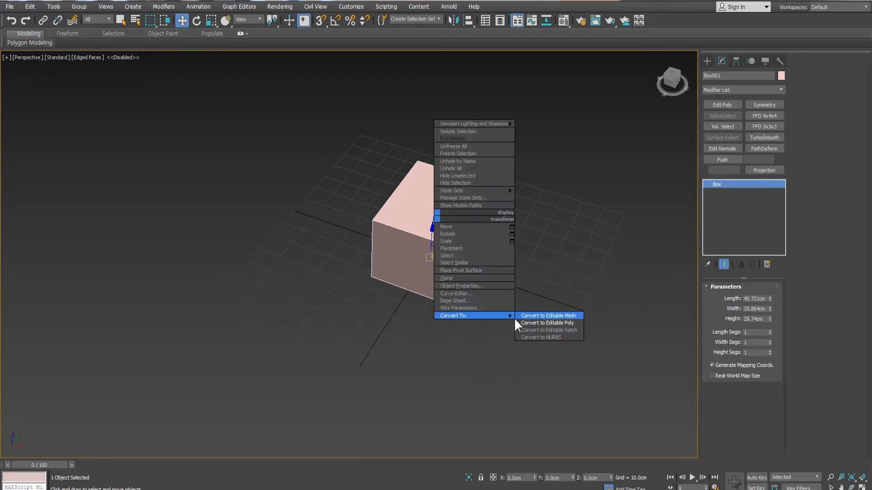
{"action": "left_click", "coordinate": [549, 321]}
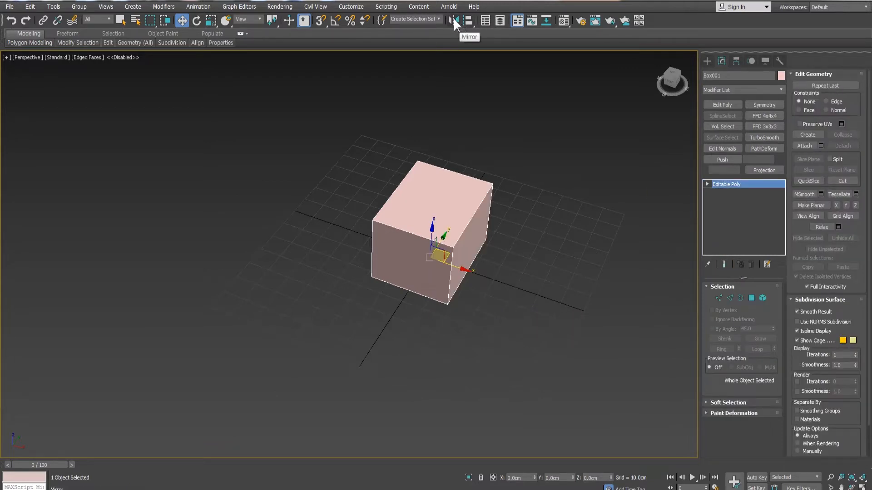
{"action": "left_click", "coordinate": [756, 89]}
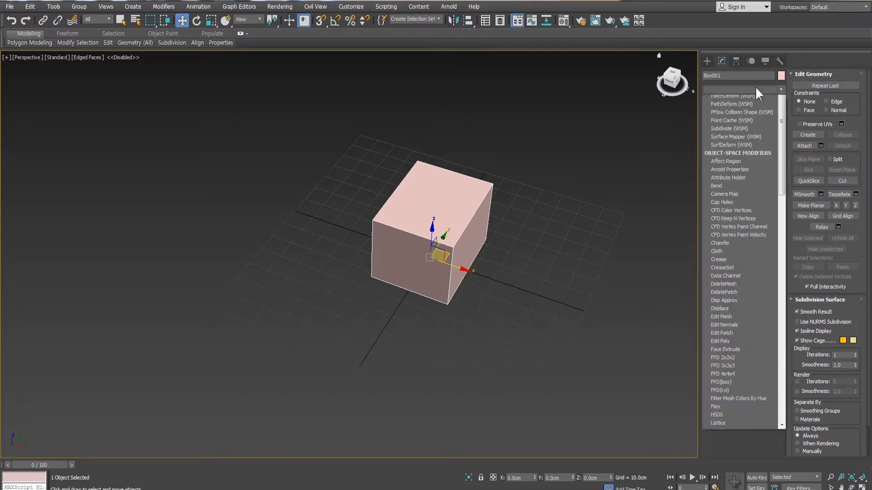
{"action": "left_click", "coordinate": [570, 208]}
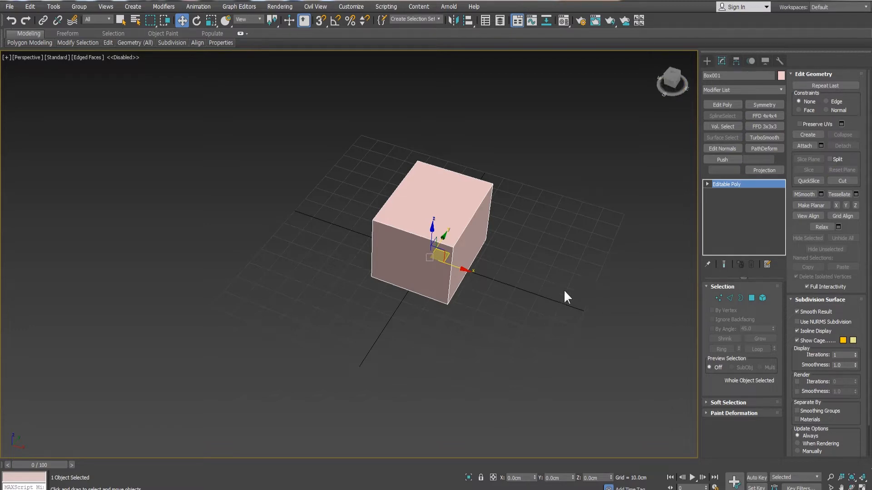
Step: Select the four vertices along one side of the box at vertex level, and return to object level
{"action": "middle_click_drag", "start_coordinate": [517, 292], "coordinate": [477, 283], "text": "alt"}
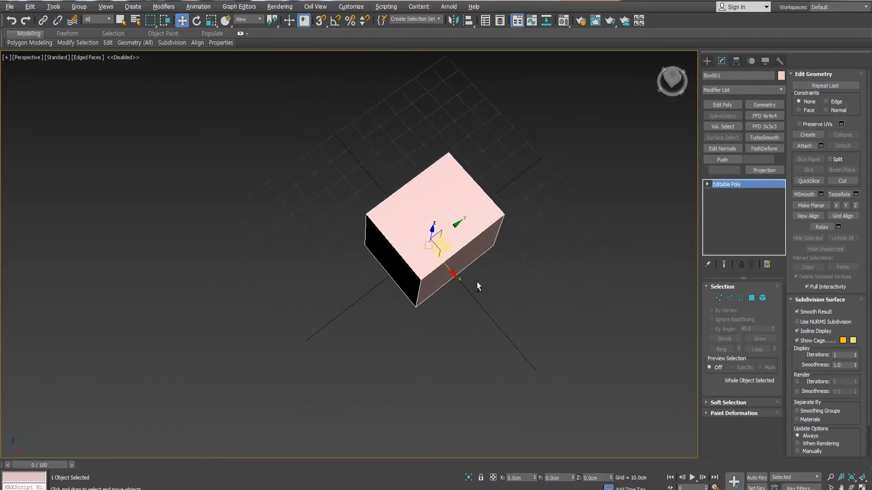
{"action": "middle_click_drag", "start_coordinate": [533, 209], "coordinate": [526, 212]}
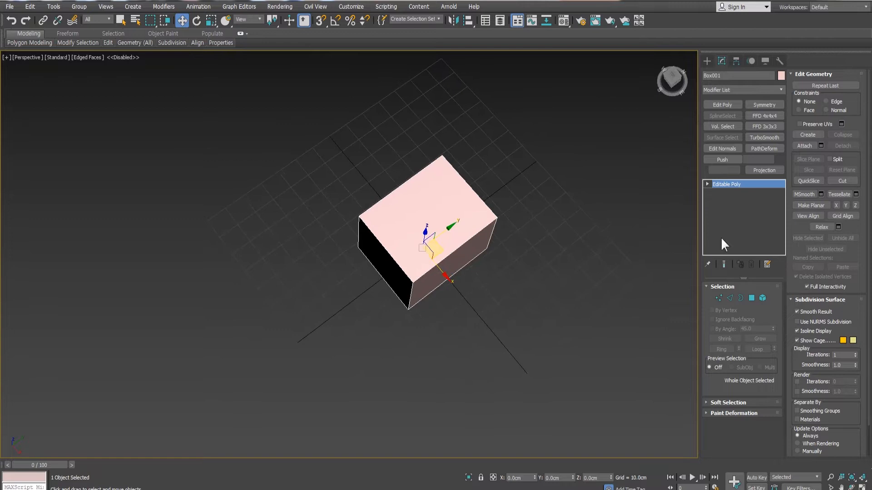
{"action": "left_click", "coordinate": [718, 298]}
{"action": "left_click_drag", "start_coordinate": [446, 362], "coordinate": [446, 363]}
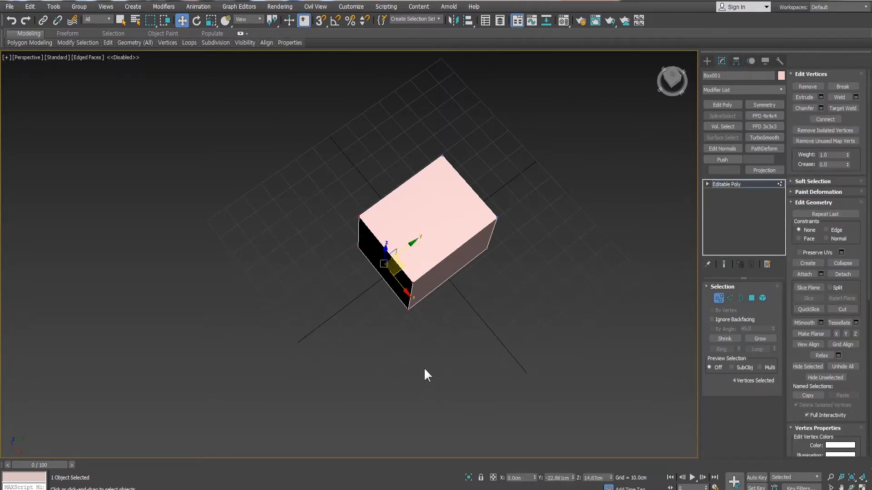
{"action": "middle_click_drag", "start_coordinate": [424, 367], "coordinate": [403, 339], "text": "alt"}
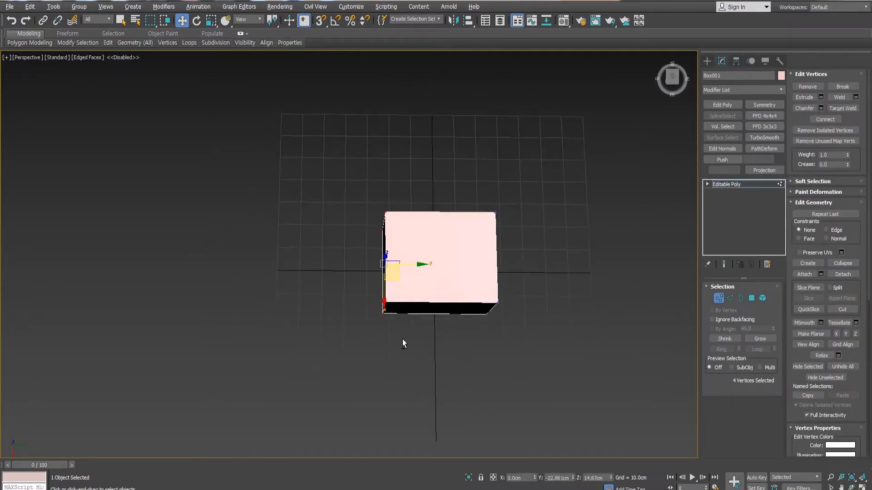
{"action": "left_click", "coordinate": [722, 296]}
Step: Delete the box from the scene
{"action": "middle_click_drag", "start_coordinate": [573, 272], "coordinate": [401, 236], "text": "alt"}
{"action": "key", "text": "Delete"}
{"action": "middle_click_drag", "start_coordinate": [510, 208], "coordinate": [479, 288]}
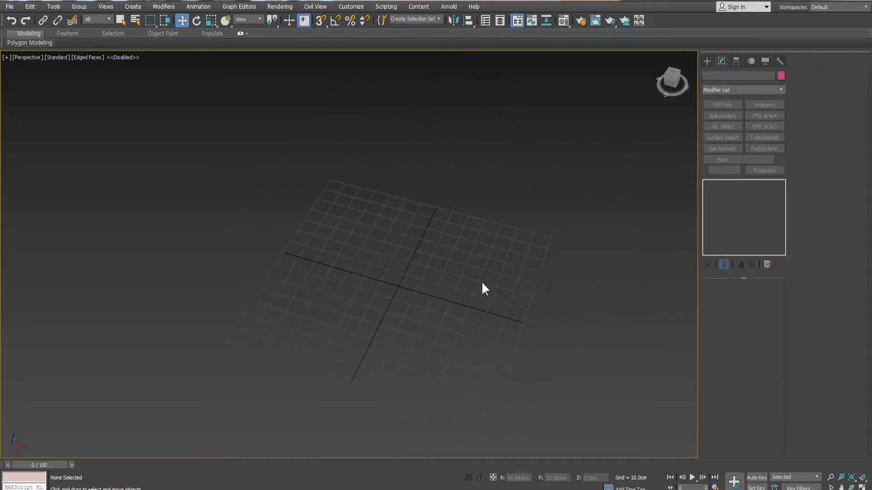
Step: Show the four-viewport layout and resize the panes so the Perspective view is slightly larger than the others
{"action": "key", "text": "alt+w"}
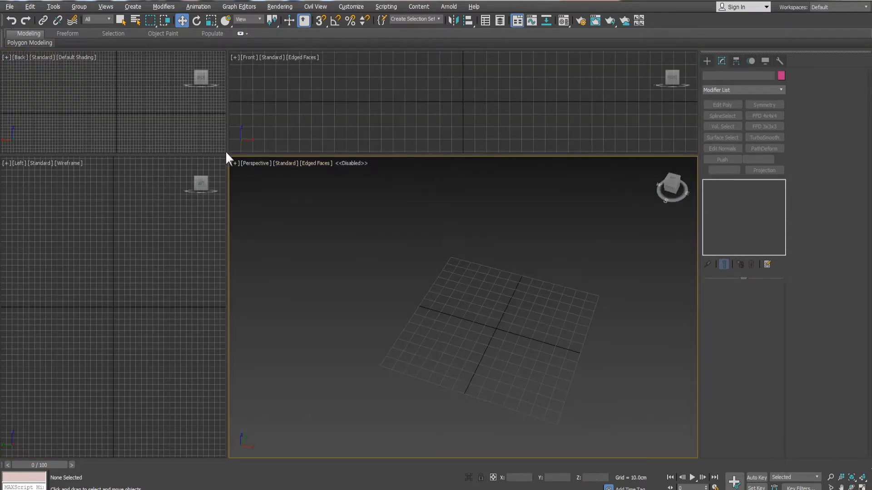
{"action": "left_click_drag", "start_coordinate": [228, 154], "coordinate": [362, 257]}
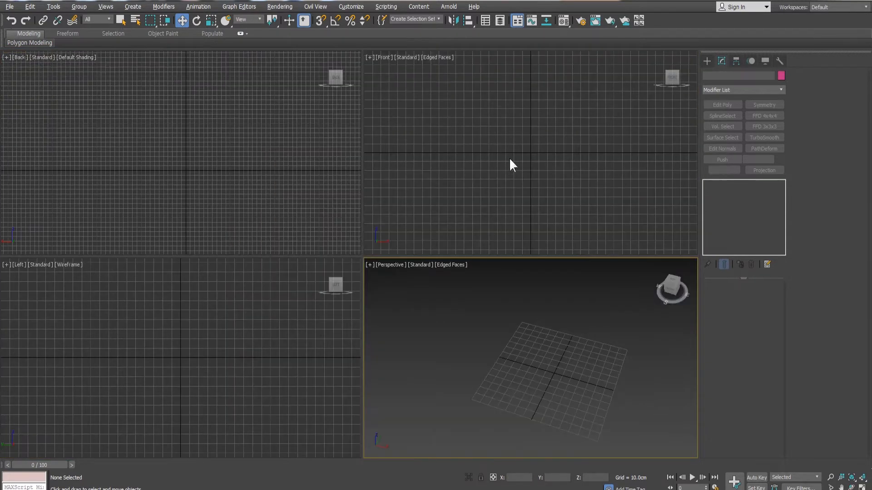
{"action": "key", "text": "d"}
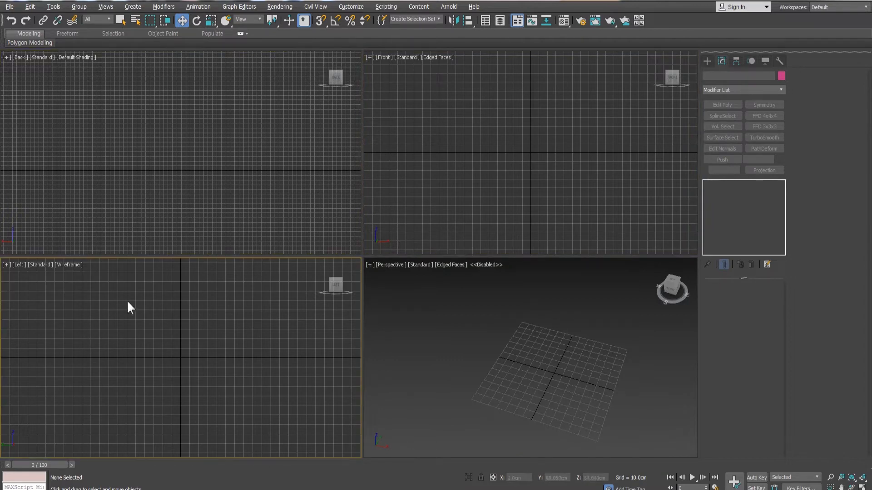
{"action": "left_click_drag", "start_coordinate": [361, 257], "coordinate": [338, 210]}
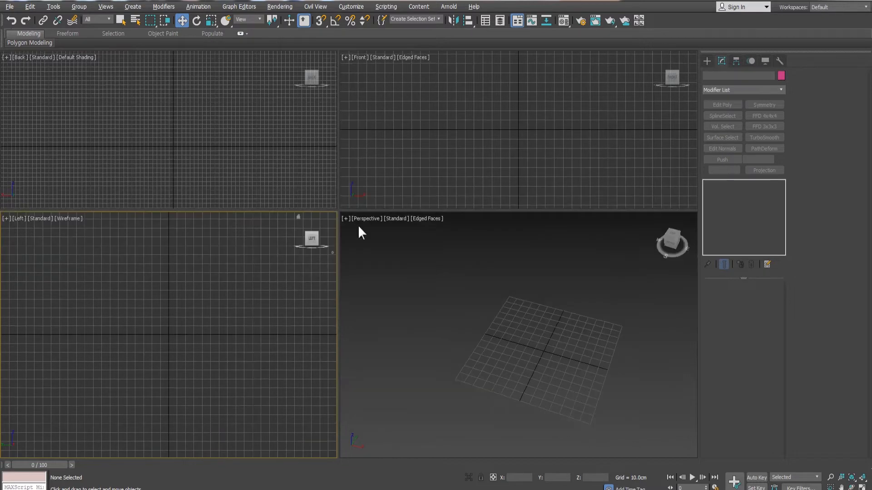
{"action": "key", "text": "d"}
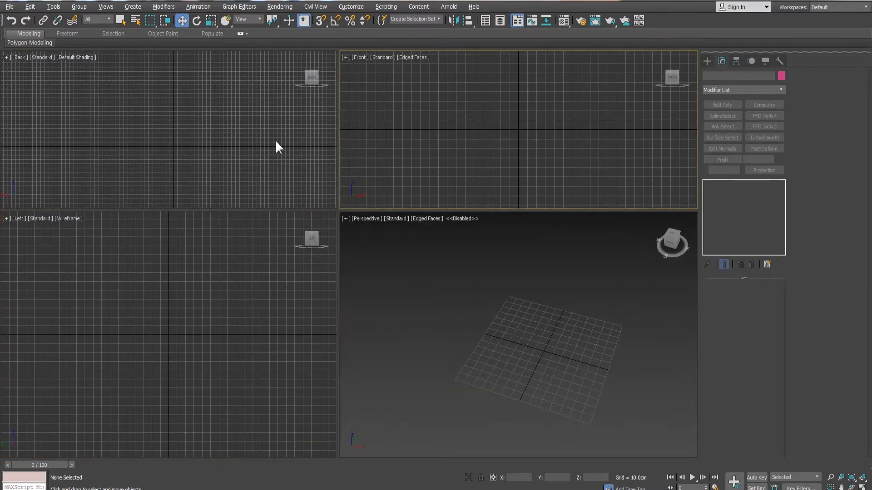
Step: Orbit the Perspective view to a lower angle and make the Front, Back and Left viewports active in turn
{"action": "left_click", "coordinate": [538, 336]}
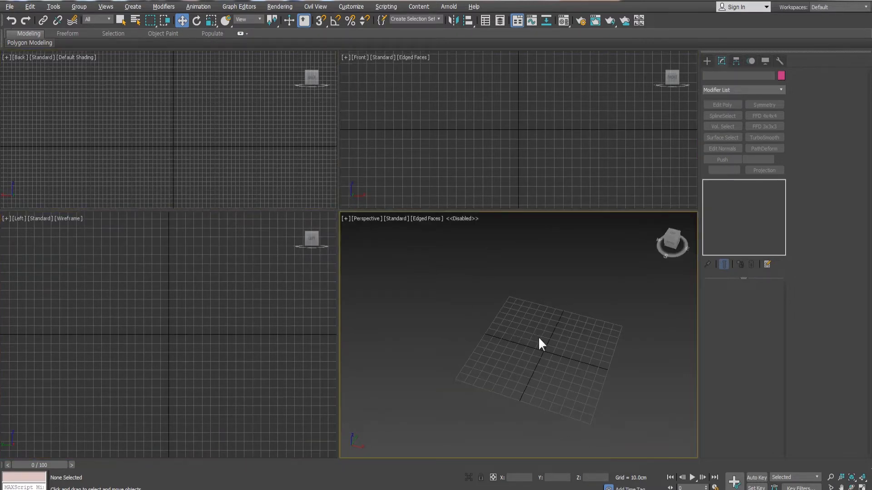
{"action": "middle_click_drag", "start_coordinate": [538, 336], "coordinate": [524, 202], "text": "alt"}
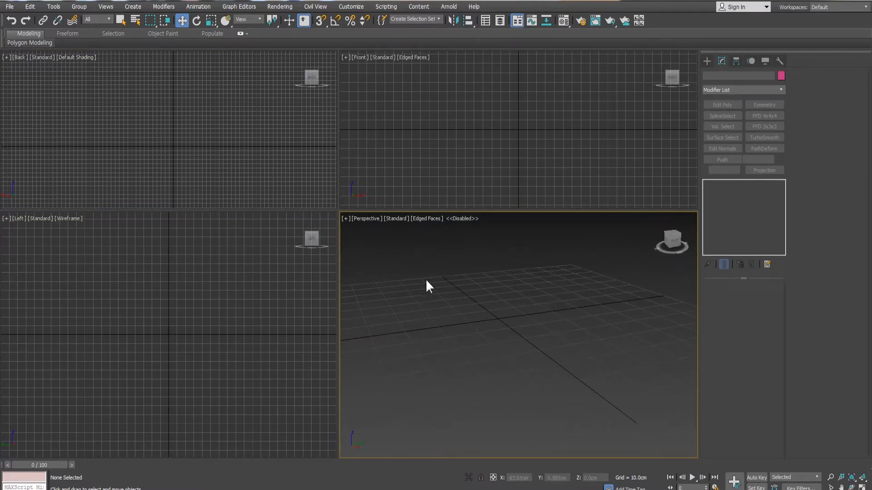
{"action": "left_click", "coordinate": [507, 134]}
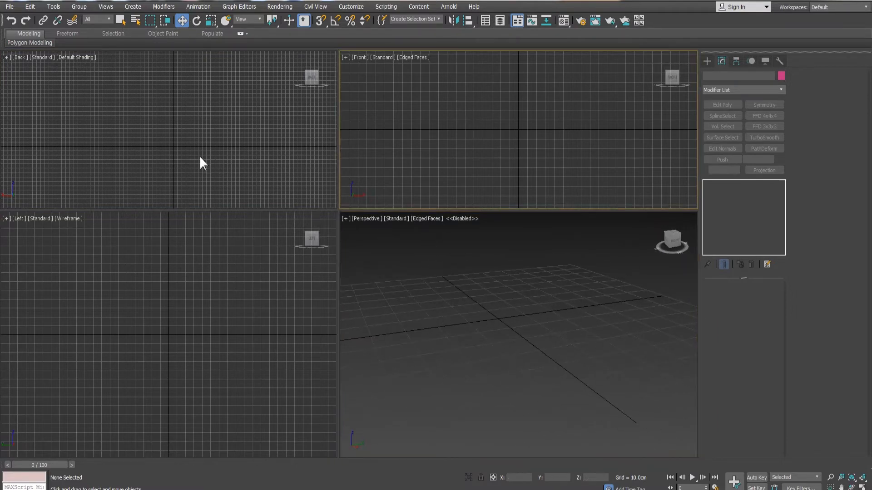
{"action": "left_click", "coordinate": [200, 155]}
{"action": "left_click", "coordinate": [169, 311]}
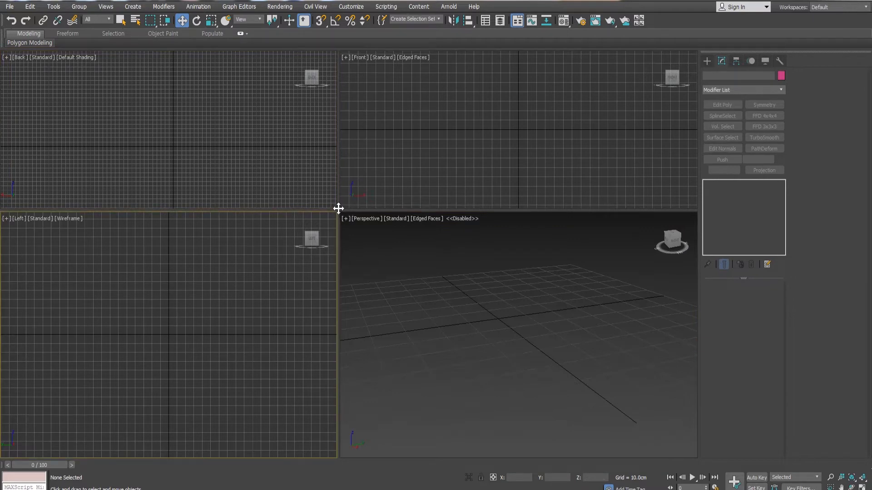
Step: Make the Back and Front viewports slightly taller and activate the Perspective viewport
{"action": "left_click_drag", "start_coordinate": [338, 209], "coordinate": [336, 226]}
{"action": "left_click", "coordinate": [487, 132]}
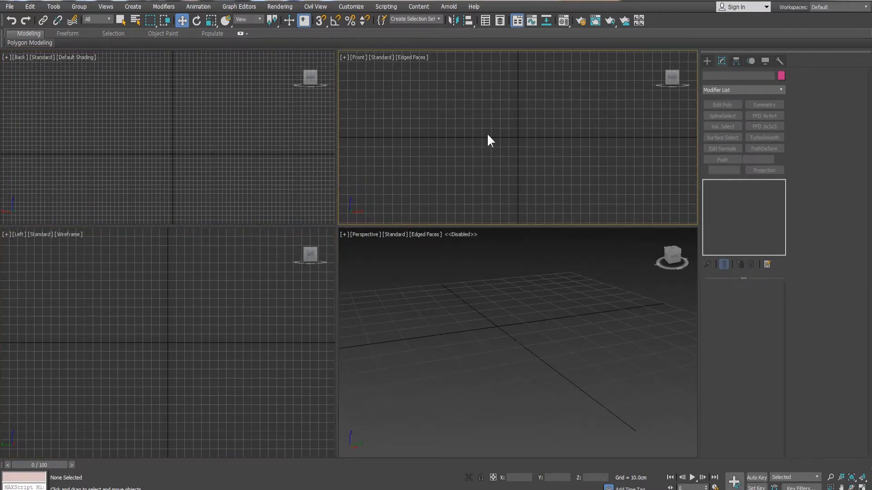
{"action": "left_click", "coordinate": [526, 327]}
{"action": "middle_click_drag", "start_coordinate": [499, 273], "coordinate": [518, 362]}
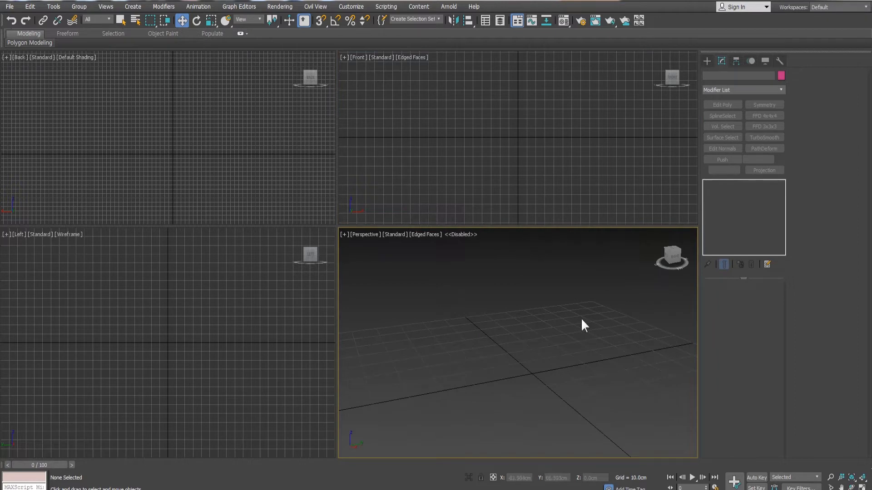
Step: Create a standard primitive box about 32 cm long and 64 cm wide on the grid in the Perspective viewport, with height
{"action": "right_click", "coordinate": [528, 358]}
{"action": "left_click", "coordinate": [707, 61]}
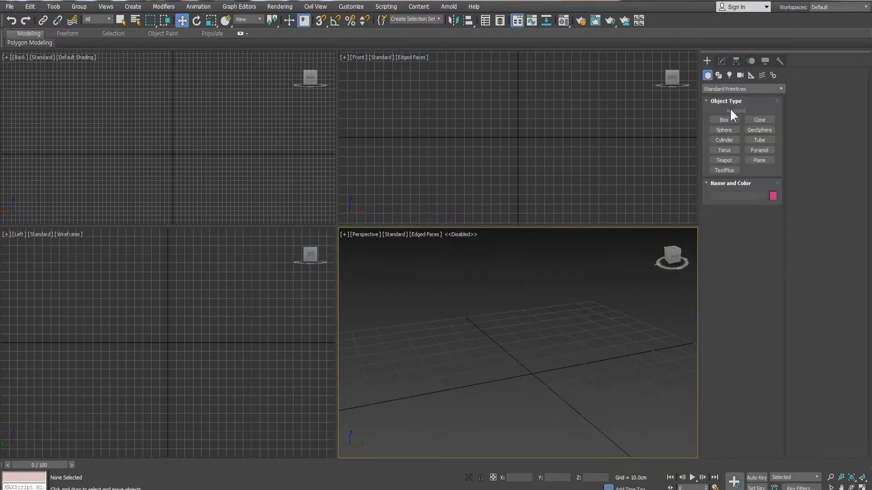
{"action": "left_click", "coordinate": [728, 121]}
{"action": "left_click_drag", "start_coordinate": [520, 340], "coordinate": [509, 430]}
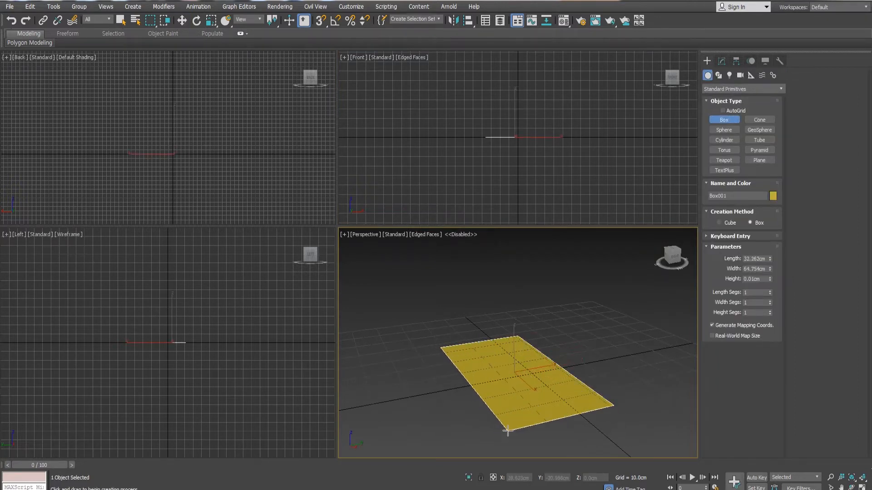
{"action": "left_click", "coordinate": [511, 339]}
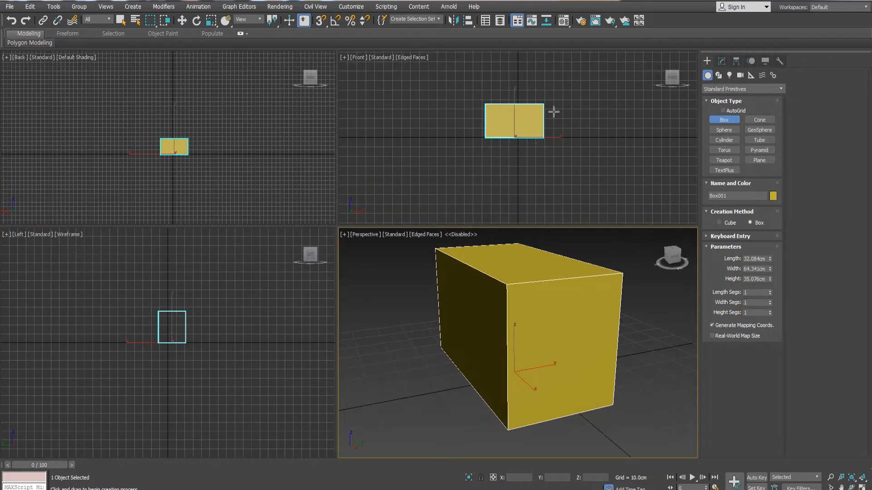
Step: Enlarge and centre the box in the Front and Back viewports
{"action": "middle_click_drag", "start_coordinate": [510, 150], "coordinate": [494, 170]}
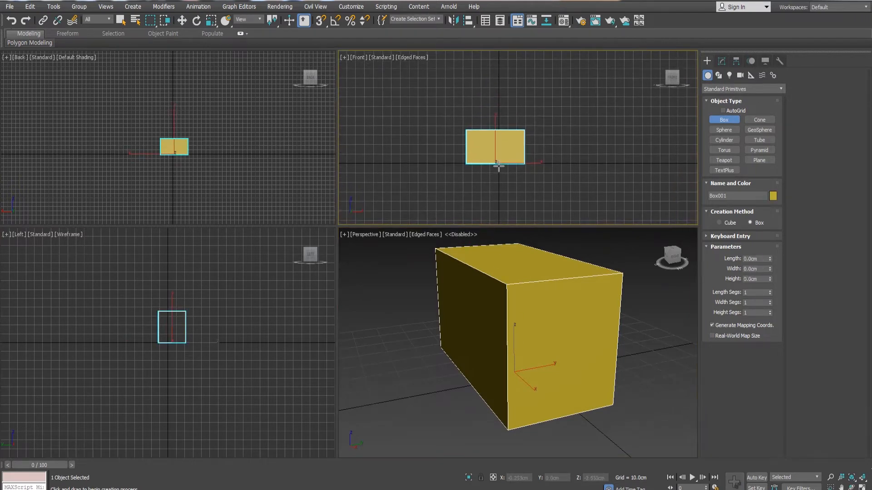
{"action": "scroll", "coordinate": [513, 164], "scroll_direction": "up", "scroll_amount": 5}
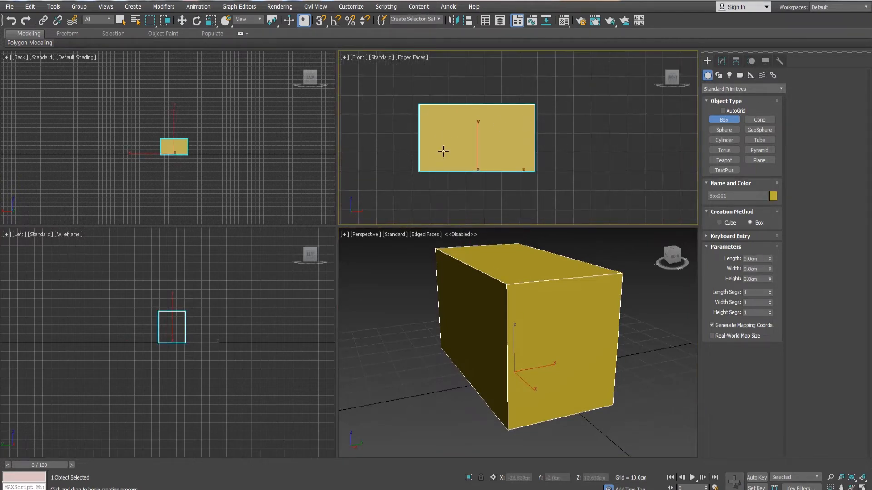
{"action": "middle_click_drag", "start_coordinate": [154, 140], "coordinate": [91, 130]}
{"action": "scroll", "coordinate": [196, 142], "scroll_direction": "up", "scroll_amount": 5}
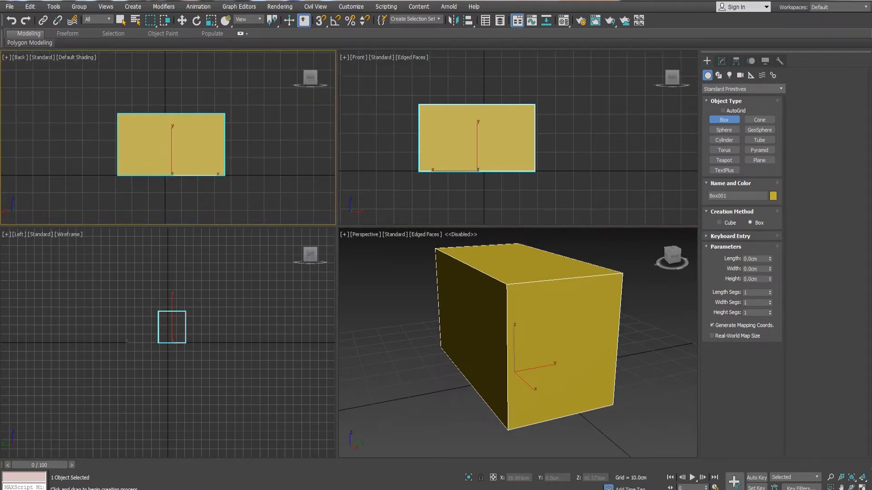
{"action": "middle_click_drag", "start_coordinate": [187, 165], "coordinate": [202, 150]}
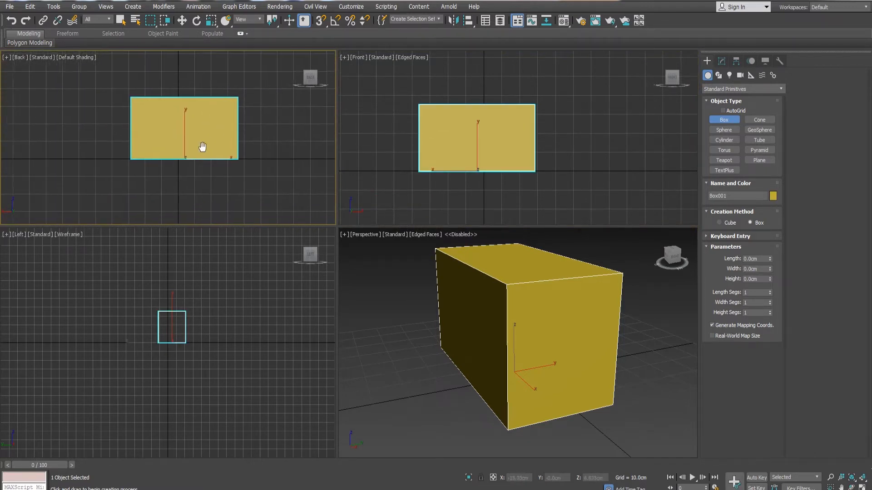
Step: Show the Left viewport shaded instead of wireframe and enlarge the box in it
{"action": "left_click", "coordinate": [369, 139]}
{"action": "left_click", "coordinate": [121, 255]}
{"action": "mouse_move", "coordinate": [194, 295]}
{"action": "middle_mouse_down"}
{"action": "mouse_move", "coordinate": [201, 275]}
{"action": "mouse_move", "coordinate": [204, 311]}
{"action": "mouse_move", "coordinate": [273, 306]}
{"action": "mouse_move", "coordinate": [248, 309]}
{"action": "middle_mouse_up"}
{"action": "scroll", "coordinate": [181, 307], "scroll_direction": "up", "scroll_amount": 3}
{"action": "key", "text": "F3"}
{"action": "scroll", "coordinate": [196, 314], "scroll_direction": "up", "scroll_amount": 2}
Step: Make the Front, Back, Left and Perspective viewports active in turn
{"action": "left_click", "coordinate": [390, 121]}
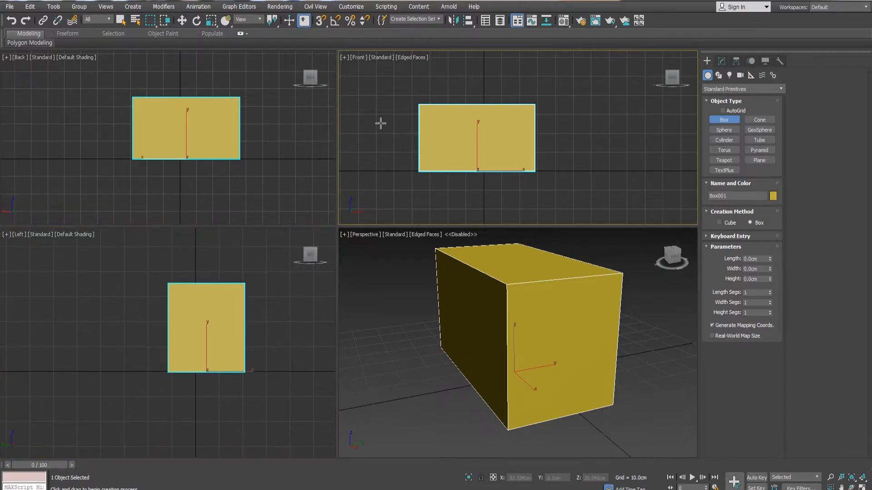
{"action": "left_click", "coordinate": [270, 167]}
{"action": "left_click", "coordinate": [279, 263]}
{"action": "left_click", "coordinate": [417, 317]}
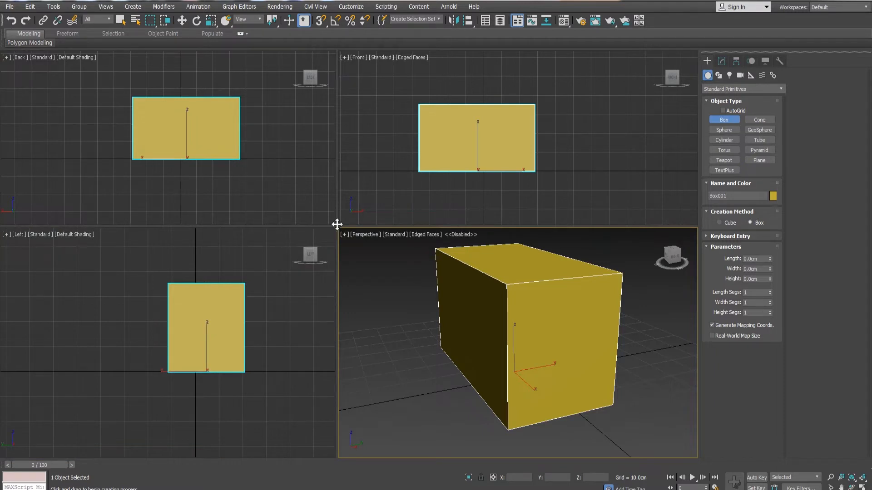
Step: Widen the Back and Left panes slightly, make the lower row a bit taller, and orbit the Perspective view around the box
{"action": "left_click_drag", "start_coordinate": [337, 224], "coordinate": [346, 234]}
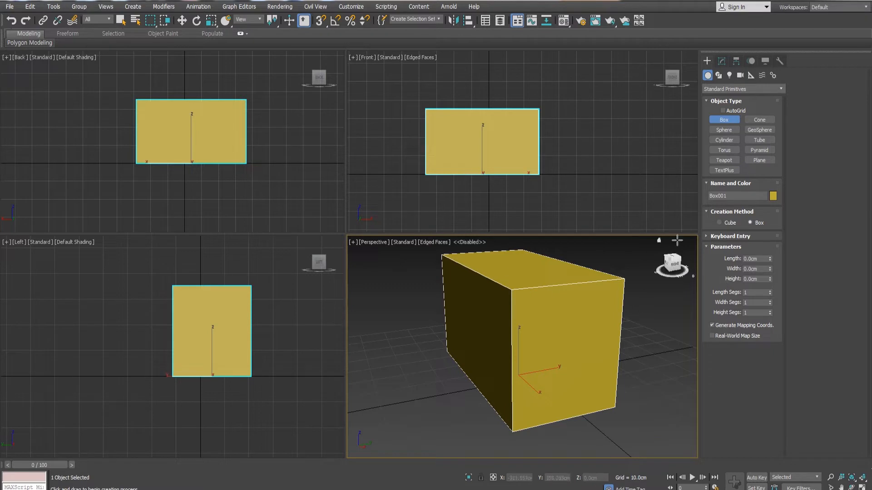
{"action": "left_click_drag", "start_coordinate": [678, 234], "coordinate": [678, 224]}
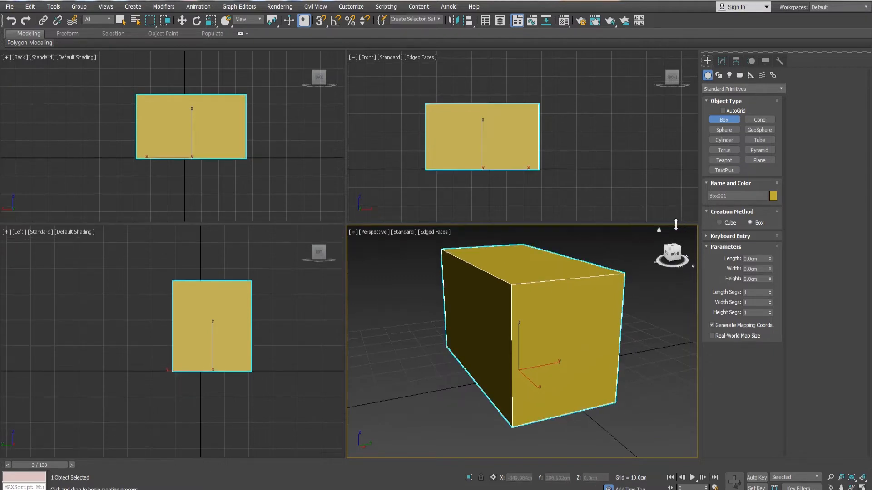
{"action": "scroll", "coordinate": [527, 299], "scroll_direction": "down", "scroll_amount": 4}
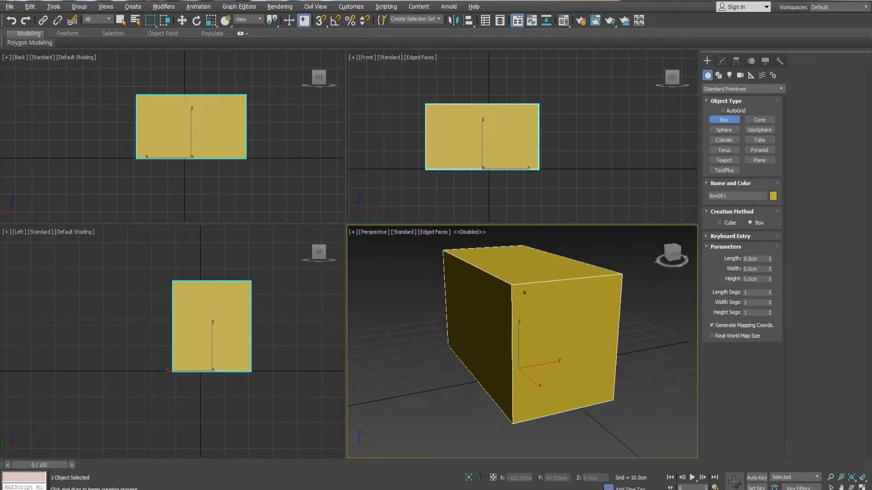
{"action": "middle_click_drag", "start_coordinate": [519, 335], "coordinate": [577, 383], "text": "alt"}
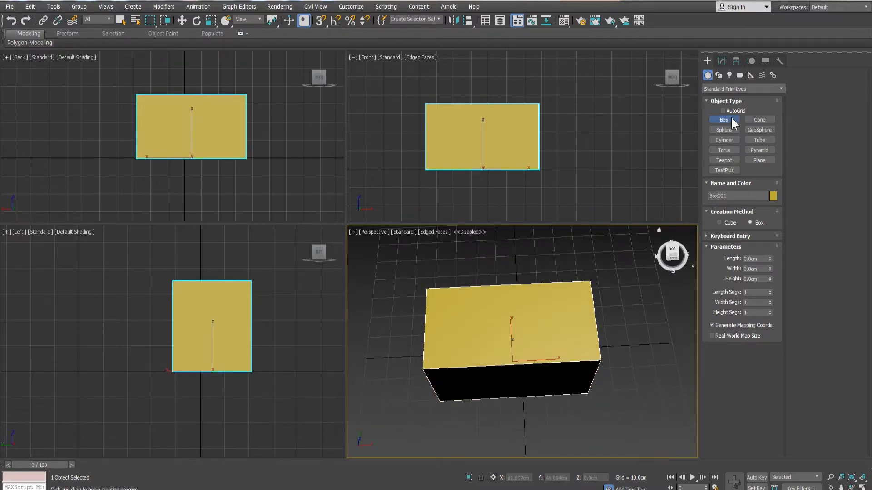
{"action": "middle_click_drag", "start_coordinate": [599, 424], "coordinate": [677, 177], "text": "alt"}
{"action": "scroll", "coordinate": [499, 270], "scroll_direction": "down", "scroll_amount": 1}
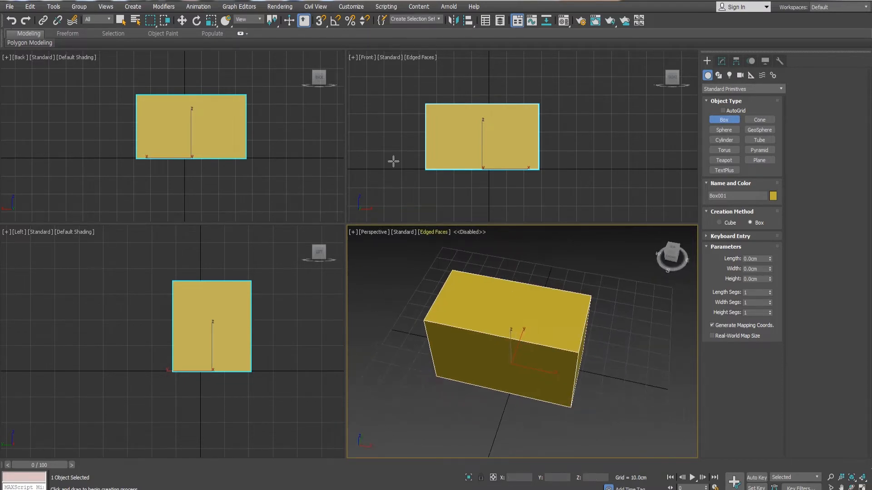
Step: Cycle the active viewport from Front through Back and Left to Perspective
{"action": "right_click", "coordinate": [377, 178]}
{"action": "left_click", "coordinate": [284, 115]}
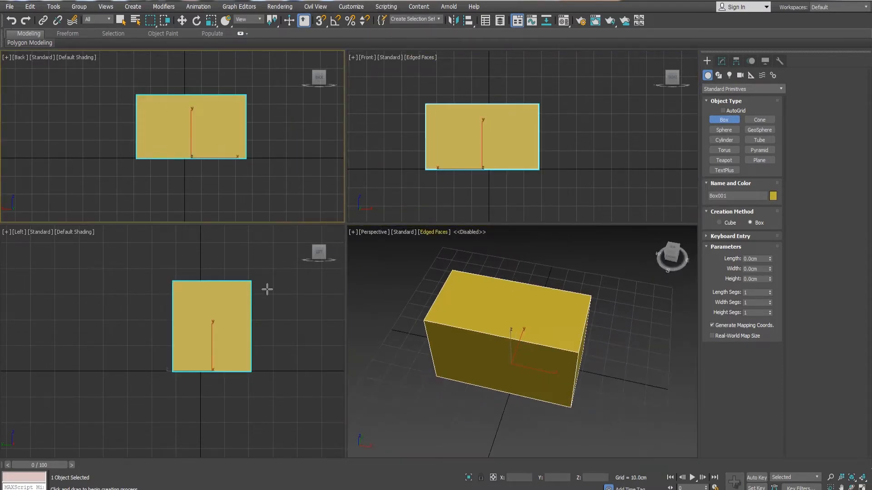
{"action": "left_click", "coordinate": [310, 317]}
{"action": "left_click", "coordinate": [386, 273]}
Step: Switch the Front viewport to a Perspective view
{"action": "right_click", "coordinate": [381, 106]}
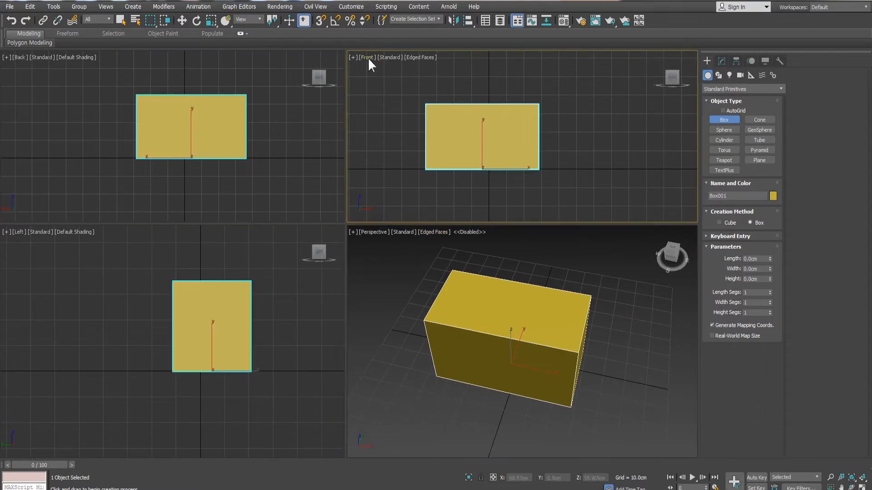
{"action": "left_click", "coordinate": [367, 57]}
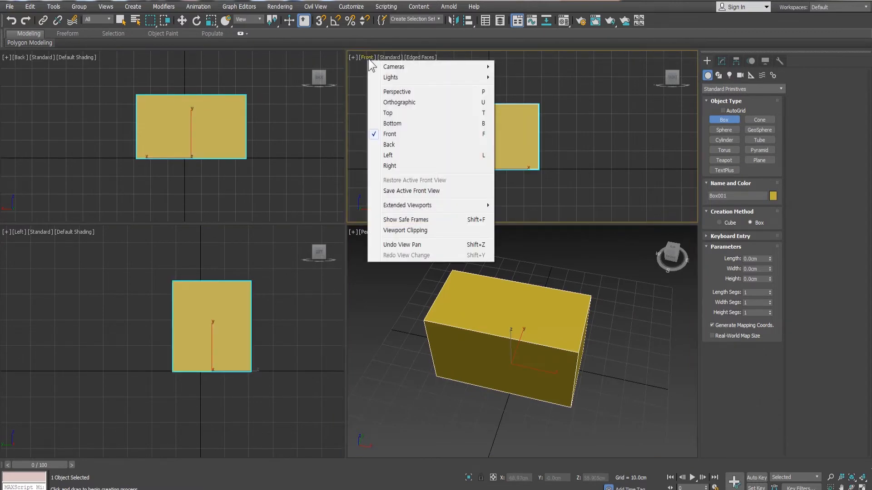
{"action": "left_click", "coordinate": [397, 91]}
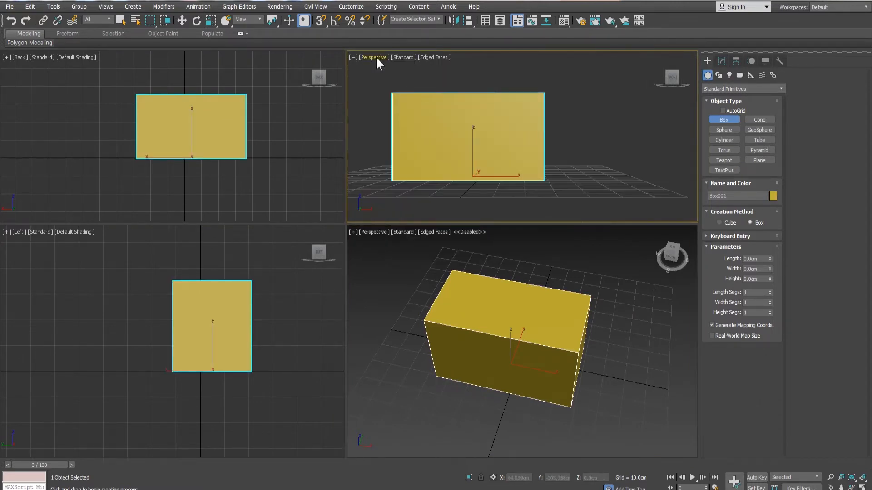
Step: Switch the viewport above the main Perspective pane to Orthographic and rotate it to the Right view
{"action": "left_click", "coordinate": [375, 57]}
{"action": "left_click", "coordinate": [407, 102]}
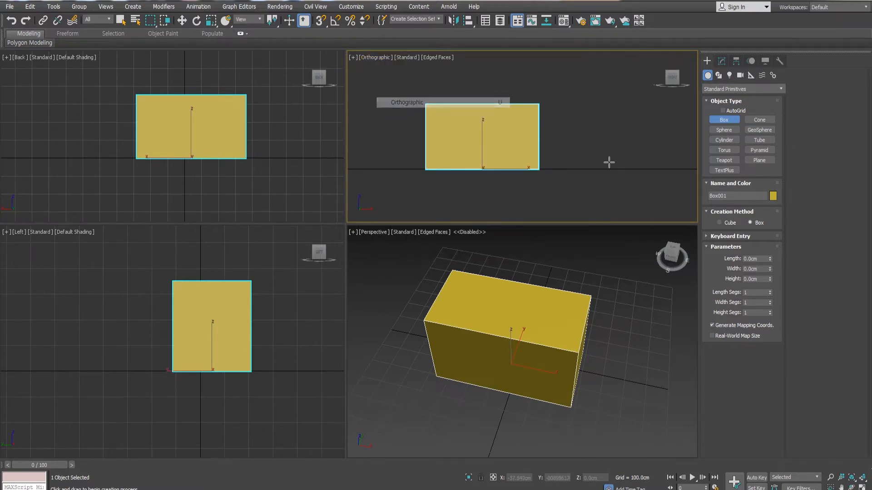
{"action": "middle_click_drag", "start_coordinate": [609, 161], "coordinate": [629, 142], "text": "alt"}
{"action": "left_click_drag", "start_coordinate": [673, 80], "coordinate": [500, 162]}
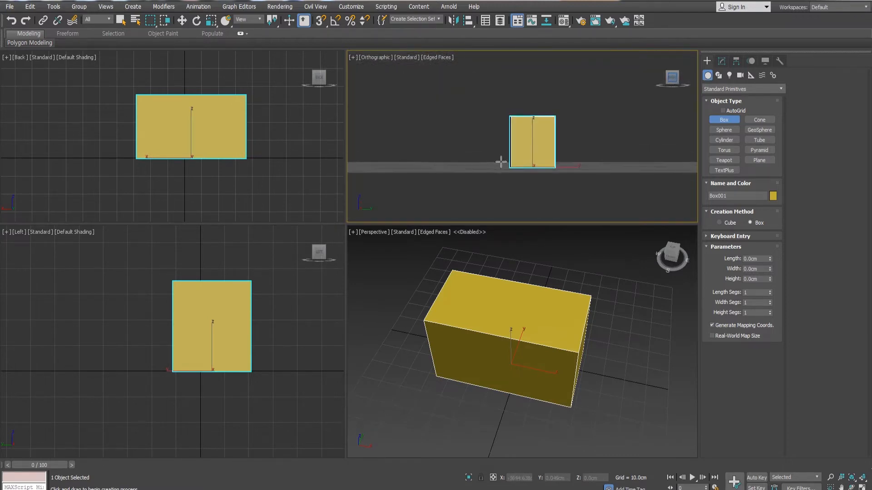
Step: Activate the Back, Left and Perspective viewports in turn and resize the panes so Perspective is clearly the largest
{"action": "right_click", "coordinate": [292, 196]}
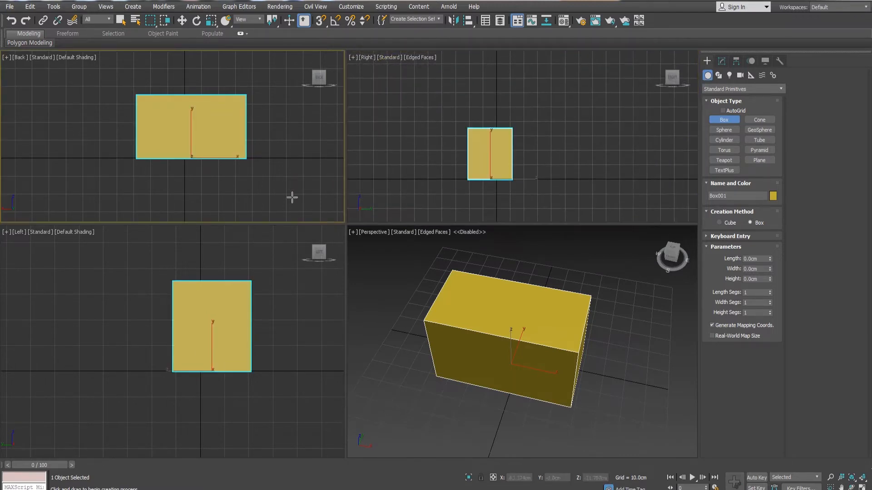
{"action": "right_click", "coordinate": [297, 322]}
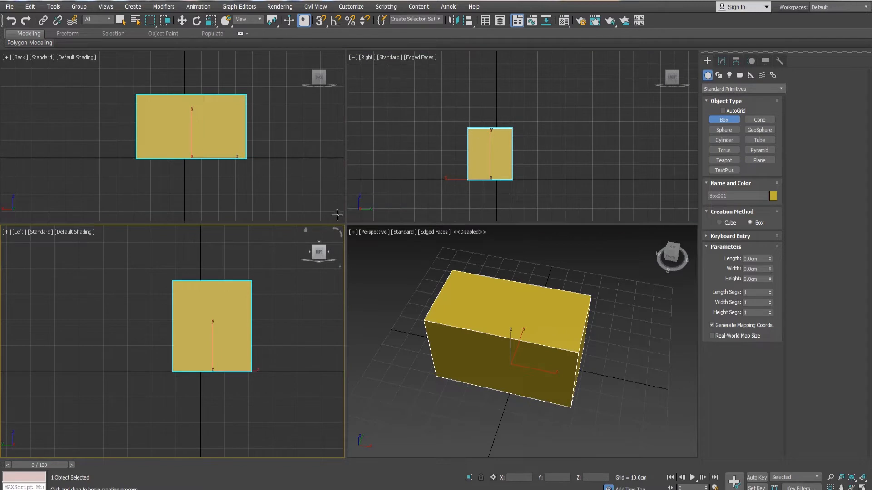
{"action": "right_click", "coordinate": [359, 272]}
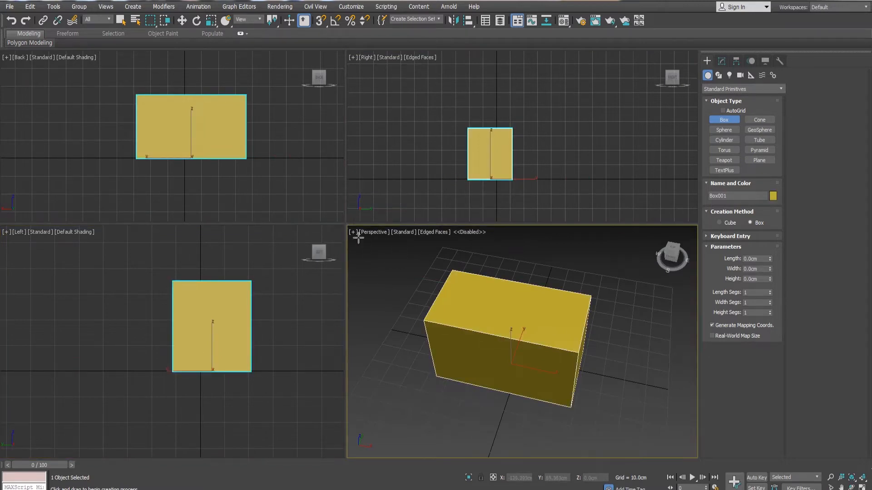
{"action": "left_click_drag", "start_coordinate": [286, 160], "coordinate": [286, 160]}
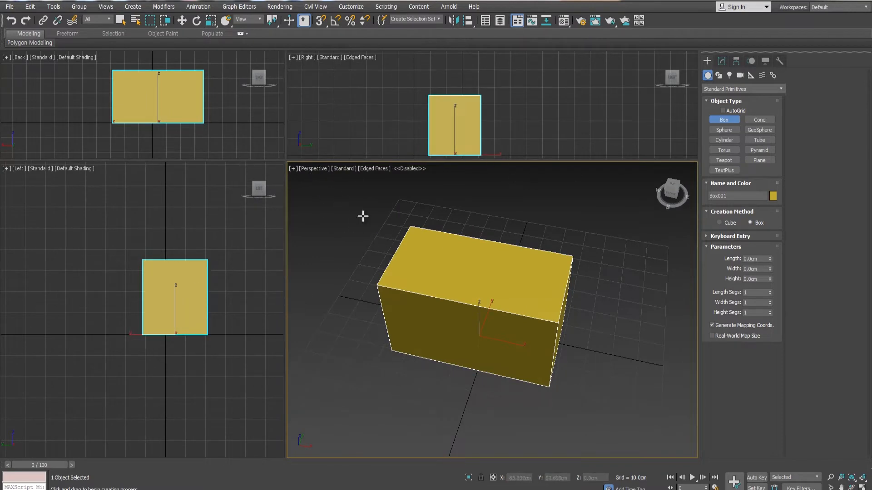
Step: Orbit and zoom out the enlarged Perspective view until the box sits centred on the grid
{"action": "middle_click_drag", "start_coordinate": [506, 282], "coordinate": [535, 296], "text": "alt"}
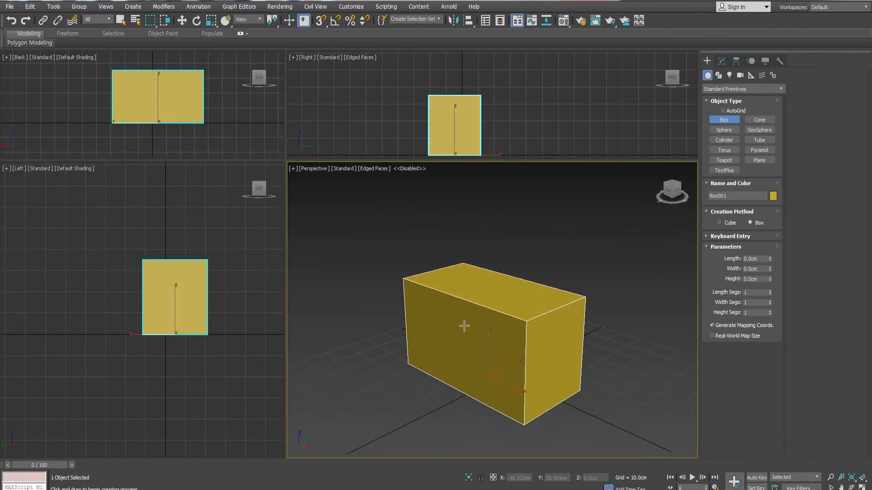
{"action": "scroll", "coordinate": [481, 317], "scroll_direction": "down", "scroll_amount": 2}
{"action": "middle_click_drag", "start_coordinate": [481, 317], "coordinate": [416, 274], "text": "alt"}
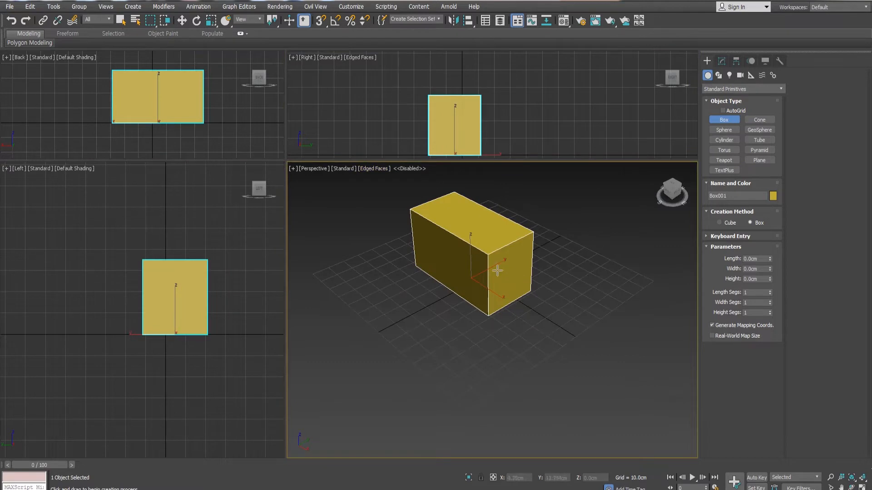
{"action": "middle_click_drag", "start_coordinate": [496, 266], "coordinate": [496, 296]}
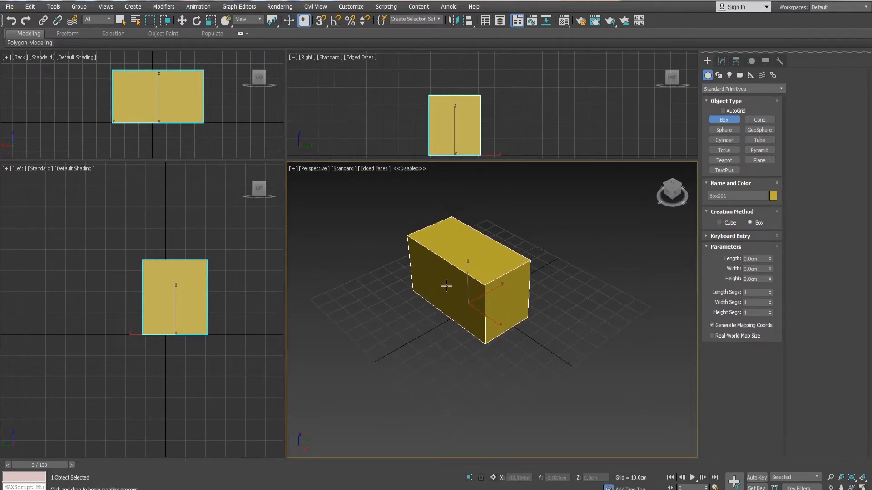
Step: Maximize the Perspective viewport, view the box from another angle, and restore the four-viewport layout
{"action": "key", "text": "alt+w"}
{"action": "middle_click_drag", "start_coordinate": [364, 218], "coordinate": [395, 252]}
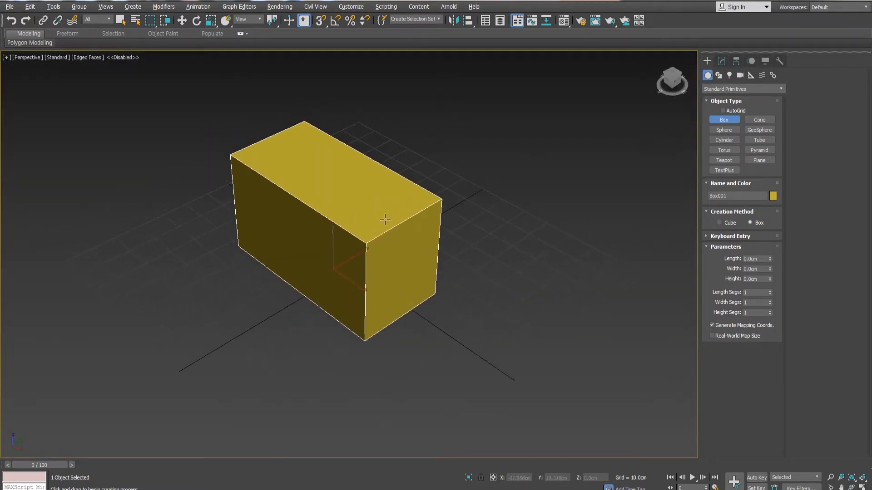
{"action": "middle_click_drag", "start_coordinate": [358, 222], "coordinate": [424, 231]}
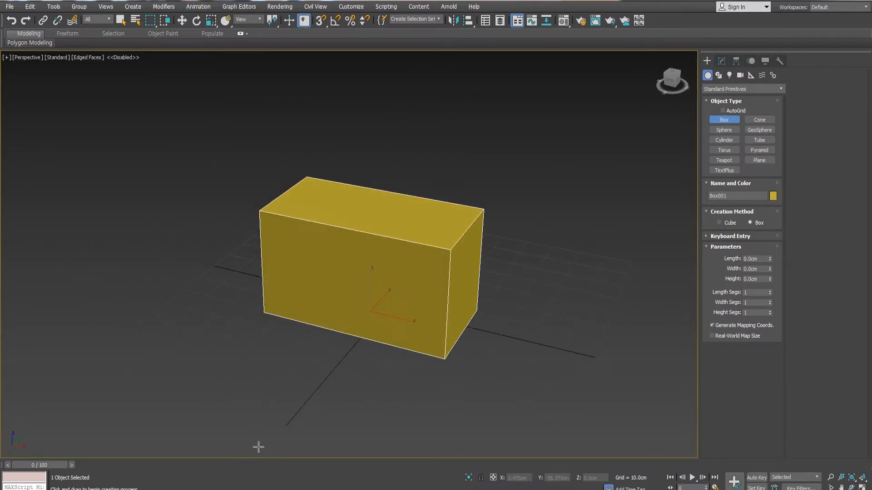
{"action": "key", "text": "alt+w"}
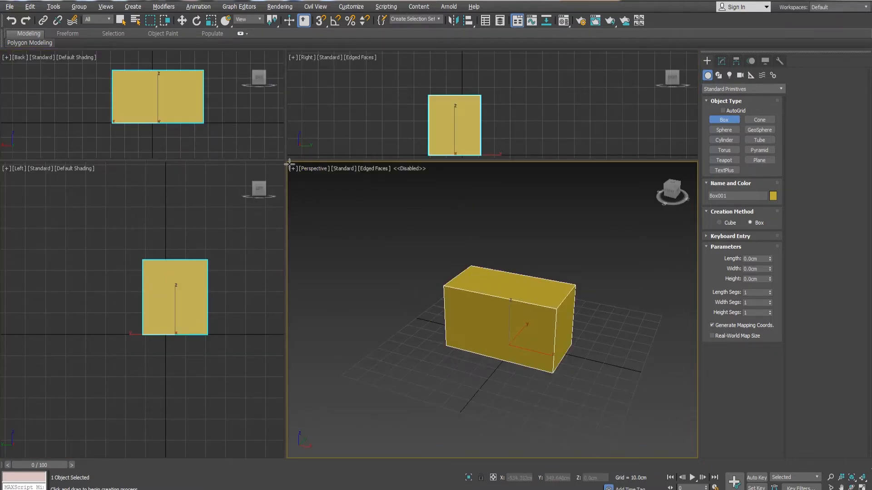
Step: Resize the four panes to nearly equal sizes and maximize the Perspective viewport
{"action": "left_click_drag", "start_coordinate": [285, 162], "coordinate": [361, 246]}
{"action": "middle_click_drag", "start_coordinate": [461, 274], "coordinate": [431, 269]}
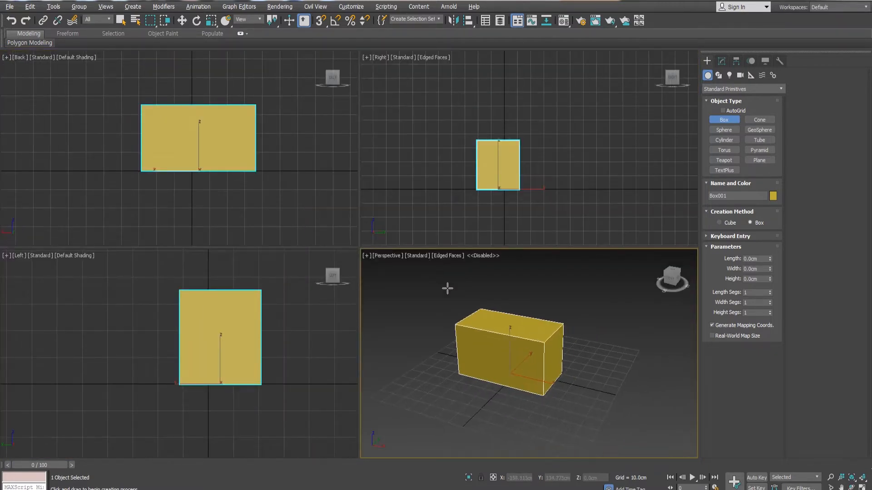
{"action": "key", "text": "alt+w"}
{"action": "middle_click_drag", "start_coordinate": [322, 202], "coordinate": [403, 274]}
Step: Switch to the Move tool and toggle the Perspective grid off and on again
{"action": "key", "text": "w"}
{"action": "scroll", "coordinate": [445, 223], "scroll_direction": "up", "scroll_amount": 4}
{"action": "scroll", "coordinate": [403, 273], "scroll_direction": "down", "scroll_amount": 3}
{"action": "key", "text": "g"}
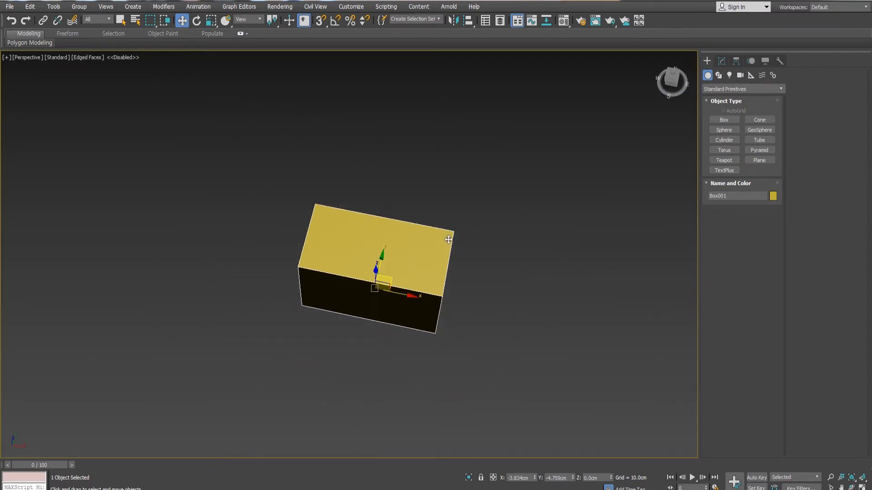
{"action": "key", "text": "g"}
Step: Zoom in and orbit the maximized Perspective view to see the box from a corner
{"action": "middle_click_drag", "start_coordinate": [424, 253], "coordinate": [388, 232], "text": "alt"}
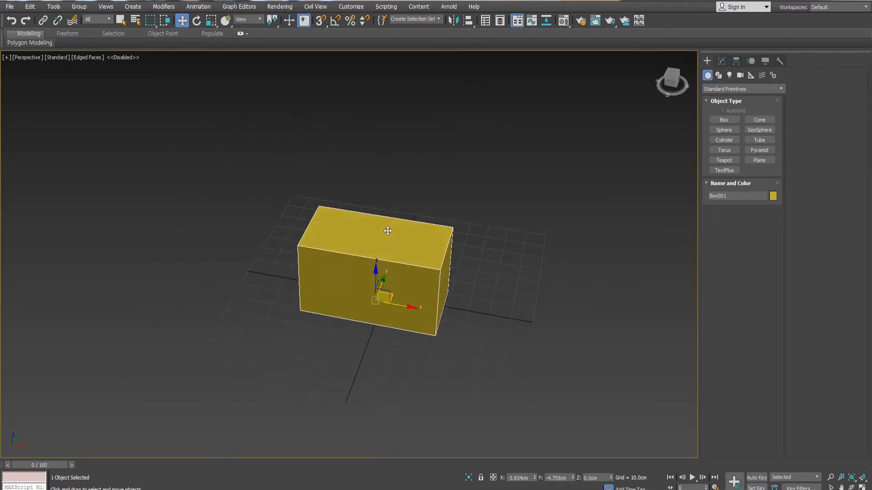
{"action": "scroll", "coordinate": [376, 198], "scroll_direction": "up", "scroll_amount": 3}
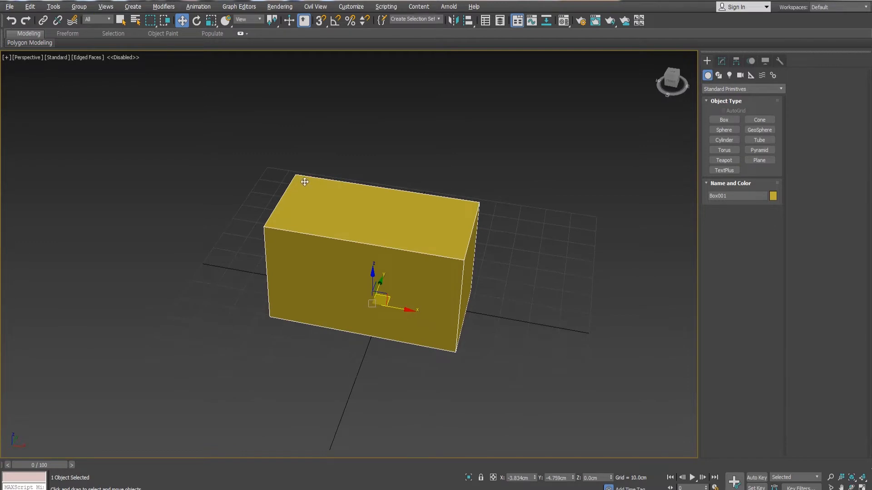
{"action": "middle_click_drag", "start_coordinate": [304, 182], "coordinate": [392, 222], "text": "alt"}
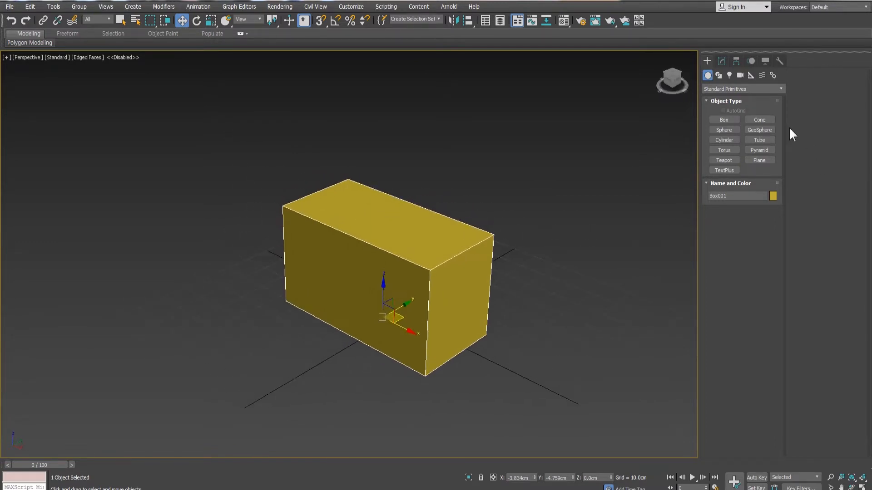
Step: Convert the yellow box to an Editable Poly
{"action": "right_click", "coordinate": [421, 242]}
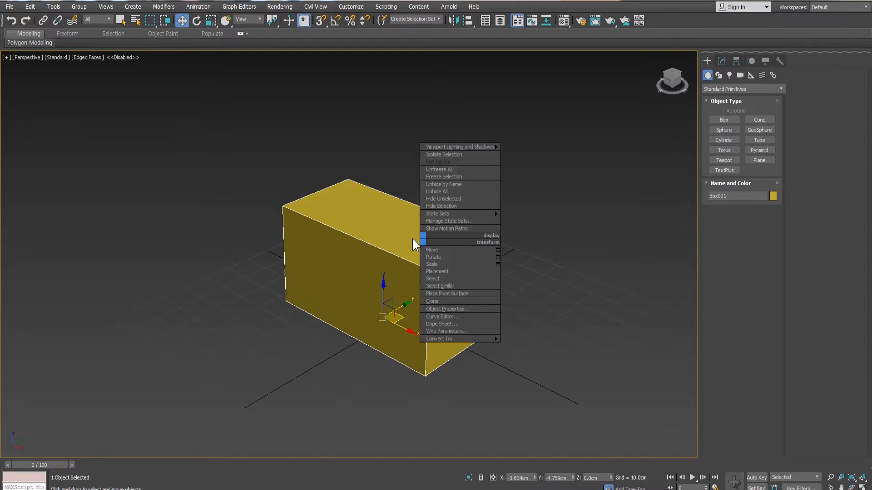
{"action": "left_click", "coordinate": [381, 240]}
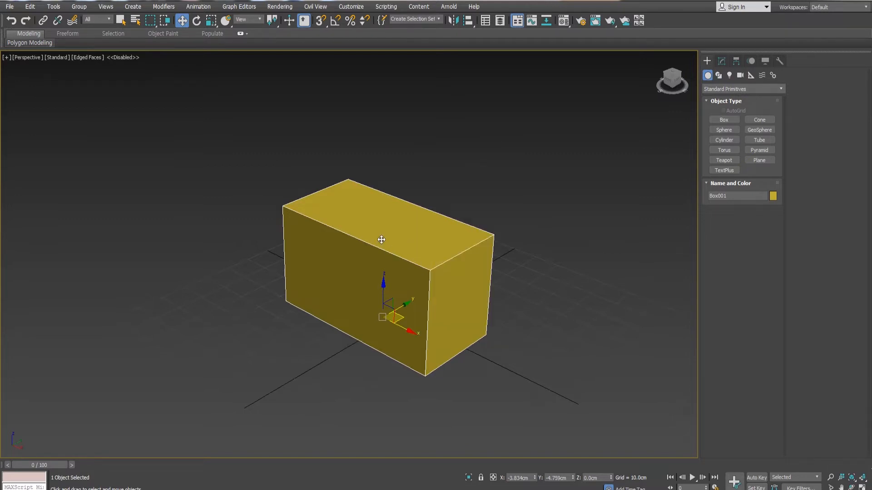
{"action": "right_click", "coordinate": [384, 240]}
{"action": "mouse_move", "coordinate": [458, 340]}
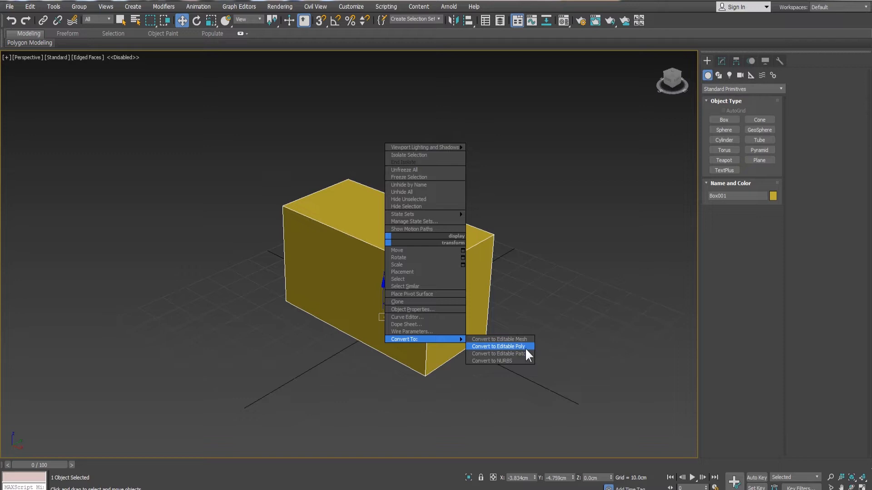
{"action": "left_click", "coordinate": [526, 348]}
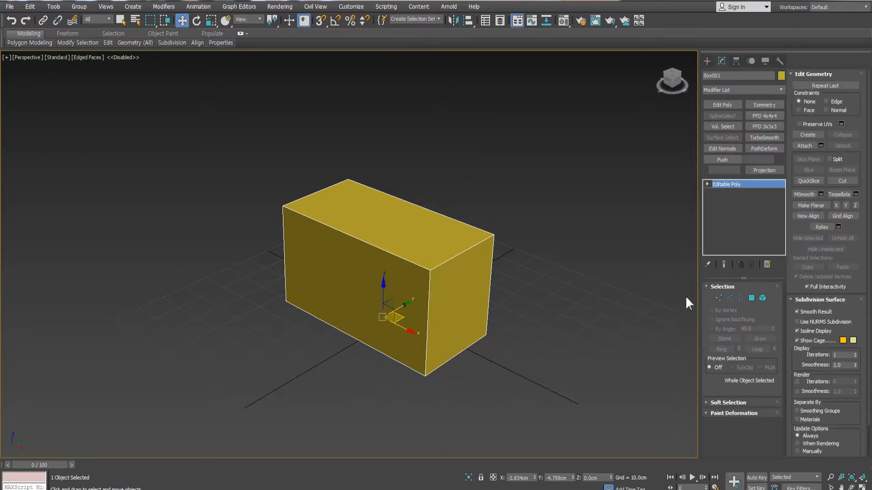
{"action": "right_click", "coordinate": [430, 273]}
{"action": "mouse_move", "coordinate": [472, 373]}
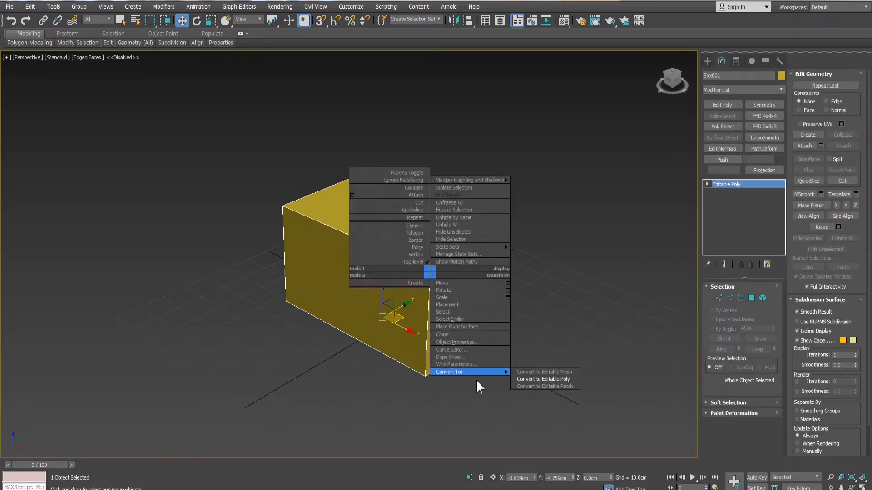
{"action": "left_click", "coordinate": [530, 378]}
Step: Create a second box about 41 cm long, 47 cm wide and 46 cm high beside the yellow box
{"action": "scroll", "coordinate": [455, 286], "scroll_direction": "down", "scroll_amount": 3}
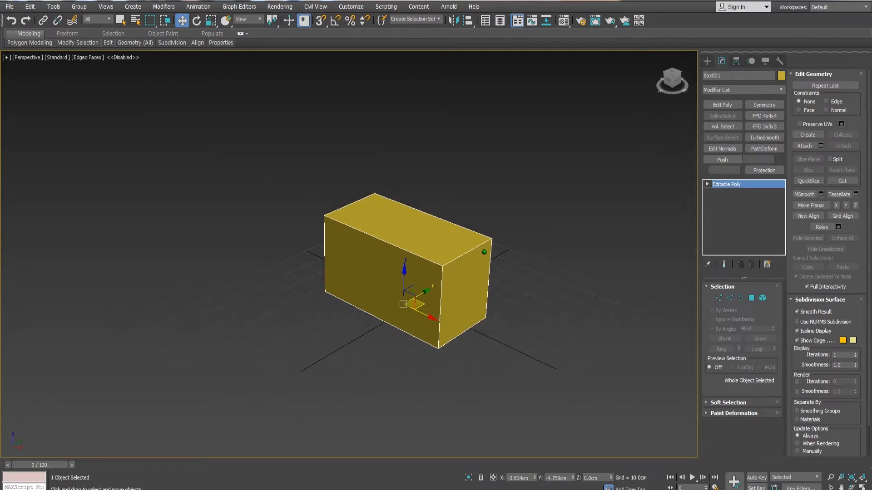
{"action": "middle_click_drag", "start_coordinate": [509, 310], "coordinate": [516, 289], "text": "alt"}
{"action": "scroll", "coordinate": [517, 288], "scroll_direction": "up", "scroll_amount": 3}
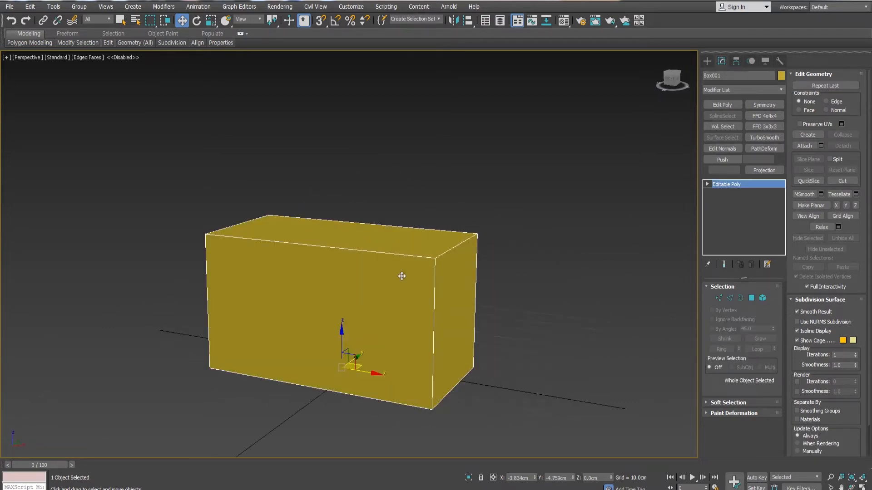
{"action": "middle_click_drag", "start_coordinate": [391, 272], "coordinate": [415, 267], "text": "alt"}
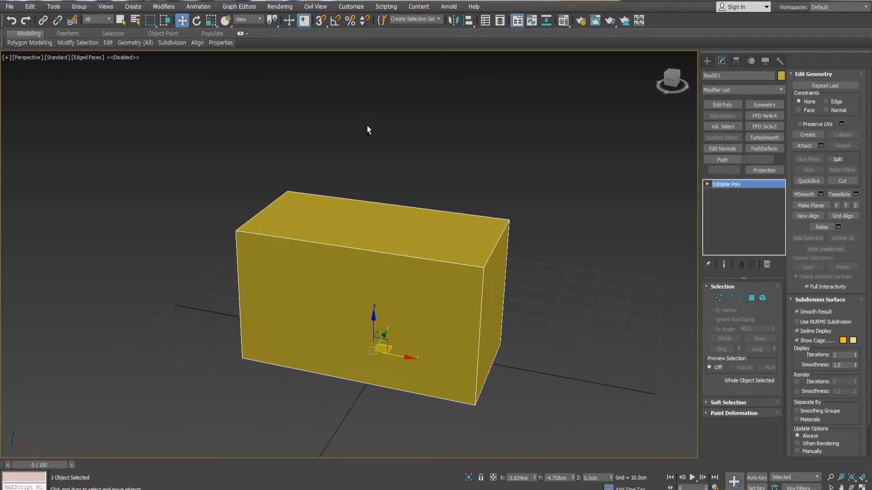
{"action": "scroll", "coordinate": [367, 125], "scroll_direction": "down", "scroll_amount": 4}
{"action": "middle_click_drag", "start_coordinate": [376, 169], "coordinate": [394, 200], "text": "alt"}
{"action": "left_click", "coordinate": [707, 60]}
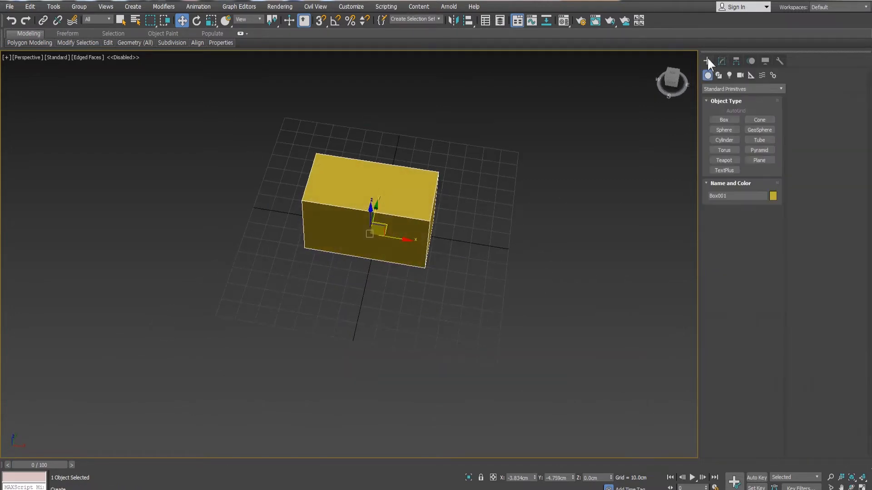
{"action": "left_click", "coordinate": [723, 120]}
{"action": "left_click_drag", "start_coordinate": [491, 260], "coordinate": [579, 348]}
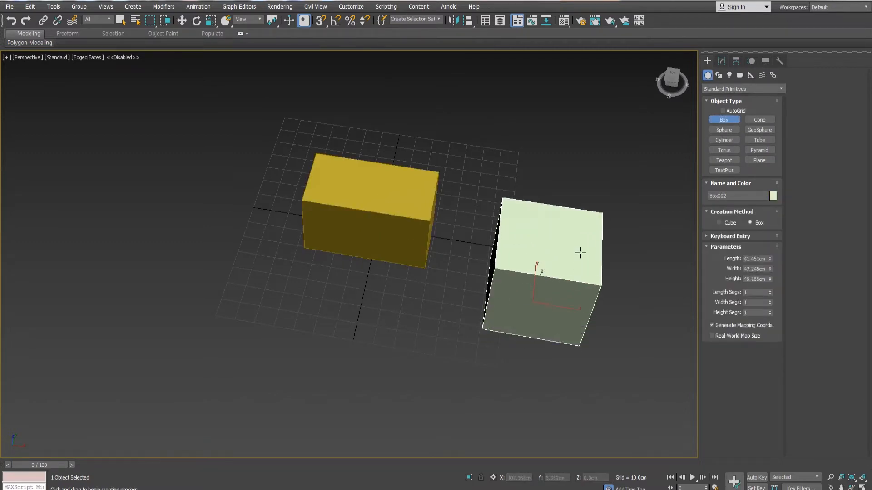
{"action": "left_click", "coordinate": [580, 253]}
{"action": "right_click", "coordinate": [581, 253]}
Step: Convert the new pale green box to an Editable Poly
{"action": "right_click", "coordinate": [564, 295]}
{"action": "mouse_move", "coordinate": [612, 393]}
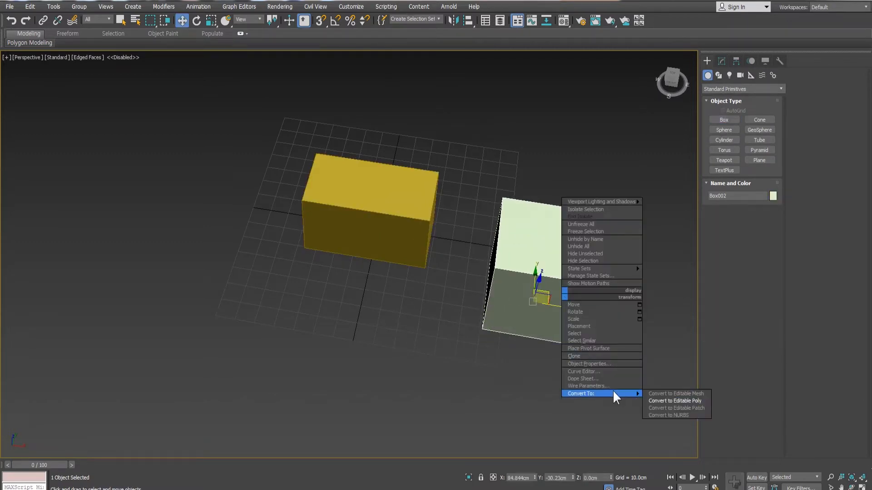
{"action": "left_click", "coordinate": [664, 402]}
{"action": "middle_click_drag", "start_coordinate": [491, 184], "coordinate": [450, 206]}
{"action": "scroll", "coordinate": [448, 204], "scroll_direction": "up", "scroll_amount": 3}
{"action": "scroll", "coordinate": [430, 201], "scroll_direction": "down", "scroll_amount": 5}
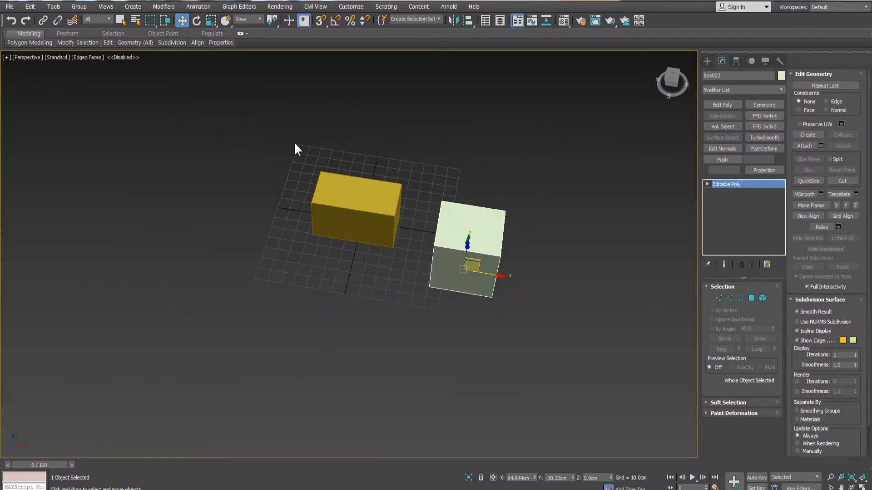
Step: Select both boxes and move them together across the grid in the XY plane
{"action": "left_click_drag", "start_coordinate": [294, 144], "coordinate": [584, 336]}
{"action": "middle_click_drag", "start_coordinate": [440, 212], "coordinate": [440, 233], "text": "alt"}
{"action": "left_click_drag", "start_coordinate": [426, 219], "coordinate": [385, 188]}
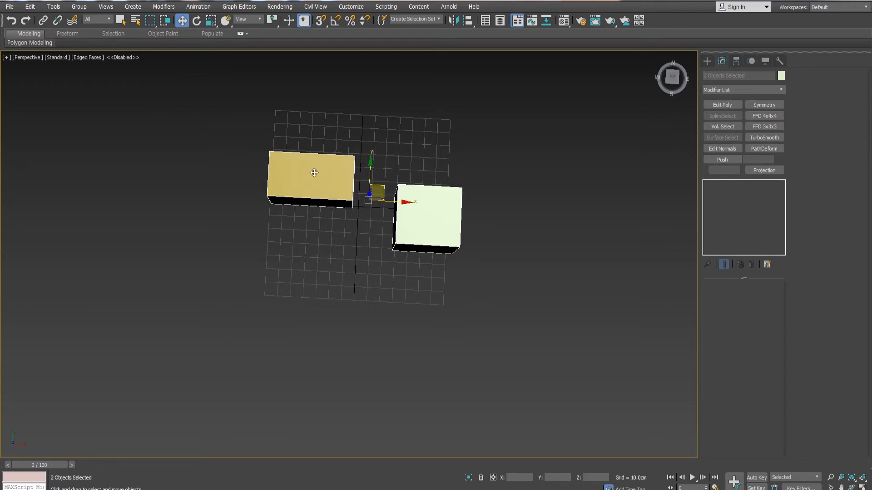
{"action": "middle_click_drag", "start_coordinate": [440, 221], "coordinate": [427, 186], "text": "alt"}
Step: Move the pale green box closer to the yellow box, to about 42.9 cm on X
{"action": "left_click", "coordinate": [414, 229]}
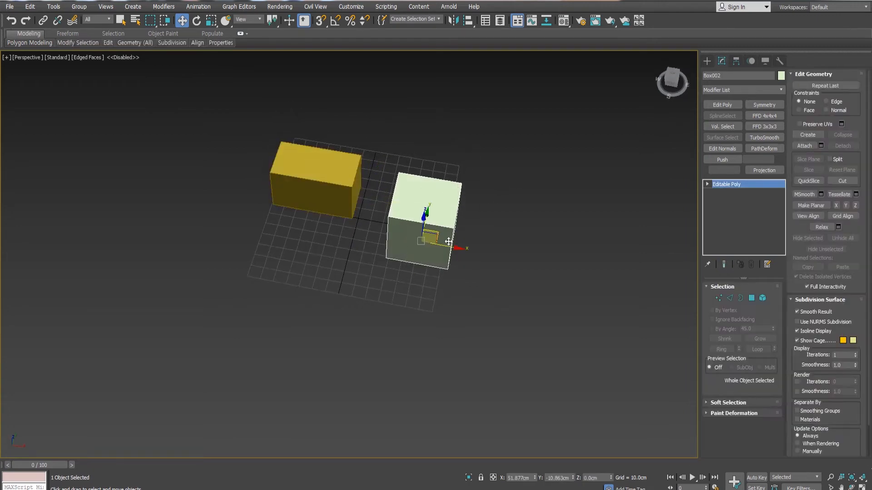
{"action": "left_click_drag", "start_coordinate": [455, 250], "coordinate": [444, 246]}
{"action": "middle_click_drag", "start_coordinate": [318, 250], "coordinate": [360, 267]}
Step: Link the yellow box to the pale green box so that the green box becomes its parent
{"action": "left_click", "coordinate": [337, 213]}
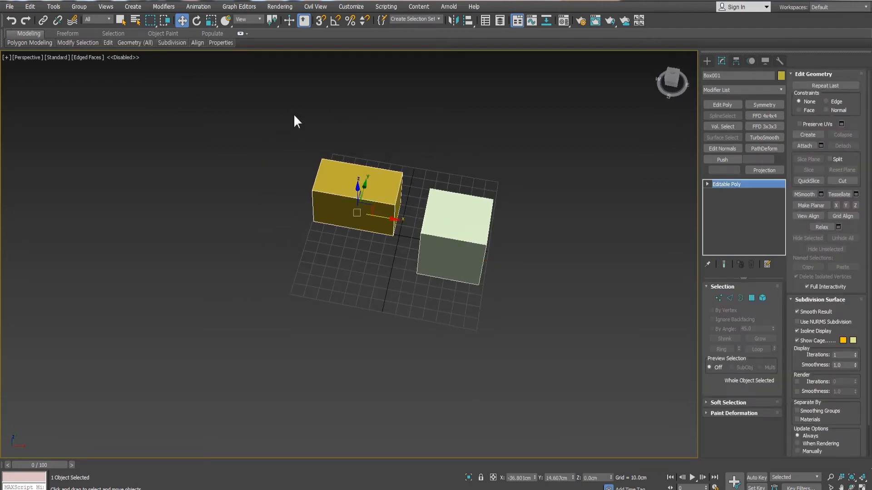
{"action": "left_click", "coordinate": [42, 21]}
{"action": "left_click", "coordinate": [463, 233]}
{"action": "middle_click_drag", "start_coordinate": [425, 152], "coordinate": [442, 133], "text": "alt"}
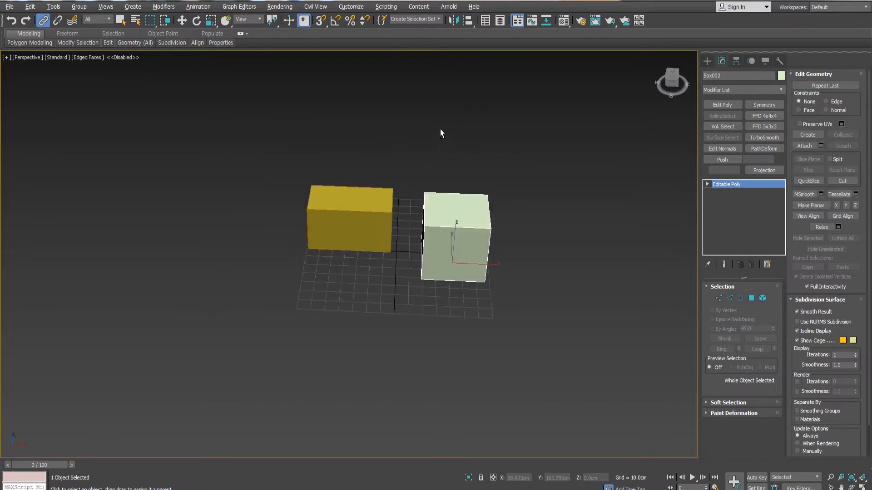
{"action": "left_click_drag", "start_coordinate": [336, 221], "coordinate": [449, 247]}
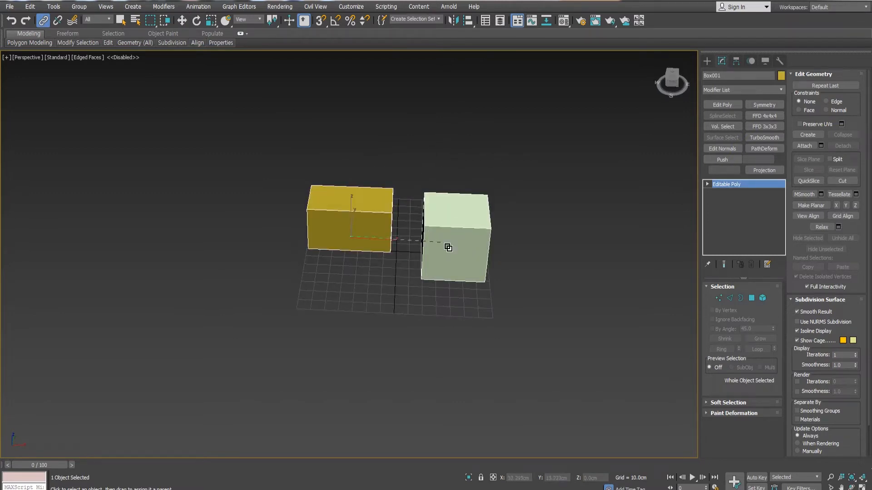
{"action": "left_click", "coordinate": [256, 298]}
Step: Move the yellow child box away to about -94.4 cm on X, and try moving the green parent box along X
{"action": "left_click", "coordinate": [378, 220]}
{"action": "key", "text": "w"}
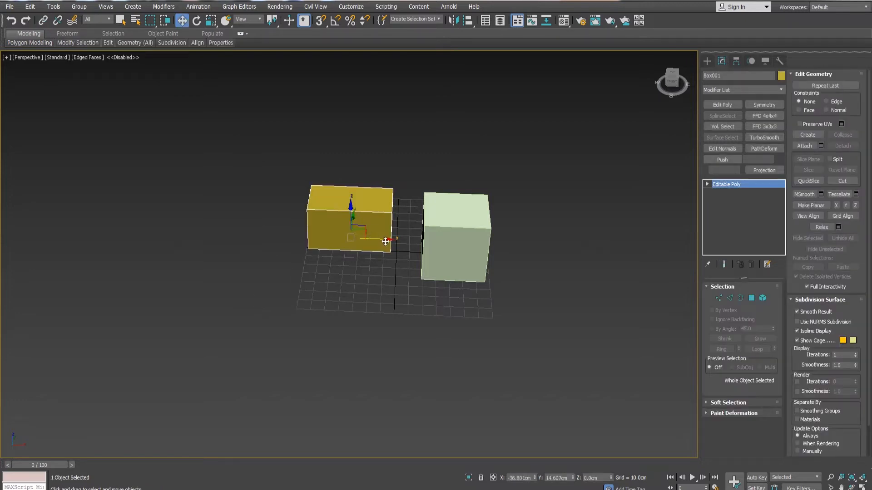
{"action": "left_click_drag", "start_coordinate": [384, 241], "coordinate": [314, 239]}
{"action": "left_click", "coordinate": [465, 237]}
{"action": "left_click_drag", "start_coordinate": [486, 265], "coordinate": [525, 267]}
{"action": "right_click", "coordinate": [525, 267]}
Step: Move the yellow box back toward the green box, and shift the green parent box to about 29.8 cm on X
{"action": "left_click", "coordinate": [275, 240]}
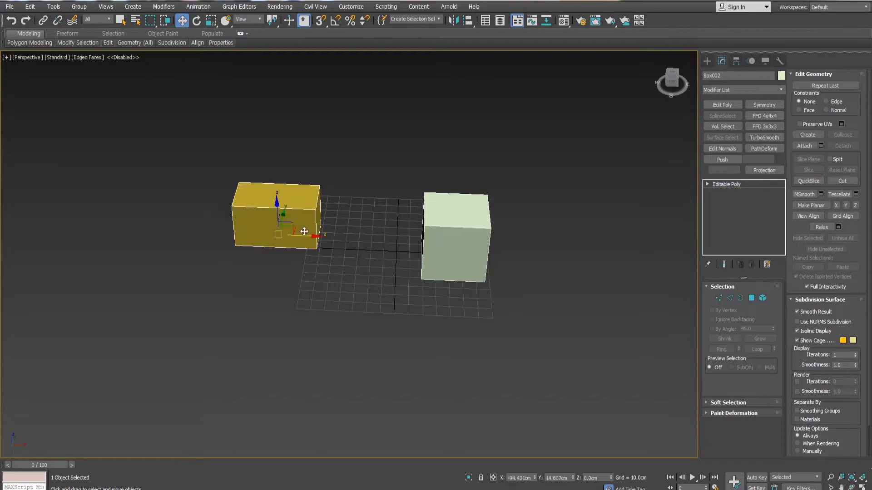
{"action": "left_click_drag", "start_coordinate": [307, 244], "coordinate": [345, 245]}
{"action": "left_click", "coordinate": [451, 245]}
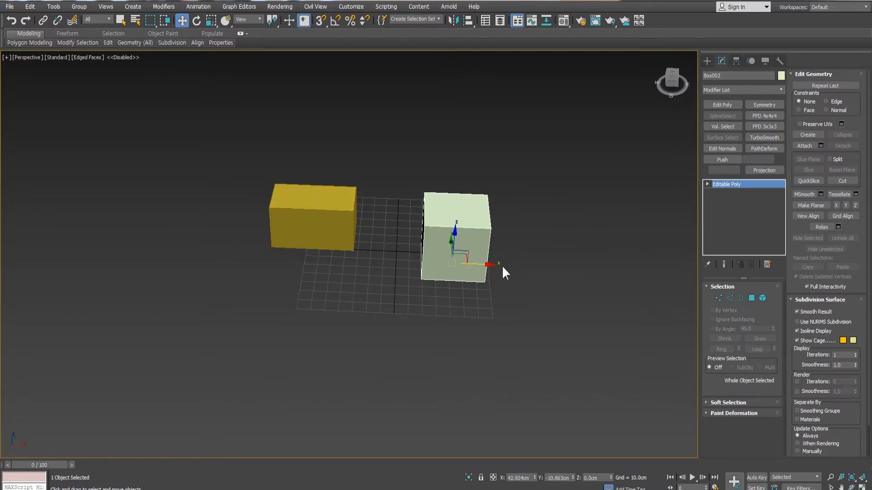
{"action": "left_click_drag", "start_coordinate": [491, 264], "coordinate": [473, 264]}
Step: Show the Scene Explorer and expand Box002 to display its linked child
{"action": "left_click", "coordinate": [43, 21]}
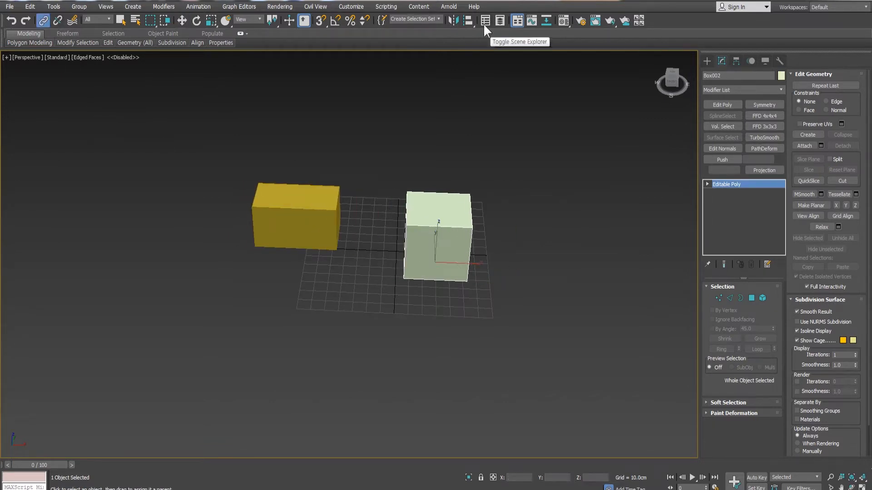
{"action": "left_click", "coordinate": [485, 21]}
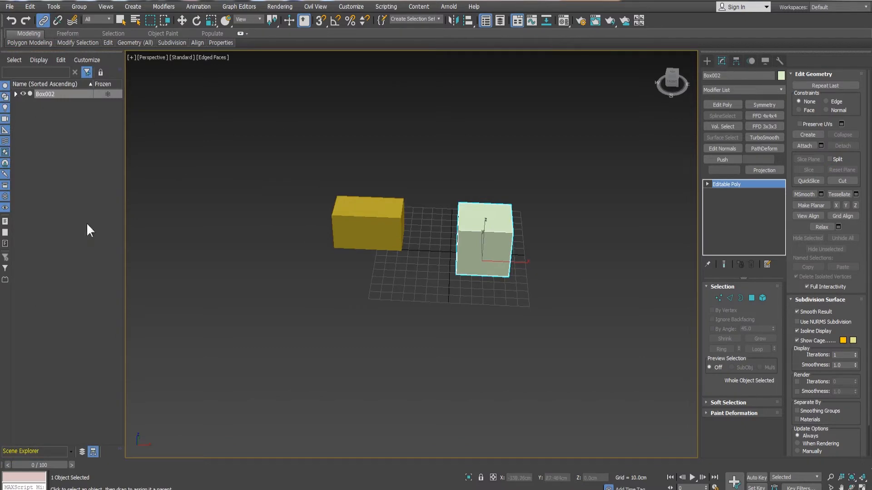
{"action": "left_click", "coordinate": [13, 92]}
{"action": "left_click", "coordinate": [15, 94]}
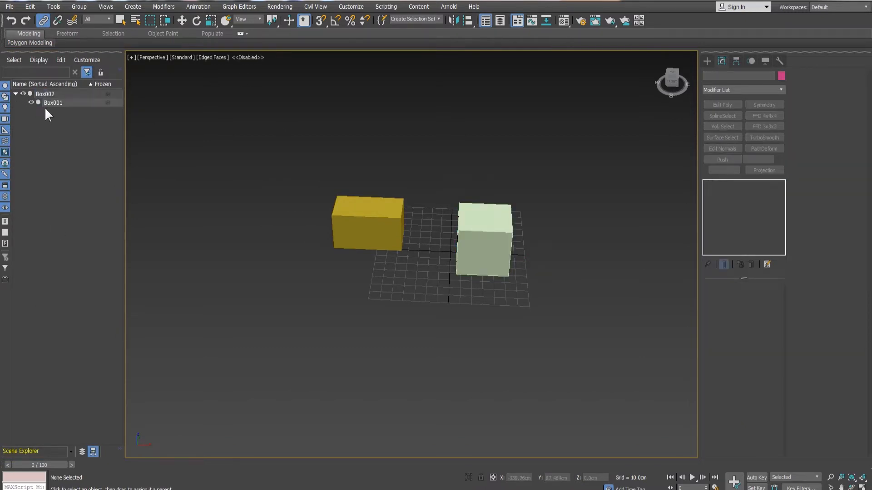
Step: Select Box001 and Box002 alternately in the Scene Explorer to examine the parent-child hierarchy
{"action": "left_click", "coordinate": [56, 101]}
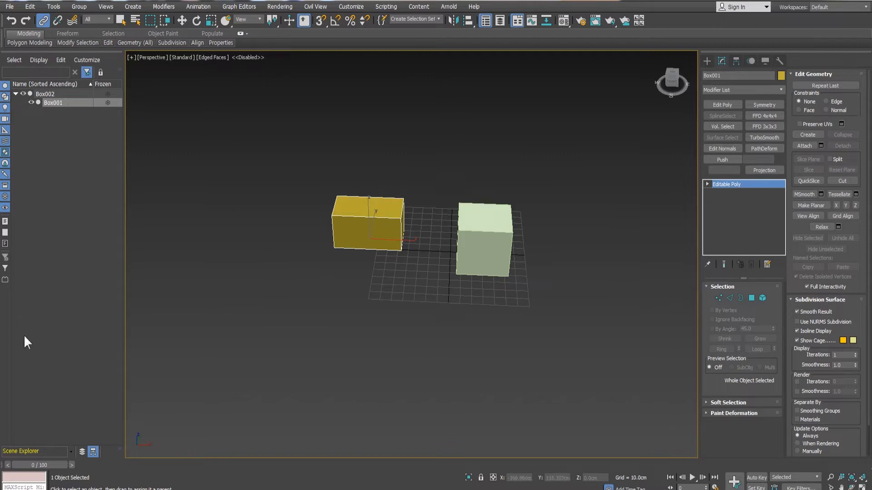
{"action": "left_click", "coordinate": [58, 103]}
{"action": "left_click", "coordinate": [48, 94]}
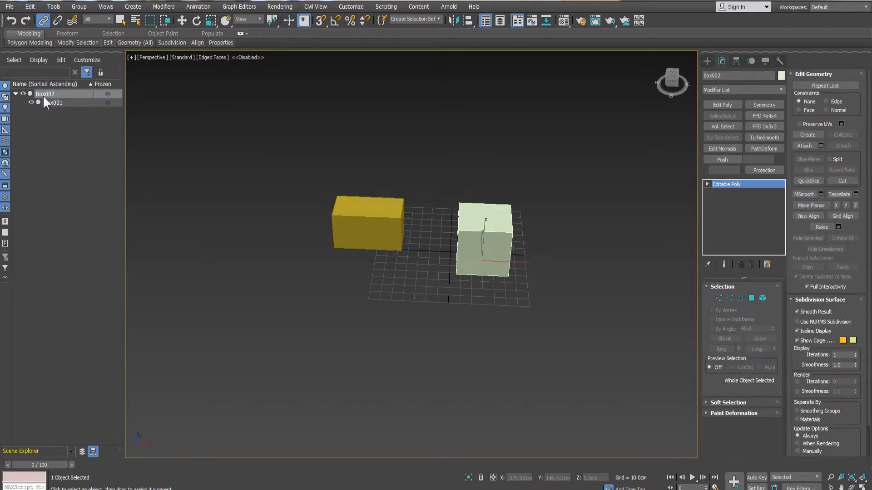
{"action": "left_click", "coordinate": [51, 104]}
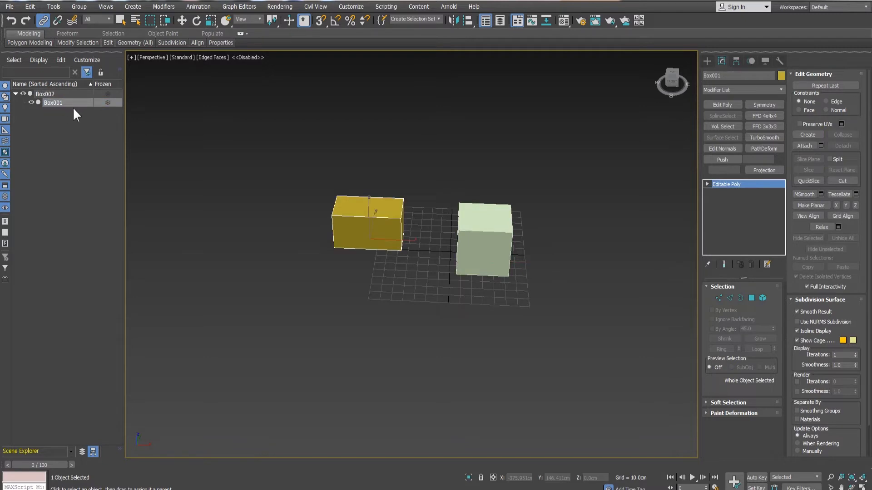
Step: Select the parent Box002 in the Scene Explorer and move it slightly toward negative X with its child
{"action": "left_click", "coordinate": [48, 93]}
{"action": "key", "text": "w"}
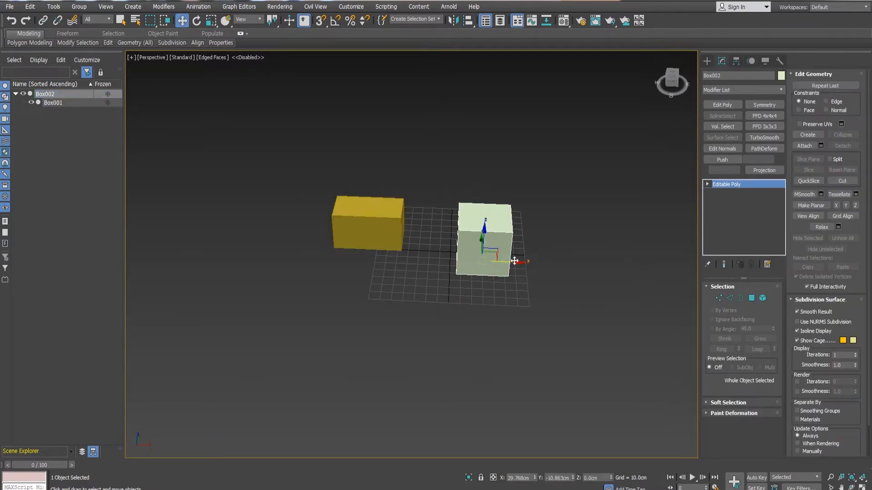
{"action": "left_click_drag", "start_coordinate": [514, 261], "coordinate": [503, 292]}
Step: Select the child Box001 in the Scene Explorer and move it on its own in the XY plane, away from Box002
{"action": "left_click", "coordinate": [66, 103]}
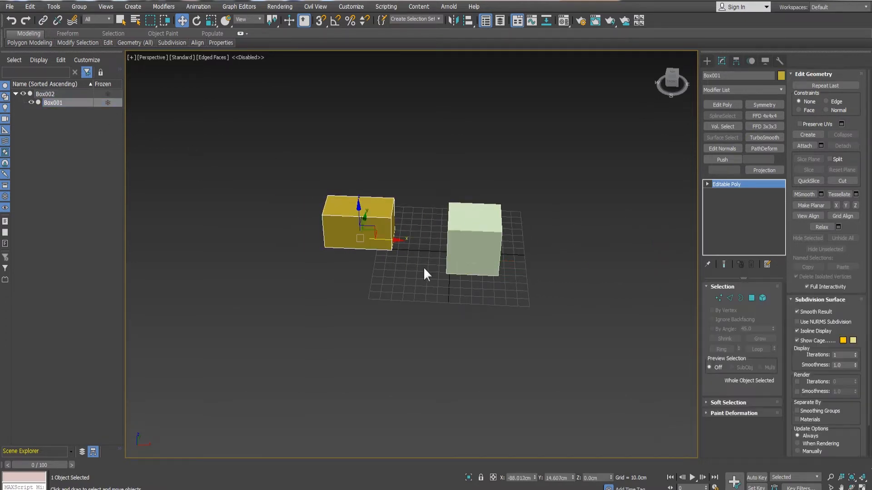
{"action": "middle_click_drag", "start_coordinate": [387, 232], "coordinate": [383, 222], "text": "alt"}
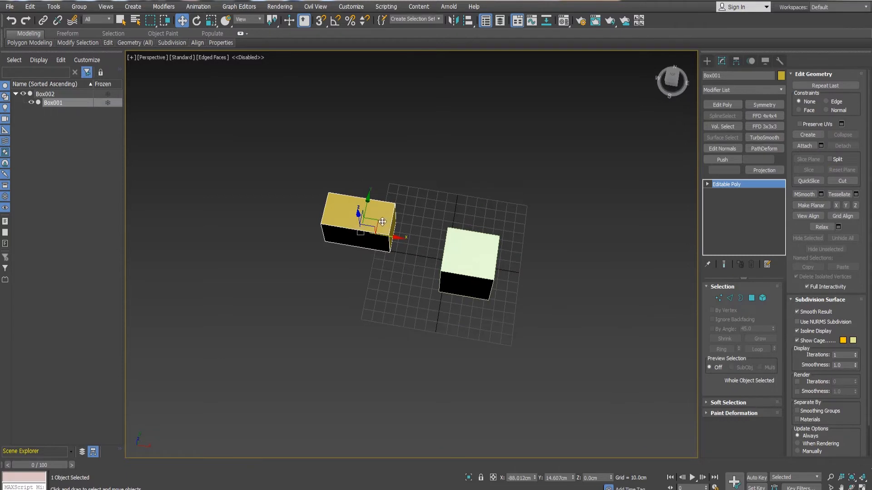
{"action": "left_click_drag", "start_coordinate": [382, 222], "coordinate": [366, 245]}
{"action": "scroll", "coordinate": [364, 240], "scroll_direction": "down", "scroll_amount": 2}
{"action": "middle_click_drag", "start_coordinate": [362, 253], "coordinate": [368, 258], "text": "alt"}
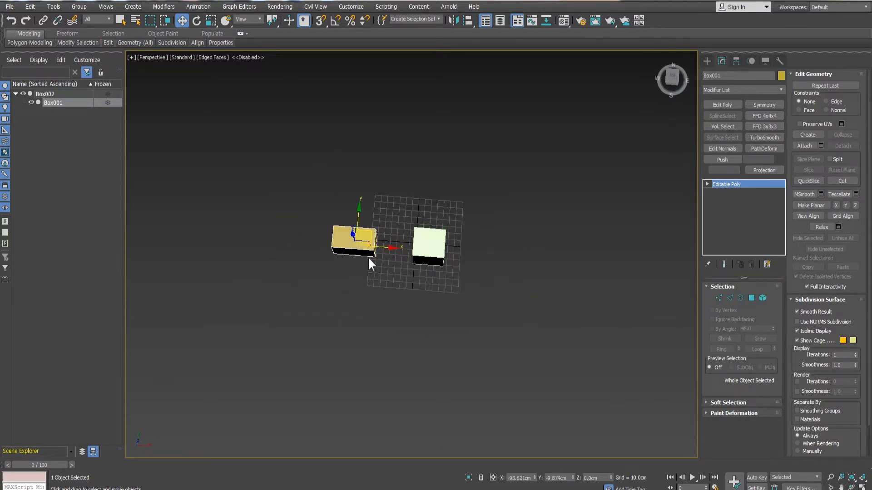
{"action": "left_click_drag", "start_coordinate": [372, 237], "coordinate": [355, 229]}
Step: Scale Box001 down to a shorter block and move it to about X -127.8 cm, Y 5.1 cm
{"action": "key", "text": "r"}
{"action": "key", "text": "w"}
{"action": "middle_click_drag", "start_coordinate": [364, 226], "coordinate": [357, 229], "text": "alt"}
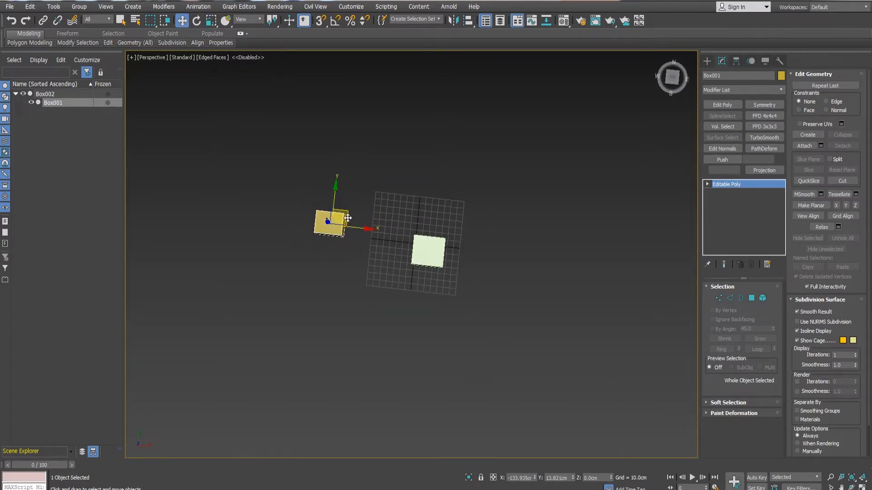
{"action": "mouse_move", "coordinate": [348, 218]}
{"action": "left_mouse_down"}
{"action": "mouse_move", "coordinate": [327, 185]}
{"action": "mouse_move", "coordinate": [347, 225]}
{"action": "left_mouse_up"}
{"action": "middle_click_drag", "start_coordinate": [363, 222], "coordinate": [363, 200], "text": "alt"}
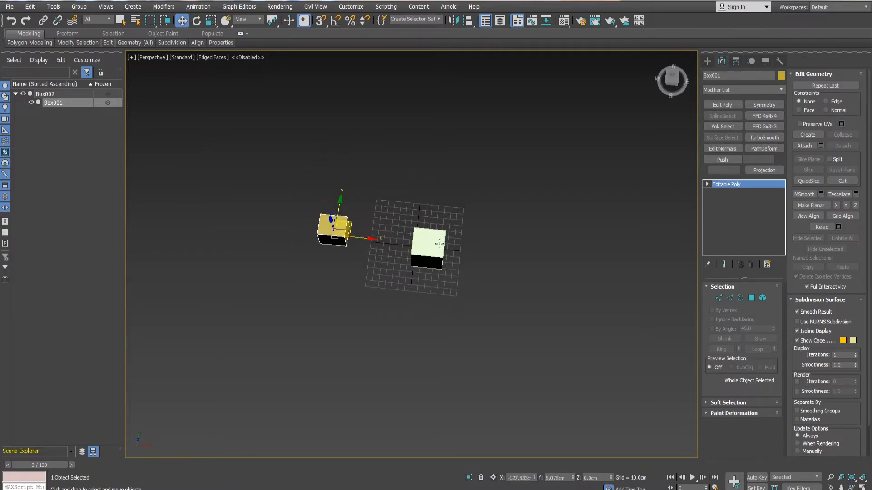
Step: Move the parent Box002 with its child along X to about 45.8 cm
{"action": "left_click", "coordinate": [420, 236]}
{"action": "mouse_move", "coordinate": [458, 255]}
{"action": "left_mouse_down"}
{"action": "mouse_move", "coordinate": [499, 256]}
{"action": "mouse_move", "coordinate": [482, 288]}
{"action": "mouse_move", "coordinate": [475, 257]}
{"action": "left_mouse_up"}
{"action": "middle_click_drag", "start_coordinate": [445, 258], "coordinate": [449, 277], "text": "alt"}
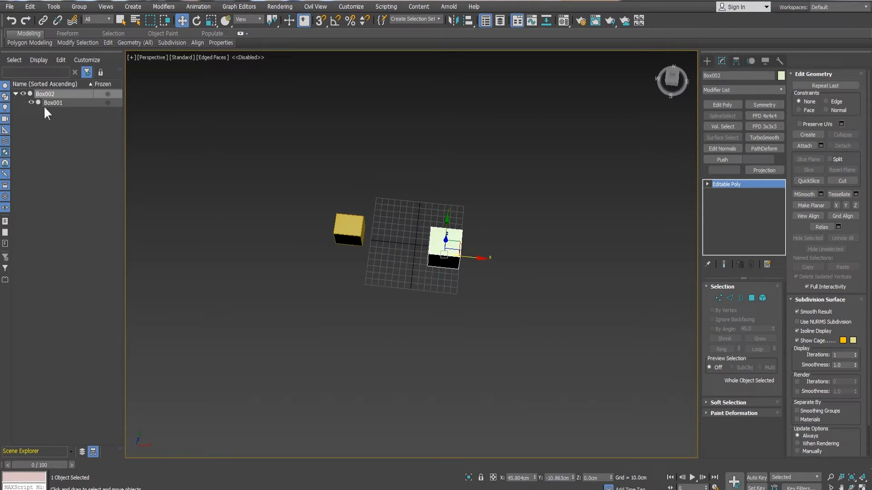
Step: Unparent Box001 from Box002 within the Scene Explorer hierarchy and select Box002
{"action": "left_click_drag", "start_coordinate": [56, 103], "coordinate": [44, 85]}
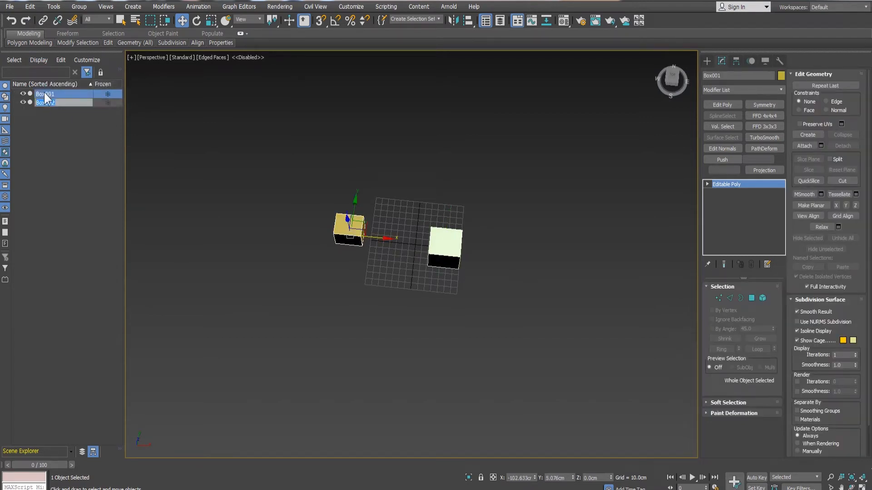
{"action": "left_click", "coordinate": [51, 103]}
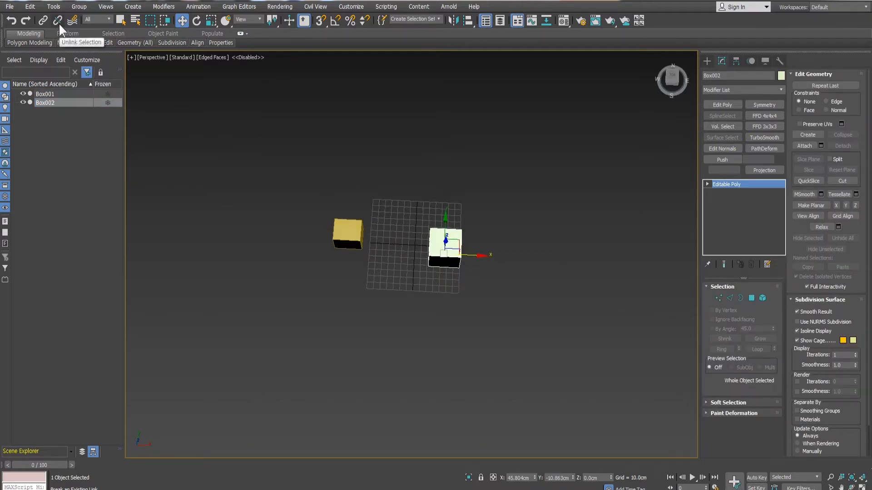
Step: Undo the last unparenting of Box001, and undo a trial Unlink Selection on that child
{"action": "key", "text": "ctrl+z"}
{"action": "key", "text": "ctrl+z"}
{"action": "key", "text": "ctrl+z"}
{"action": "key", "text": "ctrl+z"}
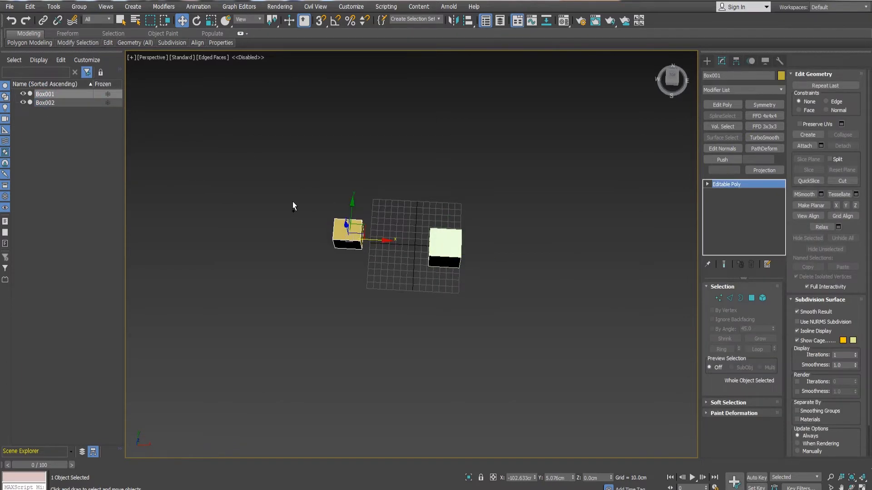
{"action": "left_click", "coordinate": [58, 21]}
{"action": "key", "text": "ctrl+z"}
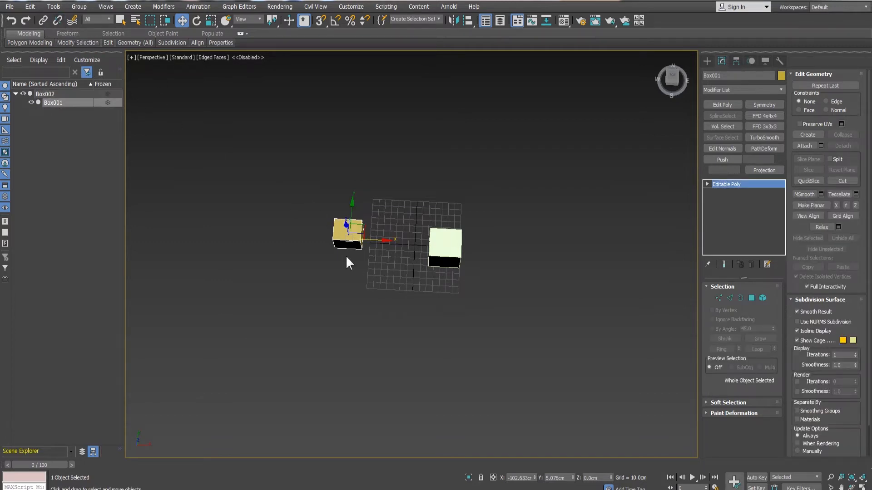
Step: Try Unlink Selection with both boxes selected and with only the parent Box002 selected
{"action": "left_click", "coordinate": [306, 249]}
{"action": "left_click_drag", "start_coordinate": [263, 166], "coordinate": [410, 297]}
{"action": "left_click_drag", "start_coordinate": [304, 186], "coordinate": [542, 322]}
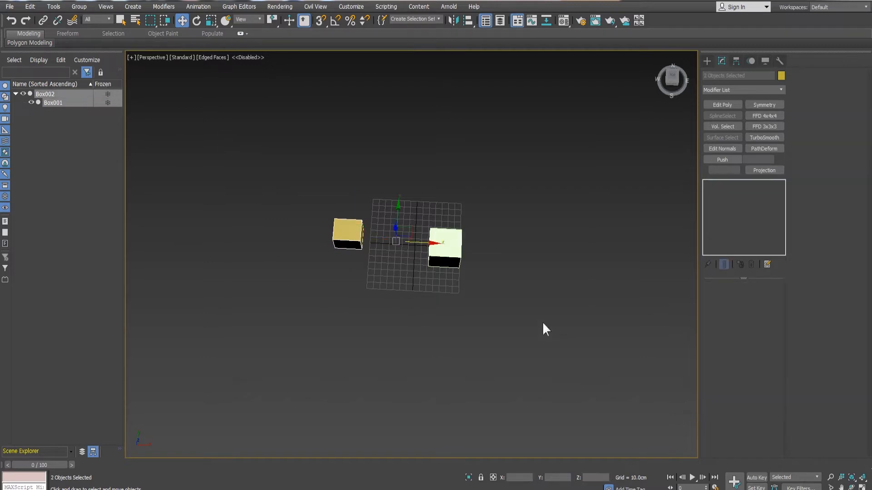
{"action": "left_click_drag", "start_coordinate": [523, 201], "coordinate": [388, 343]}
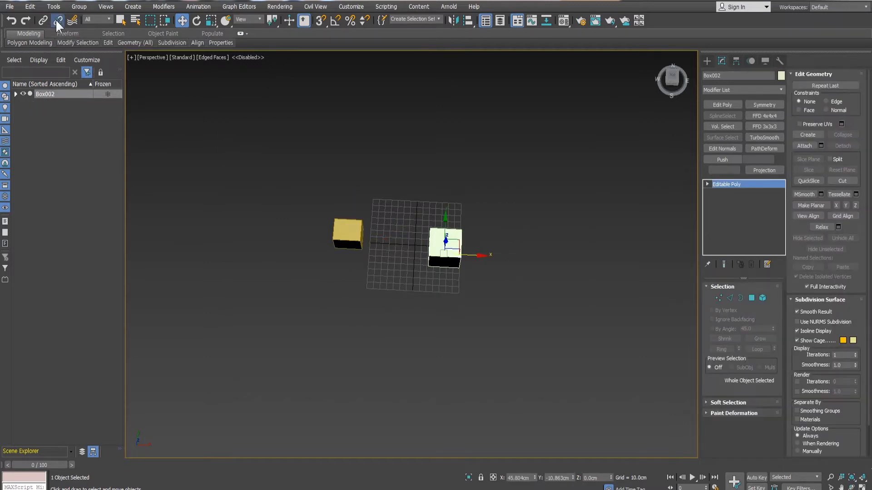
{"action": "key", "text": "ctrl+z"}
{"action": "left_click", "coordinate": [255, 177]}
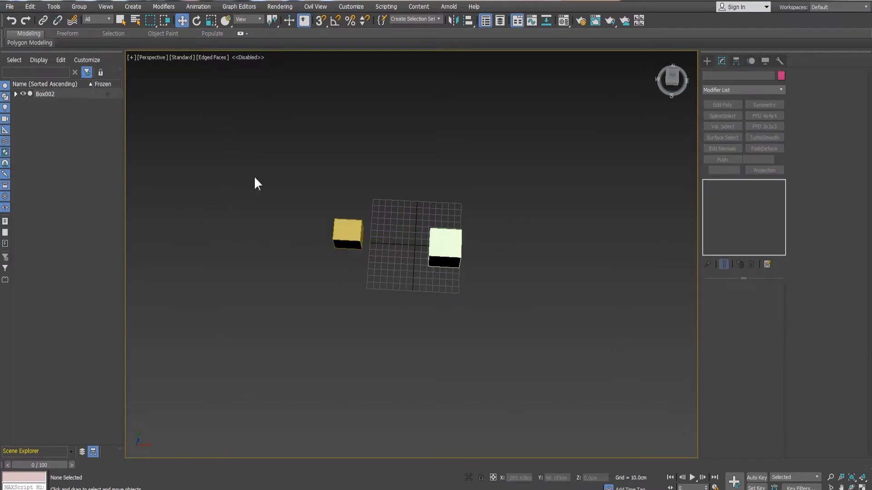
{"action": "key", "text": "ctrl+z"}
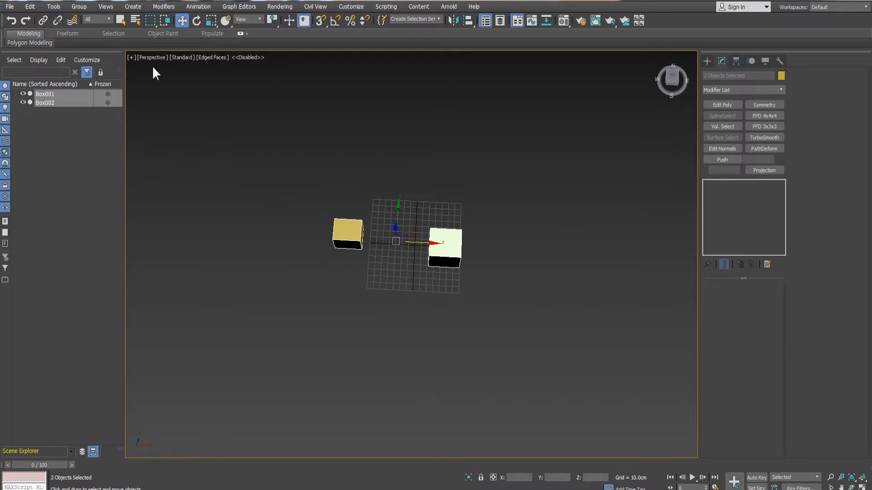
Step: Select the unlinked Box001 alone and move it to about X -3.4 cm, Y 30.8 cm
{"action": "middle_click_drag", "start_coordinate": [420, 251], "coordinate": [395, 232], "text": "alt"}
{"action": "scroll", "coordinate": [396, 274], "scroll_direction": "up", "scroll_amount": 4}
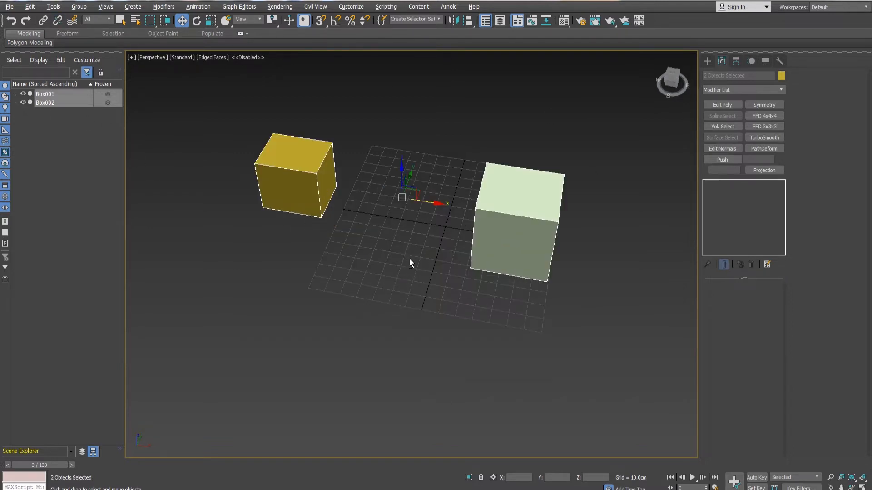
{"action": "scroll", "coordinate": [412, 253], "scroll_direction": "down", "scroll_amount": 3}
{"action": "left_click_drag", "start_coordinate": [402, 143], "coordinate": [290, 294]}
{"action": "left_click_drag", "start_coordinate": [374, 223], "coordinate": [442, 266]}
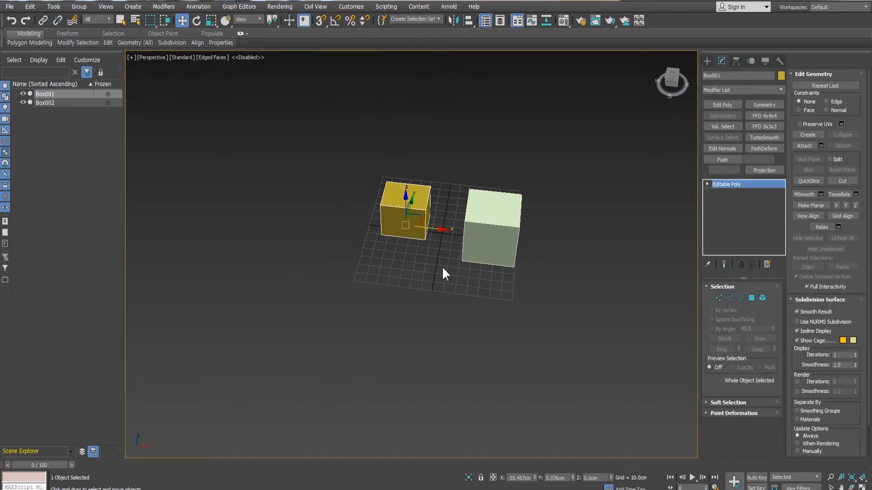
{"action": "middle_click_drag", "start_coordinate": [442, 266], "coordinate": [423, 340], "text": "alt"}
{"action": "left_click_drag", "start_coordinate": [429, 192], "coordinate": [450, 174]}
{"action": "middle_click_drag", "start_coordinate": [222, 253], "coordinate": [206, 214], "text": "alt"}
Step: Show the four-viewport layout, maximize the Left view, and return to a Perspective view of both boxes
{"action": "key", "text": "alt+w"}
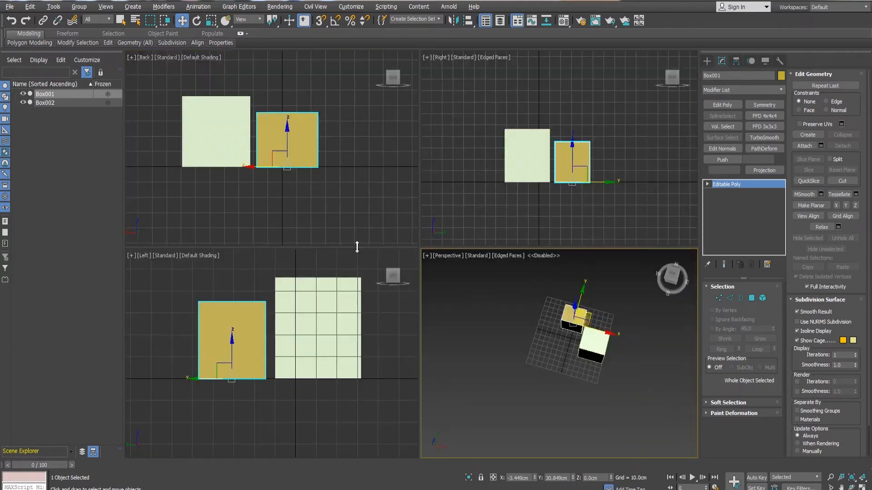
{"action": "middle_click", "coordinate": [372, 252]}
{"action": "key", "text": "alt+w"}
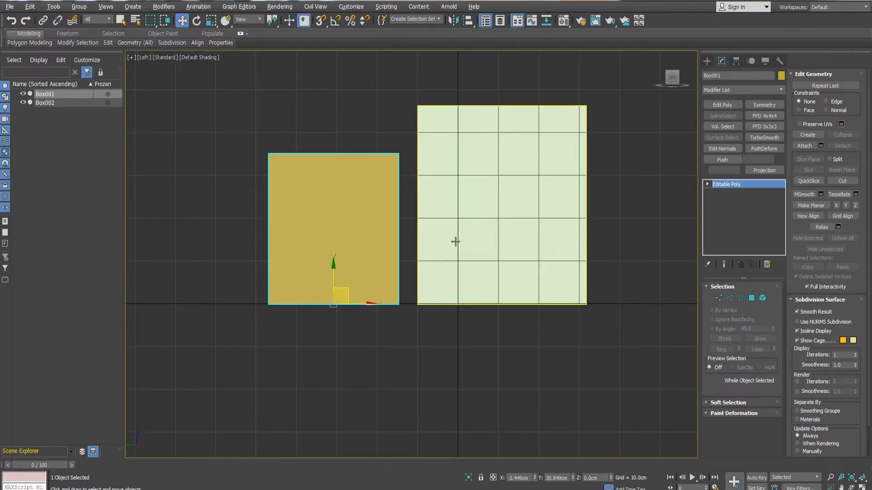
{"action": "key", "text": "p"}
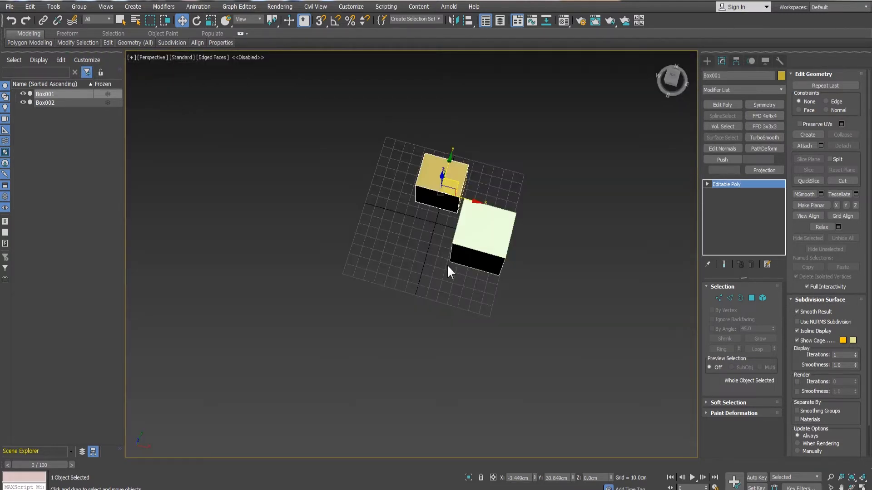
{"action": "middle_click_drag", "start_coordinate": [447, 266], "coordinate": [430, 270], "text": "alt"}
{"action": "scroll", "coordinate": [451, 244], "scroll_direction": "up", "scroll_amount": 4}
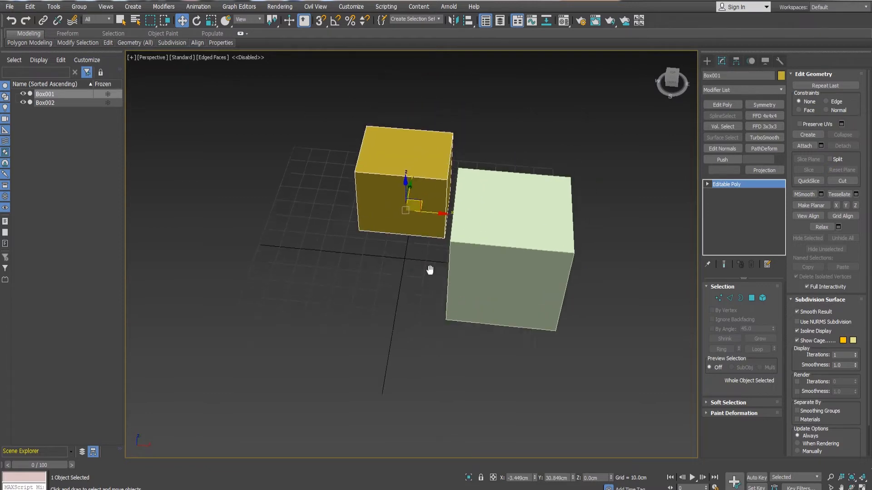
{"action": "scroll", "coordinate": [427, 277], "scroll_direction": "down", "scroll_amount": 3}
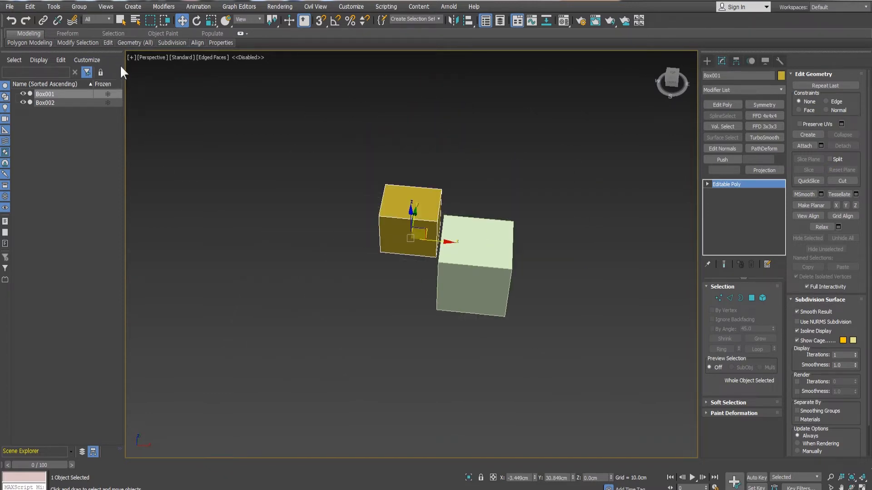
Step: Hide the Scene Explorer and delete the yellow Box001
{"action": "left_click_drag", "start_coordinate": [124, 123], "coordinate": [115, 141]}
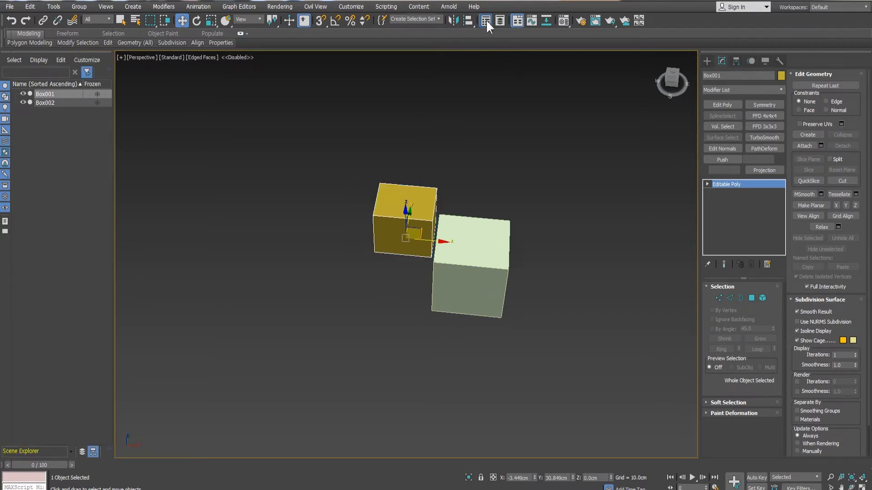
{"action": "left_click", "coordinate": [485, 20]}
{"action": "left_click", "coordinate": [348, 260]}
{"action": "left_click", "coordinate": [366, 232]}
{"action": "middle_click_drag", "start_coordinate": [366, 232], "coordinate": [359, 240]}
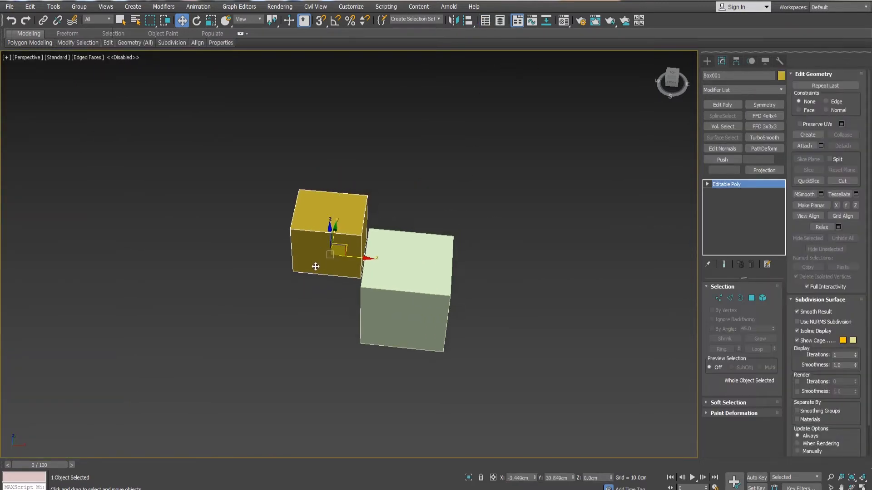
{"action": "key", "text": "Delete"}
Step: Select Box002 and reset its X and Y positions to 0 cm
{"action": "left_click", "coordinate": [393, 288]}
{"action": "middle_click_drag", "start_coordinate": [389, 273], "coordinate": [379, 290]}
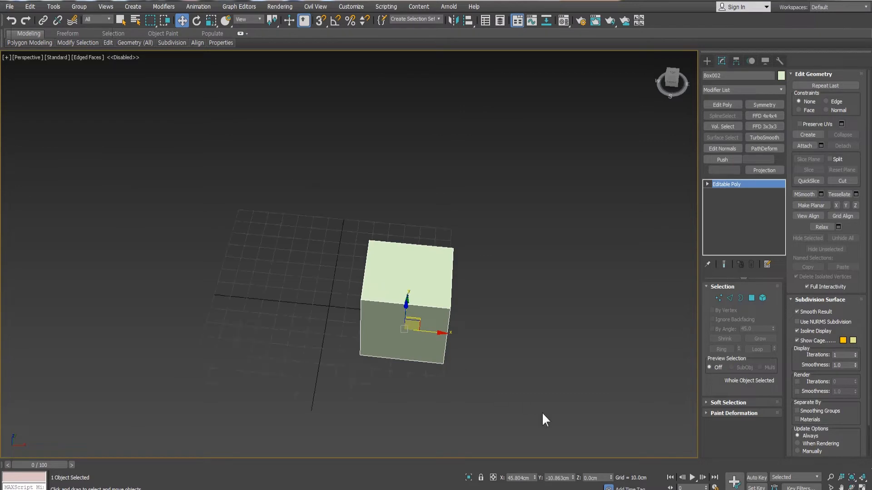
{"action": "right_click", "coordinate": [534, 478]}
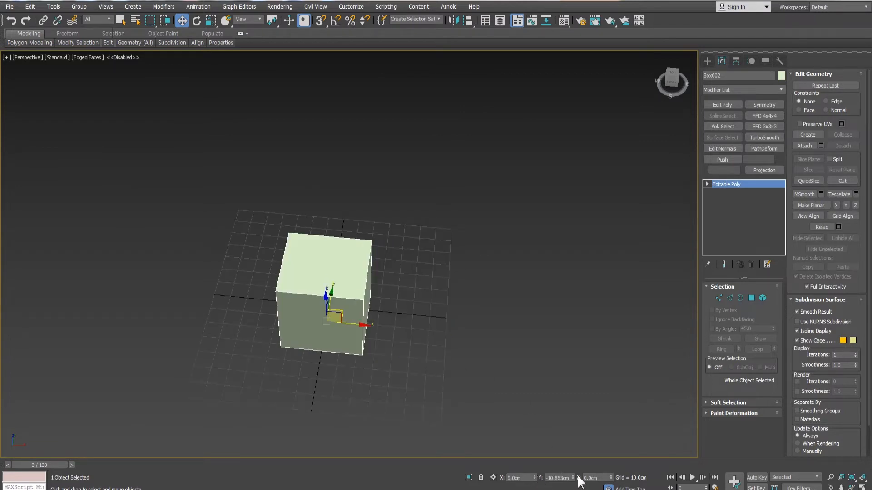
{"action": "right_click", "coordinate": [573, 477]}
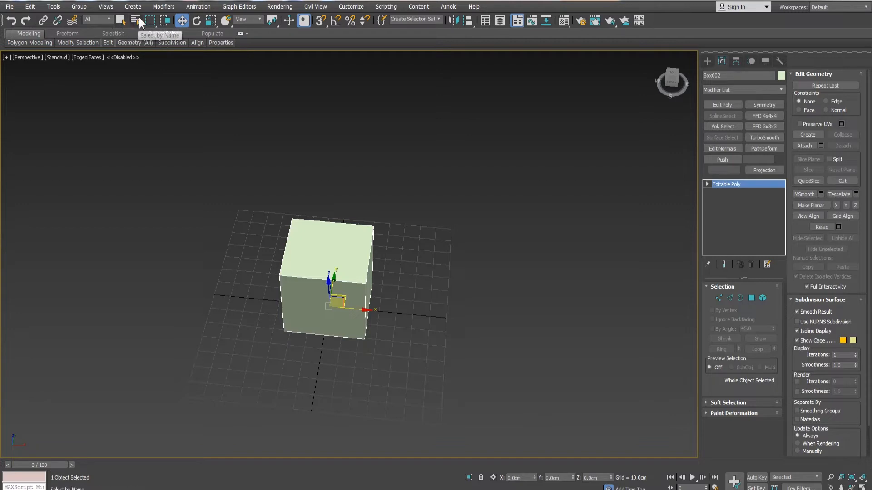
{"action": "left_click", "coordinate": [109, 19]}
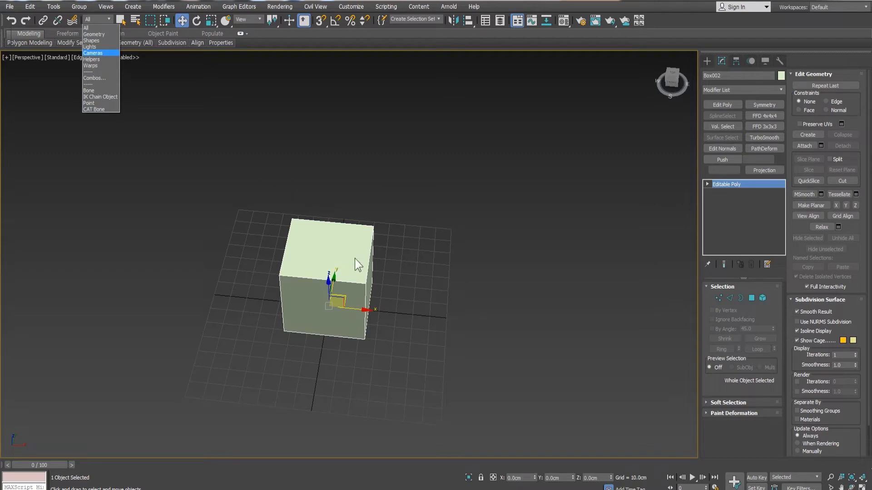
{"action": "left_click", "coordinate": [390, 213]}
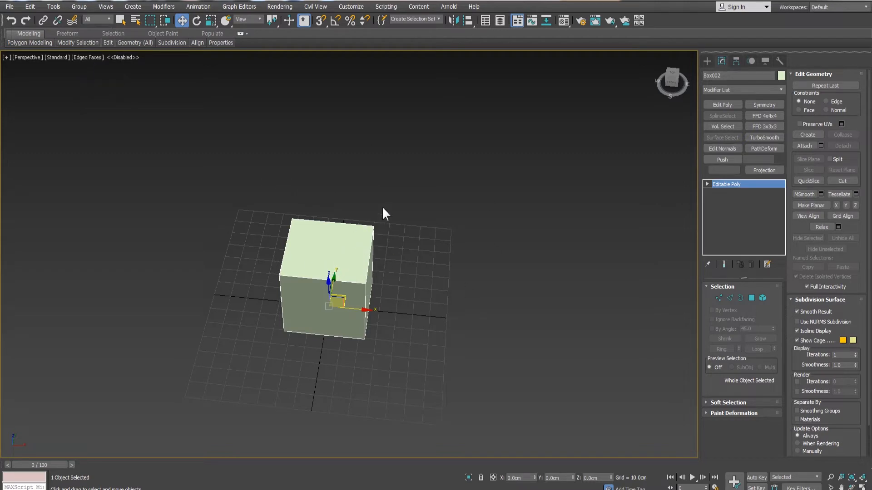
Step: Clone Box002 twice as copies along X, one at about 57.9 cm and one at about -59.1 cm
{"action": "scroll", "coordinate": [382, 206], "scroll_direction": "down", "scroll_amount": 2}
{"action": "middle_click_drag", "start_coordinate": [379, 208], "coordinate": [436, 241]}
{"action": "middle_click_drag", "start_coordinate": [569, 300], "coordinate": [423, 278]}
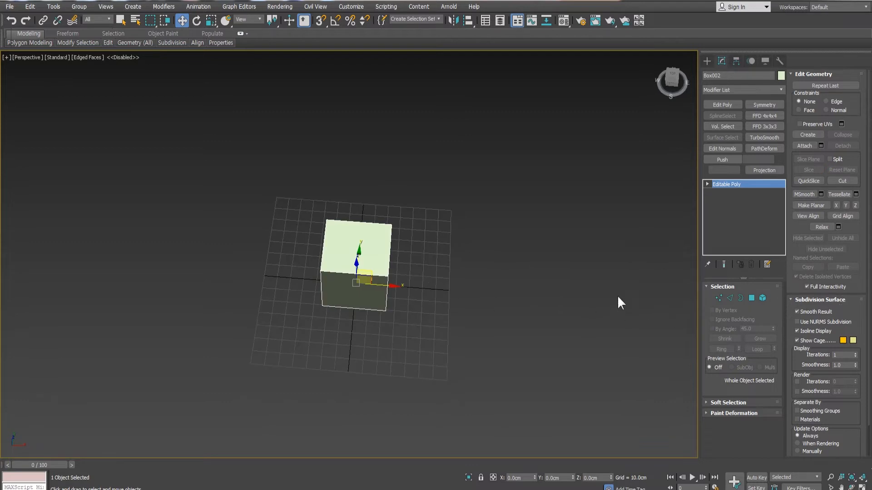
{"action": "left_click_drag", "start_coordinate": [386, 286], "coordinate": [463, 282], "text": "shift"}
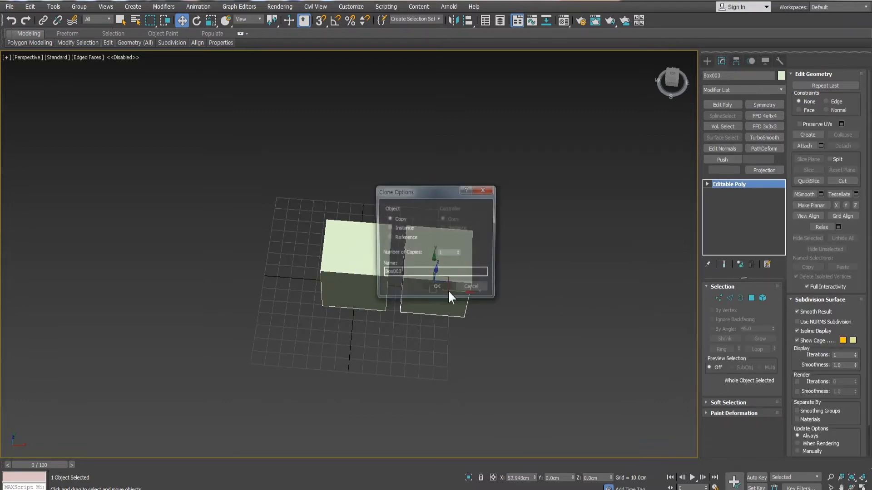
{"action": "left_click", "coordinate": [433, 291]}
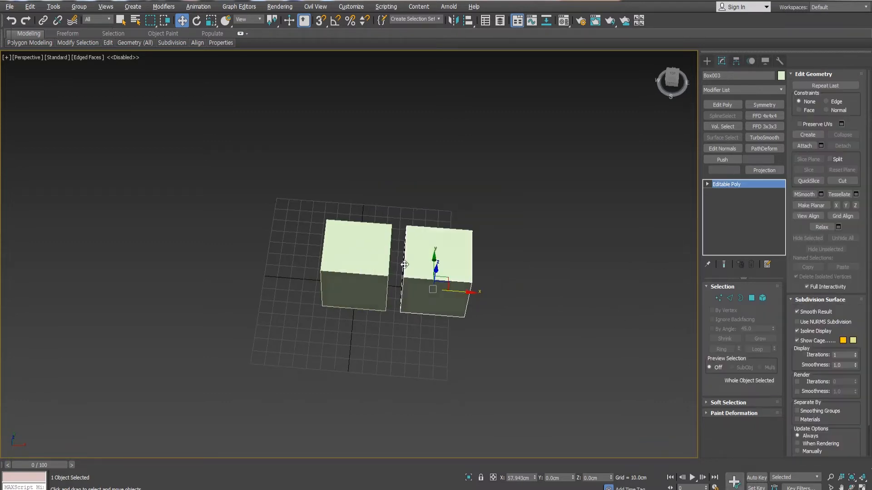
{"action": "middle_click_drag", "start_coordinate": [405, 266], "coordinate": [397, 256], "text": "alt"}
{"action": "left_click", "coordinate": [371, 268]}
{"action": "left_click_drag", "start_coordinate": [391, 281], "coordinate": [316, 268], "text": "shift"}
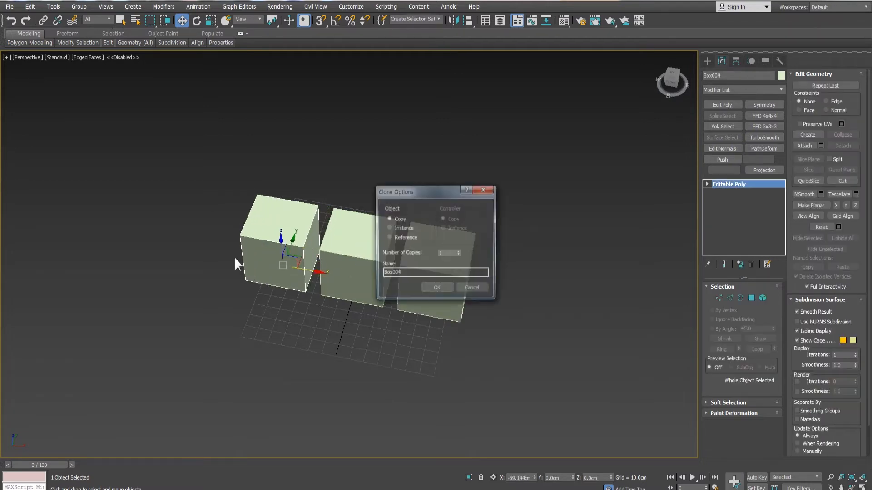
{"action": "left_click", "coordinate": [436, 287]}
Step: Move Box004 to about X -64.9 cm, Y 53.9 cm, and Box003 along Y to about 61.8 cm
{"action": "middle_click_drag", "start_coordinate": [434, 267], "coordinate": [404, 250], "text": "alt"}
{"action": "left_click_drag", "start_coordinate": [300, 243], "coordinate": [305, 167]}
{"action": "middle_click_drag", "start_coordinate": [333, 232], "coordinate": [340, 242], "text": "alt"}
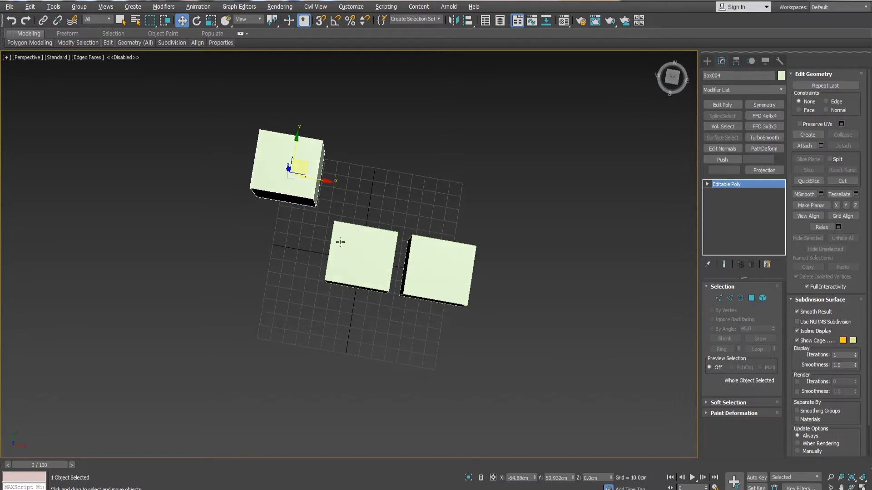
{"action": "left_click", "coordinate": [353, 247]}
{"action": "left_click", "coordinate": [428, 275]}
{"action": "left_click_drag", "start_coordinate": [443, 240], "coordinate": [463, 158]}
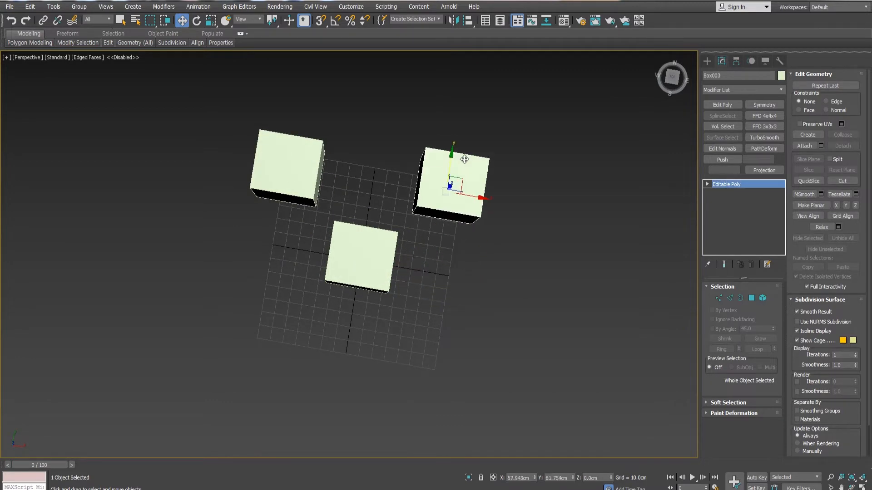
Step: Set the selection filter to Geometry, region-select all three boxes, and undo a trial move along X
{"action": "middle_click_drag", "start_coordinate": [368, 176], "coordinate": [402, 88], "text": "alt"}
{"action": "scroll", "coordinate": [392, 119], "scroll_direction": "down", "scroll_amount": 2}
{"action": "middle_click_drag", "start_coordinate": [385, 155], "coordinate": [382, 230], "text": "alt"}
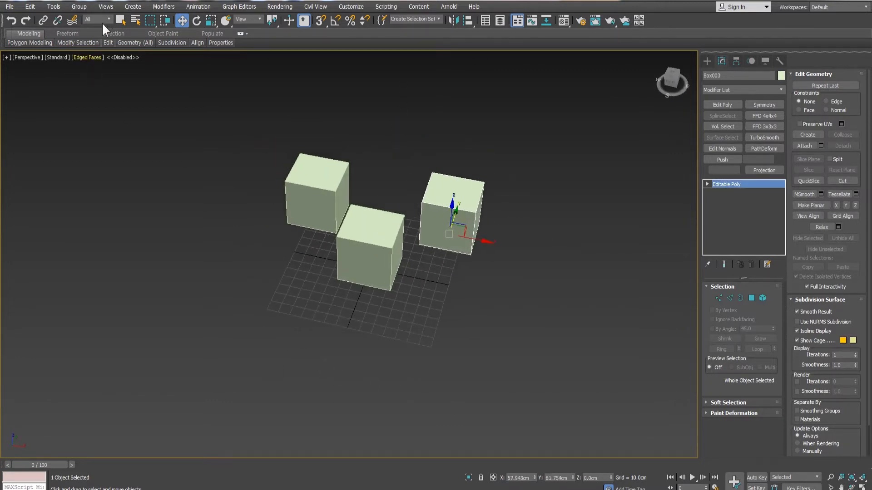
{"action": "left_click", "coordinate": [103, 21]}
{"action": "left_click", "coordinate": [105, 34]}
{"action": "middle_click_drag", "start_coordinate": [228, 129], "coordinate": [286, 171], "text": "alt"}
{"action": "left_click_drag", "start_coordinate": [286, 171], "coordinate": [495, 321]}
{"action": "middle_click_drag", "start_coordinate": [495, 321], "coordinate": [450, 263], "text": "alt"}
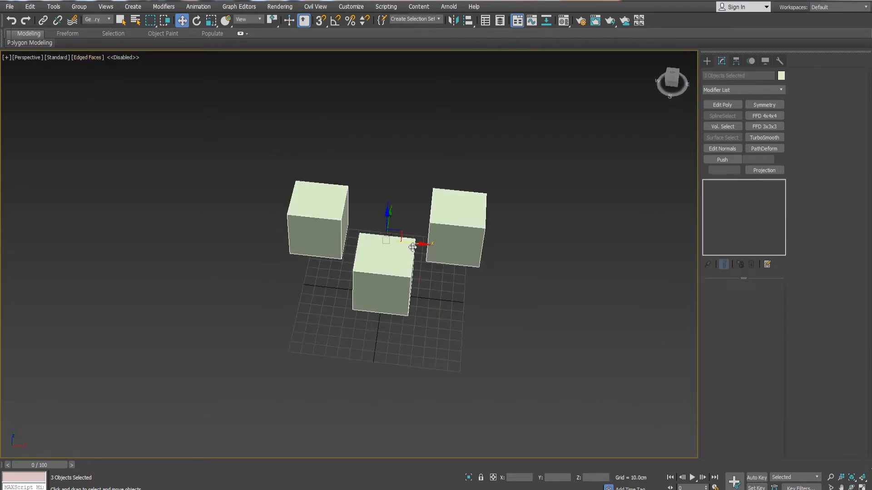
{"action": "left_click_drag", "start_coordinate": [412, 243], "coordinate": [463, 247]}
{"action": "key", "text": "ctrl+z"}
Step: Set the selection filter to Bone and try to region-select the three boxes
{"action": "left_click", "coordinate": [96, 20]}
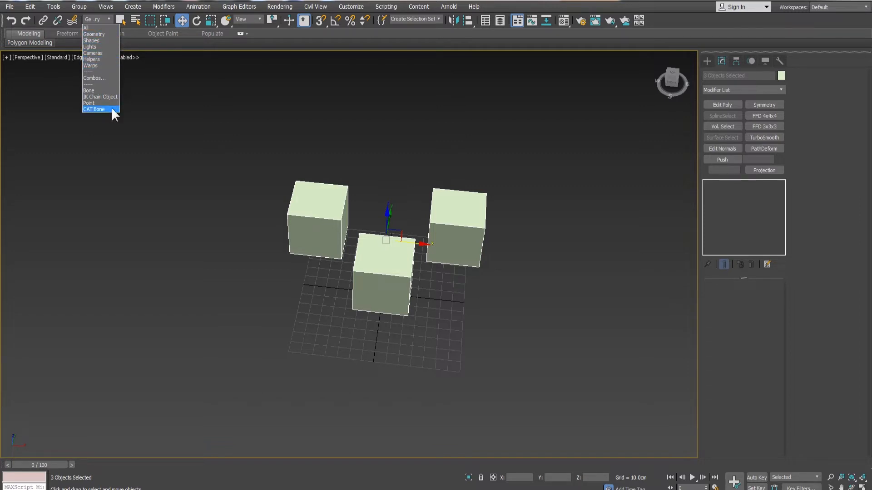
{"action": "left_click", "coordinate": [93, 91]}
{"action": "middle_click_drag", "start_coordinate": [258, 168], "coordinate": [253, 194]}
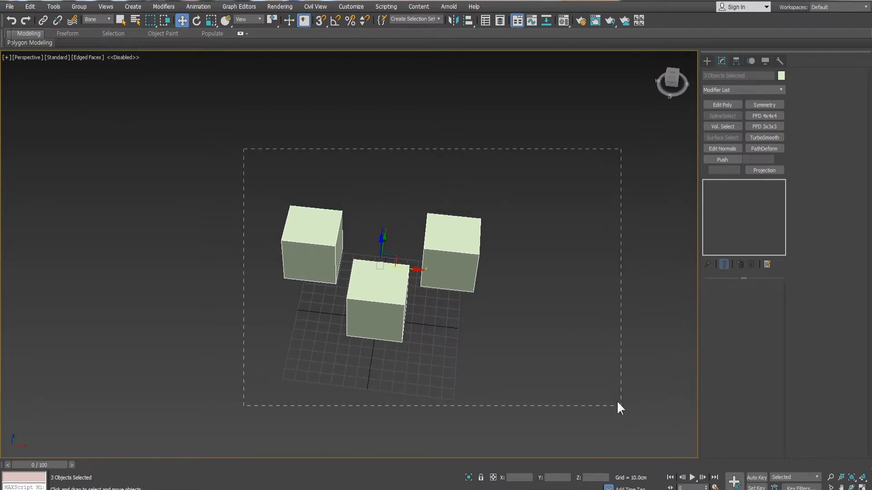
{"action": "left_click_drag", "start_coordinate": [617, 402], "coordinate": [617, 403]}
{"action": "scroll", "coordinate": [356, 249], "scroll_direction": "down", "scroll_amount": 3}
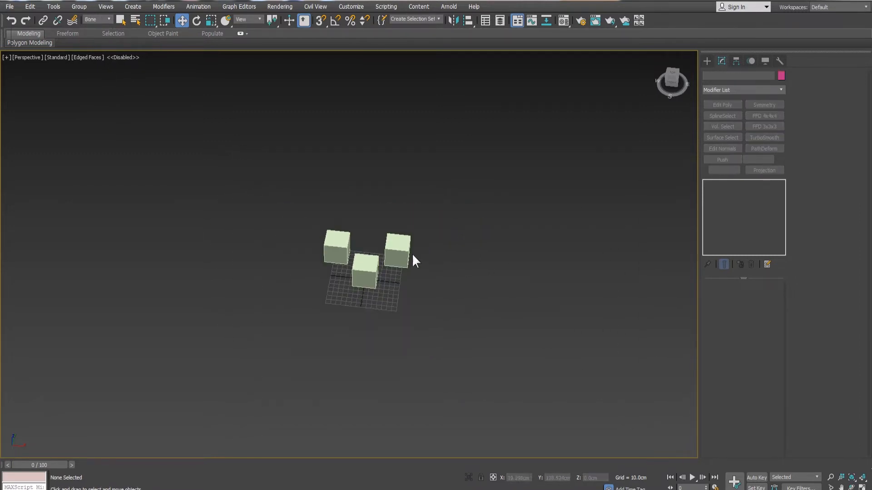
{"action": "scroll", "coordinate": [416, 207], "scroll_direction": "up", "scroll_amount": 5}
{"action": "scroll", "coordinate": [402, 245], "scroll_direction": "down", "scroll_amount": 5}
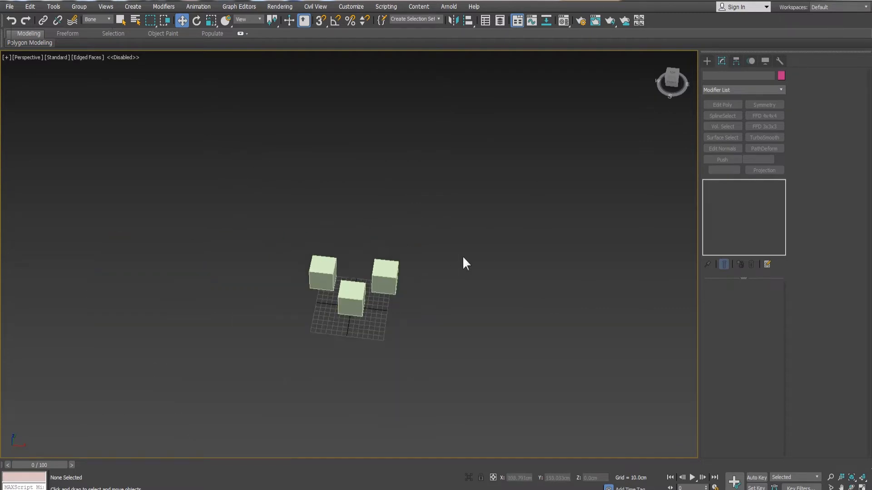
{"action": "left_click_drag", "start_coordinate": [273, 236], "coordinate": [250, 213]}
Step: Set the selection filter back to Geometry and select all three boxes
{"action": "left_click", "coordinate": [106, 18]}
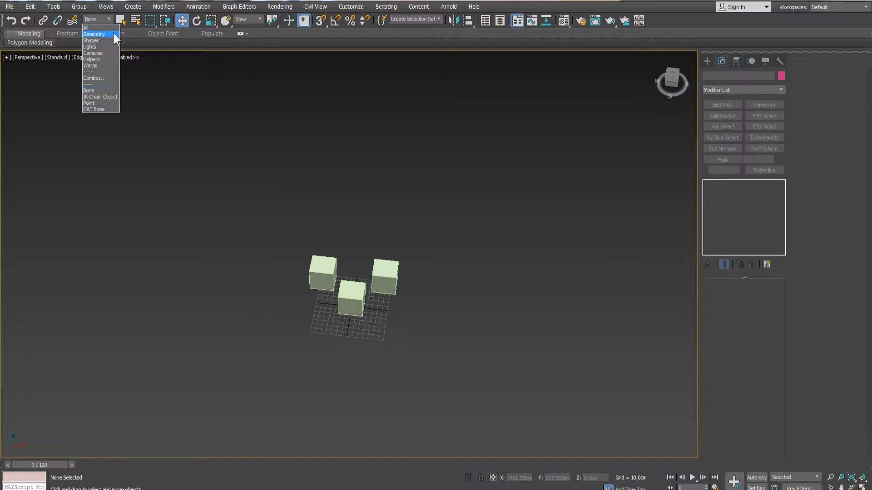
{"action": "left_click", "coordinate": [112, 31]}
{"action": "key", "text": "ctrl+a"}
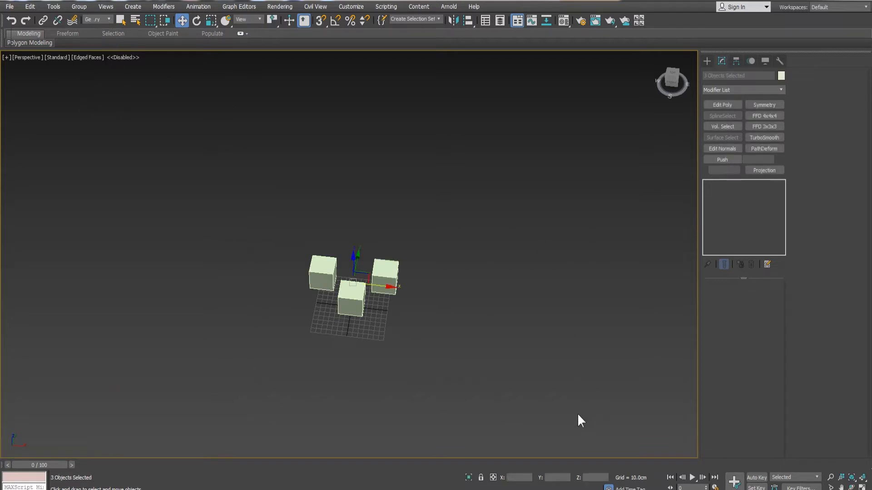
Step: Reset the selection filter to All and try moving the three selected boxes along X
{"action": "left_click", "coordinate": [105, 17]}
{"action": "left_click", "coordinate": [103, 27]}
{"action": "left_click_drag", "start_coordinate": [385, 284], "coordinate": [456, 293]}
{"action": "middle_click_drag", "start_coordinate": [447, 271], "coordinate": [335, 358], "text": "alt"}
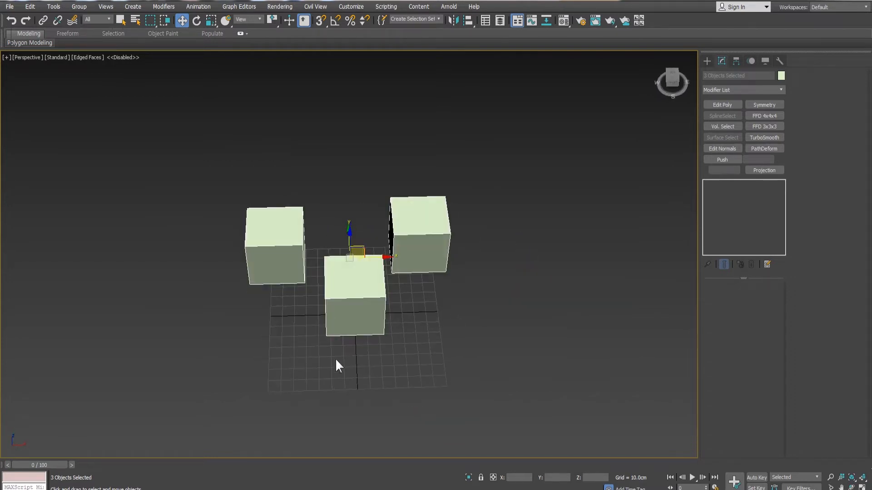
Step: Select Box002, switch to the Select Object tool, and select the boxes one at a time
{"action": "left_click", "coordinate": [346, 314]}
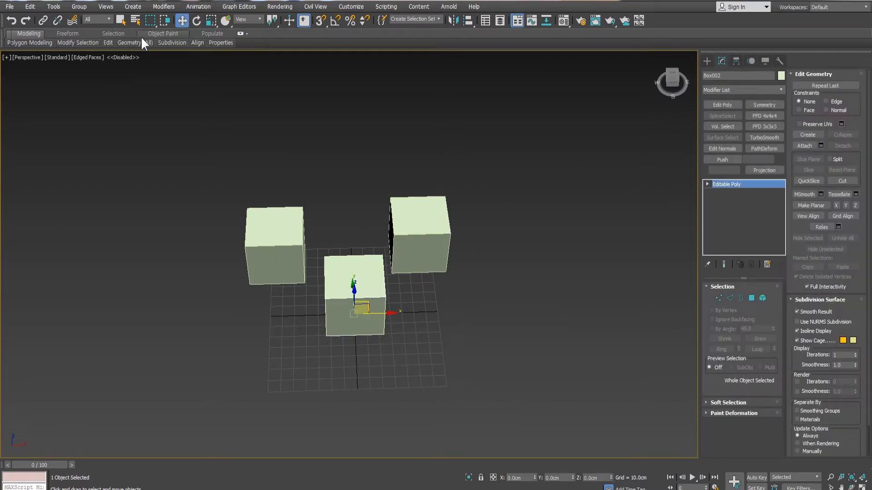
{"action": "left_click", "coordinate": [124, 18]}
{"action": "left_click", "coordinate": [419, 236]}
{"action": "left_click", "coordinate": [280, 242]}
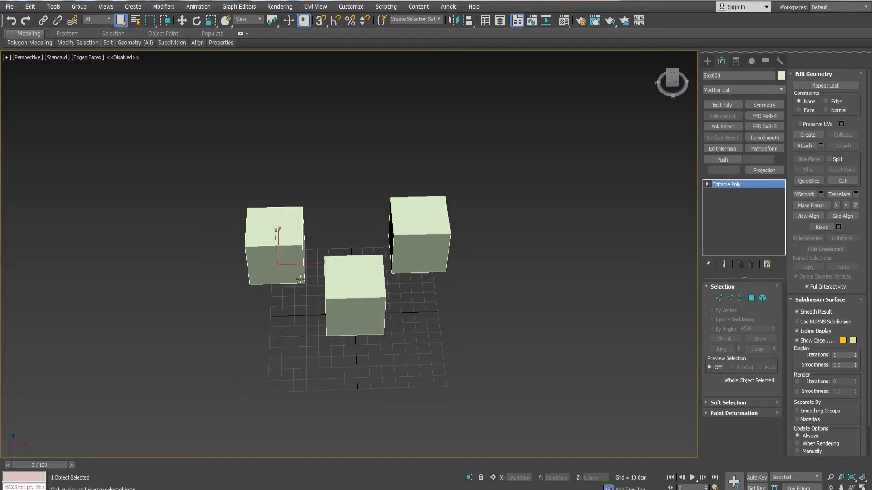
{"action": "left_click", "coordinate": [448, 221]}
{"action": "left_click", "coordinate": [432, 224]}
{"action": "left_click", "coordinate": [335, 272]}
{"action": "left_click", "coordinate": [259, 235]}
{"action": "left_click", "coordinate": [404, 232]}
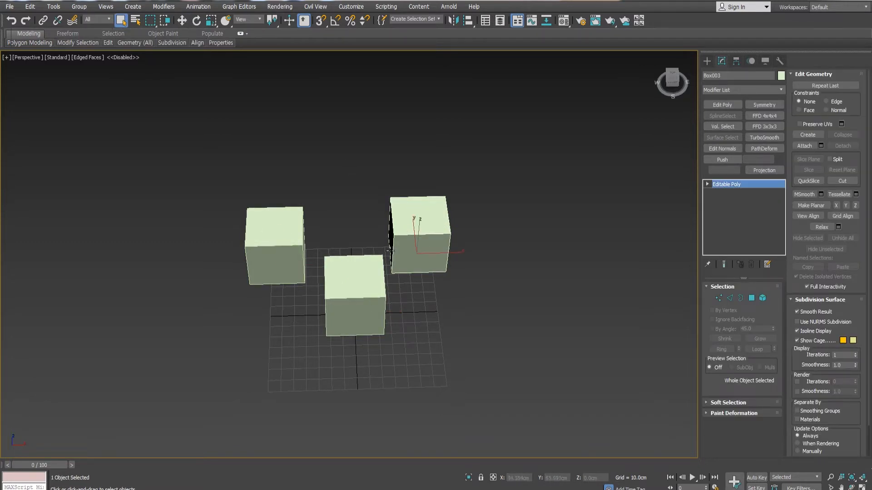
Step: Activate the Move tool and select Box002, followed by Box004
{"action": "key", "text": "w"}
{"action": "left_click", "coordinate": [367, 287]}
{"action": "left_click", "coordinate": [300, 244]}
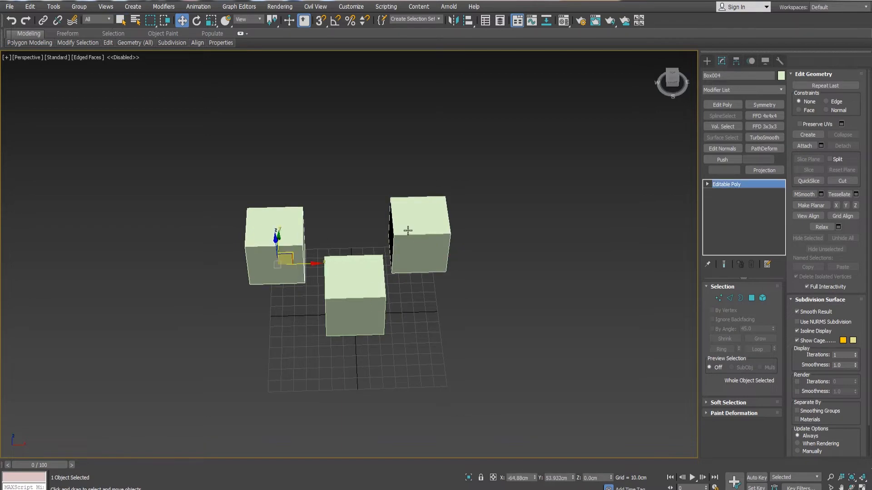
Step: Browse Box002, Box003 and Box004 in the Select From Scene list and close it without applying a selection
{"action": "left_click", "coordinate": [135, 20]}
{"action": "left_click_drag", "start_coordinate": [86, 3], "coordinate": [101, 123]}
{"action": "left_click", "coordinate": [48, 168]}
{"action": "left_click", "coordinate": [58, 184]}
{"action": "left_click", "coordinate": [61, 193]}
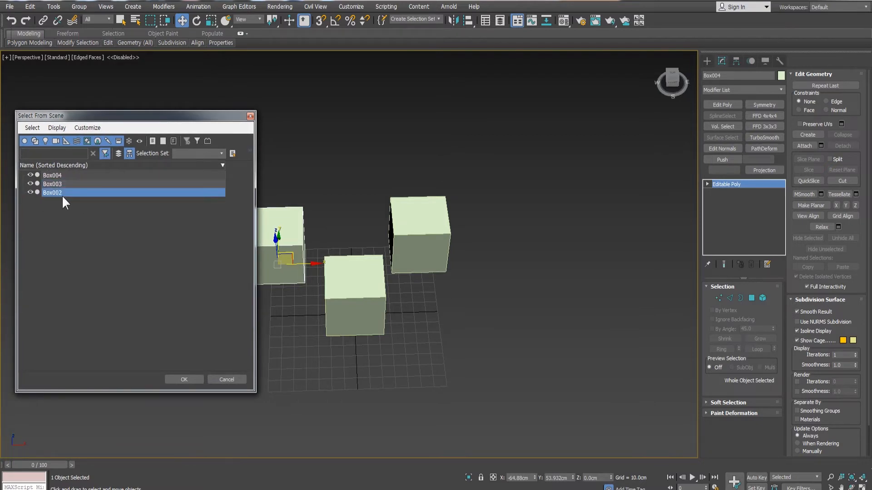
{"action": "left_click", "coordinate": [61, 184]}
{"action": "left_click", "coordinate": [57, 176]}
{"action": "left_click", "coordinate": [57, 184]}
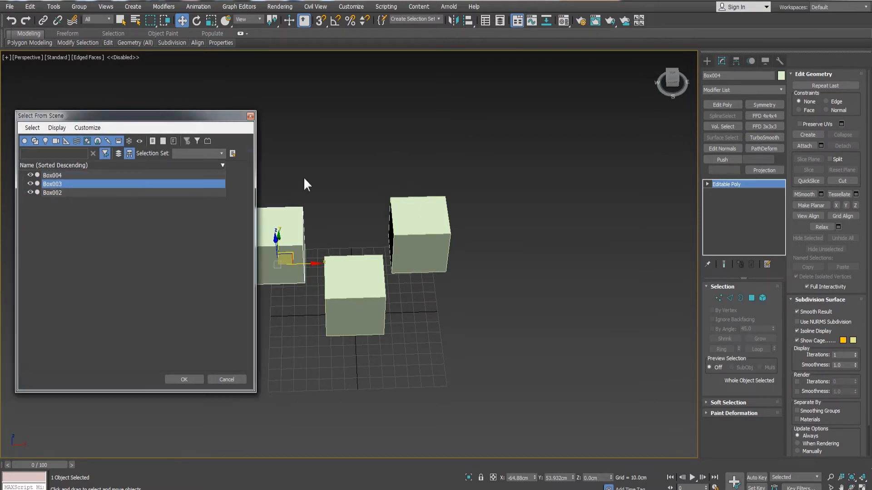
{"action": "left_click", "coordinate": [250, 116]}
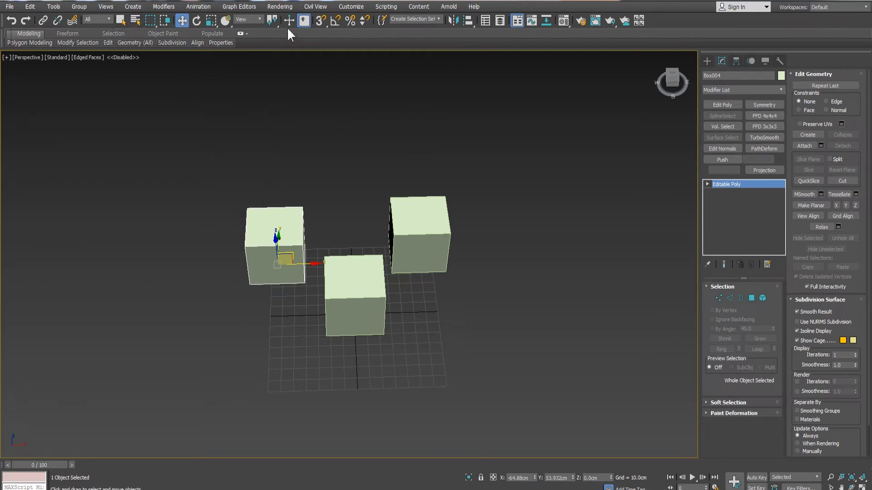
Step: Clear the selection, select all three boxes with a circular selection region, and activate the Rotate tool
{"action": "left_click", "coordinate": [150, 21]}
{"action": "key", "text": "ctrl+z"}
{"action": "left_click", "coordinate": [245, 167]}
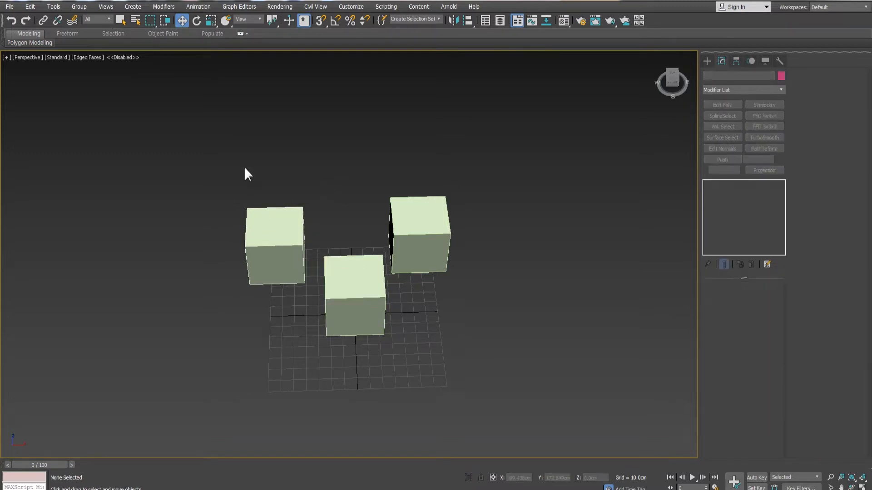
{"action": "key", "text": "e"}
{"action": "key", "text": "r"}
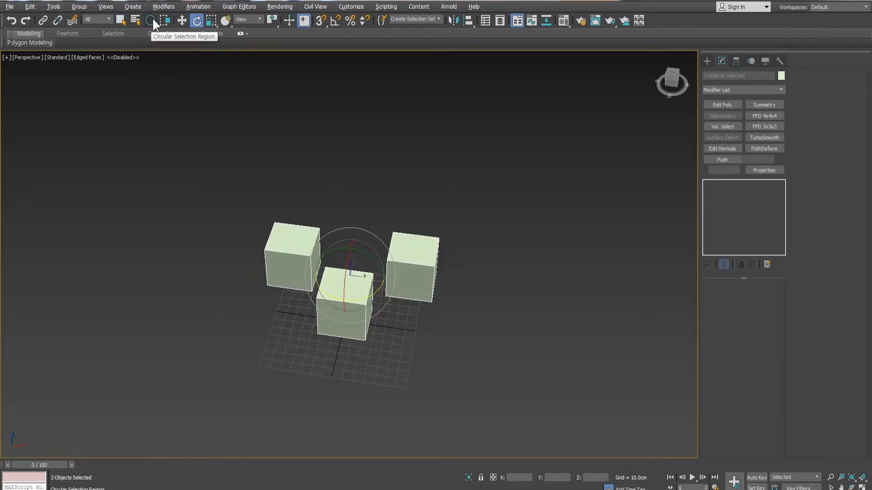
Step: Set the selection region to Rectangular and draw rectangular regions around the three boxes
{"action": "left_click_drag", "start_coordinate": [151, 20], "coordinate": [151, 36]}
{"action": "left_click_drag", "start_coordinate": [229, 149], "coordinate": [585, 459]}
{"action": "middle_click_drag", "start_coordinate": [406, 320], "coordinate": [422, 320], "text": "alt"}
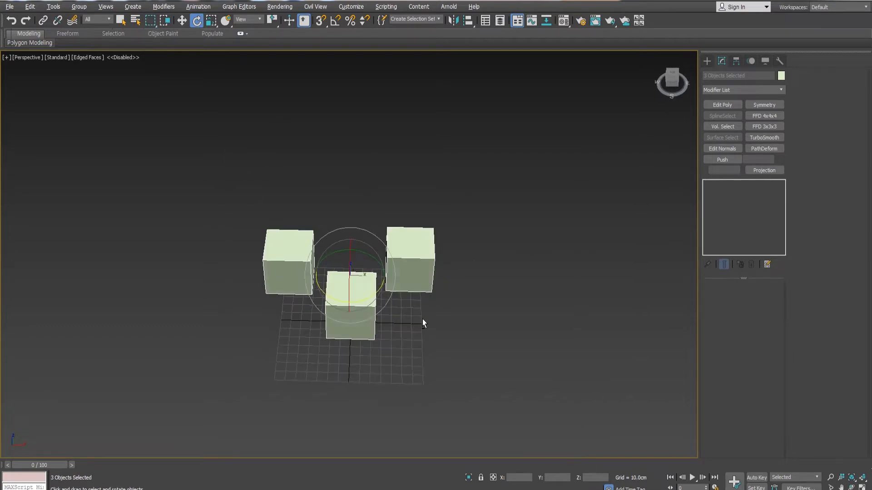
{"action": "left_click_drag", "start_coordinate": [493, 367], "coordinate": [487, 408]}
{"action": "left_click_drag", "start_coordinate": [198, 107], "coordinate": [473, 328]}
{"action": "left_click_drag", "start_coordinate": [159, 74], "coordinate": [520, 408]}
Step: Set the selection region to Circular, undo the accidental change, and select all three boxes with a circle
{"action": "left_click_drag", "start_coordinate": [151, 19], "coordinate": [152, 35]}
{"action": "left_click_drag", "start_coordinate": [372, 280], "coordinate": [419, 368]}
{"action": "key", "text": "ctrl+z"}
{"action": "left_click_drag", "start_coordinate": [451, 330], "coordinate": [231, 161]}
{"action": "middle_click_drag", "start_coordinate": [262, 206], "coordinate": [255, 156], "text": "alt"}
{"action": "left_click_drag", "start_coordinate": [252, 167], "coordinate": [551, 383]}
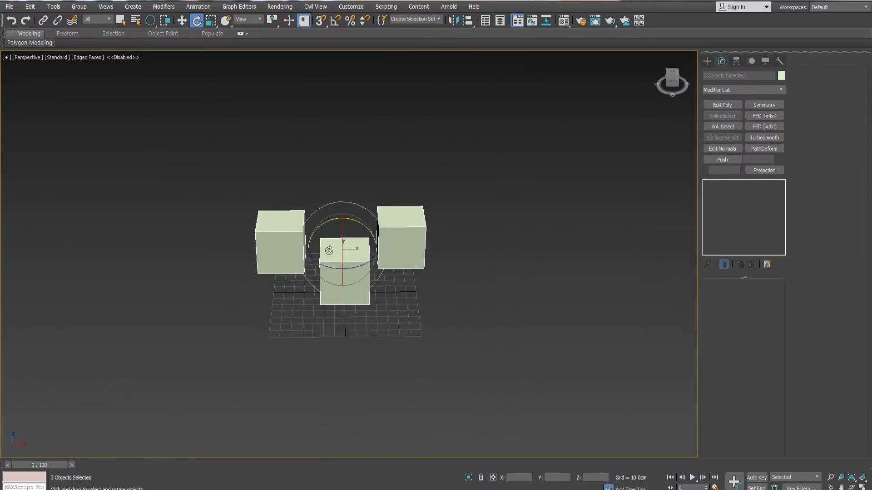
Step: Set the selection region to Fence and draw a fence outline around the three boxes
{"action": "left_click_drag", "start_coordinate": [150, 19], "coordinate": [146, 32]}
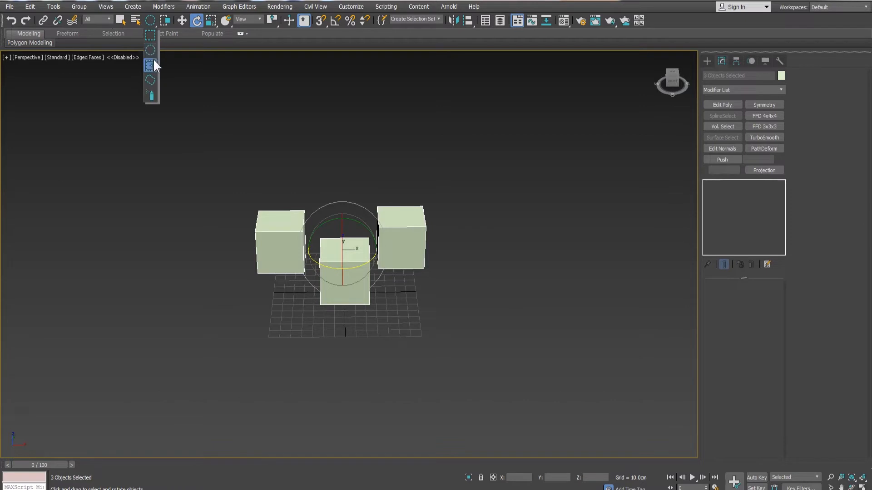
{"action": "left_click_drag", "start_coordinate": [149, 67], "coordinate": [149, 67]}
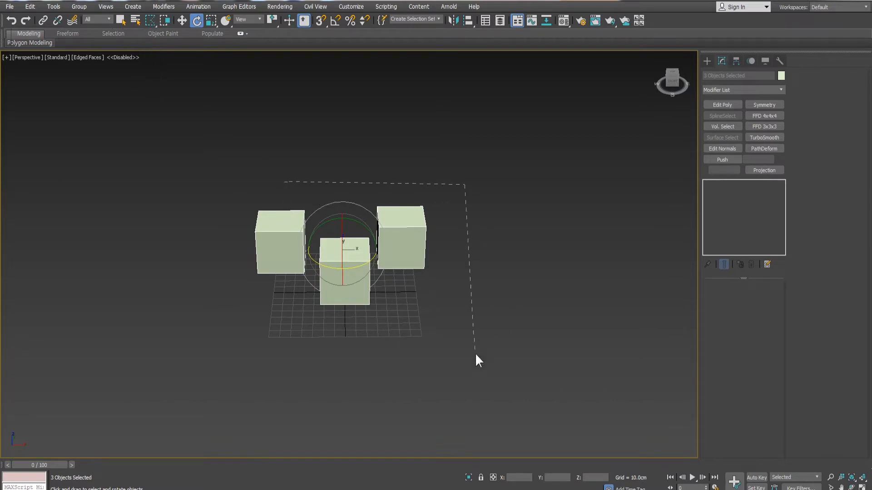
{"action": "left_click", "coordinate": [285, 181]}
{"action": "middle_click_drag", "start_coordinate": [312, 188], "coordinate": [308, 204], "text": "alt"}
Step: Return the selection region to Rectangular, draw regions over the boxes, and clear the selection
{"action": "left_click_drag", "start_coordinate": [150, 18], "coordinate": [151, 39]}
{"action": "left_click_drag", "start_coordinate": [481, 379], "coordinate": [480, 379]}
{"action": "middle_click_drag", "start_coordinate": [443, 332], "coordinate": [409, 317], "text": "alt"}
{"action": "left_click", "coordinate": [476, 318]}
{"action": "left_click_drag", "start_coordinate": [476, 318], "coordinate": [355, 145]}
{"action": "middle_click_drag", "start_coordinate": [468, 232], "coordinate": [495, 237], "text": "alt"}
{"action": "left_click", "coordinate": [486, 189]}
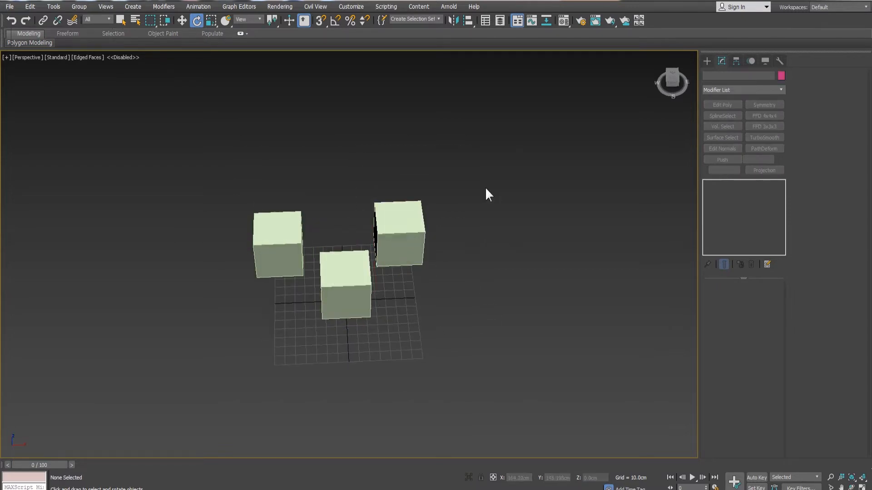
Step: Region-select Box002 and Box003 with a rectangle that only partly covers them, and select Box002 alone
{"action": "left_click_drag", "start_coordinate": [377, 290], "coordinate": [370, 289]}
{"action": "middle_click_drag", "start_coordinate": [371, 290], "coordinate": [359, 283], "text": "alt"}
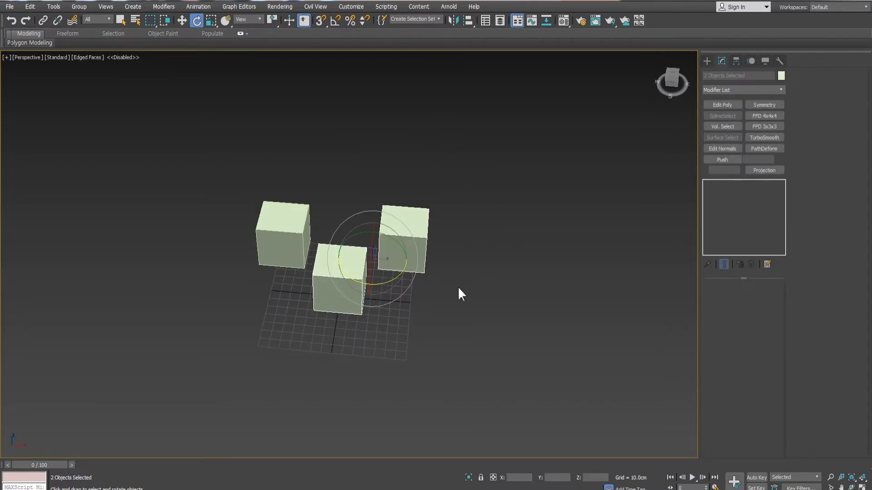
{"action": "left_click_drag", "start_coordinate": [475, 177], "coordinate": [377, 340]}
{"action": "left_click", "coordinate": [328, 310]}
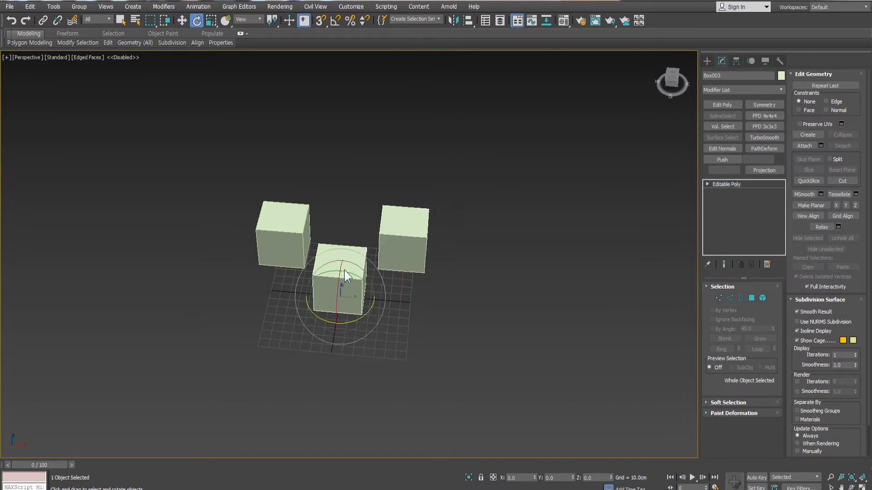
Step: Move Box002 forward in the XY plane, away from the other two boxes, and select all three boxes
{"action": "middle_click_drag", "start_coordinate": [349, 352], "coordinate": [356, 358], "text": "alt"}
{"action": "key", "text": "w"}
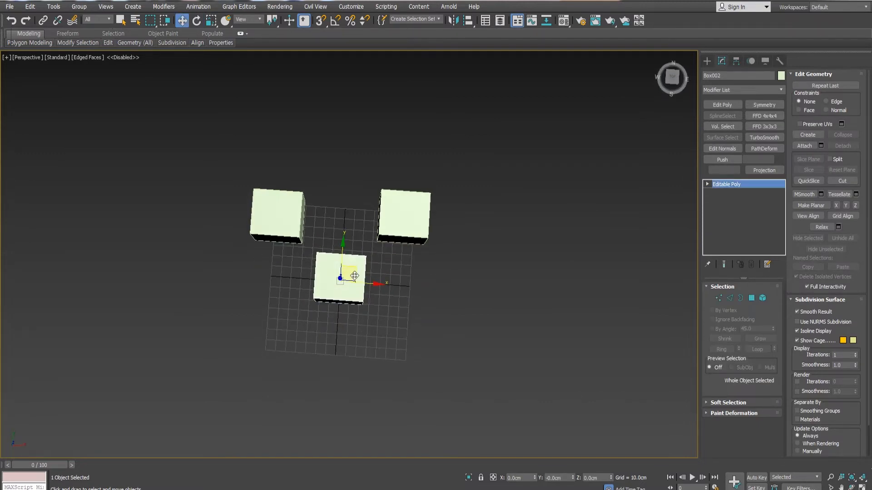
{"action": "left_click_drag", "start_coordinate": [355, 276], "coordinate": [344, 319]}
{"action": "scroll", "coordinate": [344, 317], "scroll_direction": "down", "scroll_amount": 2}
{"action": "middle_click_drag", "start_coordinate": [345, 317], "coordinate": [346, 304], "text": "alt"}
{"action": "left_click", "coordinate": [334, 408]}
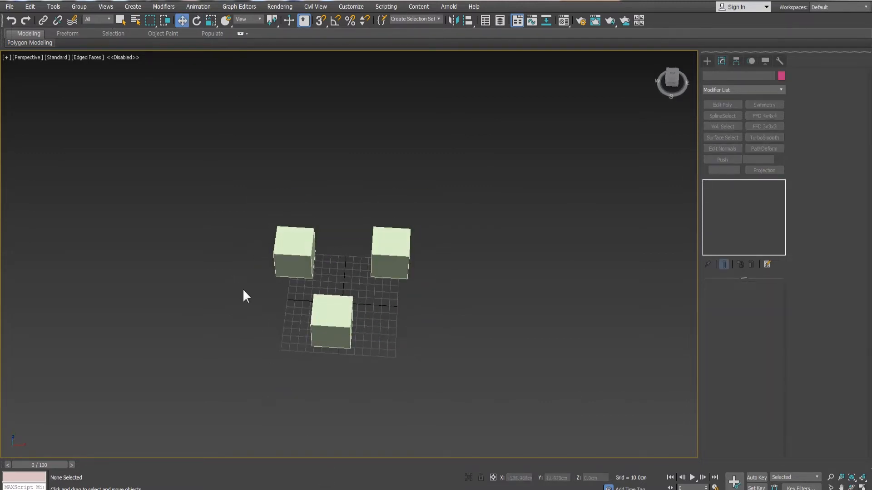
{"action": "key", "text": "ctrl+a"}
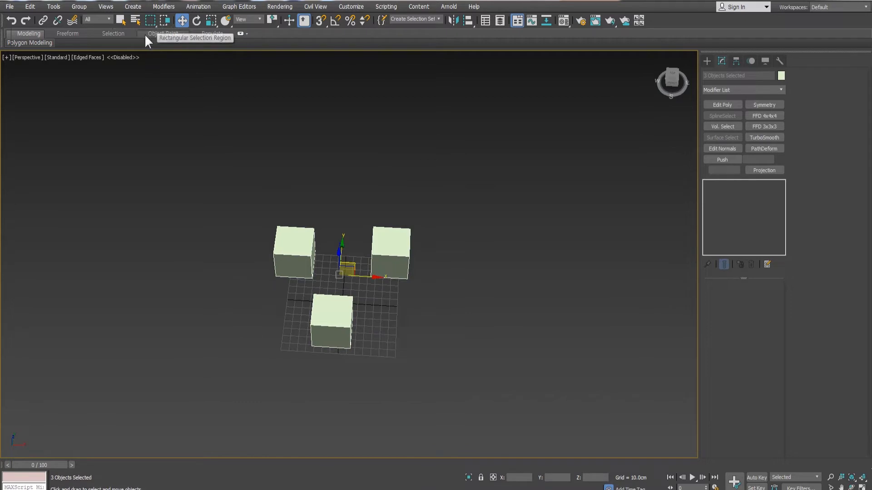
Step: Switch region selection to Window mode and try to select Box003 with a region that covers only part of it
{"action": "left_click", "coordinate": [167, 22]}
{"action": "middle_click_drag", "start_coordinate": [454, 171], "coordinate": [442, 148]}
{"action": "left_click", "coordinate": [443, 200]}
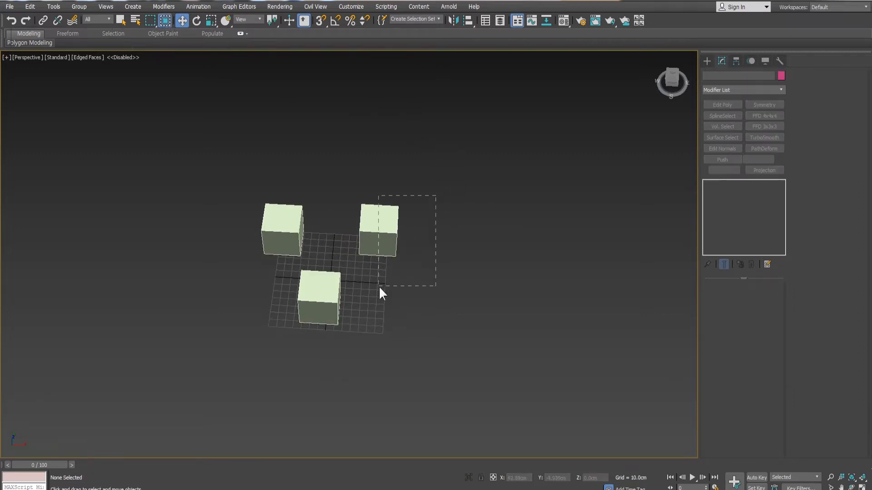
{"action": "left_click_drag", "start_coordinate": [378, 286], "coordinate": [380, 283]}
Step: Try another partial region over Box003, then select it by enclosing the whole box in the selection window
{"action": "scroll", "coordinate": [435, 201], "scroll_direction": "up", "scroll_amount": 3}
{"action": "scroll", "coordinate": [403, 304], "scroll_direction": "down", "scroll_amount": 2}
{"action": "middle_click_drag", "start_coordinate": [403, 288], "coordinate": [380, 223]}
{"action": "left_click_drag", "start_coordinate": [482, 180], "coordinate": [405, 381]}
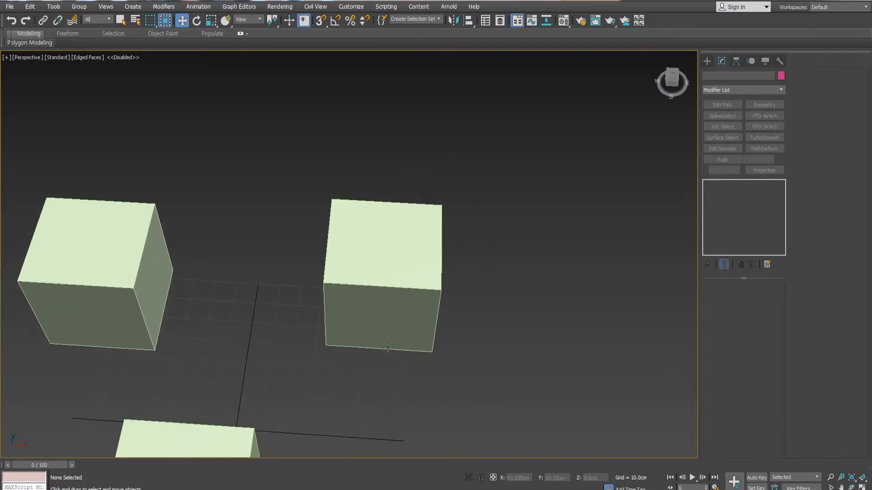
{"action": "middle_click_drag", "start_coordinate": [388, 348], "coordinate": [355, 308]}
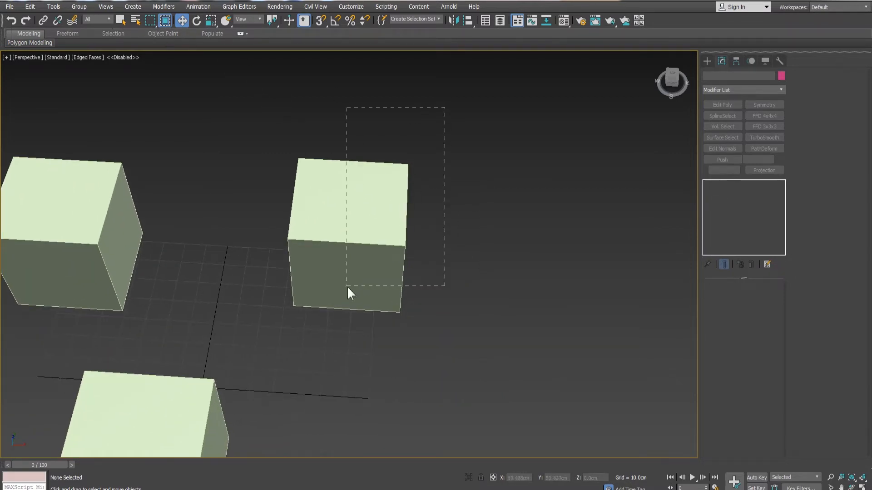
{"action": "mouse_move", "coordinate": [249, 348]}
{"action": "left_mouse_down"}
{"action": "mouse_move", "coordinate": [257, 356]}
{"action": "mouse_move", "coordinate": [244, 346]}
{"action": "left_mouse_up"}
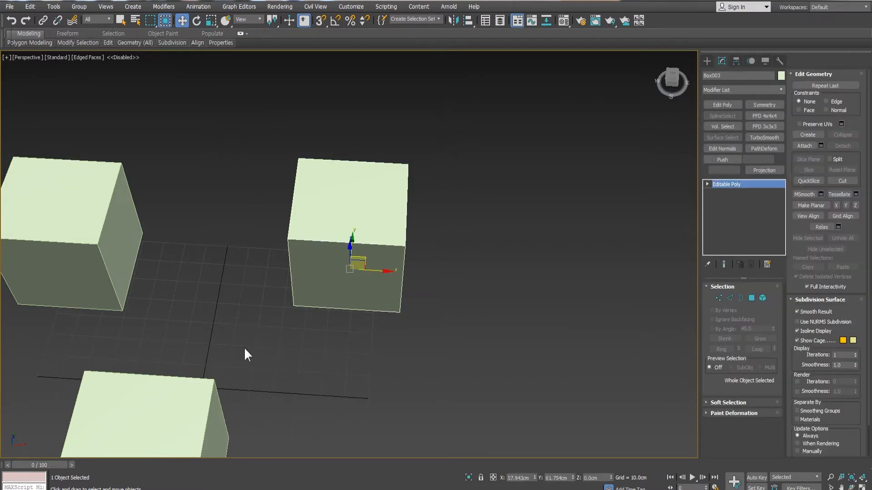
Step: Switch region selection back to Crossing mode, draw a region partly over Box003, and clear the selection
{"action": "left_click", "coordinate": [165, 25]}
{"action": "middle_click_drag", "start_coordinate": [423, 195], "coordinate": [415, 195]}
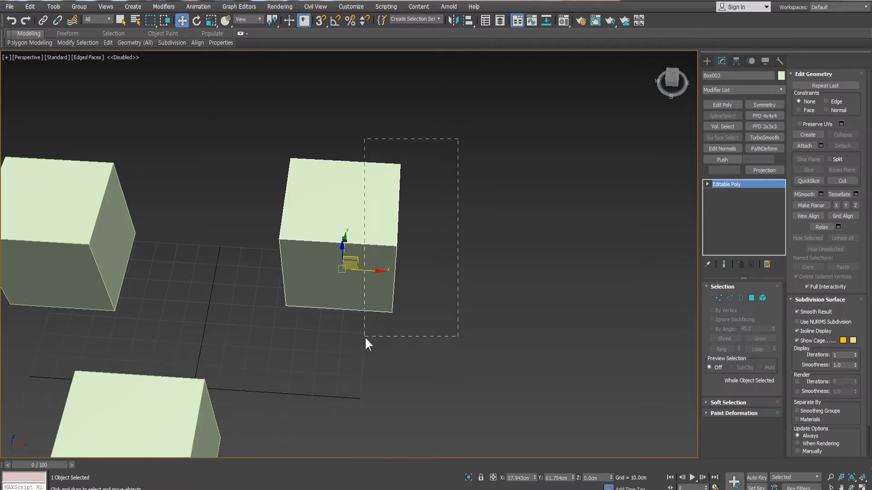
{"action": "left_click_drag", "start_coordinate": [448, 97], "coordinate": [371, 375]}
{"action": "left_click_drag", "start_coordinate": [349, 428], "coordinate": [350, 428]}
{"action": "middle_click_drag", "start_coordinate": [369, 207], "coordinate": [383, 210]}
{"action": "scroll", "coordinate": [263, 175], "scroll_direction": "down", "scroll_amount": 3}
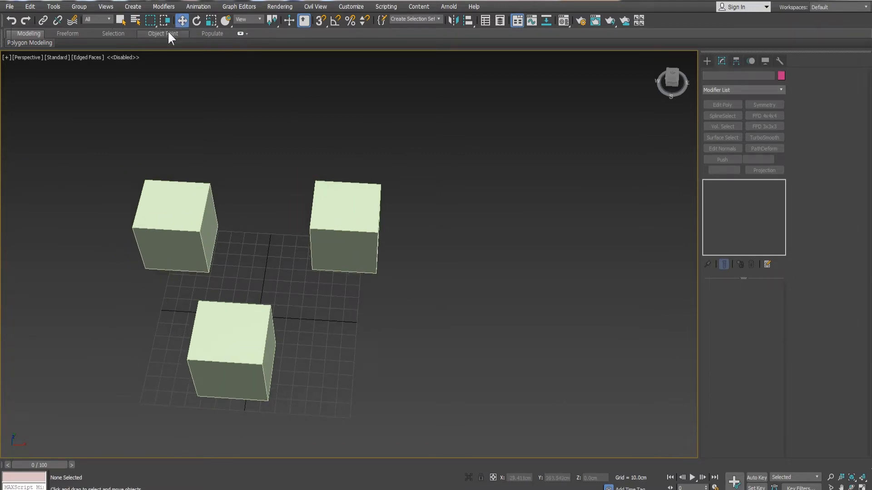
Step: Select Box003 and activate the Rotate tool to show its rotation gizmo
{"action": "middle_click_drag", "start_coordinate": [350, 181], "coordinate": [352, 151], "text": "alt"}
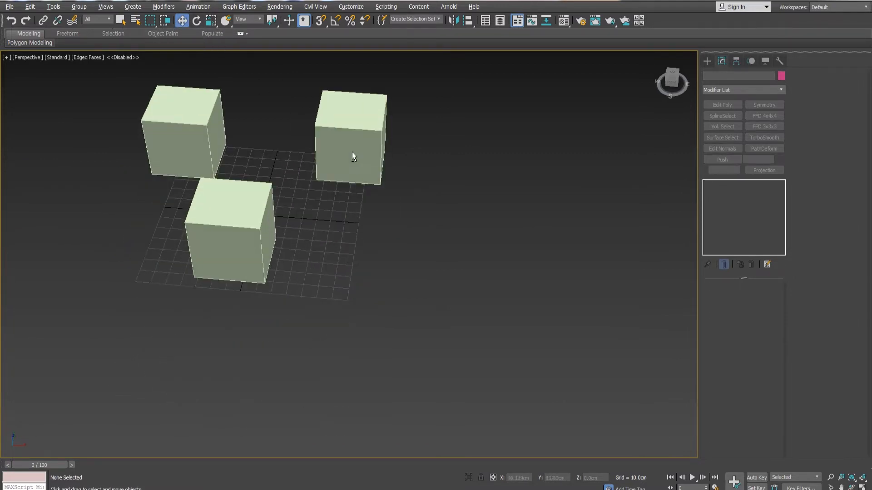
{"action": "key", "text": "shift+z"}
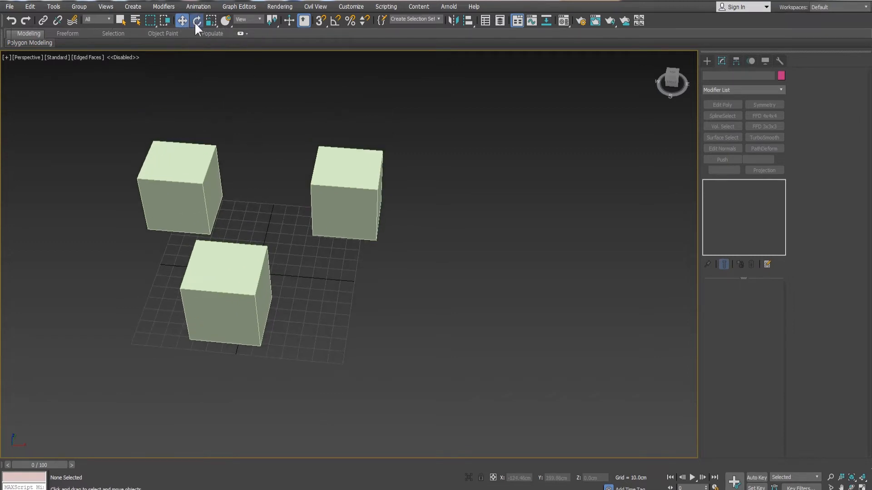
{"action": "middle_click_drag", "start_coordinate": [273, 110], "coordinate": [270, 127]}
{"action": "left_click", "coordinate": [321, 184]}
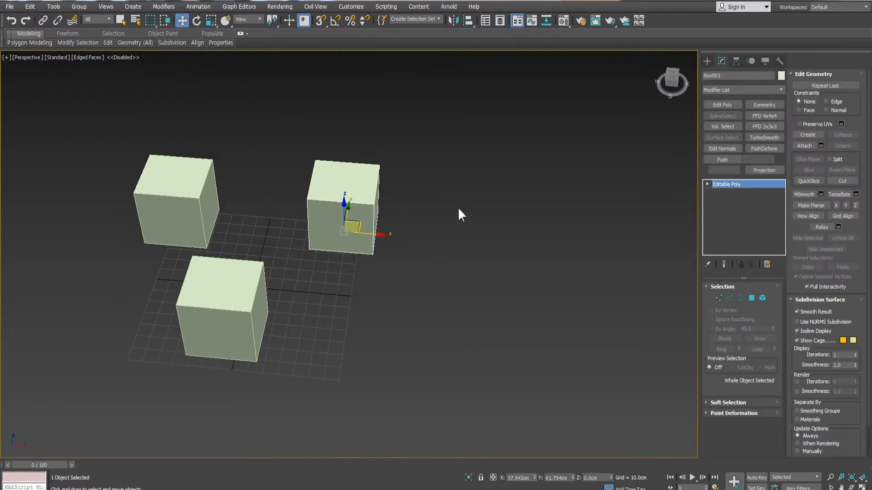
{"action": "middle_click_drag", "start_coordinate": [378, 104], "coordinate": [377, 125]}
{"action": "key", "text": "e"}
{"action": "scroll", "coordinate": [366, 145], "scroll_direction": "up", "scroll_amount": 3}
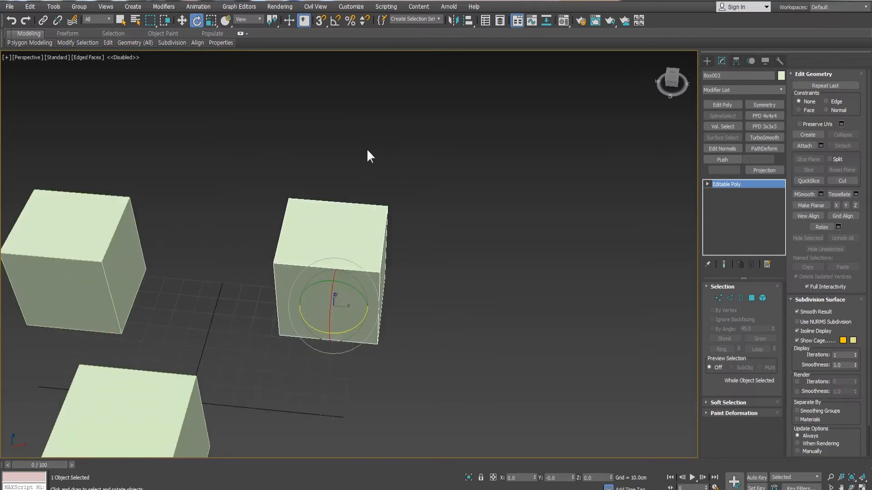
{"action": "scroll", "coordinate": [363, 154], "scroll_direction": "down", "scroll_amount": 3}
Step: Activate the Move tool and move Box003 along X and freely in the XY plane
{"action": "key", "text": "w"}
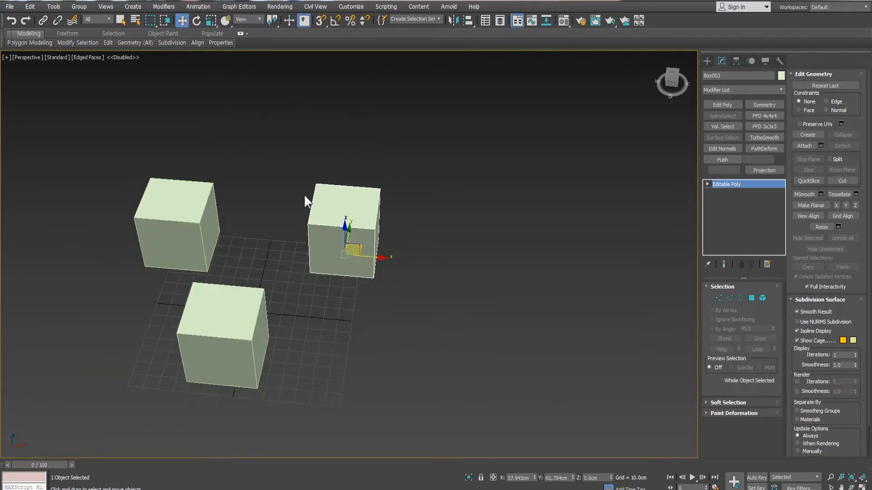
{"action": "scroll", "coordinate": [304, 195], "scroll_direction": "up", "scroll_amount": 2}
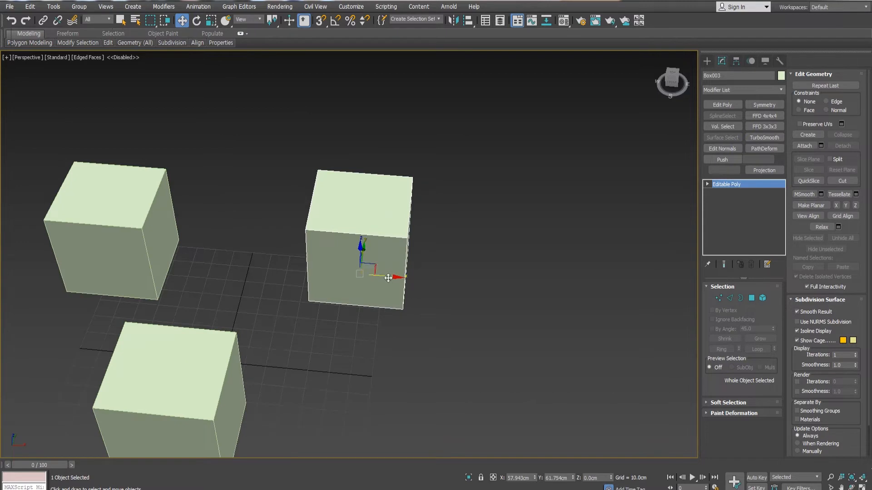
{"action": "left_click_drag", "start_coordinate": [391, 278], "coordinate": [429, 260]}
{"action": "middle_click_drag", "start_coordinate": [429, 260], "coordinate": [398, 304], "text": "alt"}
{"action": "left_click_drag", "start_coordinate": [414, 230], "coordinate": [360, 253]}
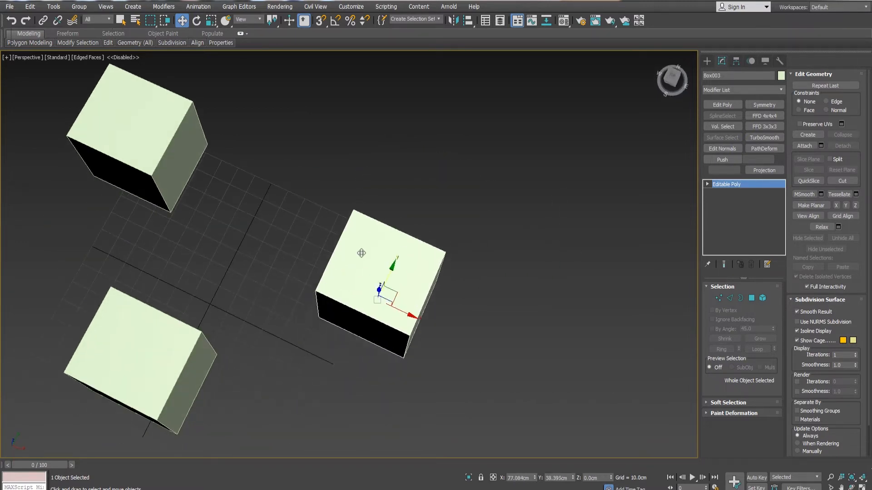
{"action": "middle_click_drag", "start_coordinate": [360, 253], "coordinate": [414, 212], "text": "alt"}
{"action": "mouse_move", "coordinate": [402, 316]}
{"action": "left_mouse_down"}
{"action": "mouse_move", "coordinate": [420, 312]}
{"action": "mouse_move", "coordinate": [394, 310]}
{"action": "left_mouse_up"}
{"action": "middle_click_drag", "start_coordinate": [378, 252], "coordinate": [337, 234]}
Step: Try rotating Box003 with the Rotate tool and undo the rotation
{"action": "key", "text": "e"}
{"action": "middle_click_drag", "start_coordinate": [271, 258], "coordinate": [252, 220]}
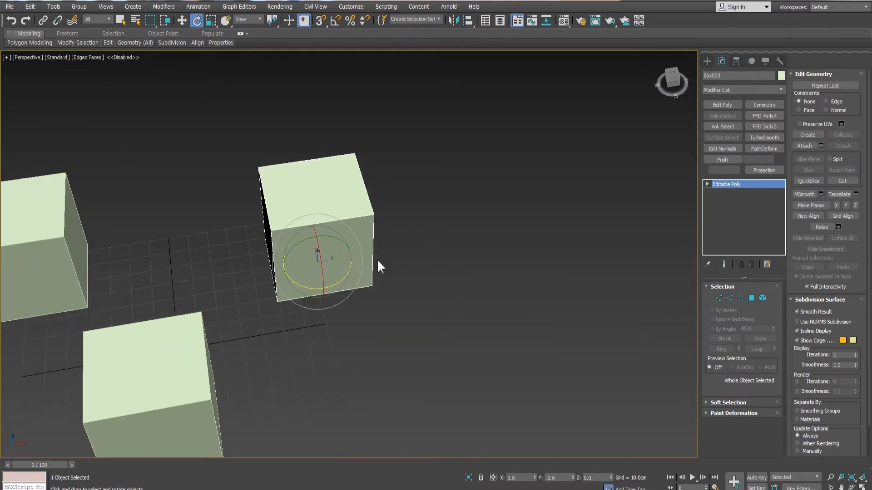
{"action": "left_click_drag", "start_coordinate": [325, 253], "coordinate": [315, 311]}
{"action": "key", "text": "ctrl+z"}
Step: Try scaling Box003 with the Scale tool and undo the scaling
{"action": "key", "text": "r"}
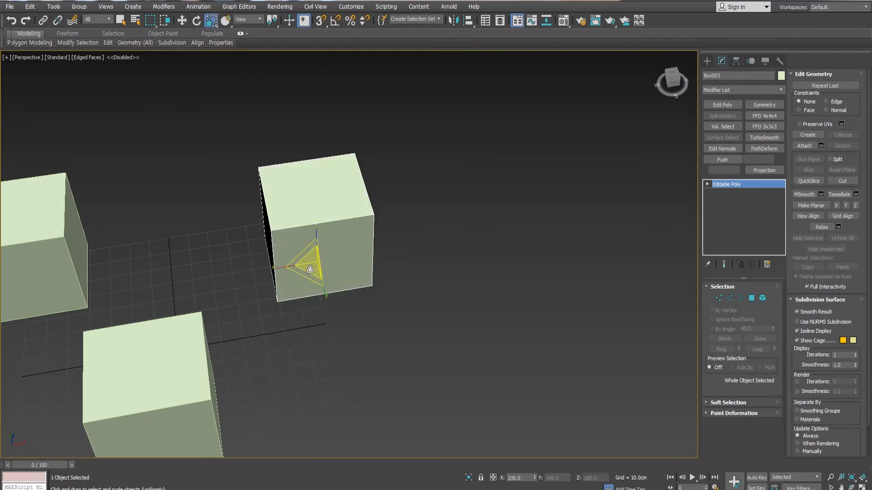
{"action": "left_click_drag", "start_coordinate": [308, 261], "coordinate": [291, 229]}
{"action": "scroll", "coordinate": [399, 234], "scroll_direction": "down", "scroll_amount": 3}
{"action": "middle_click_drag", "start_coordinate": [399, 234], "coordinate": [391, 170], "text": "alt"}
{"action": "scroll", "coordinate": [369, 232], "scroll_direction": "down", "scroll_amount": 3}
{"action": "key", "text": "ctrl+z"}
{"action": "scroll", "coordinate": [375, 202], "scroll_direction": "up", "scroll_amount": 3}
{"action": "middle_click_drag", "start_coordinate": [304, 211], "coordinate": [309, 240]}
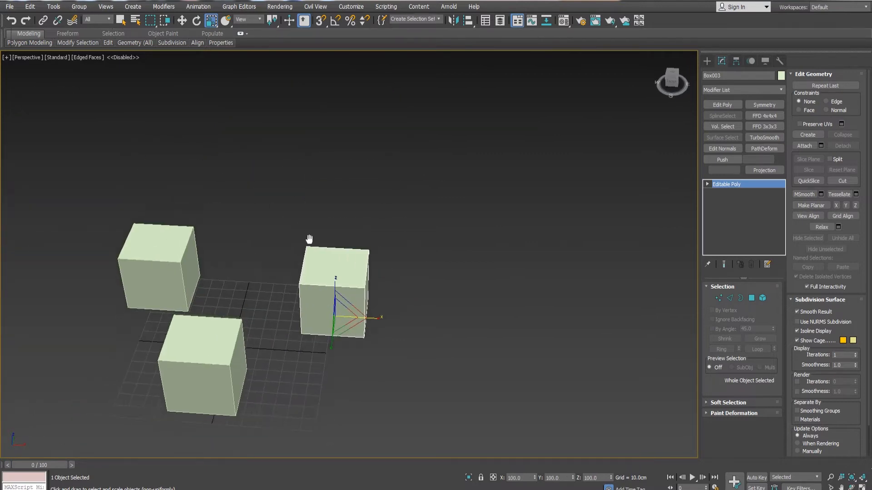
Step: Review the available reference coordinate systems and keep View selected
{"action": "left_click", "coordinate": [256, 20]}
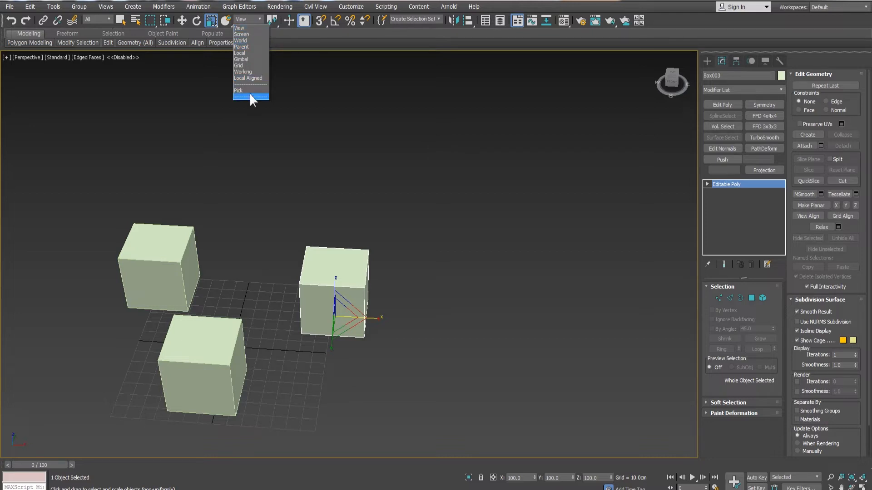
{"action": "left_click", "coordinate": [254, 18]}
{"action": "left_click", "coordinate": [254, 18]}
{"action": "left_click", "coordinate": [252, 28]}
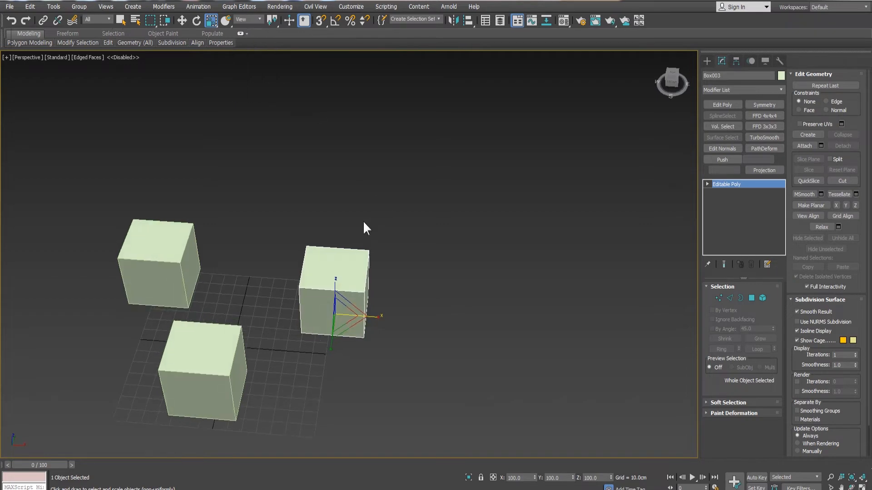
Step: Activate the Move tool and set the reference coordinate system to Screen, checking Box003's gizmo from several angles
{"action": "key", "text": "w"}
{"action": "scroll", "coordinate": [358, 267], "scroll_direction": "up", "scroll_amount": 1}
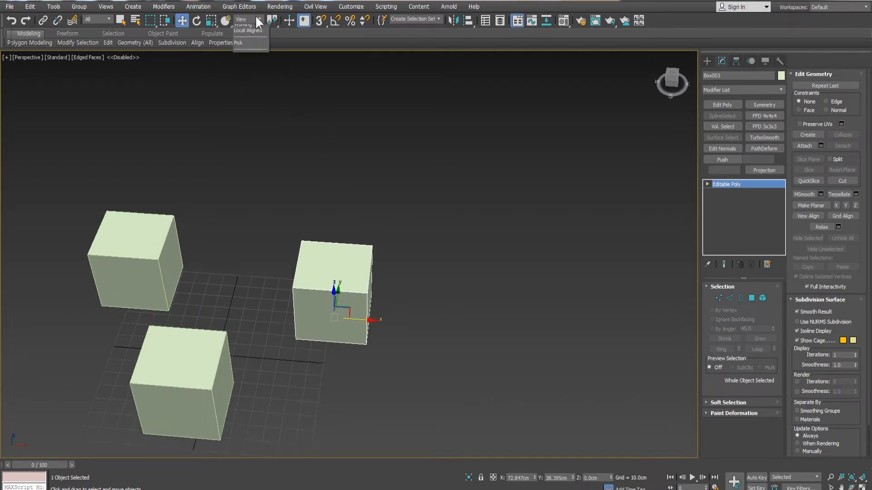
{"action": "left_click", "coordinate": [256, 19]}
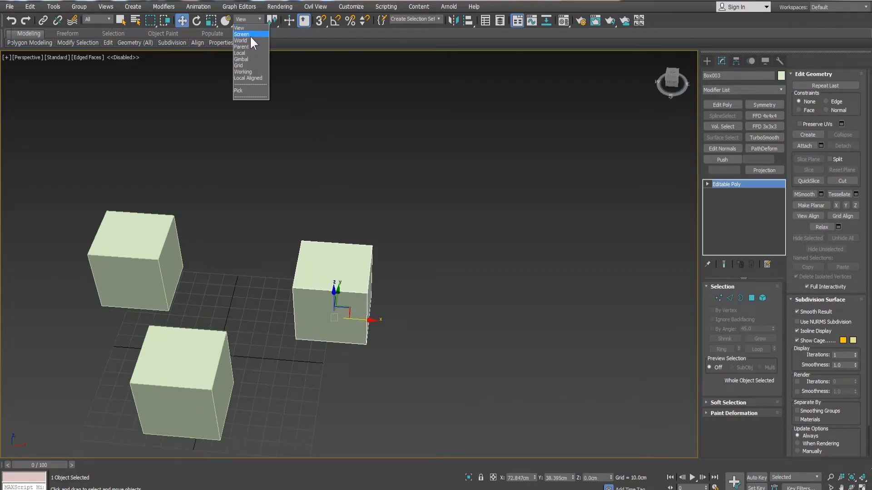
{"action": "left_click", "coordinate": [249, 35]}
{"action": "middle_click_drag", "start_coordinate": [354, 286], "coordinate": [422, 260], "text": "alt"}
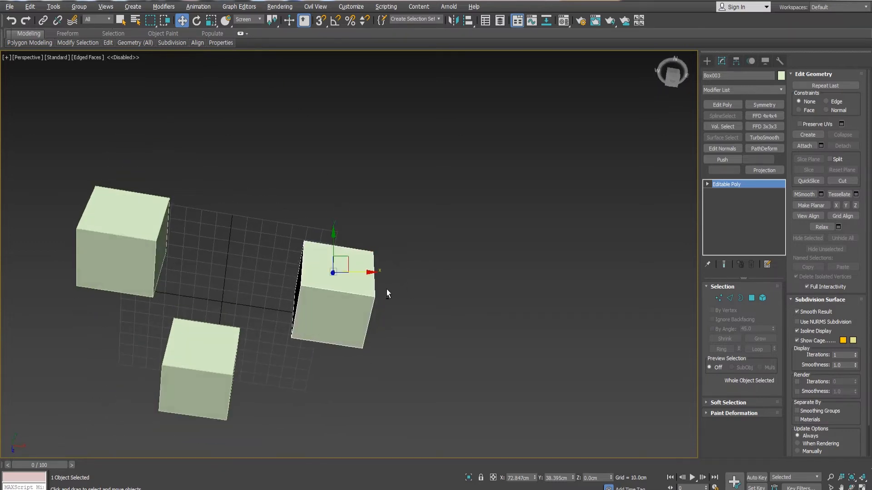
{"action": "middle_click_drag", "start_coordinate": [387, 294], "coordinate": [451, 288], "text": "alt"}
{"action": "middle_click_drag", "start_coordinate": [466, 325], "coordinate": [630, 165], "text": "alt"}
Step: Move Box003 along screen X in the Front view and nudge it from an orbited view to about X 88.1 cm, Y 35.5 cm
{"action": "left_click", "coordinate": [672, 78]}
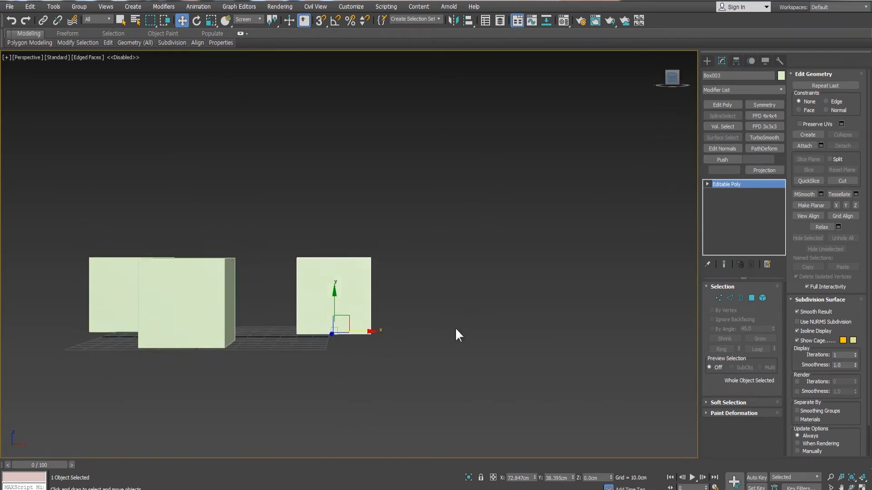
{"action": "scroll", "coordinate": [365, 352], "scroll_direction": "up", "scroll_amount": 5}
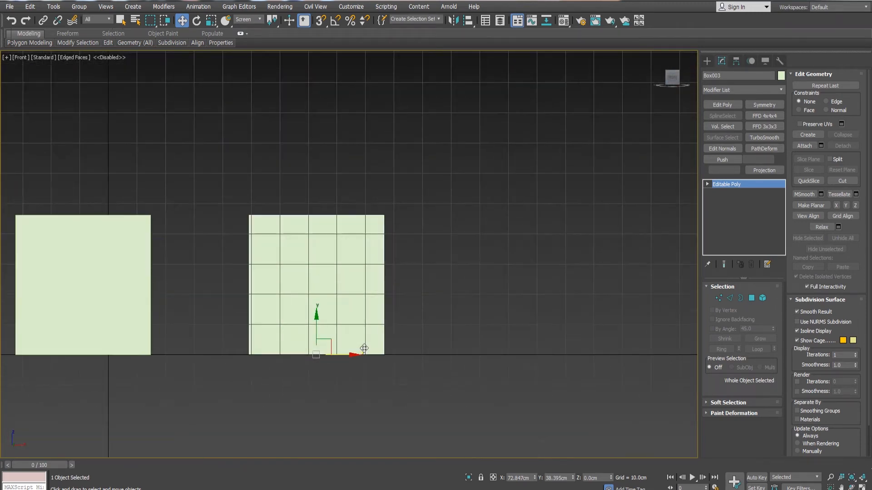
{"action": "middle_click_drag", "start_coordinate": [363, 349], "coordinate": [369, 358]}
{"action": "left_click_drag", "start_coordinate": [351, 358], "coordinate": [402, 359]}
{"action": "middle_click_drag", "start_coordinate": [459, 320], "coordinate": [409, 384], "text": "alt"}
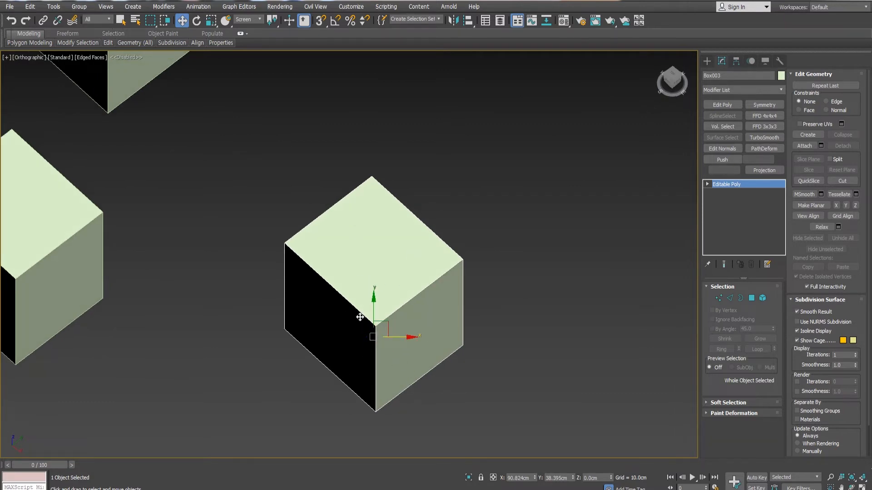
{"action": "left_click_drag", "start_coordinate": [361, 318], "coordinate": [349, 318]}
Step: Switch the reference coordinate system to View and on to Local, comparing how Box003's move gizmo is oriented
{"action": "left_click", "coordinate": [255, 19]}
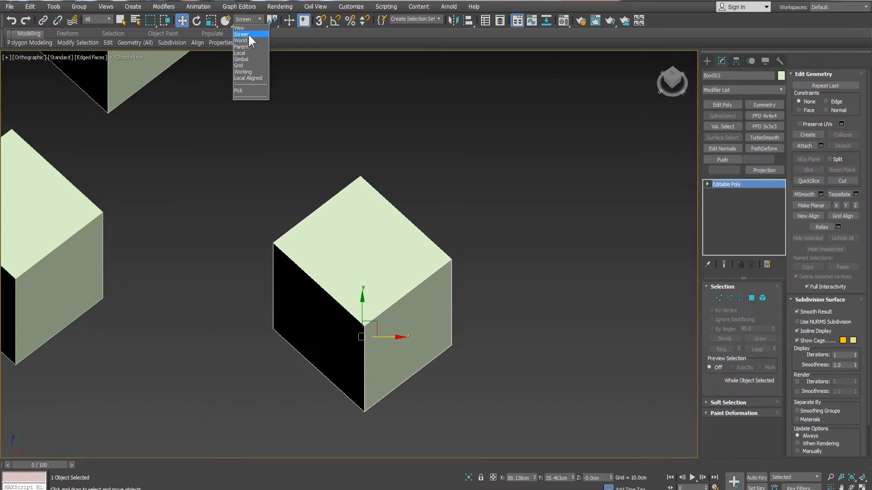
{"action": "left_click", "coordinate": [253, 28]}
{"action": "left_click", "coordinate": [257, 20]}
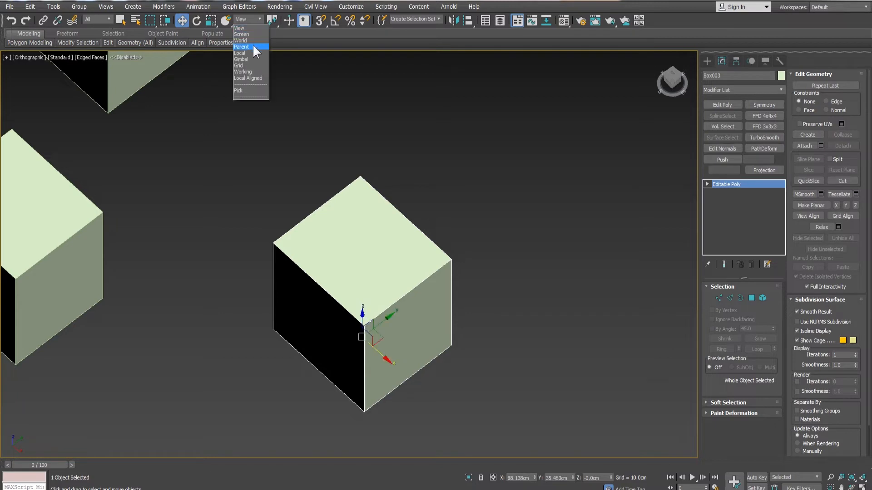
{"action": "left_click", "coordinate": [250, 52]}
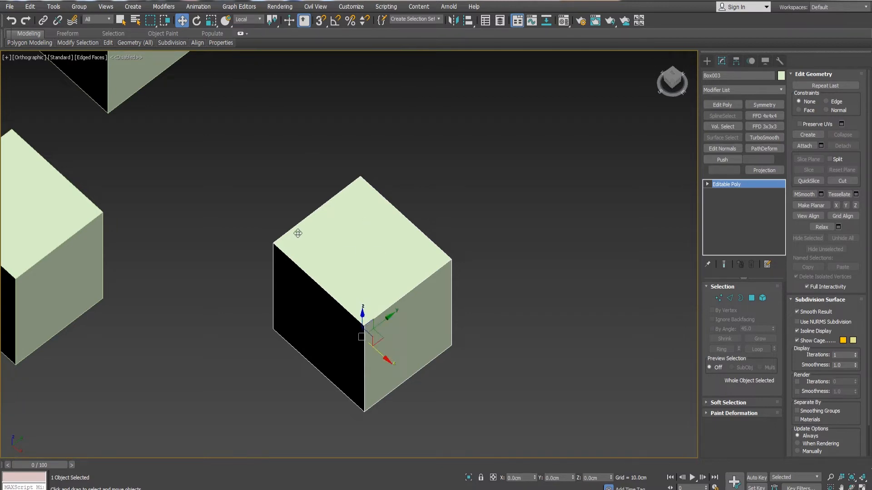
{"action": "middle_click_drag", "start_coordinate": [298, 233], "coordinate": [412, 313], "text": "alt"}
Step: Inspect the gizmo orientation on Box003 at Element and Polygon level by selecting different faces, and return to object level
{"action": "left_click", "coordinate": [763, 298]}
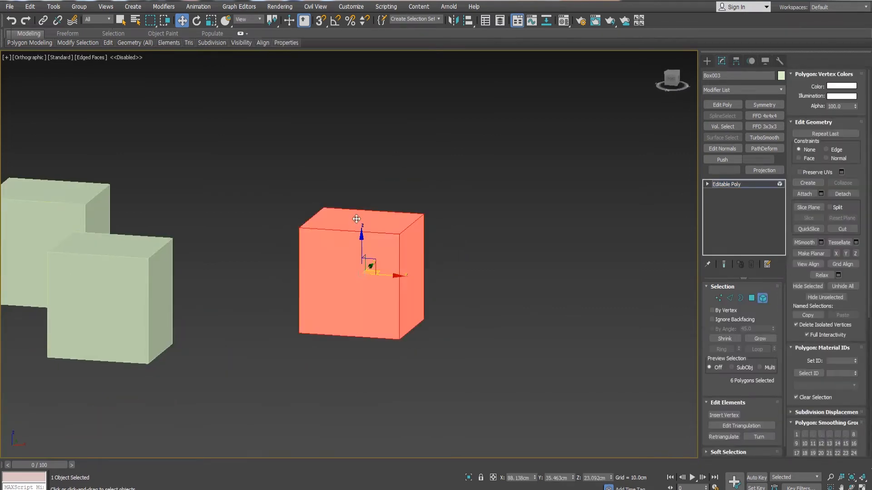
{"action": "left_click", "coordinate": [752, 298]}
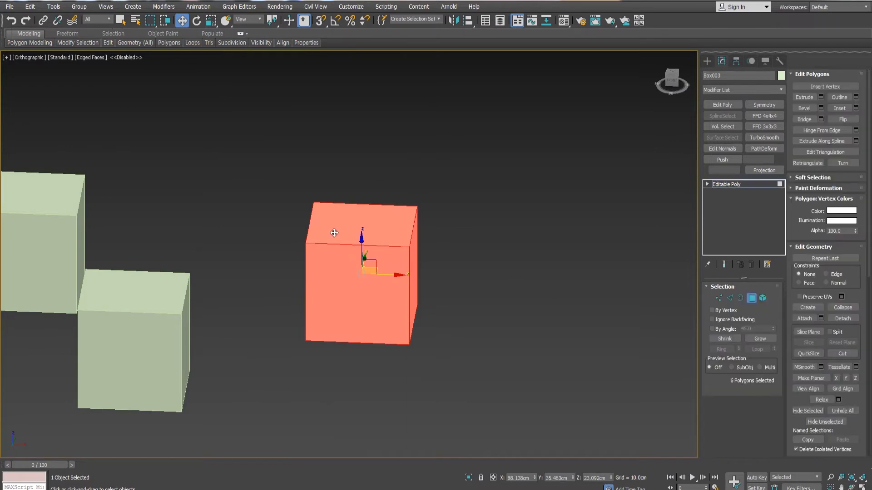
{"action": "left_click", "coordinate": [334, 232]}
{"action": "middle_click_drag", "start_coordinate": [298, 231], "coordinate": [324, 236], "text": "alt"}
{"action": "left_click", "coordinate": [307, 271]}
{"action": "middle_click_drag", "start_coordinate": [342, 285], "coordinate": [371, 289], "text": "alt"}
{"action": "left_click", "coordinate": [371, 289]}
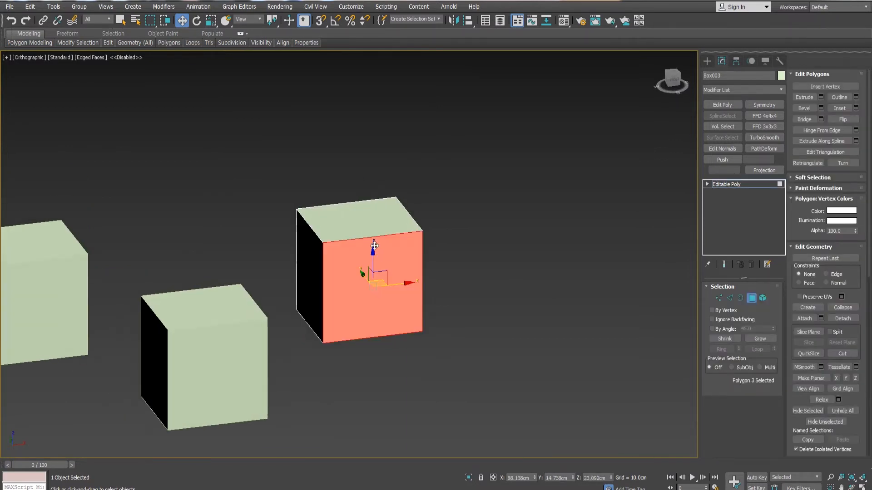
{"action": "left_click", "coordinate": [362, 227]}
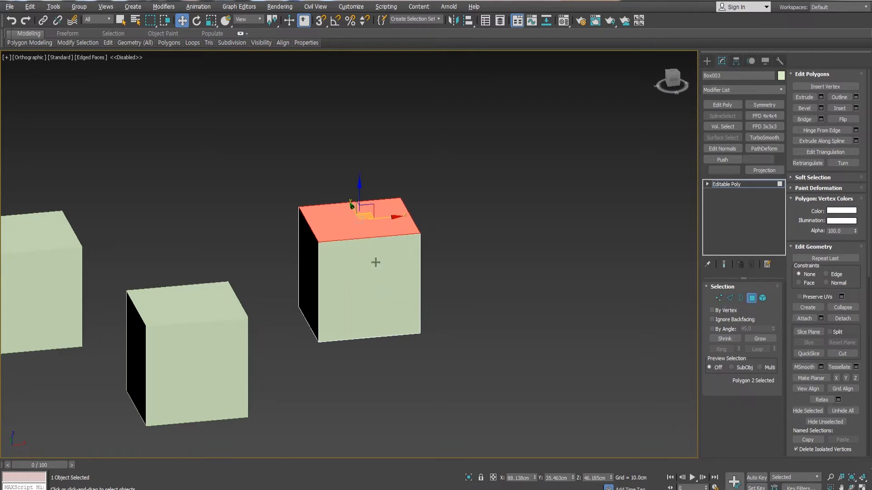
{"action": "left_click", "coordinate": [373, 291]}
{"action": "middle_click_drag", "start_coordinate": [372, 291], "coordinate": [349, 295], "text": "alt"}
{"action": "left_click", "coordinate": [407, 296]}
{"action": "left_click", "coordinate": [751, 298]}
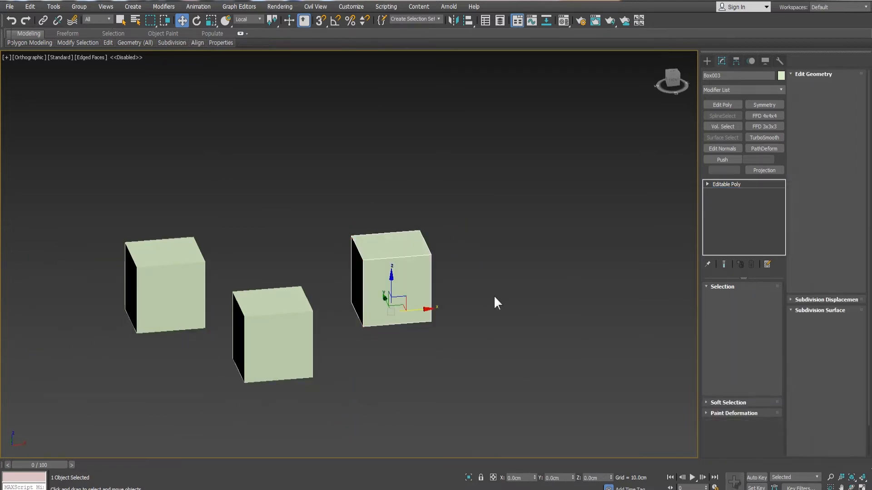
Step: Set the reference coordinate system back to View for Box003
{"action": "middle_click_drag", "start_coordinate": [405, 274], "coordinate": [310, 202], "text": "alt"}
{"action": "left_click", "coordinate": [253, 19]}
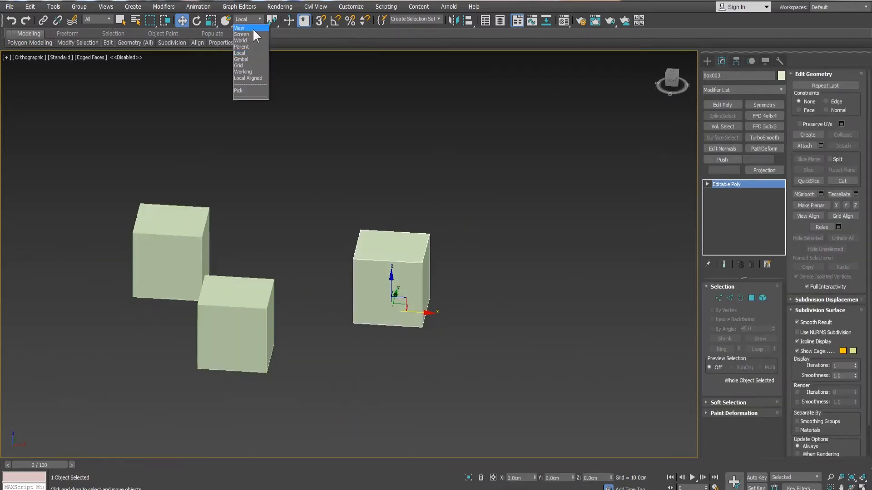
{"action": "left_click", "coordinate": [246, 28]}
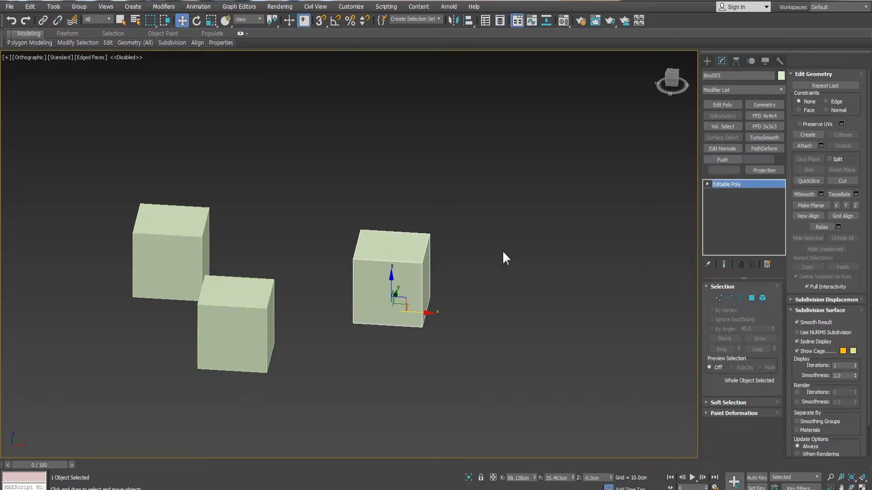
{"action": "middle_click_drag", "start_coordinate": [504, 258], "coordinate": [500, 249], "text": "alt"}
Step: Select Box003's top polygon, try moving it upward along Z and undo the move
{"action": "left_click", "coordinate": [751, 298]}
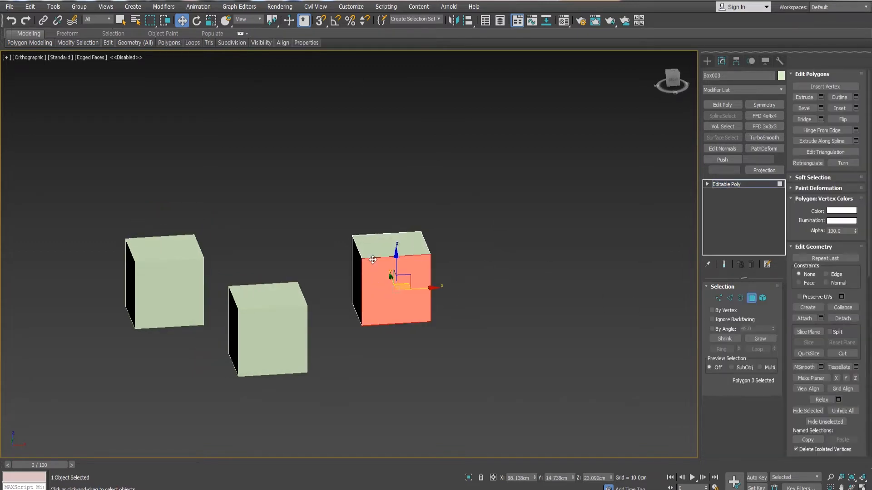
{"action": "left_click", "coordinate": [376, 252]}
{"action": "middle_click_drag", "start_coordinate": [391, 233], "coordinate": [399, 231], "text": "alt"}
{"action": "left_click_drag", "start_coordinate": [393, 216], "coordinate": [398, 112]}
{"action": "key", "text": "ctrl+z"}
Step: Tilt Box003's top polygon steeply about the Y axis with the Rotate tool and return to the Move tool
{"action": "middle_click_drag", "start_coordinate": [431, 206], "coordinate": [405, 223], "text": "alt"}
{"action": "key", "text": "e"}
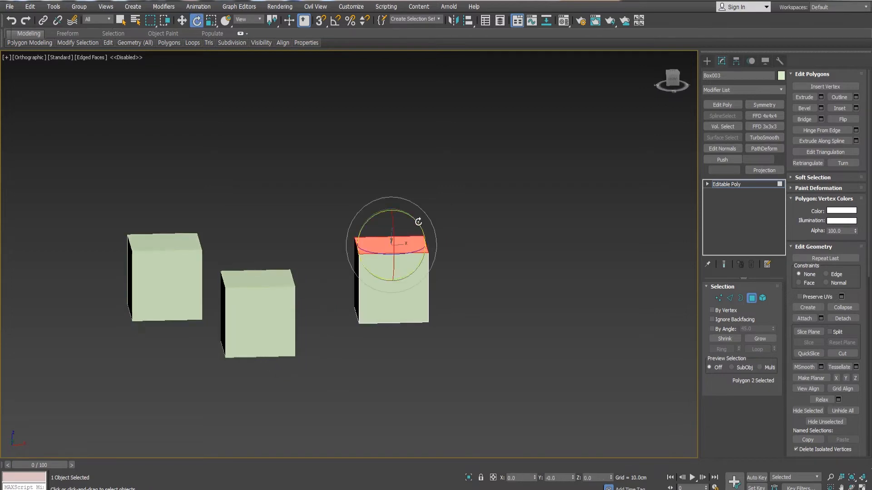
{"action": "left_click_drag", "start_coordinate": [418, 221], "coordinate": [401, 182]}
{"action": "key", "text": "w"}
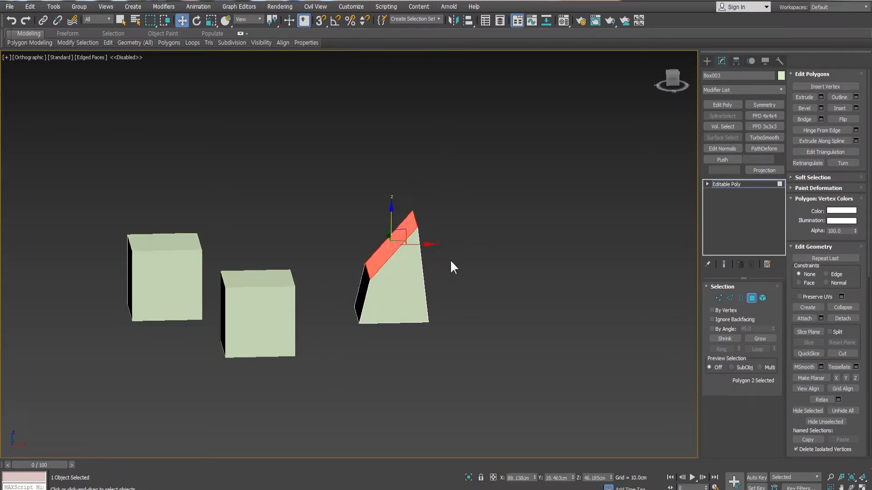
Step: Set the reference coordinate system to Local, try moving the tilted polygon outward along its local Z axis and undo the move
{"action": "middle_click_drag", "start_coordinate": [435, 273], "coordinate": [381, 252], "text": "alt"}
{"action": "left_click", "coordinate": [250, 20]}
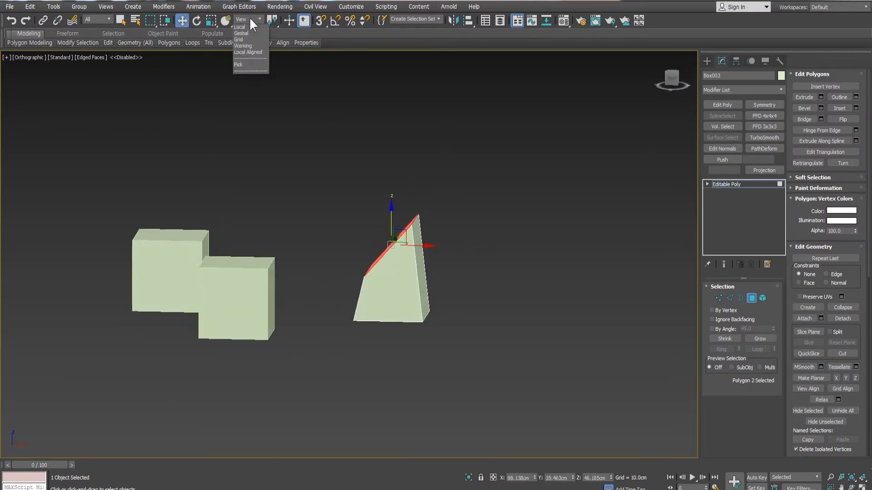
{"action": "left_click", "coordinate": [263, 52]}
{"action": "middle_click_drag", "start_coordinate": [362, 189], "coordinate": [343, 192], "text": "alt"}
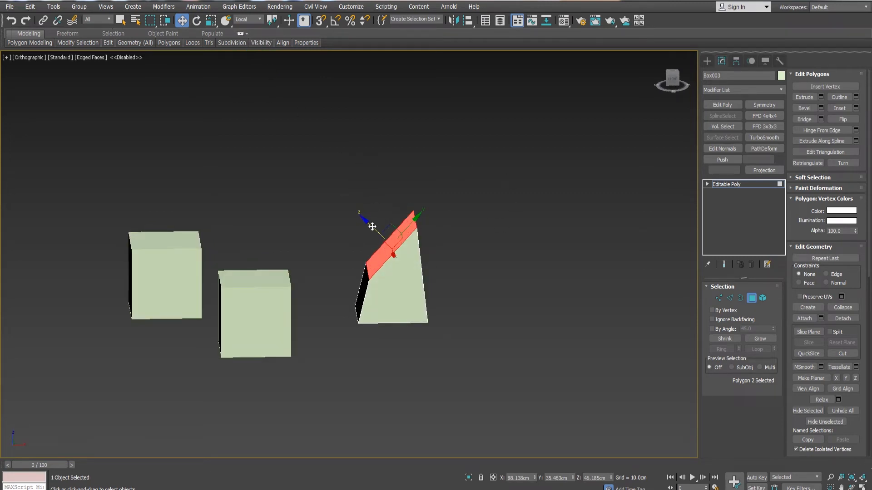
{"action": "middle_click_drag", "start_coordinate": [374, 227], "coordinate": [381, 232], "text": "alt"}
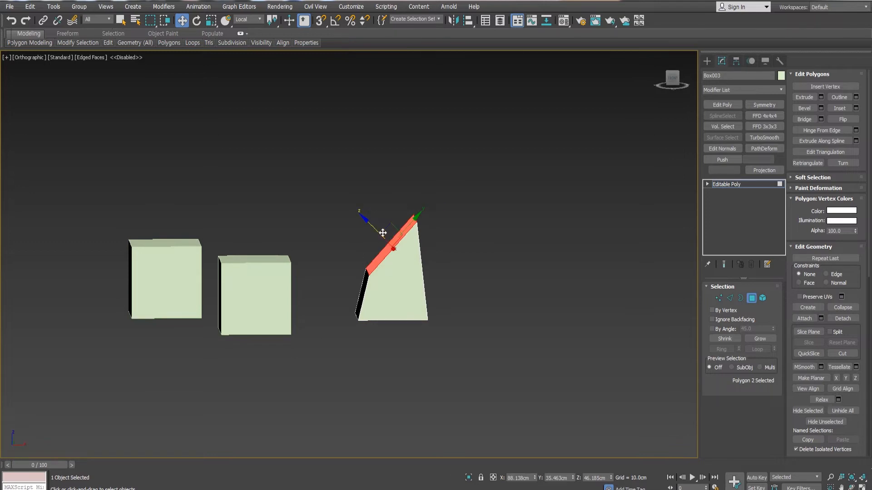
{"action": "left_click_drag", "start_coordinate": [372, 228], "coordinate": [292, 147]}
{"action": "key", "text": "ctrl+z"}
{"action": "middle_click_drag", "start_coordinate": [405, 232], "coordinate": [461, 269], "text": "alt"}
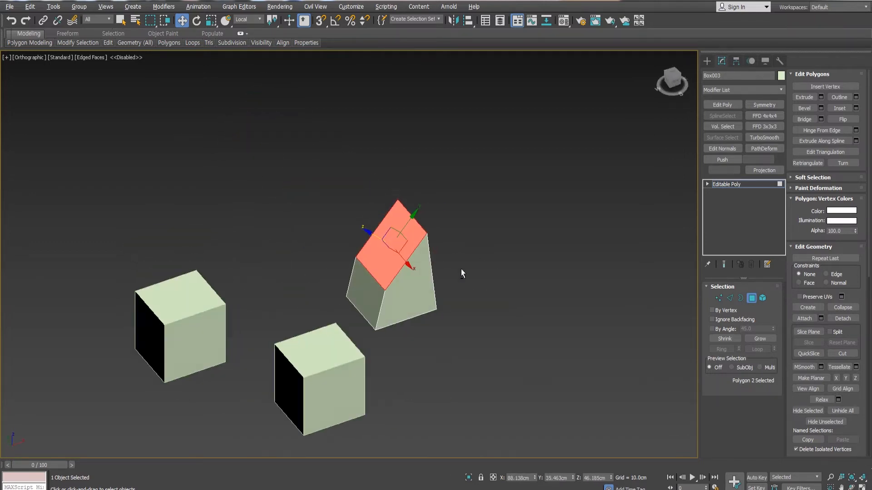
Step: Leave Polygon level and undo the rotation of Box003's top polygon
{"action": "left_click", "coordinate": [752, 298]}
{"action": "middle_click_drag", "start_coordinate": [520, 268], "coordinate": [451, 251], "text": "alt"}
{"action": "key", "text": "ctrl+z"}
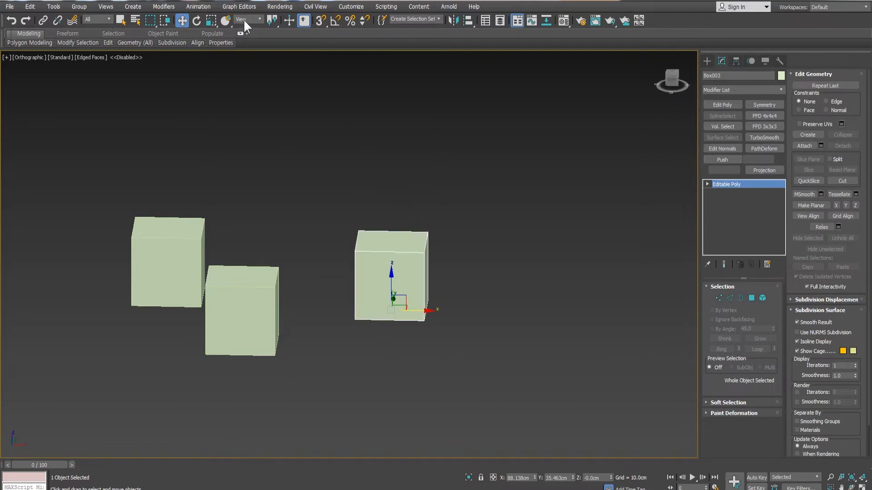
Step: Look over the reference coordinate system options again, keep View and show the grid in the viewport
{"action": "left_click", "coordinate": [249, 19]}
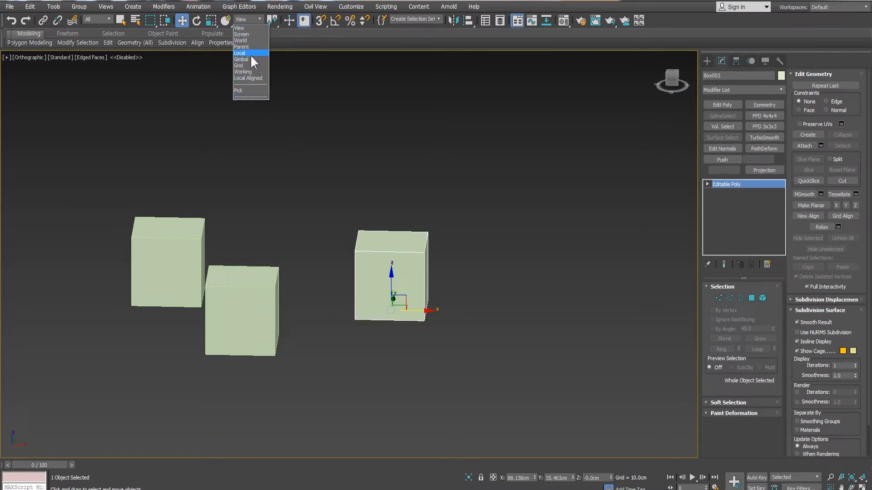
{"action": "left_click", "coordinate": [262, 20]}
{"action": "middle_click_drag", "start_coordinate": [451, 284], "coordinate": [347, 257], "text": "alt"}
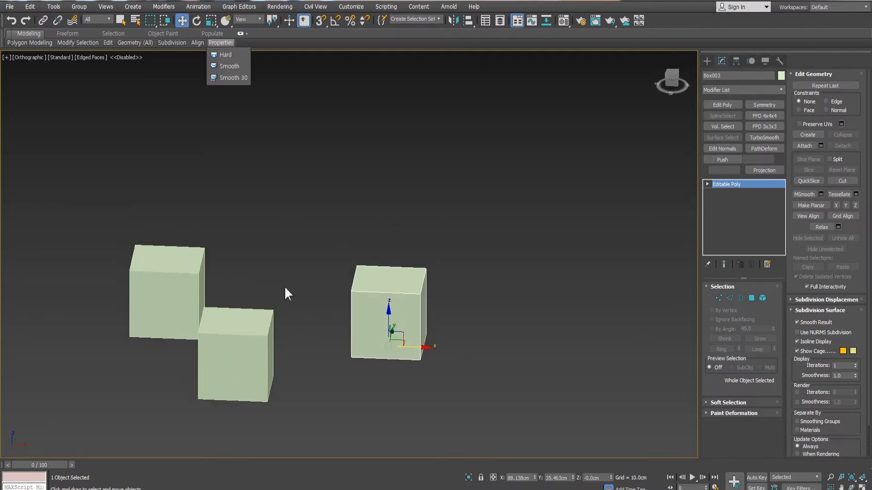
{"action": "left_click_drag", "start_coordinate": [287, 293], "coordinate": [129, 457]}
{"action": "mouse_move", "coordinate": [312, 282]}
{"action": "middle_mouse_down", "text": "alt"}
{"action": "mouse_move", "coordinate": [285, 252]}
{"action": "mouse_move", "coordinate": [306, 266]}
{"action": "middle_mouse_up", "text": "alt"}
{"action": "key", "text": "ctrl+i"}
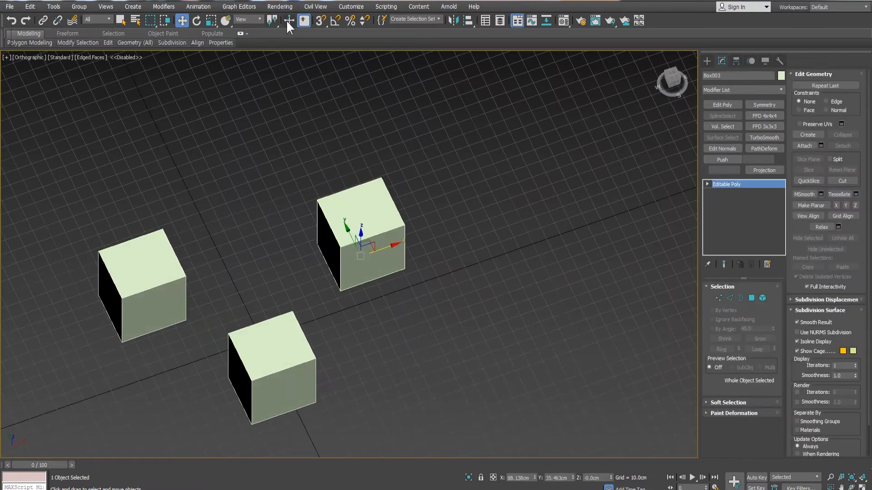
Step: Examine the Use Pivot Point Center option and view the three boxes together with Box003's pivot
{"action": "middle_click_drag", "start_coordinate": [323, 131], "coordinate": [301, 114], "text": "alt"}
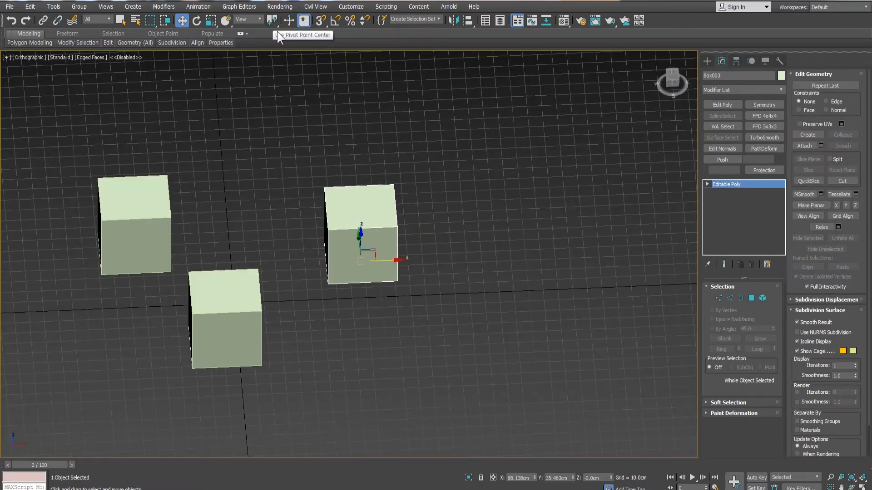
{"action": "scroll", "coordinate": [316, 155], "scroll_direction": "up", "scroll_amount": 1}
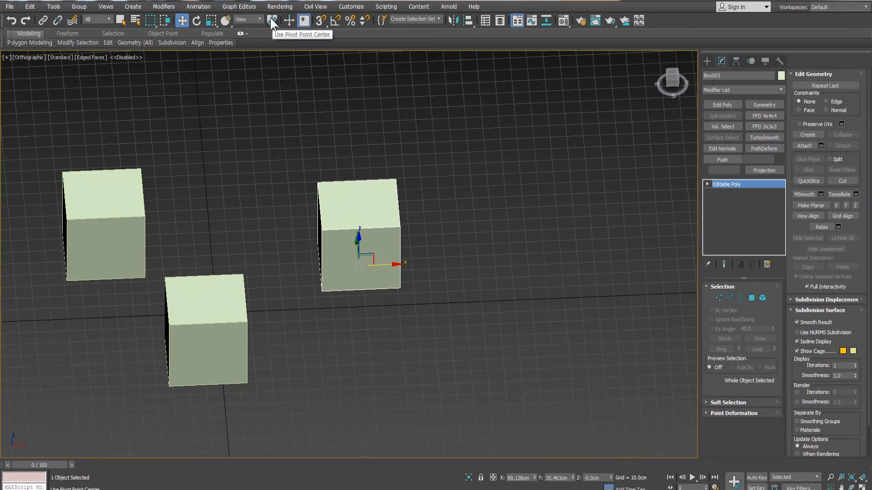
{"action": "scroll", "coordinate": [358, 216], "scroll_direction": "up", "scroll_amount": 1}
{"action": "middle_click_drag", "start_coordinate": [360, 213], "coordinate": [339, 189], "text": "alt"}
{"action": "scroll", "coordinate": [304, 277], "scroll_direction": "down", "scroll_amount": 7}
{"action": "scroll", "coordinate": [263, 276], "scroll_direction": "up", "scroll_amount": 4}
{"action": "middle_click_drag", "start_coordinate": [271, 279], "coordinate": [346, 265], "text": "alt"}
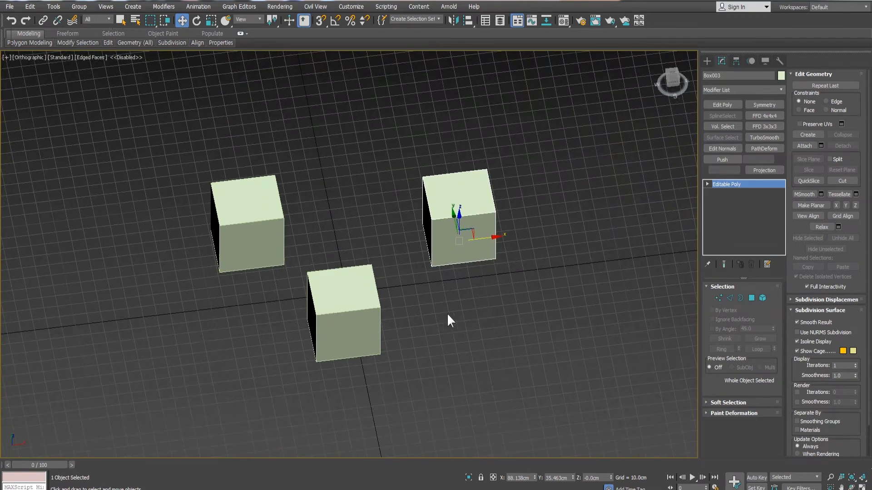
Step: Attach the other two boxes to Box003
{"action": "left_click", "coordinate": [804, 145]}
{"action": "left_click", "coordinate": [350, 293]}
{"action": "left_click", "coordinate": [245, 218]}
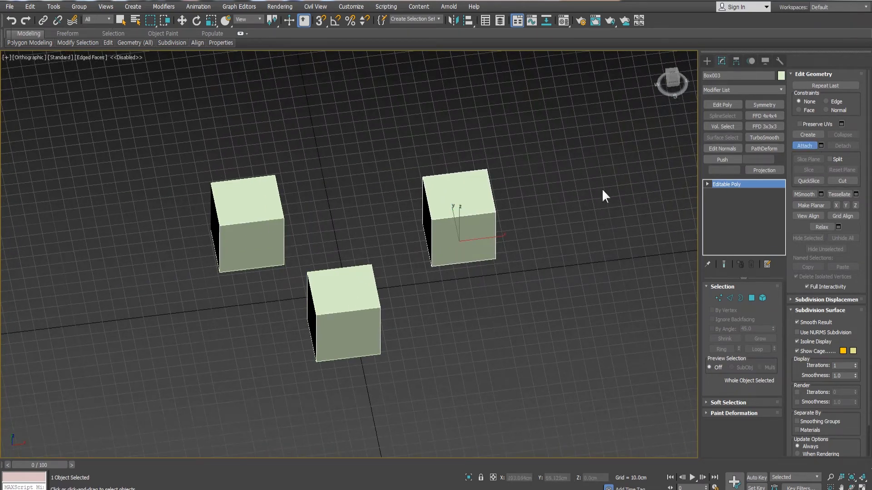
Step: Hide the viewport grid and leave Attach for the Move tool, dismissing the object-picking dialog
{"action": "middle_click_drag", "start_coordinate": [396, 270], "coordinate": [397, 295]}
{"action": "type", "text": "ghg"}
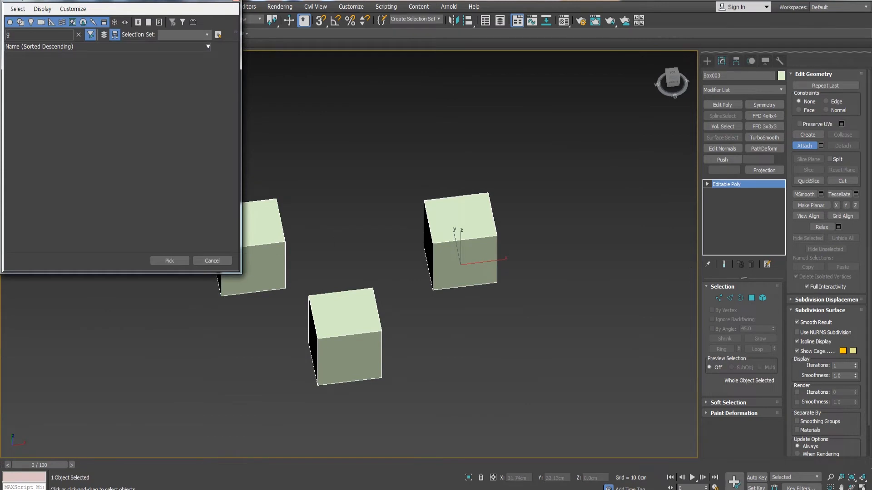
{"action": "left_click", "coordinate": [237, 2]}
{"action": "middle_click_drag", "start_coordinate": [318, 218], "coordinate": [386, 195], "text": "alt"}
{"action": "key", "text": "w"}
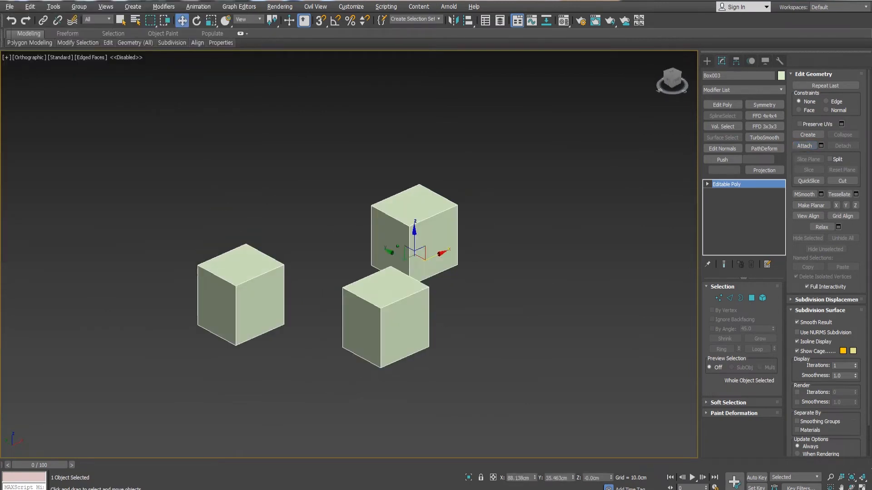
Step: Select all three boxes of Box003 at Element level and switch the viewport to Perspective
{"action": "scroll", "coordinate": [532, 308], "scroll_direction": "up", "scroll_amount": 2}
{"action": "left_click", "coordinate": [762, 297]}
{"action": "left_click_drag", "start_coordinate": [519, 175], "coordinate": [255, 363]}
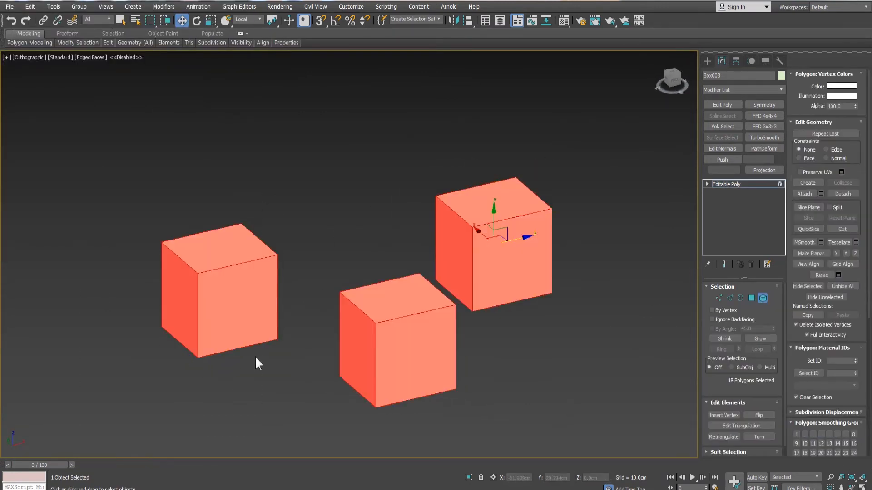
{"action": "scroll", "coordinate": [322, 280], "scroll_direction": "down", "scroll_amount": 2}
{"action": "middle_click_drag", "start_coordinate": [321, 280], "coordinate": [340, 292], "text": "alt"}
{"action": "key", "text": "p"}
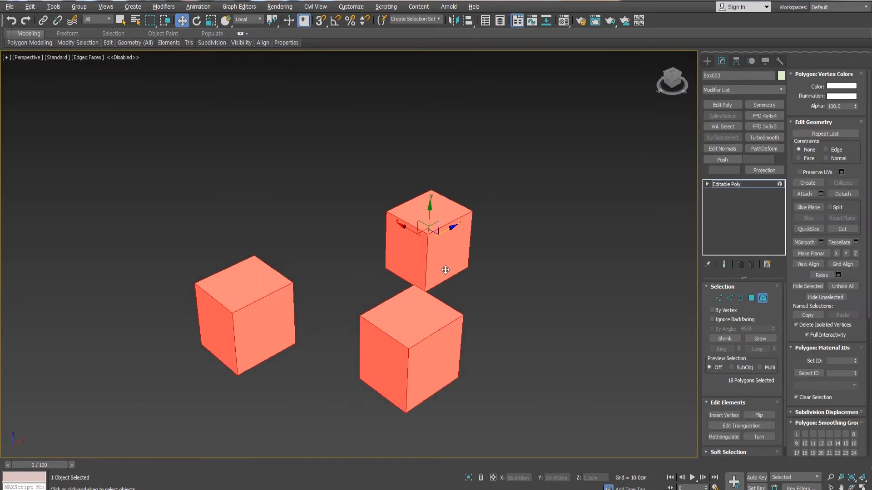
Step: Select each of the three boxes individually as an element of Box003
{"action": "middle_click_drag", "start_coordinate": [445, 269], "coordinate": [498, 310], "text": "alt"}
{"action": "left_click", "coordinate": [373, 394]}
{"action": "middle_click_drag", "start_coordinate": [373, 394], "coordinate": [363, 447], "text": "alt"}
{"action": "left_click_drag", "start_coordinate": [350, 288], "coordinate": [219, 451]}
{"action": "middle_click_drag", "start_coordinate": [219, 451], "coordinate": [278, 348], "text": "alt"}
{"action": "left_click_drag", "start_coordinate": [284, 356], "coordinate": [243, 291]}
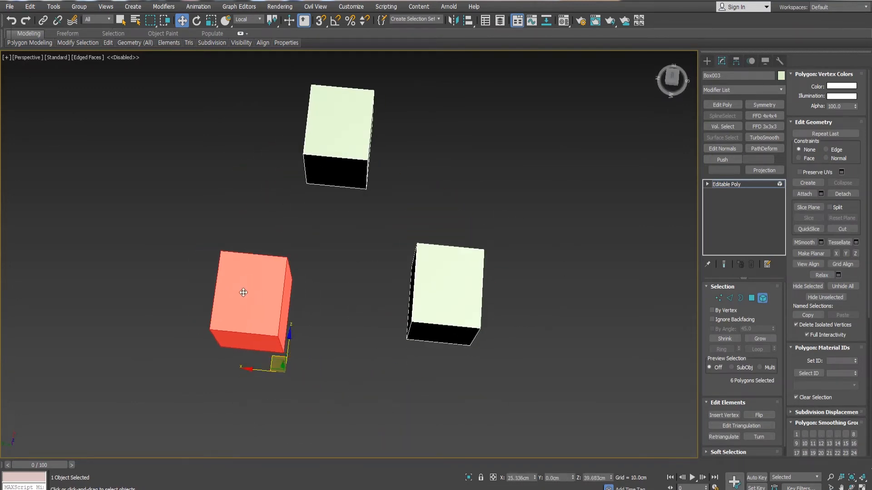
{"action": "left_click", "coordinate": [473, 313]}
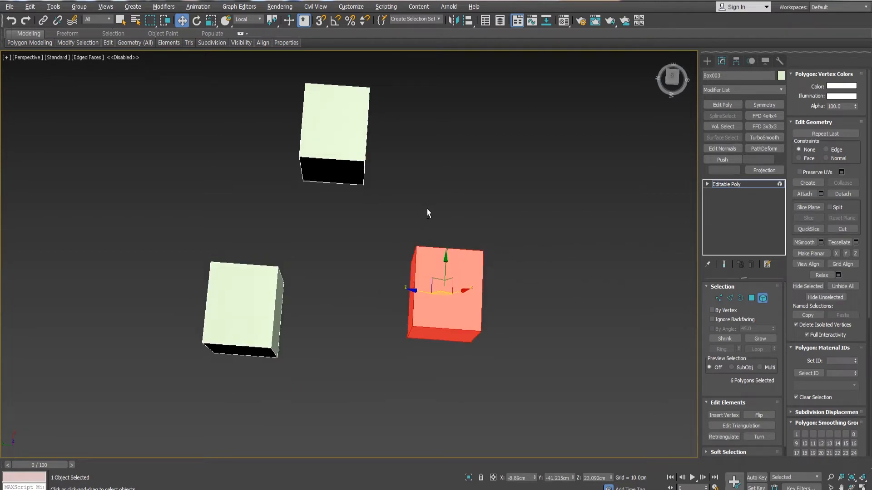
{"action": "middle_click_drag", "start_coordinate": [426, 211], "coordinate": [533, 245], "text": "alt"}
{"action": "left_click", "coordinate": [333, 154]}
{"action": "middle_click_drag", "start_coordinate": [332, 154], "coordinate": [157, 136], "text": "alt"}
Step: Select all three box elements and uniformly scale them, each about its own center, with Use Pivot Point Center
{"action": "left_click_drag", "start_coordinate": [157, 136], "coordinate": [520, 355]}
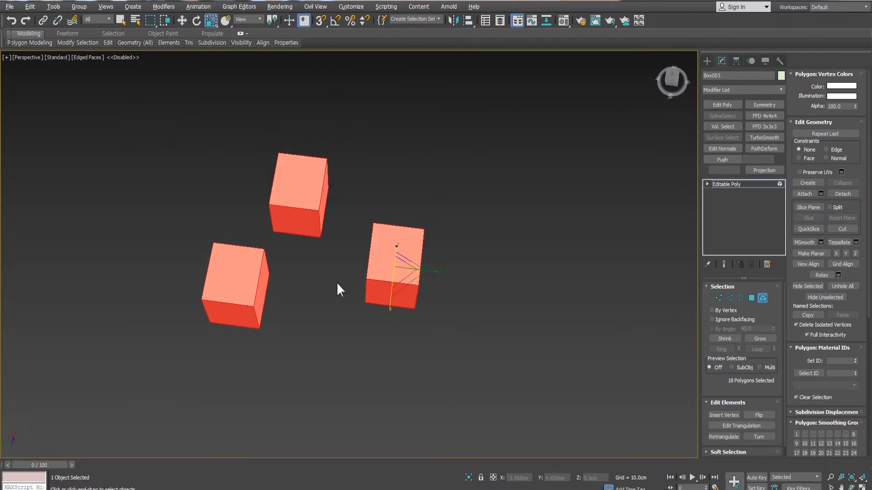
{"action": "middle_click_drag", "start_coordinate": [339, 290], "coordinate": [400, 281], "text": "alt"}
{"action": "key", "text": "r"}
{"action": "mouse_move", "coordinate": [399, 281]}
{"action": "left_mouse_down"}
{"action": "mouse_move", "coordinate": [391, 272]}
{"action": "mouse_move", "coordinate": [405, 291]}
{"action": "mouse_move", "coordinate": [370, 254]}
{"action": "mouse_move", "coordinate": [368, 294]}
{"action": "mouse_move", "coordinate": [395, 283]}
{"action": "mouse_move", "coordinate": [391, 299]}
{"action": "mouse_move", "coordinate": [391, 291]}
{"action": "left_mouse_up"}
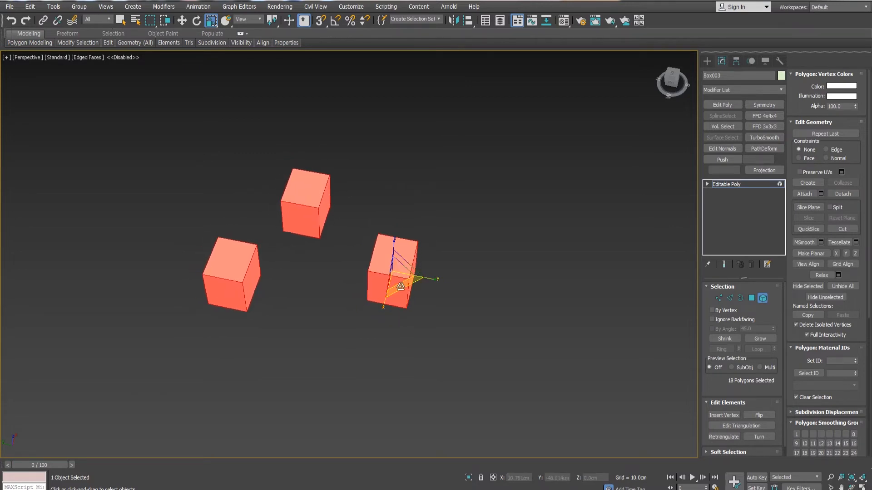
{"action": "middle_click_drag", "start_coordinate": [390, 291], "coordinate": [397, 306], "text": "alt"}
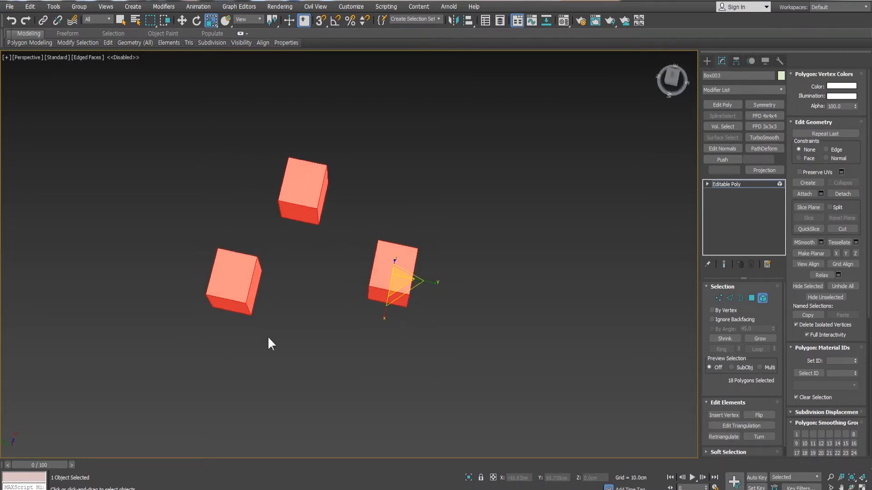
{"action": "middle_click_drag", "start_coordinate": [282, 276], "coordinate": [359, 262], "text": "alt"}
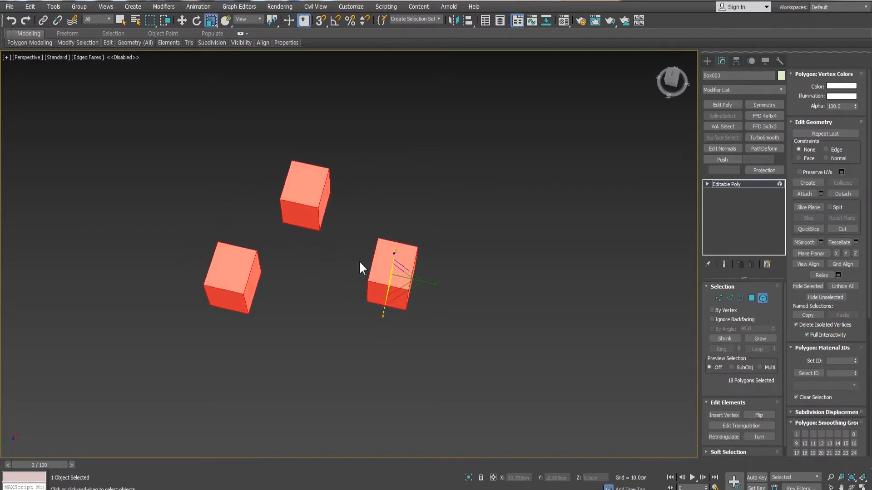
{"action": "middle_click_drag", "start_coordinate": [304, 247], "coordinate": [313, 290], "text": "alt"}
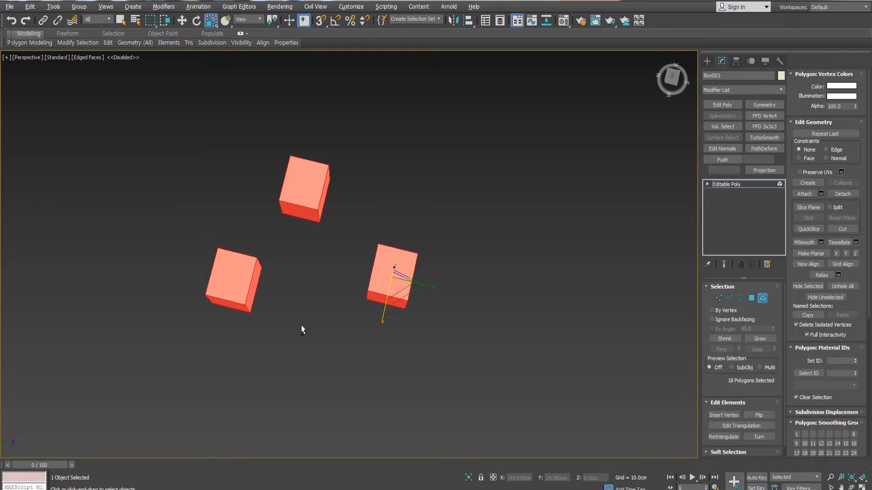
{"action": "middle_click_drag", "start_coordinate": [301, 325], "coordinate": [277, 277], "text": "alt"}
{"action": "middle_click_drag", "start_coordinate": [338, 260], "coordinate": [327, 246], "text": "alt"}
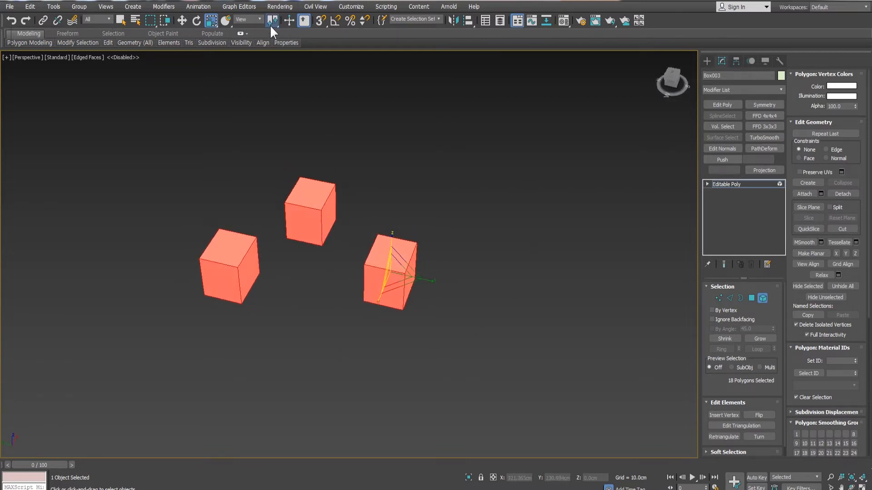
Step: Change the transform center to Use Selection Center and uniformly scale the three boxes about their common center
{"action": "left_click_drag", "start_coordinate": [271, 20], "coordinate": [272, 52]}
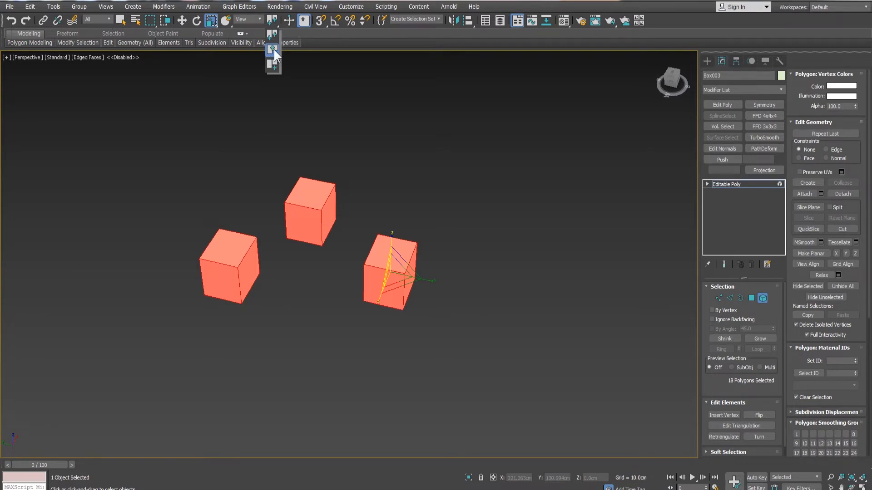
{"action": "left_click_drag", "start_coordinate": [272, 50], "coordinate": [273, 51]}
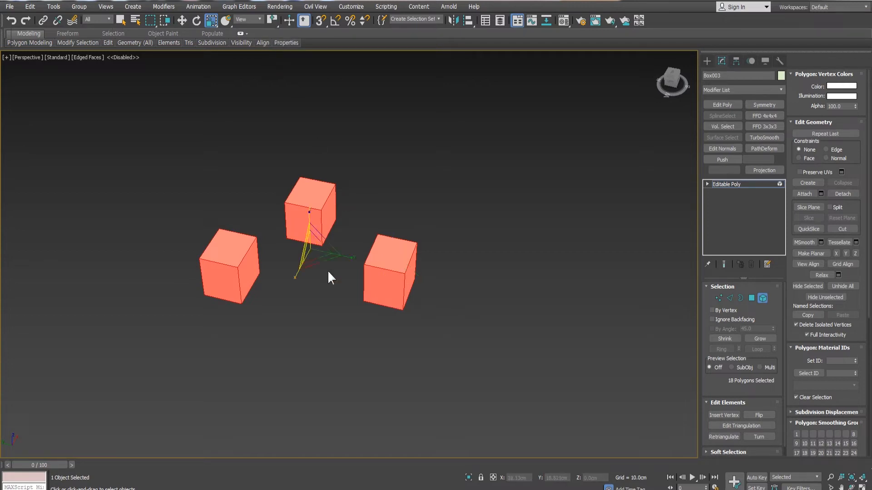
{"action": "middle_click_drag", "start_coordinate": [328, 271], "coordinate": [317, 299], "text": "alt"}
{"action": "mouse_move", "coordinate": [320, 252]}
{"action": "left_mouse_down"}
{"action": "mouse_move", "coordinate": [368, 147]}
{"action": "mouse_move", "coordinate": [320, 286]}
{"action": "mouse_move", "coordinate": [335, 196]}
{"action": "mouse_move", "coordinate": [325, 256]}
{"action": "left_mouse_up"}
{"action": "middle_click_drag", "start_coordinate": [326, 258], "coordinate": [331, 305], "text": "alt"}
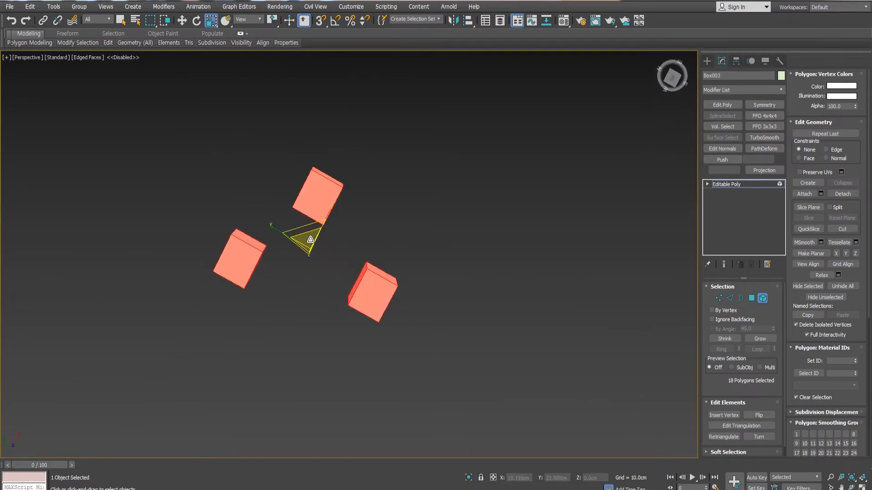
{"action": "mouse_move", "coordinate": [310, 240]}
{"action": "middle_mouse_down", "text": "alt"}
{"action": "mouse_move", "coordinate": [327, 178]}
{"action": "mouse_move", "coordinate": [305, 230]}
{"action": "mouse_move", "coordinate": [336, 273]}
{"action": "mouse_move", "coordinate": [322, 249]}
{"action": "middle_mouse_up", "text": "alt"}
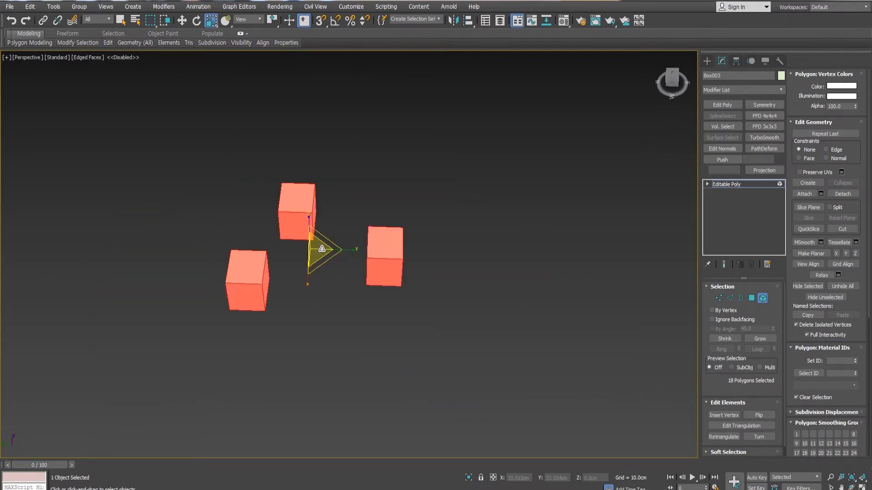
{"action": "left_click_drag", "start_coordinate": [322, 249], "coordinate": [350, 302]}
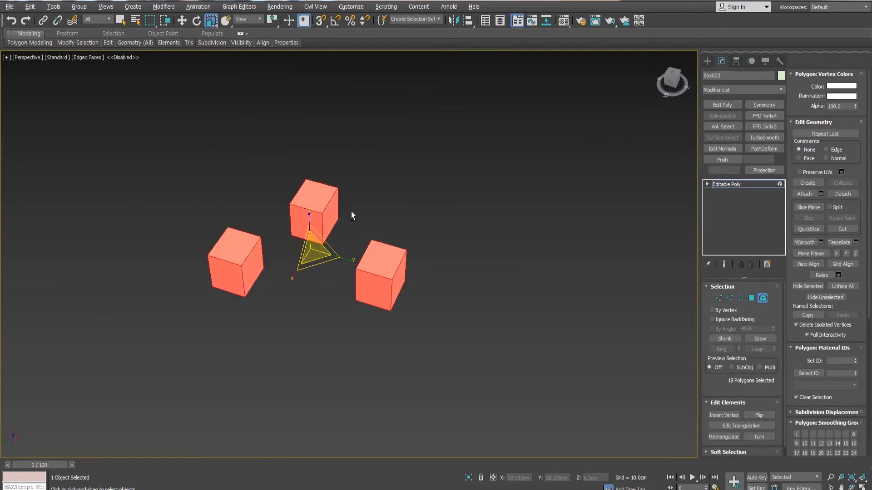
Step: Return to Use Pivot Point Center and uniformly scale each box about its own center
{"action": "left_click", "coordinate": [272, 19]}
{"action": "left_click", "coordinate": [271, 37]}
{"action": "left_click_drag", "start_coordinate": [382, 275], "coordinate": [361, 267]}
{"action": "middle_click_drag", "start_coordinate": [361, 266], "coordinate": [366, 277], "text": "alt"}
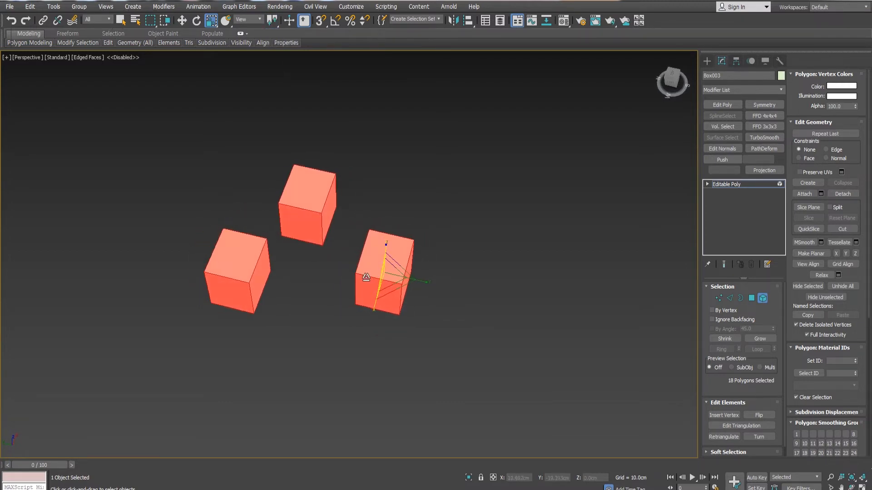
{"action": "mouse_move", "coordinate": [389, 280]}
{"action": "left_mouse_down"}
{"action": "mouse_move", "coordinate": [389, 258]}
{"action": "mouse_move", "coordinate": [388, 286]}
{"action": "mouse_move", "coordinate": [387, 267]}
{"action": "left_mouse_up"}
{"action": "middle_click_drag", "start_coordinate": [329, 242], "coordinate": [309, 218], "text": "alt"}
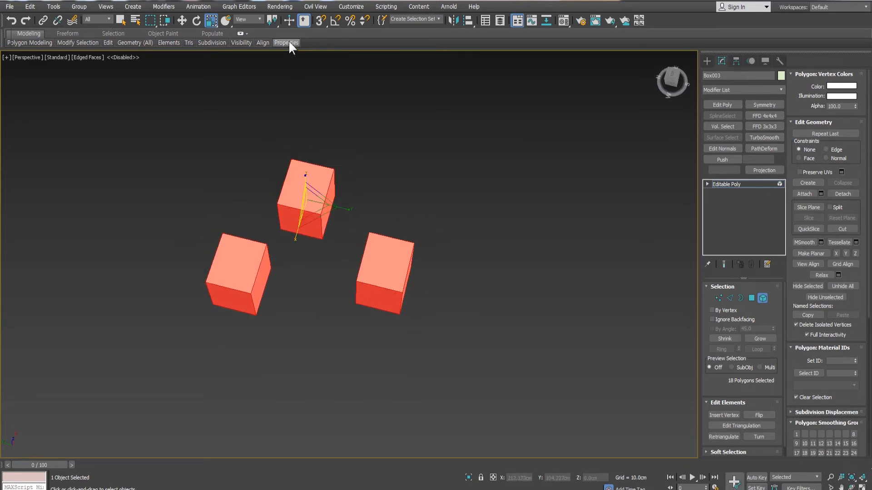
Step: Switch to Use Selection Center again and try scaling the three boxes about their shared center
{"action": "left_click", "coordinate": [272, 21]}
{"action": "left_click", "coordinate": [274, 53]}
{"action": "mouse_move", "coordinate": [312, 255]}
{"action": "left_mouse_down"}
{"action": "mouse_move", "coordinate": [312, 222]}
{"action": "mouse_move", "coordinate": [311, 247]}
{"action": "left_mouse_up"}
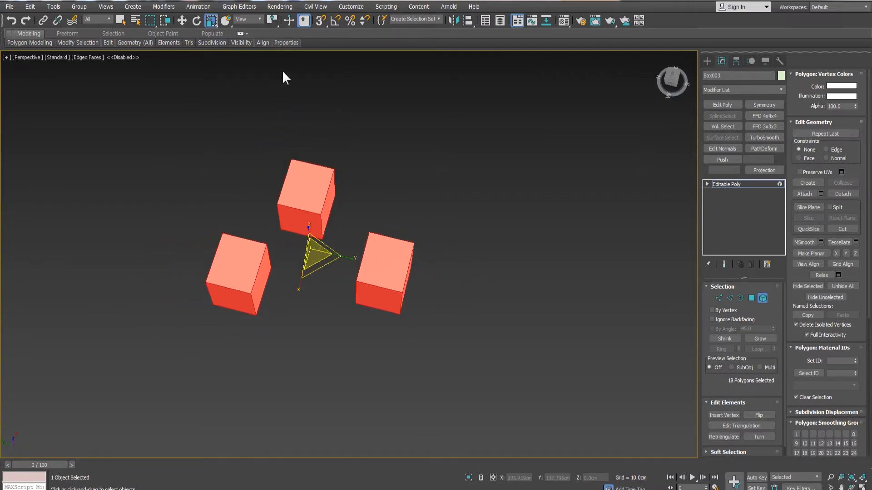
Step: Set the Scale tool to Use Transform Coordinate Center and activate the Move tool with the three boxes selected
{"action": "left_click", "coordinate": [271, 21]}
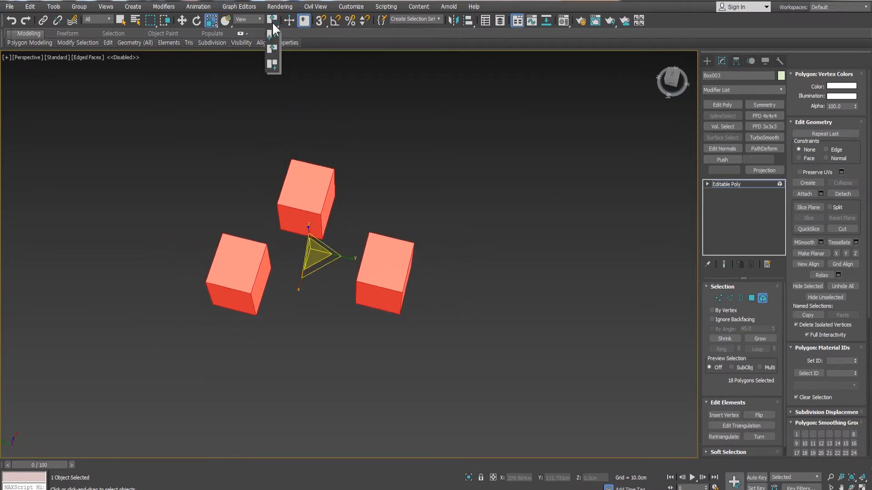
{"action": "left_click", "coordinate": [274, 68]}
{"action": "middle_click_drag", "start_coordinate": [308, 305], "coordinate": [328, 320], "text": "alt"}
{"action": "key", "text": "w"}
{"action": "middle_click_drag", "start_coordinate": [305, 206], "coordinate": [304, 218], "text": "alt"}
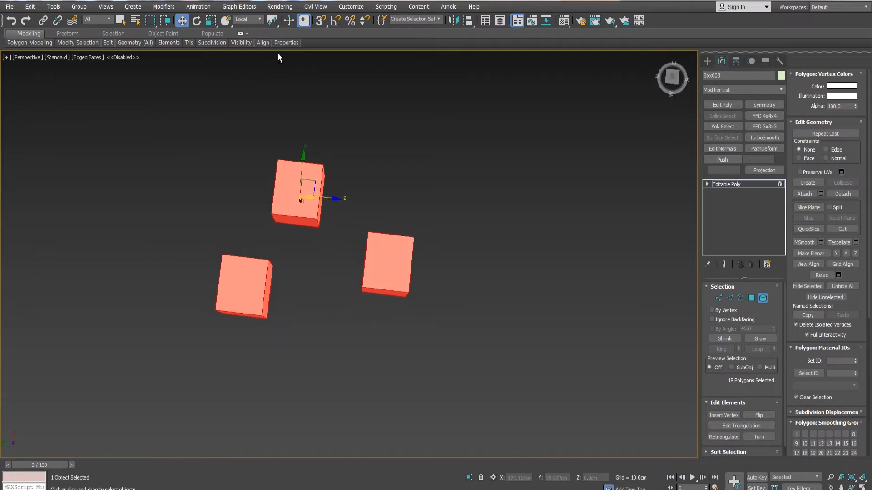
{"action": "middle_click_drag", "start_coordinate": [223, 171], "coordinate": [231, 181], "text": "alt"}
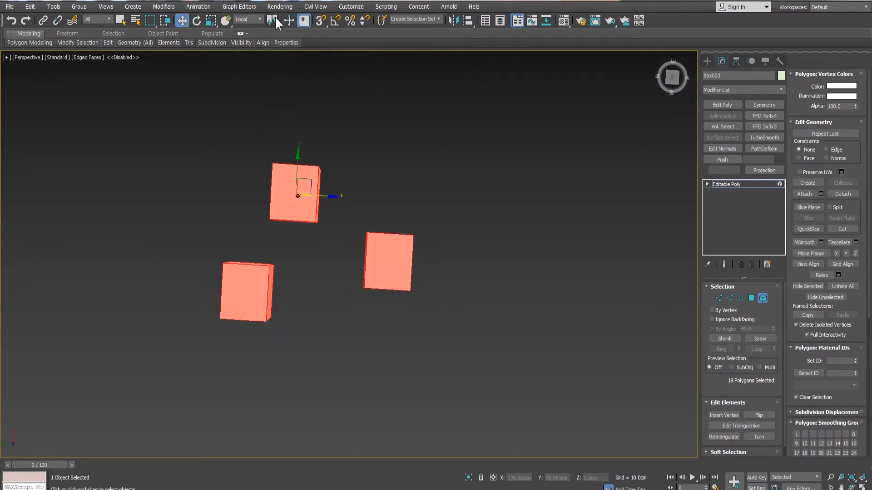
Step: Set the Move tool to Use Transform Coordinate Center, try moving the three boxes and undo the move
{"action": "left_click_drag", "start_coordinate": [275, 17], "coordinate": [274, 63]}
{"action": "mouse_move", "coordinate": [324, 195]}
{"action": "middle_mouse_down", "text": "alt"}
{"action": "mouse_move", "coordinate": [520, 227]}
{"action": "mouse_move", "coordinate": [422, 225]}
{"action": "mouse_move", "coordinate": [358, 208]}
{"action": "mouse_move", "coordinate": [331, 185]}
{"action": "middle_mouse_up", "text": "alt"}
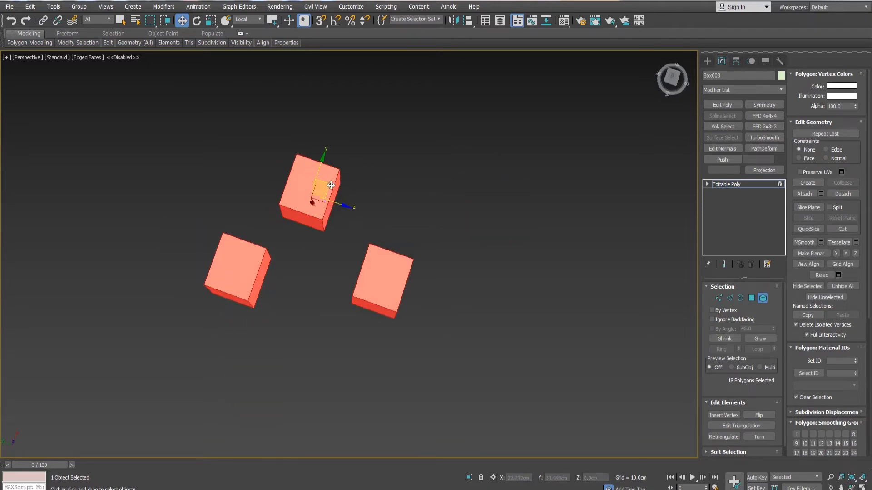
{"action": "left_click_drag", "start_coordinate": [331, 185], "coordinate": [424, 170]}
{"action": "key", "text": "ctrl+z"}
{"action": "left_click_drag", "start_coordinate": [274, 20], "coordinate": [271, 63]}
{"action": "middle_click_drag", "start_coordinate": [318, 281], "coordinate": [339, 269], "text": "alt"}
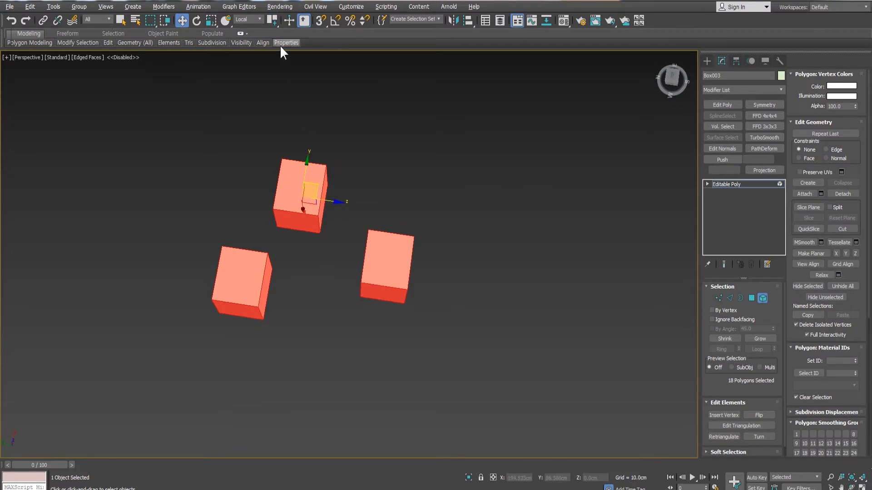
Step: Try uniformly scaling the three selected cube elements, undo the scaling and return to the Move tool
{"action": "key", "text": "r"}
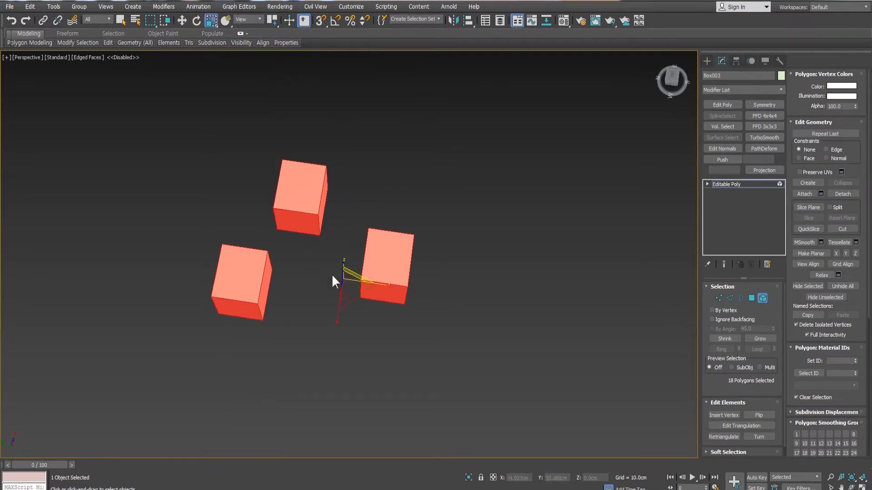
{"action": "left_click_drag", "start_coordinate": [346, 305], "coordinate": [377, 213]}
{"action": "key", "text": "ctrl+z"}
{"action": "key", "text": "w"}
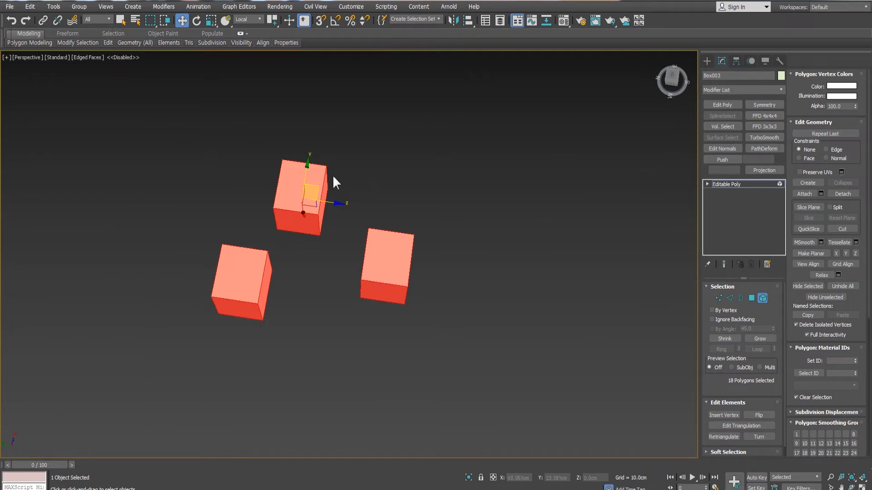
Step: Try moving the three cube elements in different directions with the Pivot Point Center option and Local coordinates
{"action": "left_click_drag", "start_coordinate": [277, 18], "coordinate": [274, 35]}
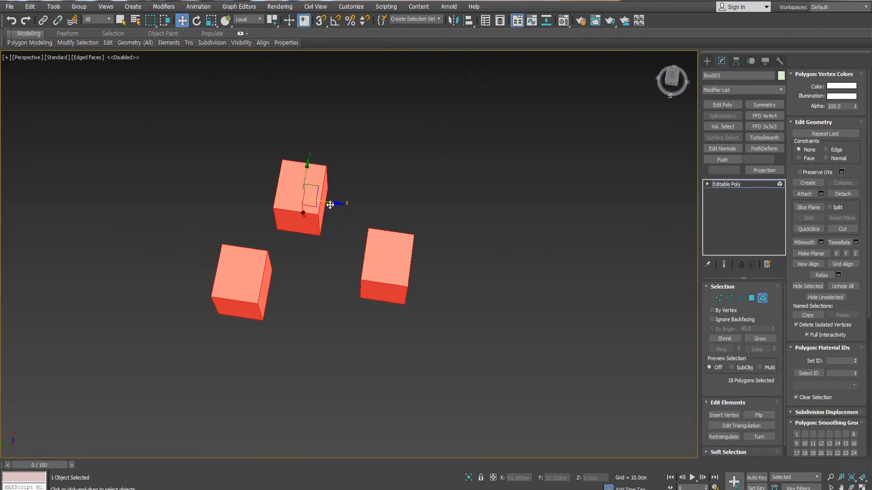
{"action": "left_click_drag", "start_coordinate": [331, 204], "coordinate": [506, 230]}
{"action": "right_click", "coordinate": [507, 230]}
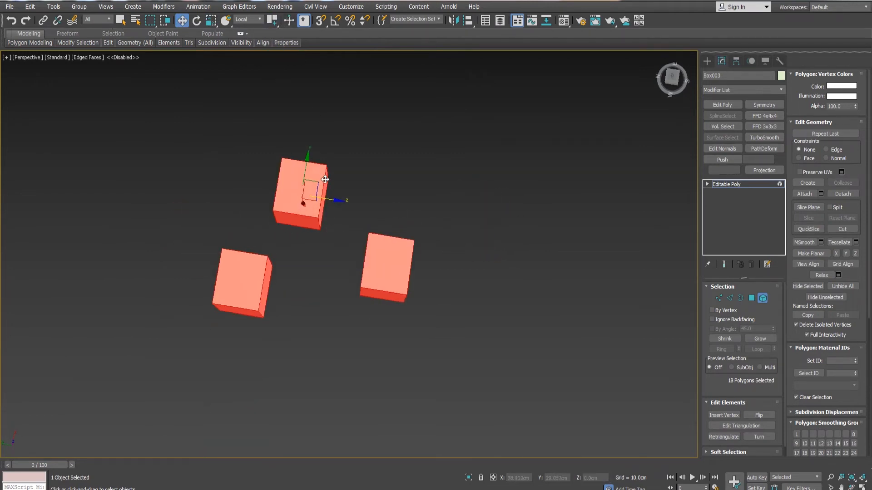
{"action": "middle_click_drag", "start_coordinate": [405, 208], "coordinate": [363, 202], "text": "alt"}
{"action": "left_click_drag", "start_coordinate": [338, 186], "coordinate": [211, 202]}
{"action": "right_click", "coordinate": [210, 202]}
{"action": "middle_click_drag", "start_coordinate": [406, 210], "coordinate": [661, 287], "text": "alt"}
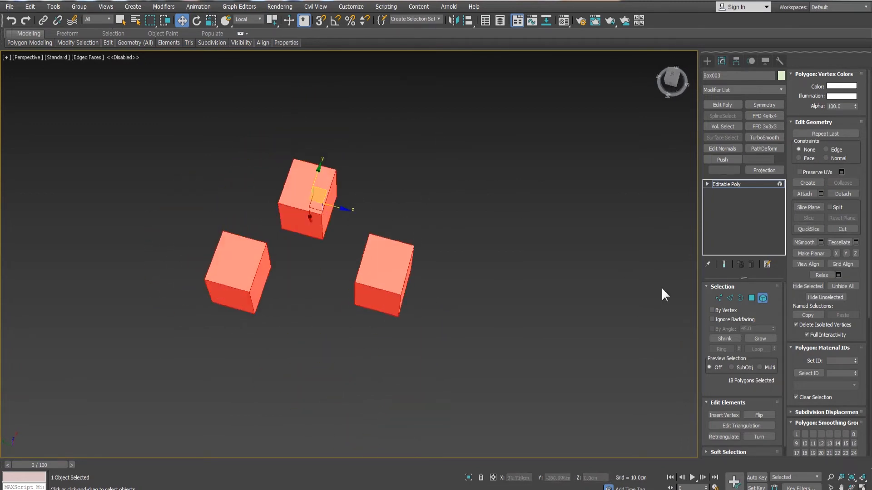
Step: Leave Element mode and try moving the whole three-cube object
{"action": "left_click", "coordinate": [764, 300]}
{"action": "left_click_drag", "start_coordinate": [300, 174], "coordinate": [368, 193]}
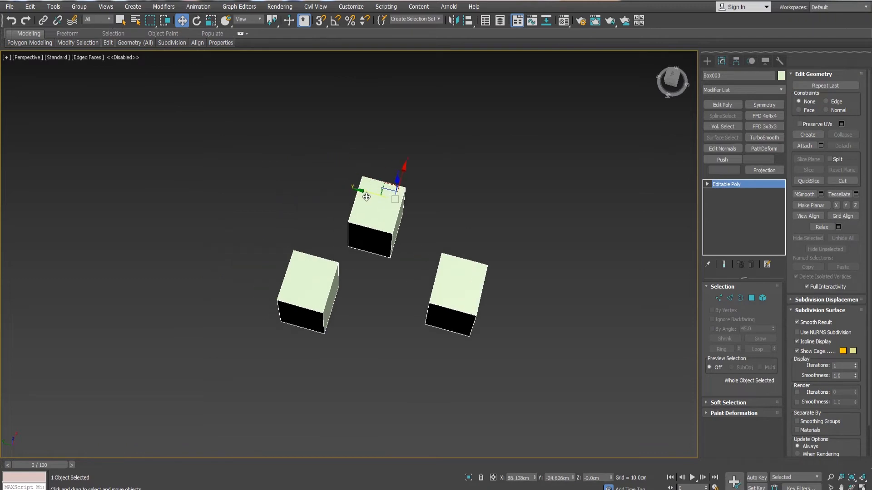
{"action": "right_click", "coordinate": [368, 194]}
Step: Try moving the whole object with the Transform Coordinate Center option, and return to Element mode
{"action": "left_click_drag", "start_coordinate": [274, 18], "coordinate": [274, 63]}
{"action": "middle_click_drag", "start_coordinate": [274, 62], "coordinate": [304, 171], "text": "alt"}
{"action": "left_click_drag", "start_coordinate": [310, 272], "coordinate": [275, 323]}
{"action": "middle_click_drag", "start_coordinate": [275, 323], "coordinate": [807, 281], "text": "alt"}
{"action": "left_click", "coordinate": [762, 298]}
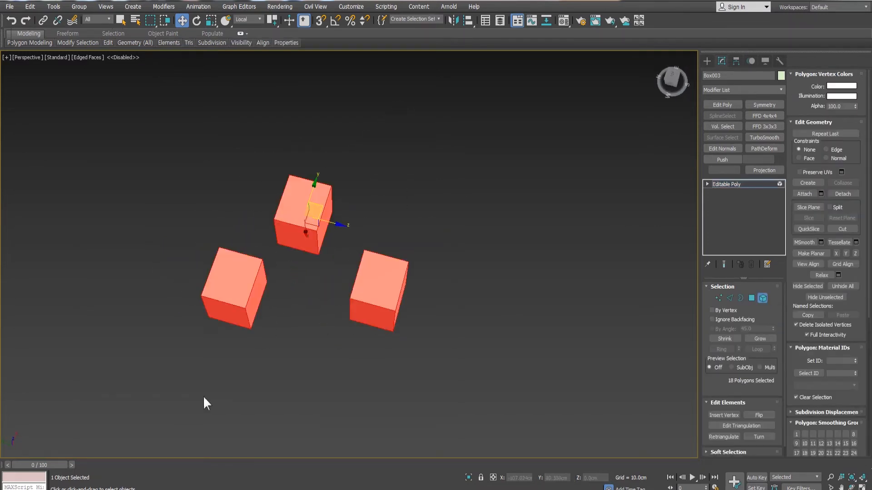
Step: Try moving the three elements with the Transform Coordinate Center option, and undo the move
{"action": "left_click_drag", "start_coordinate": [273, 21], "coordinate": [273, 67]}
{"action": "middle_click_drag", "start_coordinate": [333, 159], "coordinate": [344, 222], "text": "alt"}
{"action": "left_click_drag", "start_coordinate": [309, 198], "coordinate": [372, 241]}
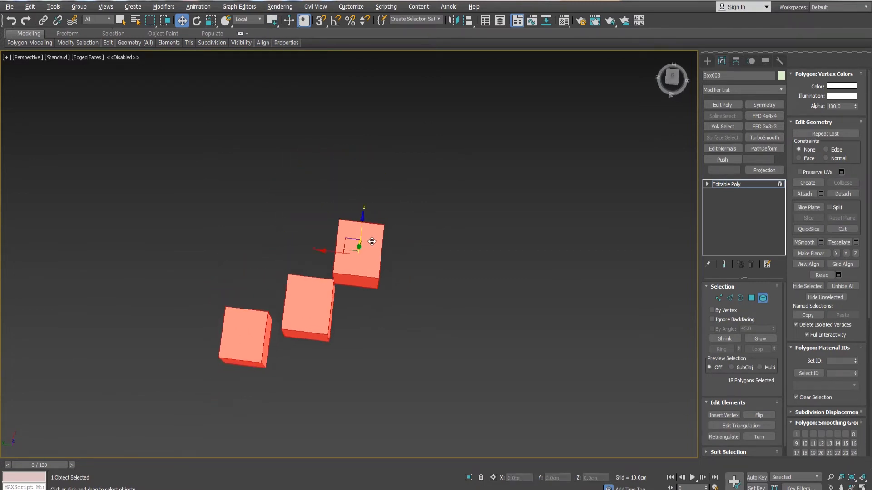
{"action": "key", "text": "ctrl+z"}
Step: Try uniformly scaling the three cube elements around the transform coordinate center
{"action": "key", "text": "r"}
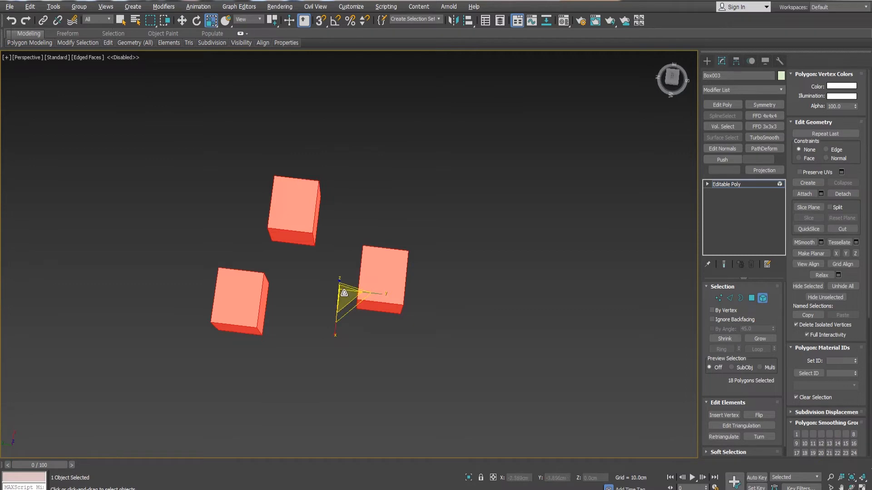
{"action": "mouse_move", "coordinate": [345, 299]}
{"action": "left_mouse_down"}
{"action": "mouse_move", "coordinate": [374, 232]}
{"action": "mouse_move", "coordinate": [342, 286]}
{"action": "left_mouse_up"}
{"action": "key", "text": "w"}
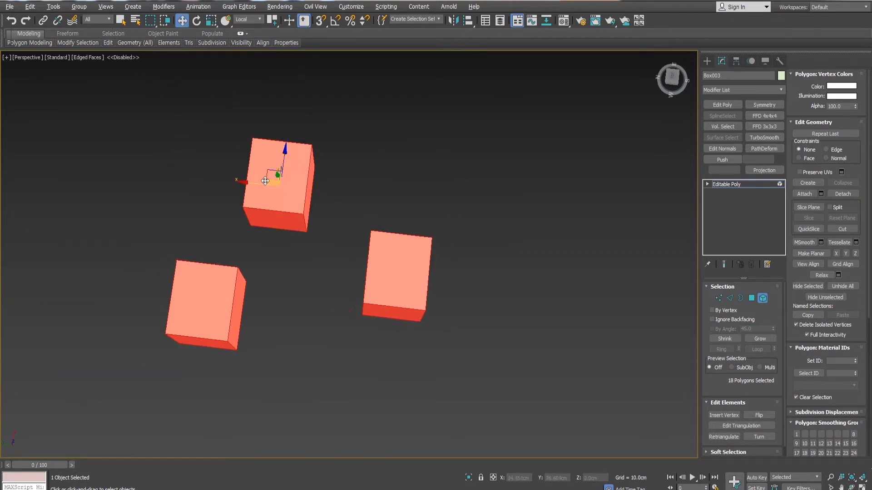
{"action": "left_click_drag", "start_coordinate": [278, 15], "coordinate": [276, 61]}
{"action": "key", "text": "r"}
{"action": "mouse_move", "coordinate": [345, 305]}
{"action": "left_mouse_down"}
{"action": "mouse_move", "coordinate": [368, 264]}
{"action": "mouse_move", "coordinate": [354, 301]}
{"action": "left_mouse_up"}
{"action": "middle_click_drag", "start_coordinate": [354, 301], "coordinate": [377, 283], "text": "alt"}
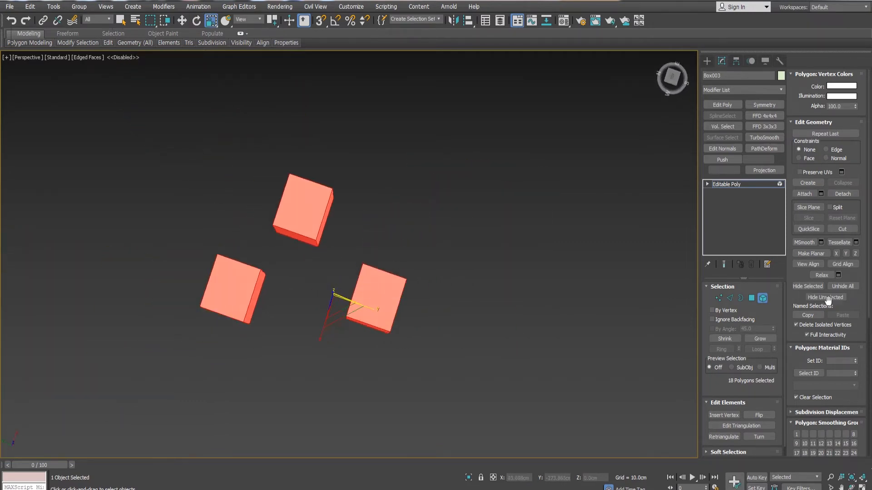
Step: Leave Element mode, try scaling the whole object around the transform coordinate center, and undo the scaling
{"action": "left_click", "coordinate": [763, 298]}
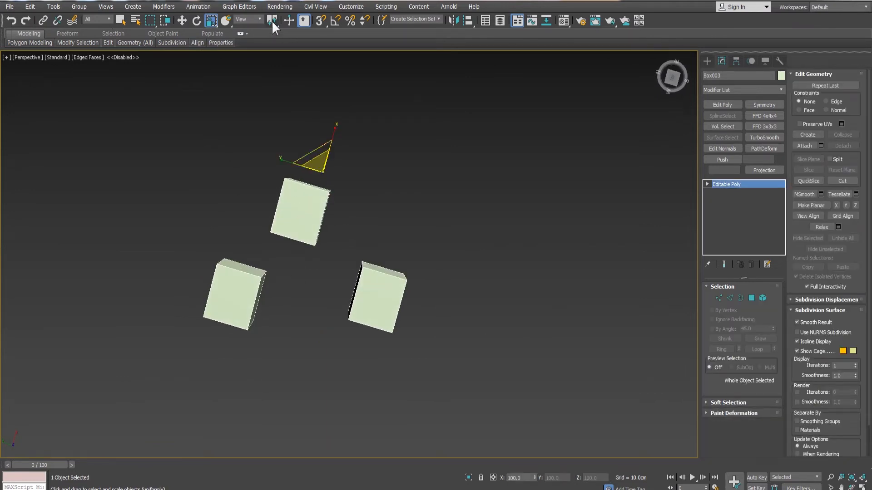
{"action": "left_click_drag", "start_coordinate": [273, 22], "coordinate": [272, 66]}
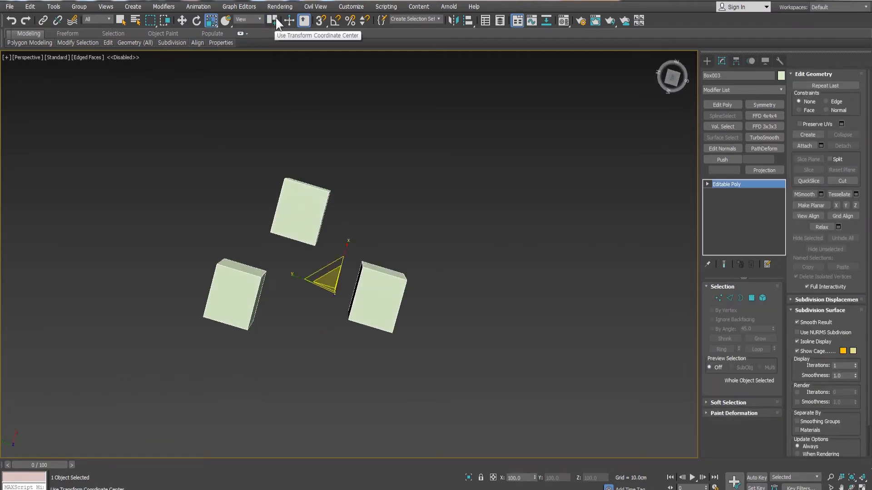
{"action": "left_click_drag", "start_coordinate": [271, 19], "coordinate": [274, 18]}
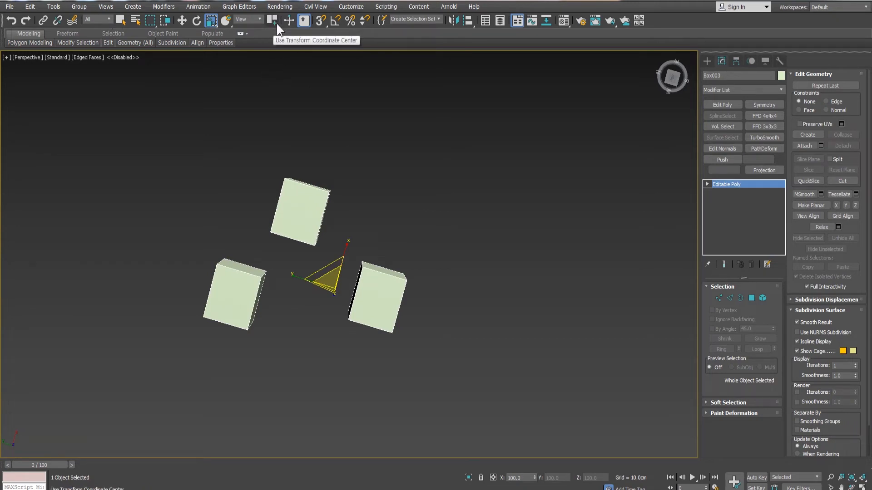
{"action": "left_click_drag", "start_coordinate": [277, 23], "coordinate": [276, 23]}
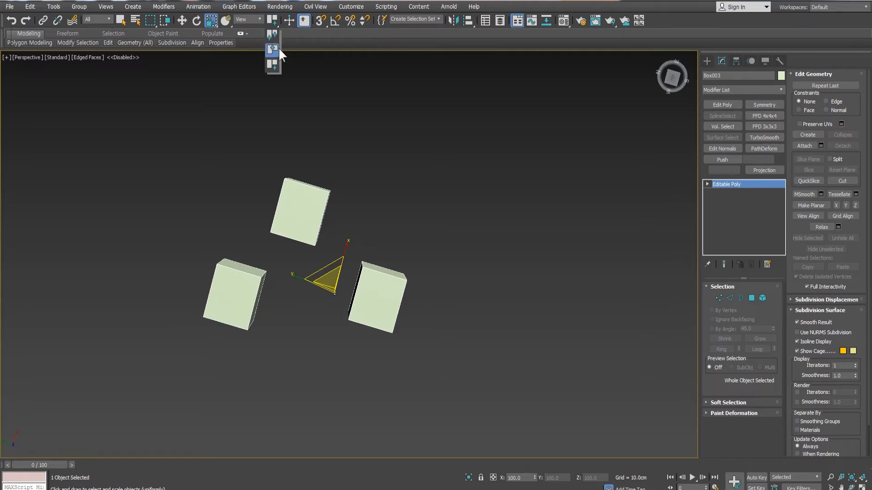
{"action": "left_click_drag", "start_coordinate": [276, 62], "coordinate": [276, 63]}
{"action": "middle_click_drag", "start_coordinate": [327, 246], "coordinate": [327, 204], "text": "alt"}
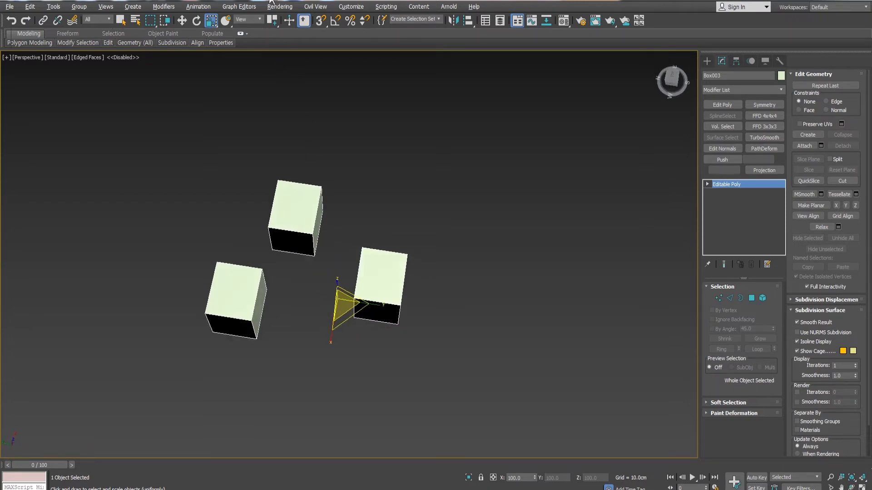
{"action": "left_click_drag", "start_coordinate": [334, 324], "coordinate": [368, 252]}
{"action": "key", "text": "ctrl+z"}
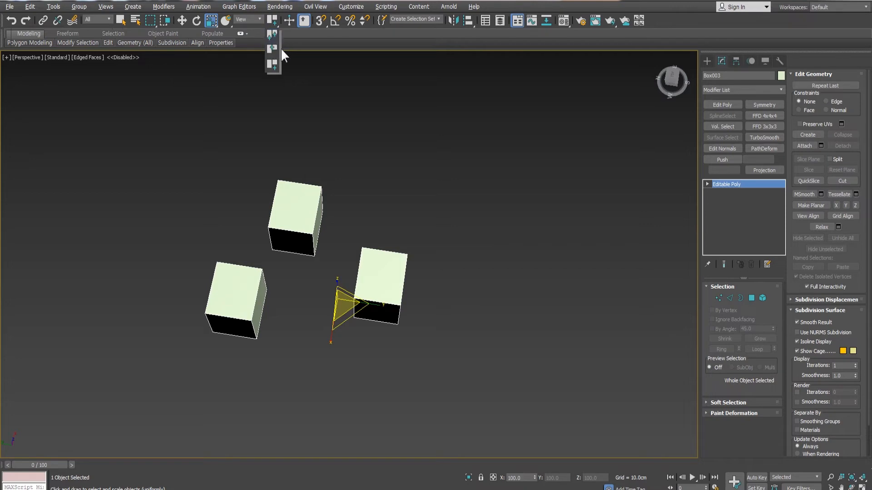
Step: Try uniformly scaling the whole three-cube object around its pivot point, and cancel the scaling
{"action": "left_click", "coordinate": [273, 49]}
{"action": "left_click_drag", "start_coordinate": [324, 196], "coordinate": [348, 197]}
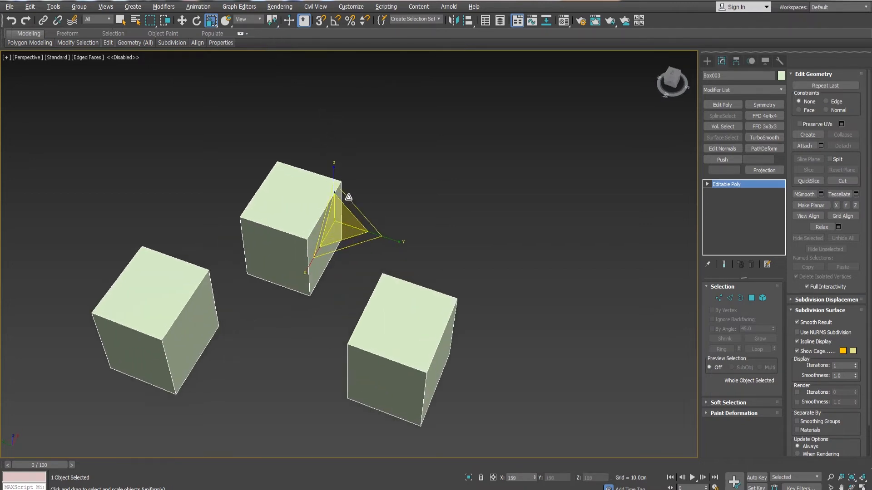
{"action": "right_click", "coordinate": [348, 197]}
Step: Return to Element mode and try scaling the cube elements around the transform coordinate center
{"action": "left_click", "coordinate": [763, 298]}
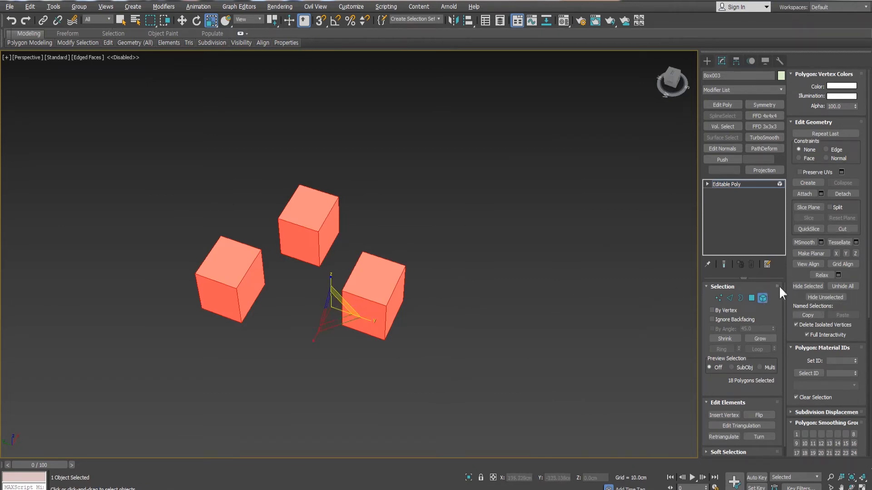
{"action": "left_click", "coordinate": [273, 22]}
{"action": "left_click", "coordinate": [272, 36]}
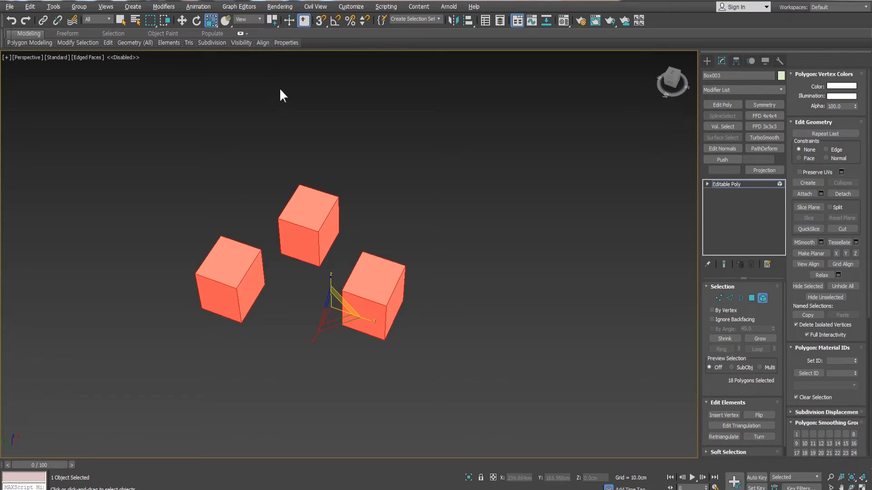
{"action": "middle_click_drag", "start_coordinate": [327, 266], "coordinate": [335, 268], "text": "alt"}
{"action": "left_click_drag", "start_coordinate": [336, 305], "coordinate": [335, 273]}
{"action": "right_click", "coordinate": [335, 273]}
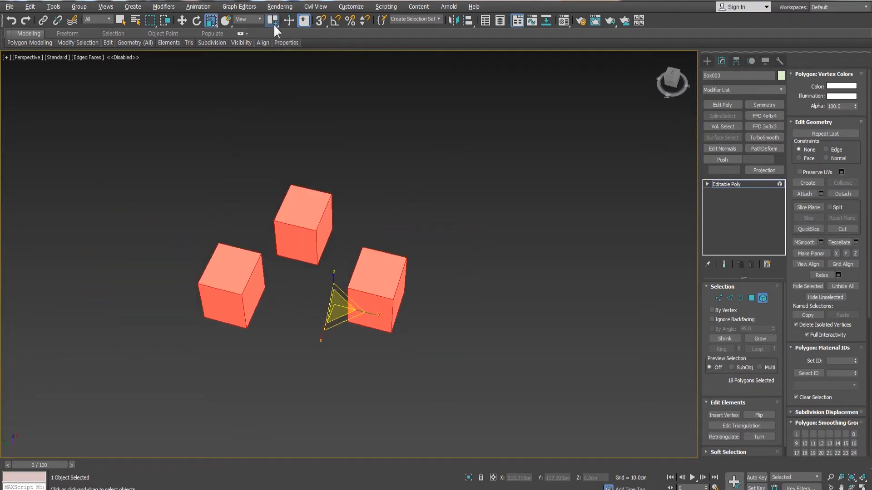
Step: Try scaling the three cube elements around the selection center, and undo the scaling
{"action": "left_click_drag", "start_coordinate": [273, 23], "coordinate": [277, 48]}
{"action": "left_click_drag", "start_coordinate": [307, 266], "coordinate": [321, 247]}
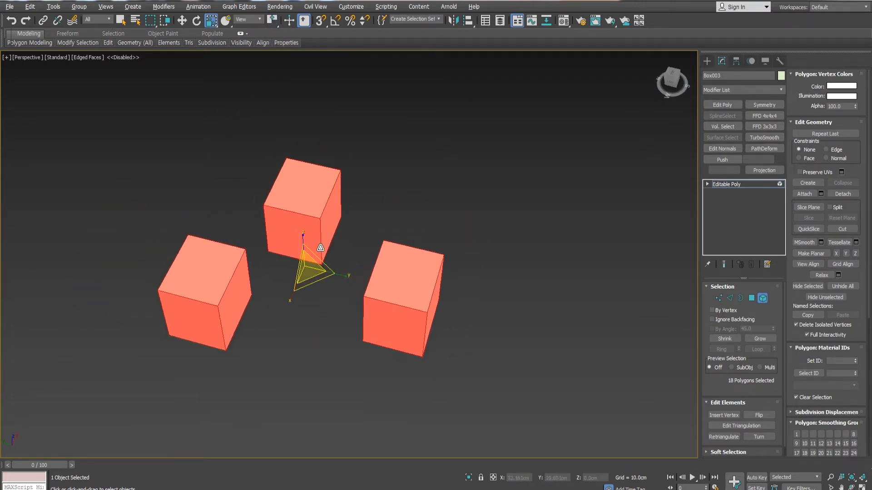
{"action": "key", "text": "ctrl+z"}
Step: Try scaling the three cube elements with the Pivot Point Center option, and undo the scaling
{"action": "left_click_drag", "start_coordinate": [271, 18], "coordinate": [272, 34]}
{"action": "left_click_drag", "start_coordinate": [307, 228], "coordinate": [306, 238]}
{"action": "key", "text": "ctrl+z"}
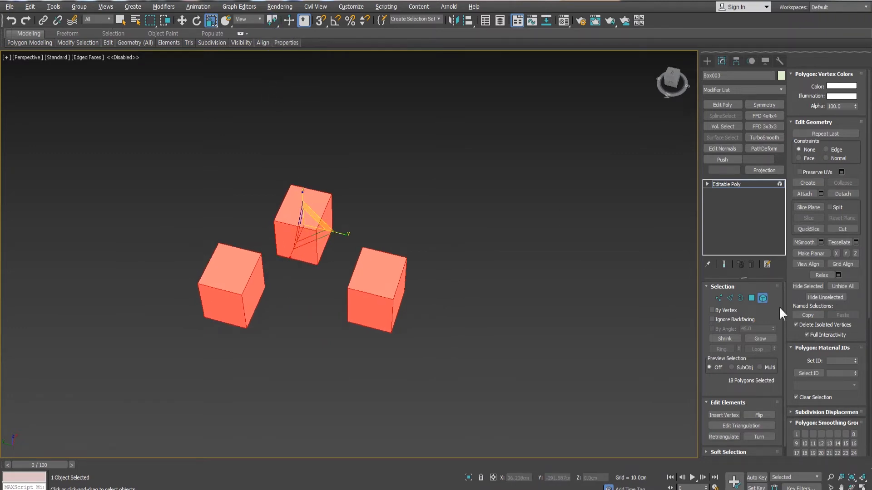
Step: Switch the three-cube object to Polygon level and leave sub-object editing
{"action": "left_click", "coordinate": [751, 298]}
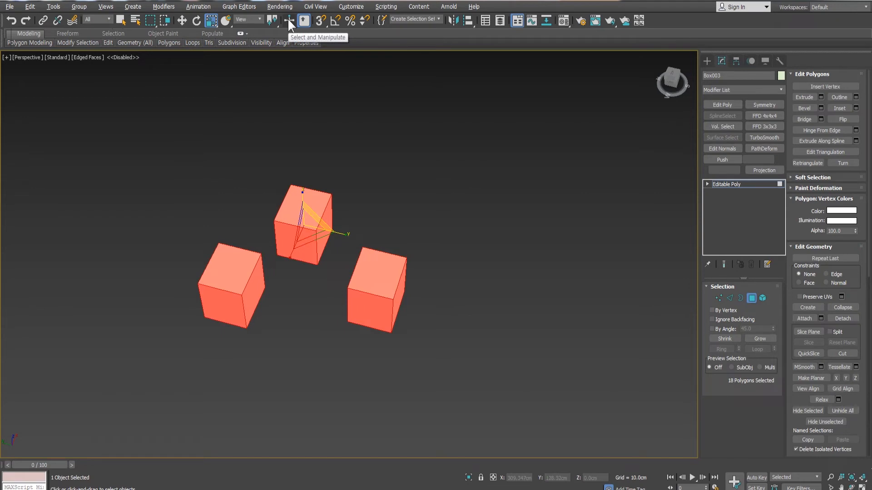
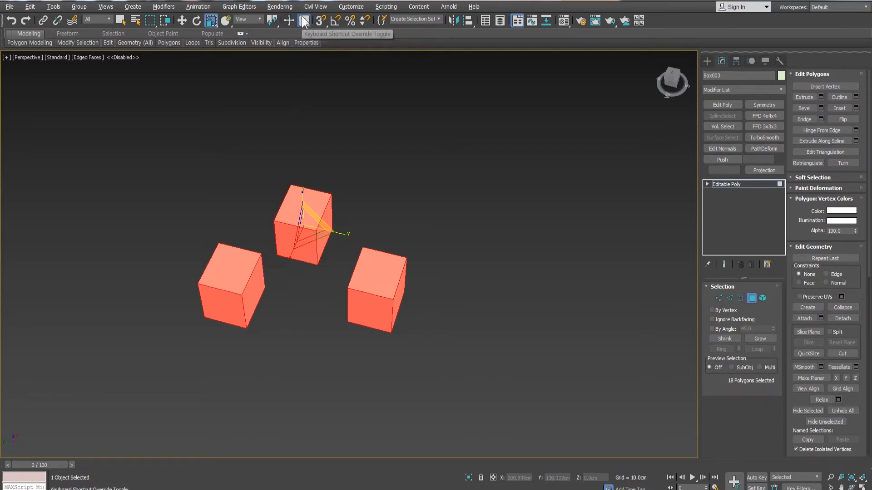
{"action": "middle_click_drag", "start_coordinate": [393, 229], "coordinate": [411, 233], "text": "alt"}
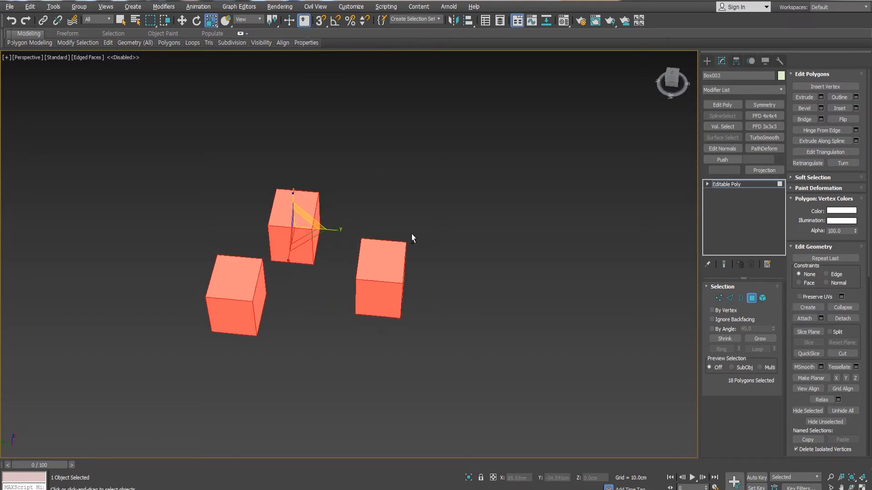
{"action": "left_click", "coordinate": [752, 298]}
{"action": "scroll", "coordinate": [355, 237], "scroll_direction": "down", "scroll_amount": 4}
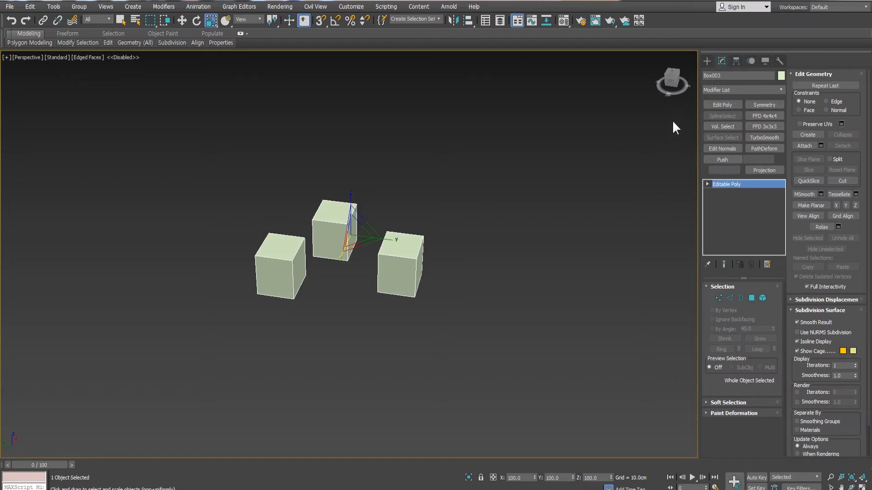
Step: Add an Unwrap UVW modifier to the three-cube object and open its UV editor
{"action": "left_click", "coordinate": [766, 89]}
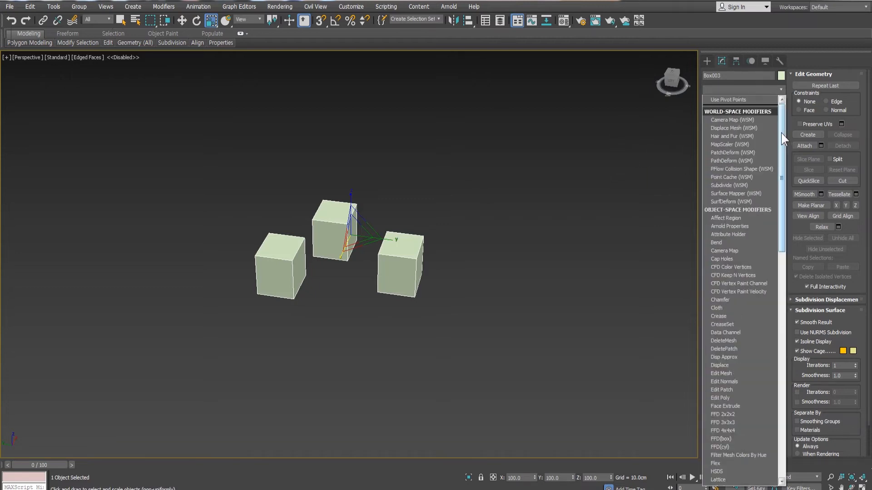
{"action": "left_click_drag", "start_coordinate": [781, 133], "coordinate": [774, 376]}
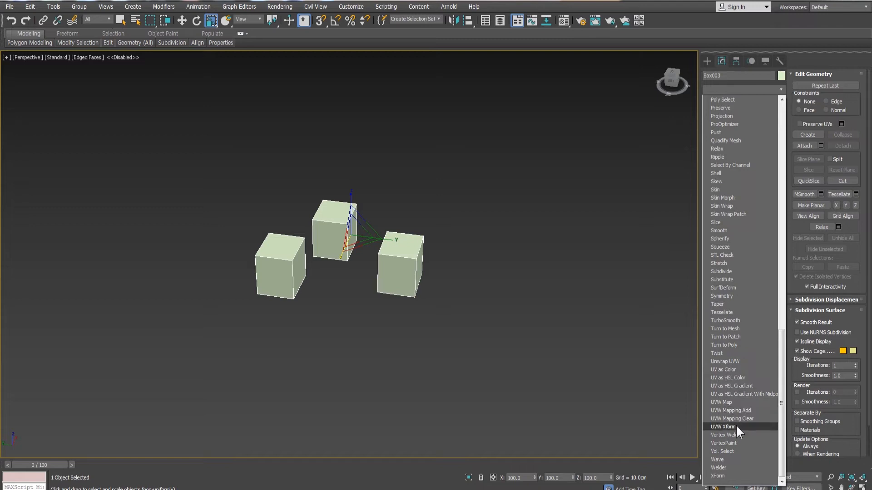
{"action": "left_click", "coordinate": [725, 361]}
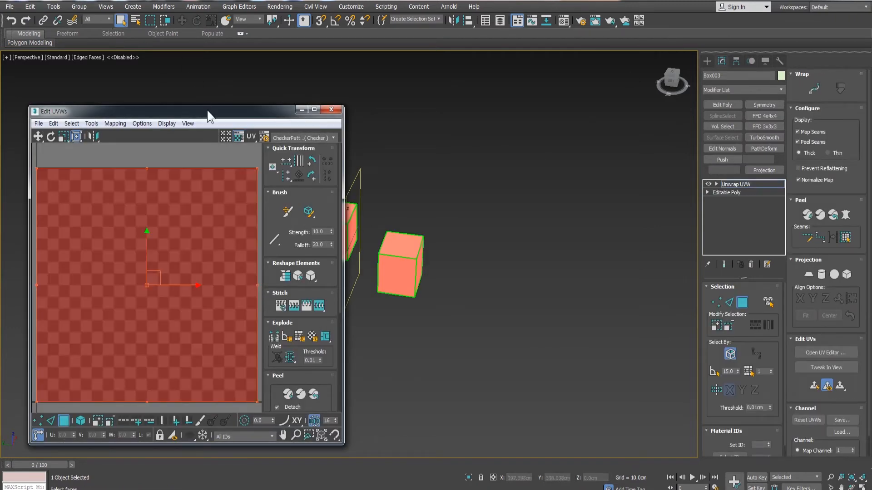
Step: Reposition and enlarge the Edit UVWs window, and frame the whole UV tile with space around it
{"action": "left_click_drag", "start_coordinate": [201, 109], "coordinate": [284, 26]}
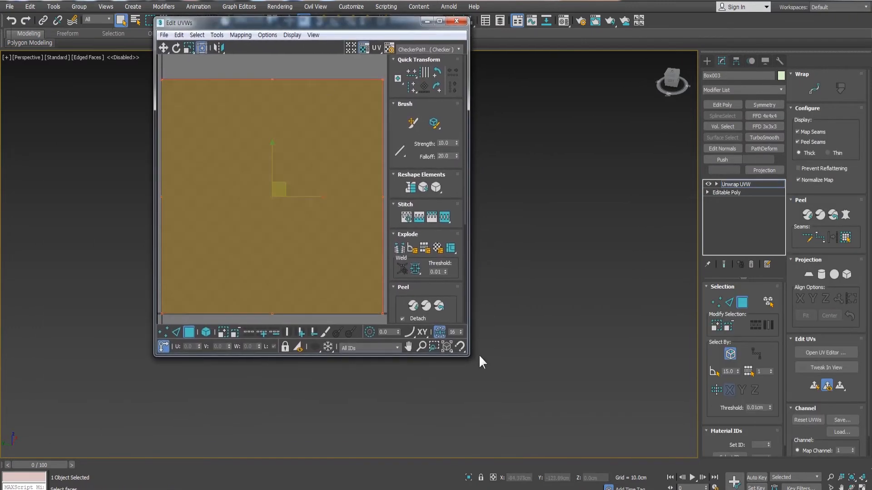
{"action": "left_click_drag", "start_coordinate": [467, 352], "coordinate": [668, 435]}
{"action": "scroll", "coordinate": [412, 190], "scroll_direction": "down", "scroll_amount": 4}
{"action": "middle_click_drag", "start_coordinate": [510, 192], "coordinate": [475, 231]}
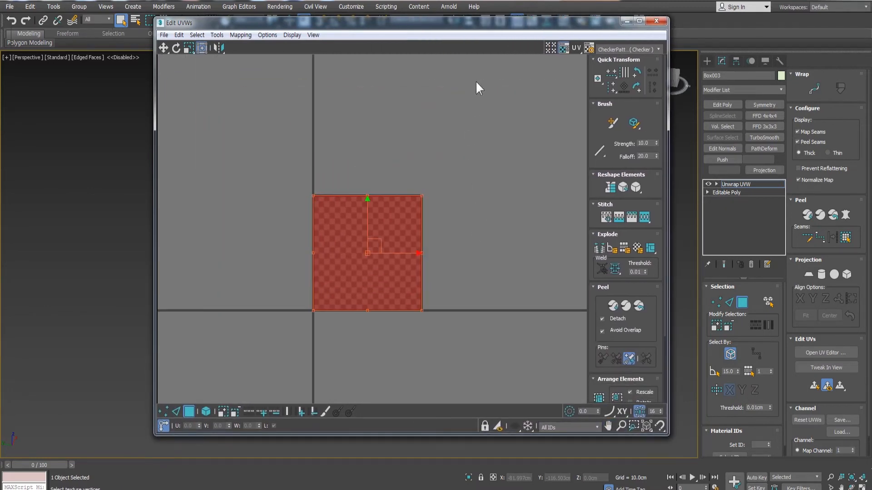
{"action": "left_click_drag", "start_coordinate": [468, 30], "coordinate": [427, 1]}
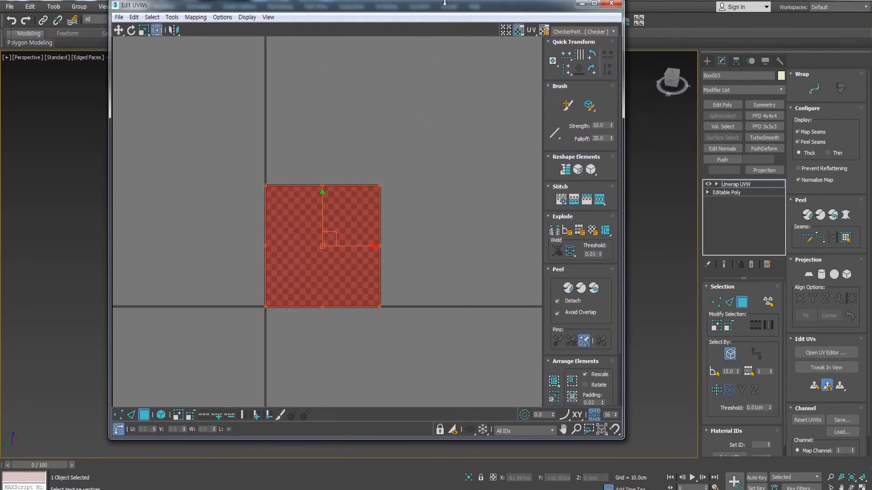
{"action": "left_click_drag", "start_coordinate": [625, 124], "coordinate": [580, 136]}
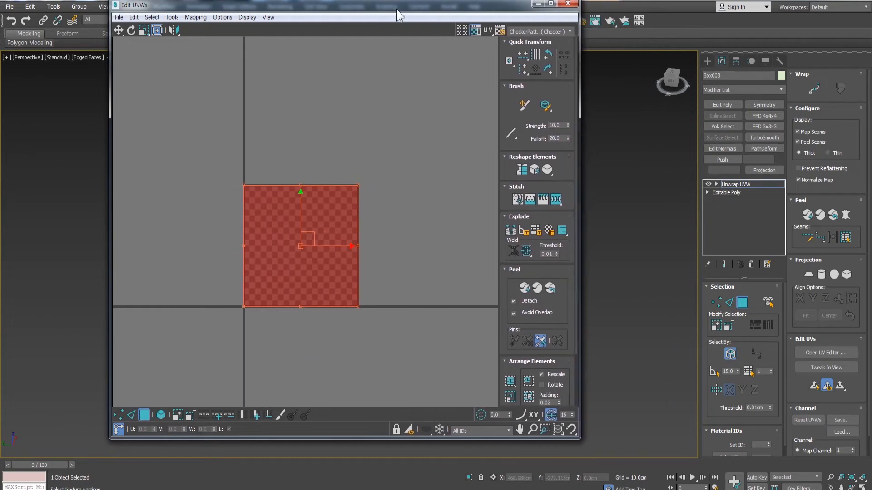
{"action": "left_click_drag", "start_coordinate": [397, 7], "coordinate": [378, 34]}
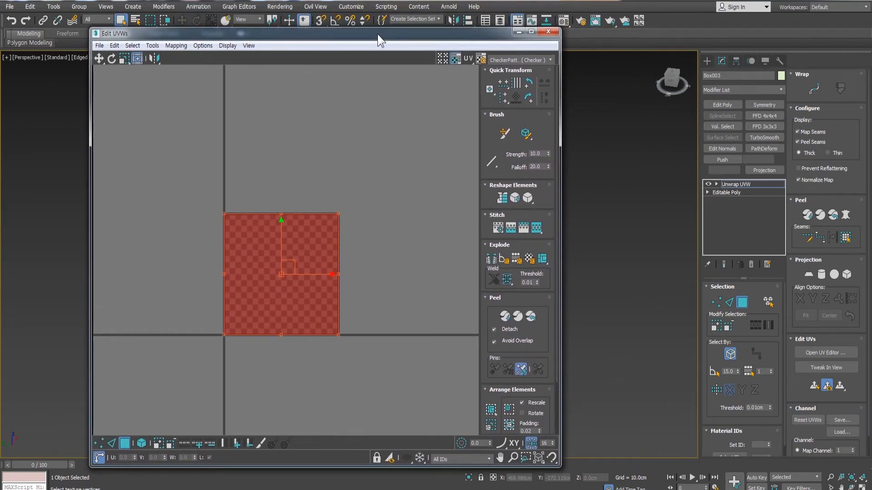
{"action": "middle_click_drag", "start_coordinate": [261, 211], "coordinate": [290, 203]}
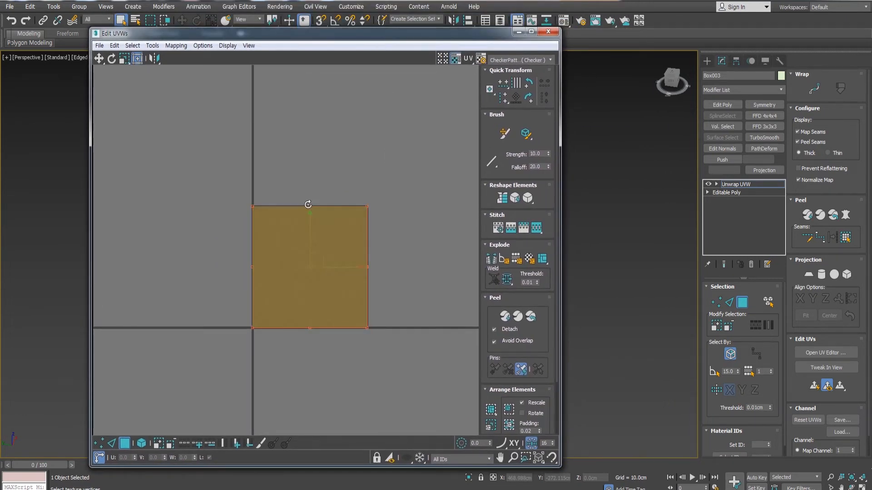
{"action": "left_click_drag", "start_coordinate": [241, 35], "coordinate": [273, 23]}
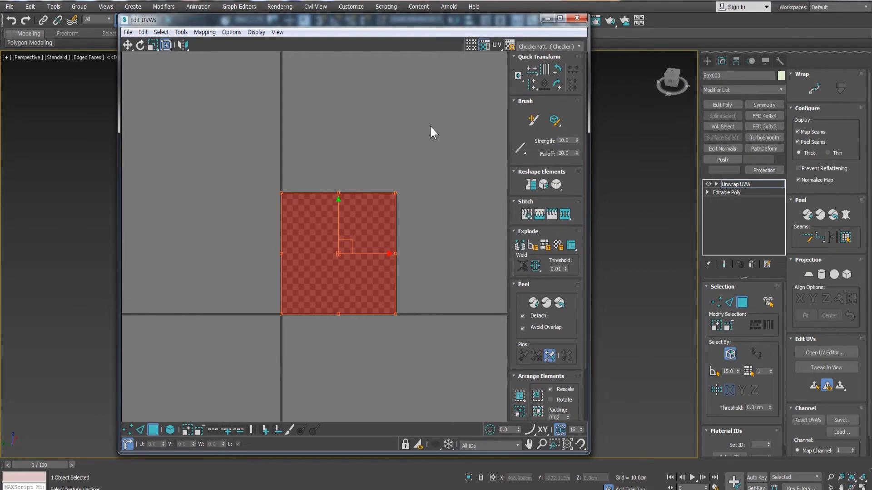
{"action": "left_click_drag", "start_coordinate": [405, 18], "coordinate": [437, 31]}
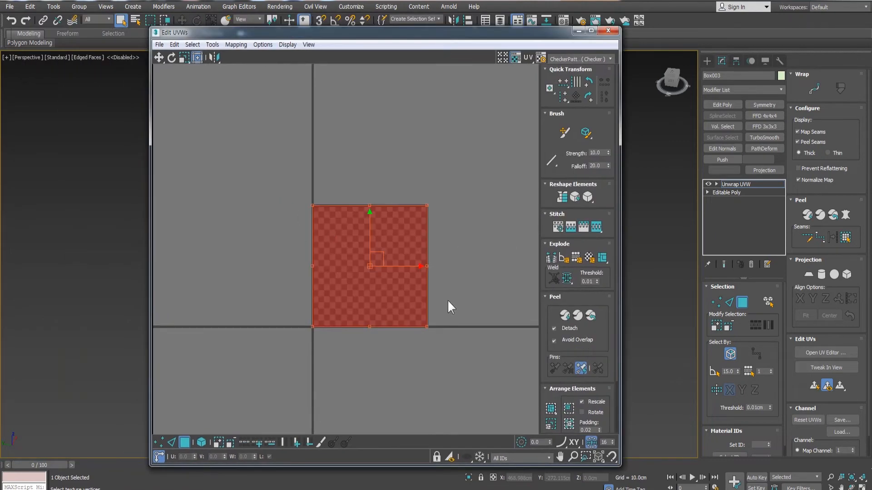
{"action": "left_click_drag", "start_coordinate": [170, 32], "coordinate": [130, 54]}
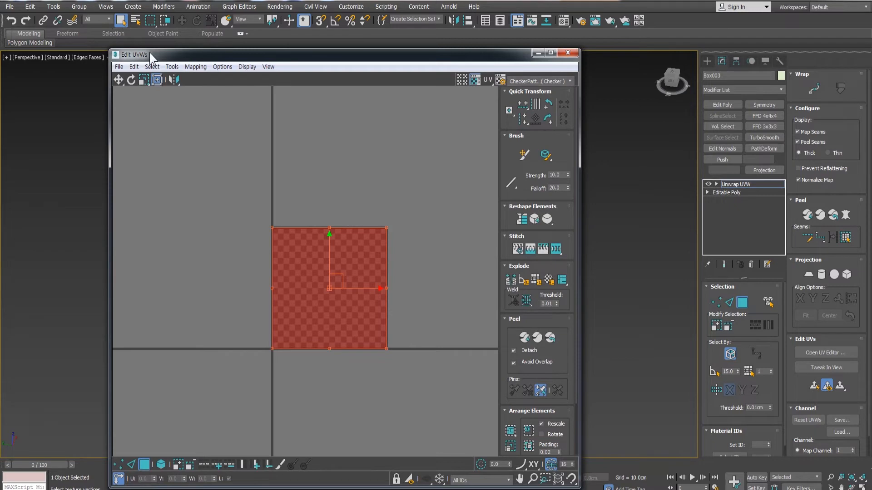
{"action": "left_click_drag", "start_coordinate": [224, 58], "coordinate": [214, 55]}
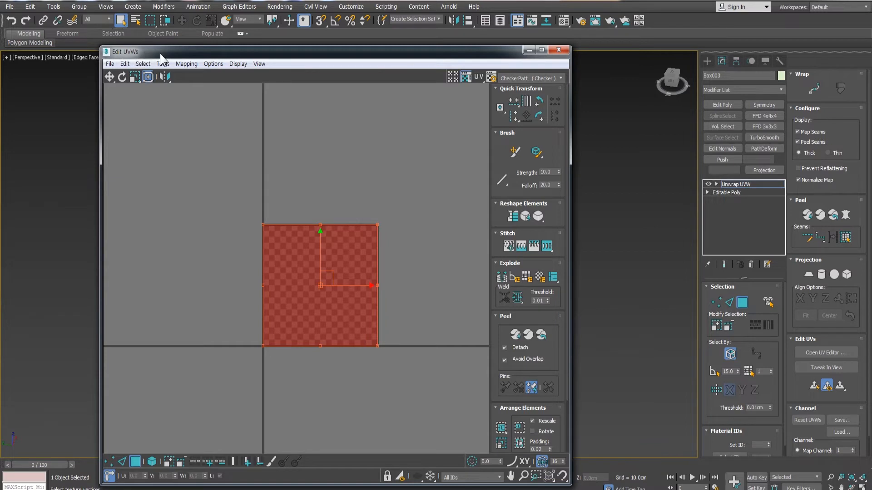
{"action": "mouse_move", "coordinate": [113, 46]}
{"action": "left_mouse_down"}
{"action": "mouse_move", "coordinate": [144, 110]}
{"action": "mouse_move", "coordinate": [123, 51]}
{"action": "left_mouse_up"}
{"action": "left_click_drag", "start_coordinate": [386, 49], "coordinate": [446, 130]}
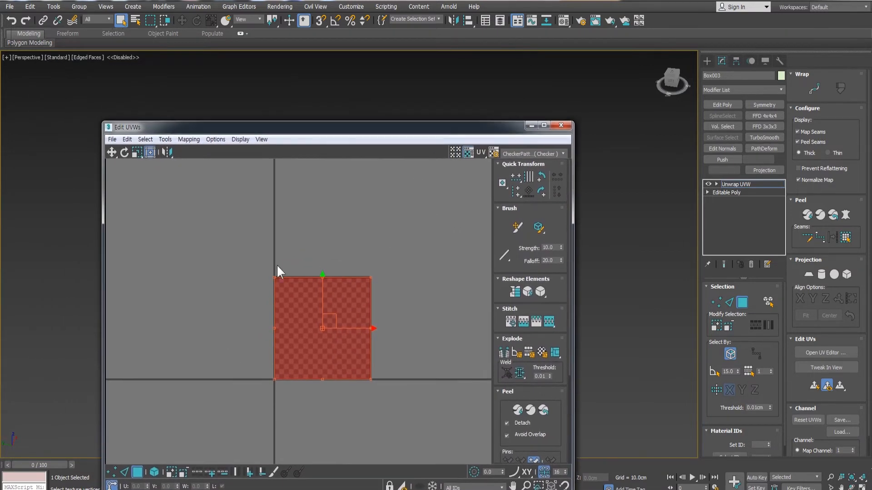
{"action": "left_click_drag", "start_coordinate": [388, 127], "coordinate": [406, 92]}
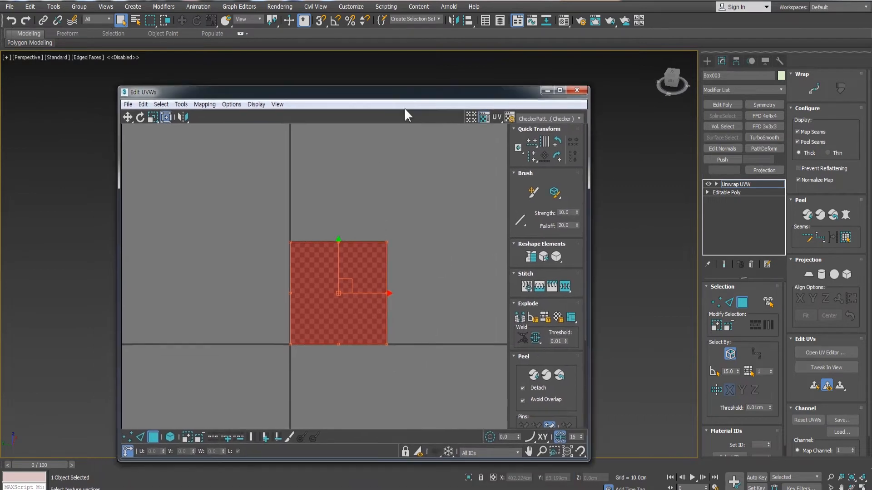
Step: With Keyboard Shortcut Override turned off, select all UV faces and switch on the 3D and angle snaps
{"action": "left_click", "coordinate": [662, 139]}
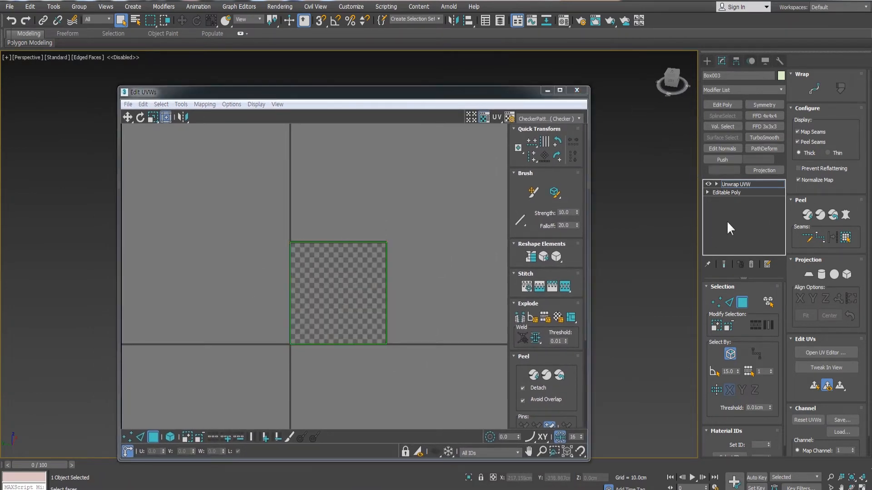
{"action": "left_click", "coordinate": [385, 222]}
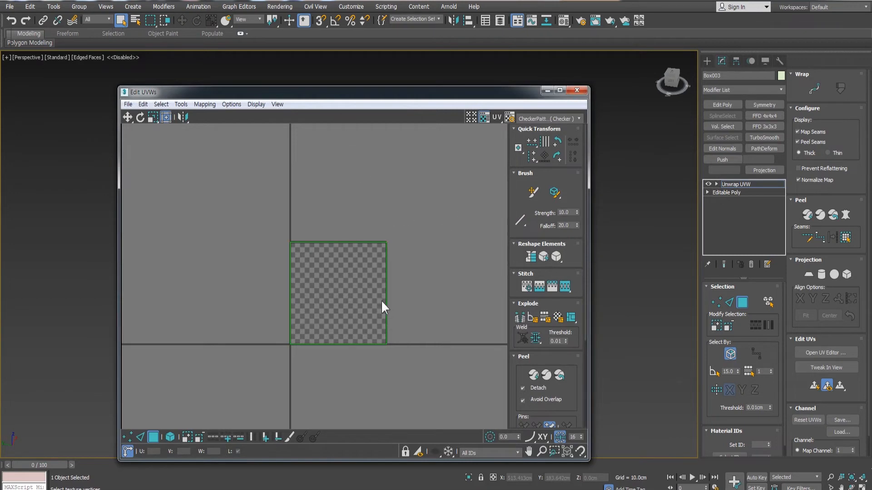
{"action": "left_click", "coordinate": [321, 259]}
{"action": "left_click", "coordinate": [376, 149]}
{"action": "left_click", "coordinate": [306, 20]}
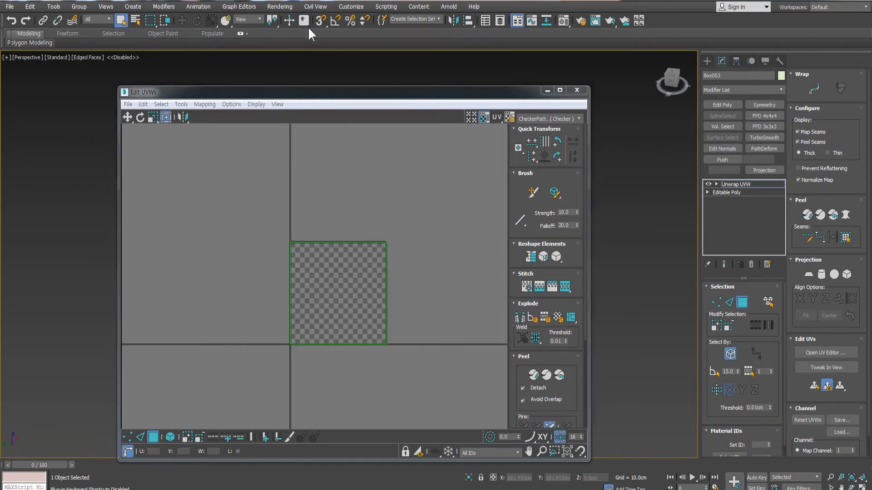
{"action": "left_click_drag", "start_coordinate": [422, 217], "coordinate": [221, 414]}
{"action": "key", "text": "a"}
{"action": "key", "text": "s"}
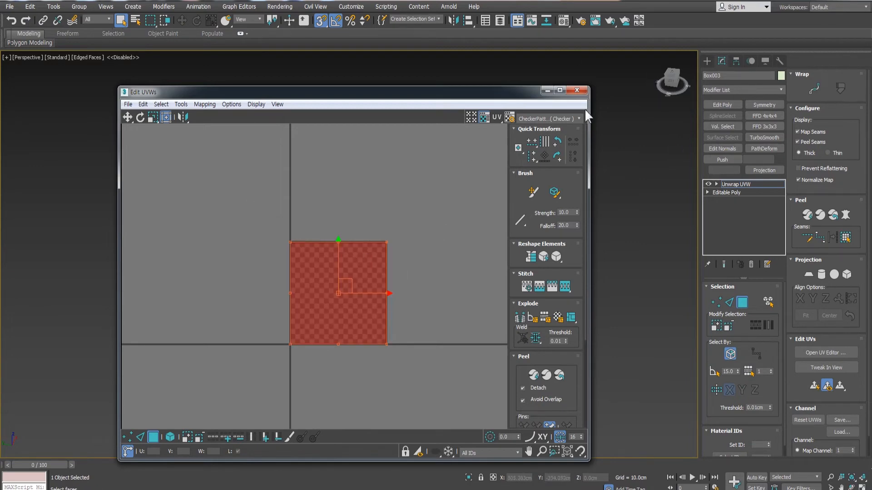
Step: Reselect all UV faces with Keyboard Shortcut Override turned on, and reposition the Edit UVWs window higher over the viewport
{"action": "left_click_drag", "start_coordinate": [514, 93], "coordinate": [572, 92]}
{"action": "left_click", "coordinate": [604, 193]}
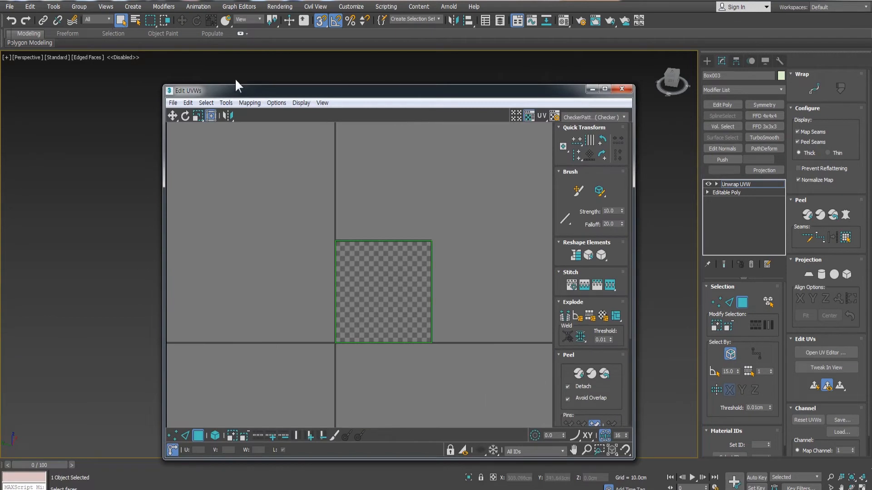
{"action": "left_click_drag", "start_coordinate": [510, 92], "coordinate": [475, 91]}
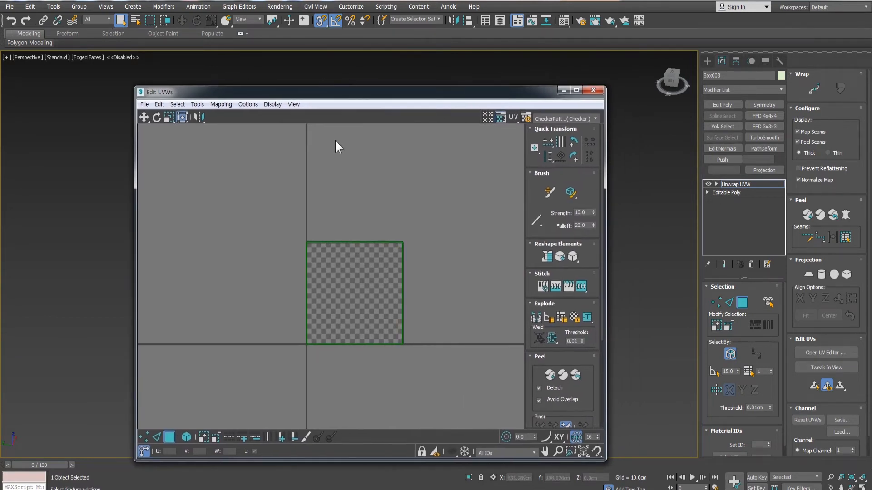
{"action": "left_click_drag", "start_coordinate": [274, 210], "coordinate": [477, 414]}
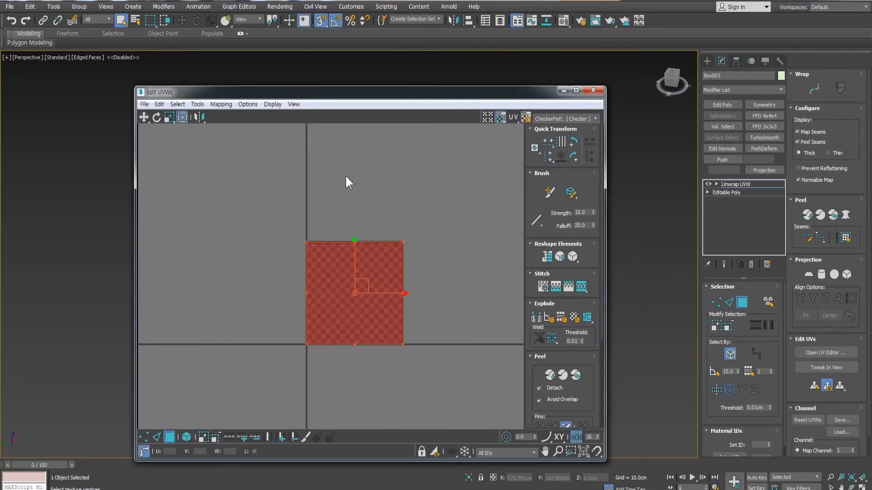
{"action": "left_click_drag", "start_coordinate": [472, 85], "coordinate": [471, 60]}
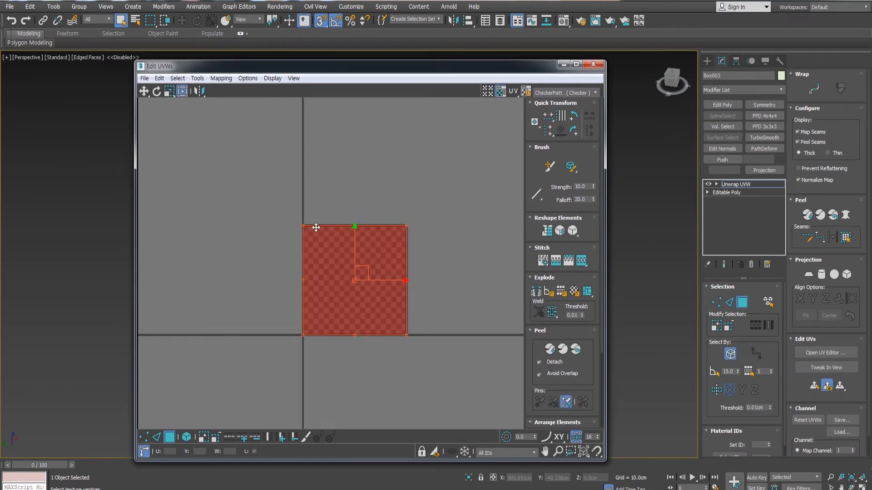
{"action": "left_click_drag", "start_coordinate": [412, 71], "coordinate": [395, 71]}
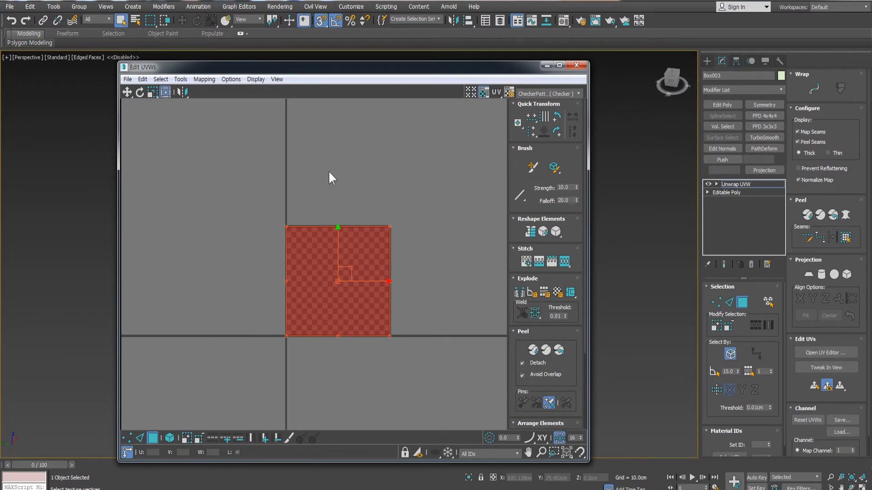
{"action": "middle_click_drag", "start_coordinate": [371, 187], "coordinate": [349, 186]}
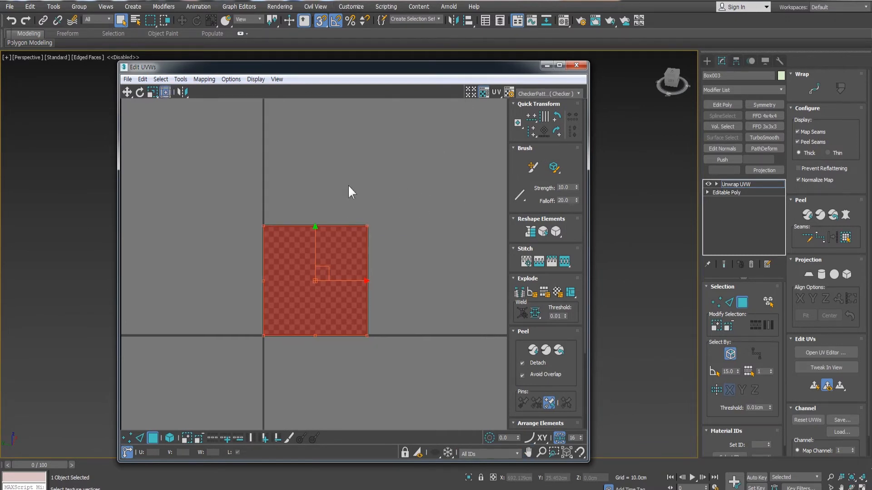
Step: Switch the UV editor to Vertex level, try aligning all UV vertices into a single point, and undo the alignment
{"action": "left_click", "coordinate": [127, 438]}
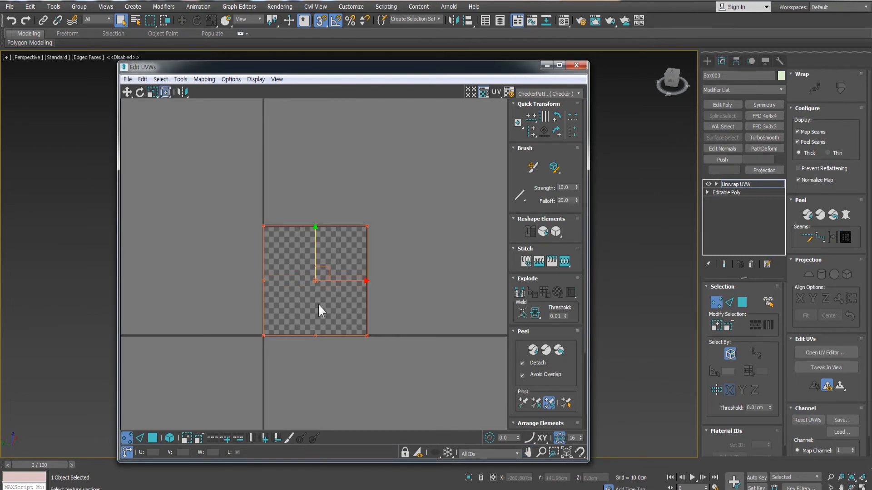
{"action": "left_click_drag", "start_coordinate": [362, 68], "coordinate": [383, 91]}
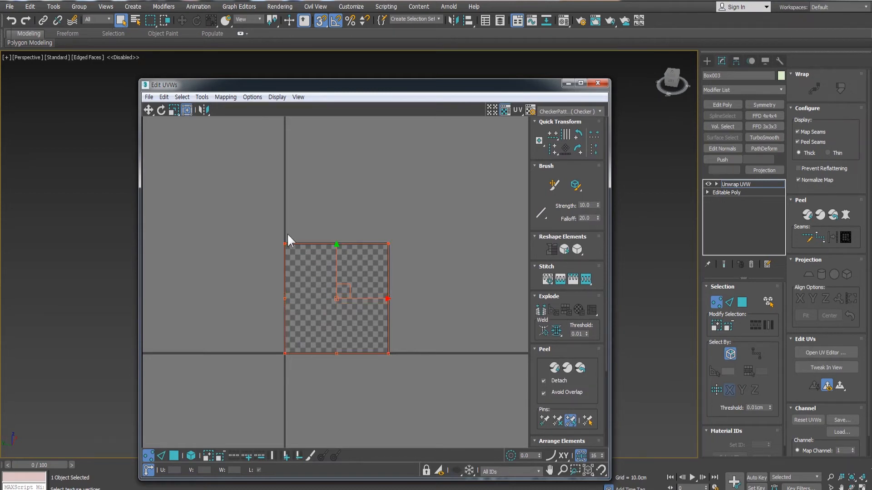
{"action": "key", "text": "ctrl+z"}
{"action": "key", "text": "ctrl+z"}
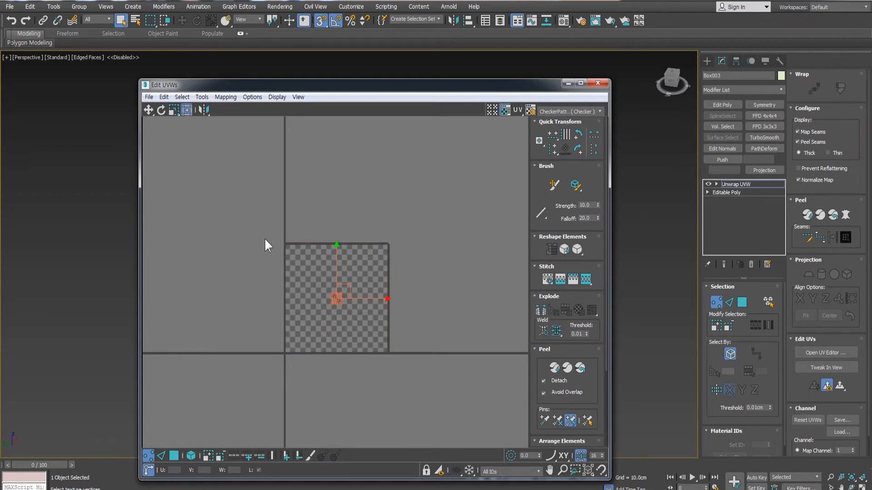
{"action": "key", "text": "ctrl+y"}
{"action": "key", "text": "ctrl+y"}
{"action": "key", "text": "ctrl+z"}
{"action": "key", "text": "ctrl+z"}
{"action": "key", "text": "ctrl+y"}
{"action": "key", "text": "ctrl+y"}
Step: Move the Edit UVWs window away from the cubes, and toggle the 3D and angle snaps with Keyboard Shortcut Override turned off
{"action": "left_click_drag", "start_coordinate": [549, 94], "coordinate": [273, 200]}
{"action": "left_click", "coordinate": [304, 20]}
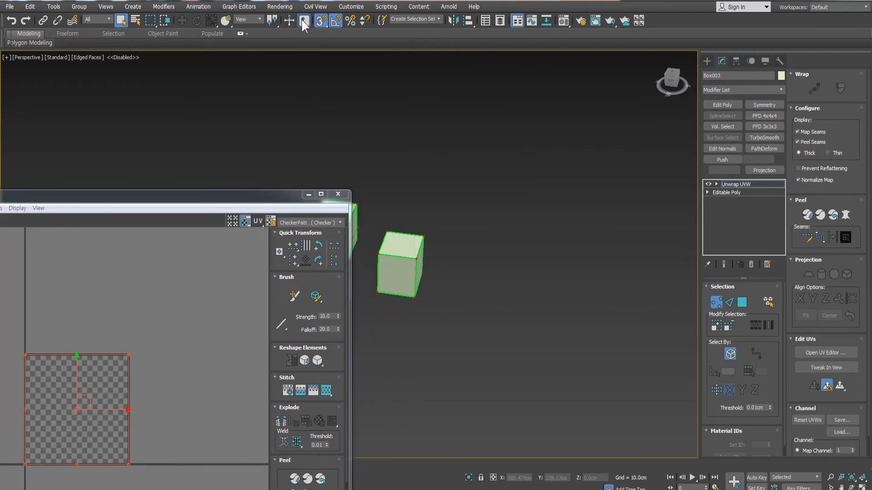
{"action": "middle_click_drag", "start_coordinate": [420, 226], "coordinate": [556, 241]}
{"action": "scroll", "coordinate": [559, 274], "scroll_direction": "up", "scroll_amount": 2}
{"action": "middle_click_drag", "start_coordinate": [560, 273], "coordinate": [608, 233]}
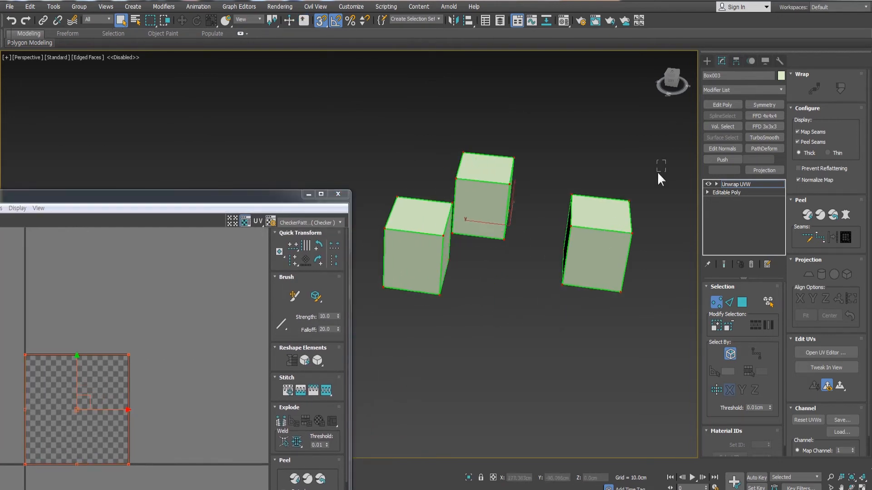
{"action": "middle_click_drag", "start_coordinate": [568, 301], "coordinate": [548, 318]}
{"action": "key", "text": "a"}
{"action": "key", "text": "s"}
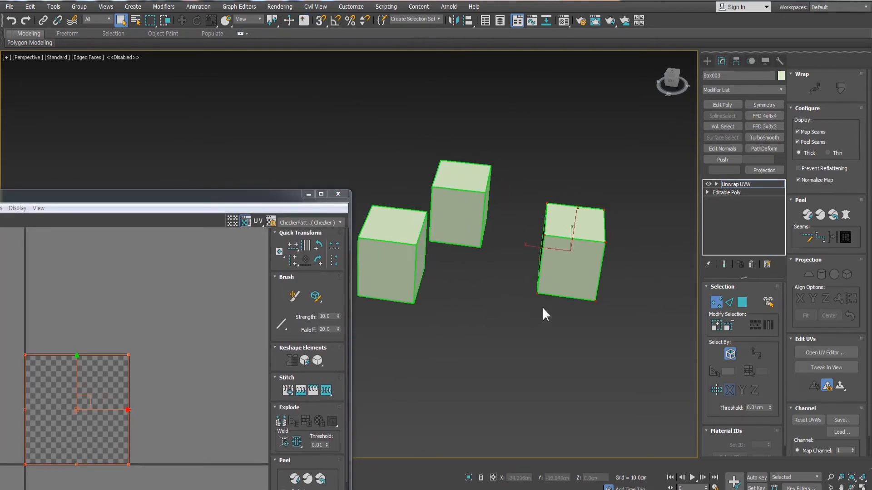
{"action": "key", "text": "a"}
{"action": "key", "text": "s"}
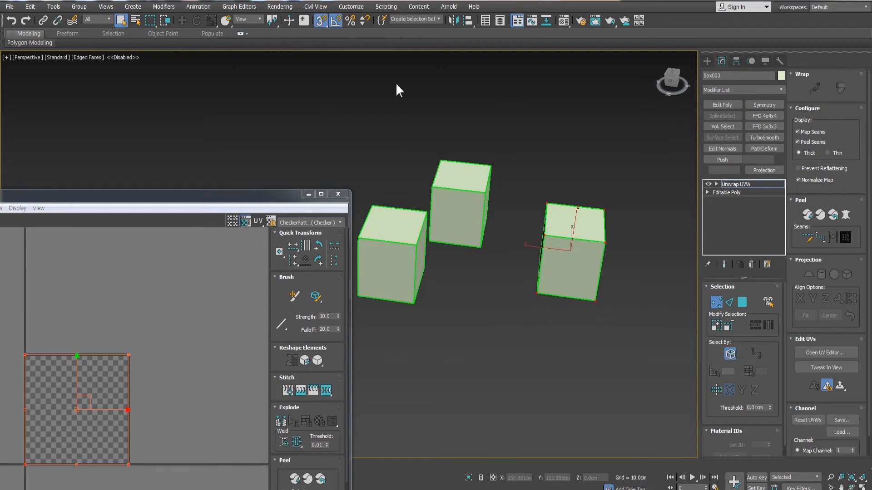
Step: Toggle the 3D snap and angle snap repeatedly with the cubes in view
{"action": "left_click", "coordinate": [336, 20]}
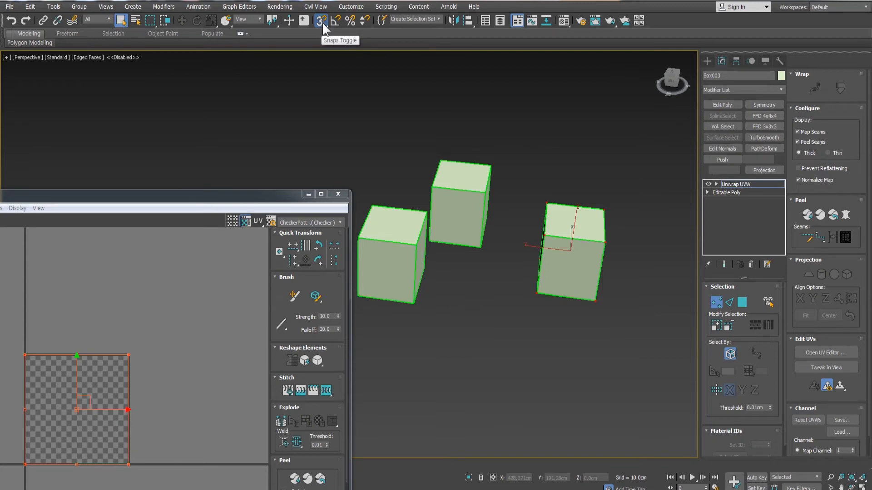
{"action": "key", "text": "s"}
{"action": "key", "text": "a"}
{"action": "key", "text": "s"}
{"action": "key", "text": "a"}
{"action": "key", "text": "s"}
{"action": "key", "text": "a"}
{"action": "key", "text": "s"}
{"action": "key", "text": "a"}
{"action": "key", "text": "s"}
Step: Move the Edit UVWs window back over the viewport and toggle the 3D and angle snaps from within it
{"action": "left_click_drag", "start_coordinate": [257, 195], "coordinate": [531, 101]}
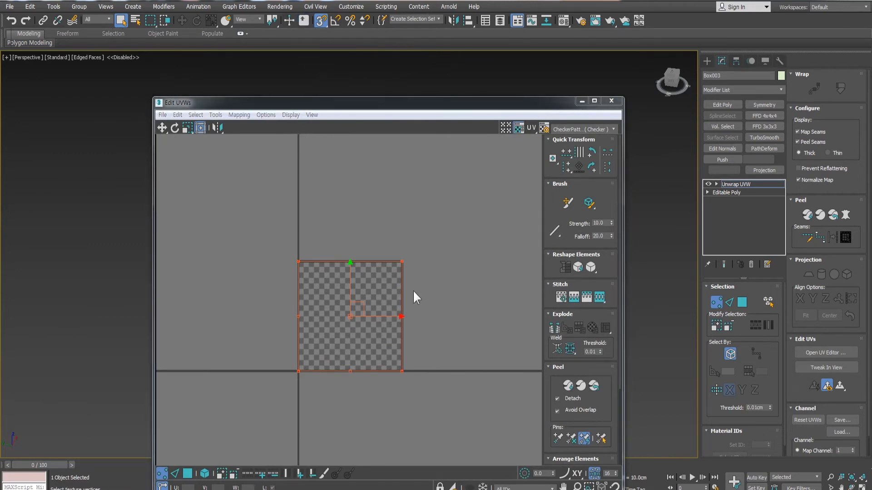
{"action": "middle_click_drag", "start_coordinate": [358, 304], "coordinate": [356, 242]}
{"action": "key", "text": "a"}
{"action": "key", "text": "s"}
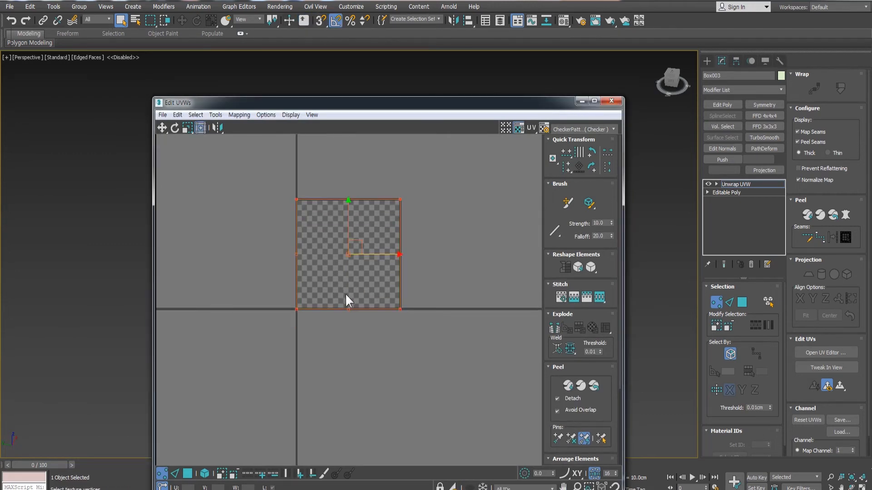
{"action": "key", "text": "a"}
{"action": "key", "text": "s"}
{"action": "key", "text": "a"}
{"action": "key", "text": "s"}
Step: Select the UV vertices along the tile's upper edge, move them above the tile, and lower them back to the edge, toggling snaps in between
{"action": "left_click_drag", "start_coordinate": [422, 173], "coordinate": [285, 262]}
{"action": "left_click_drag", "start_coordinate": [349, 150], "coordinate": [353, 116]}
{"action": "key", "text": "a"}
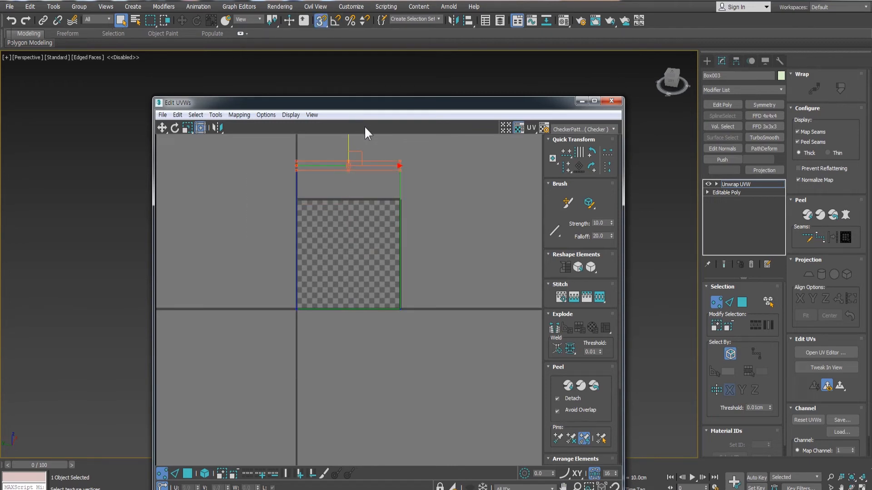
{"action": "key", "text": "s"}
{"action": "left_click", "coordinate": [335, 21]}
{"action": "left_click", "coordinate": [323, 20]}
{"action": "left_click_drag", "start_coordinate": [348, 144], "coordinate": [348, 174]}
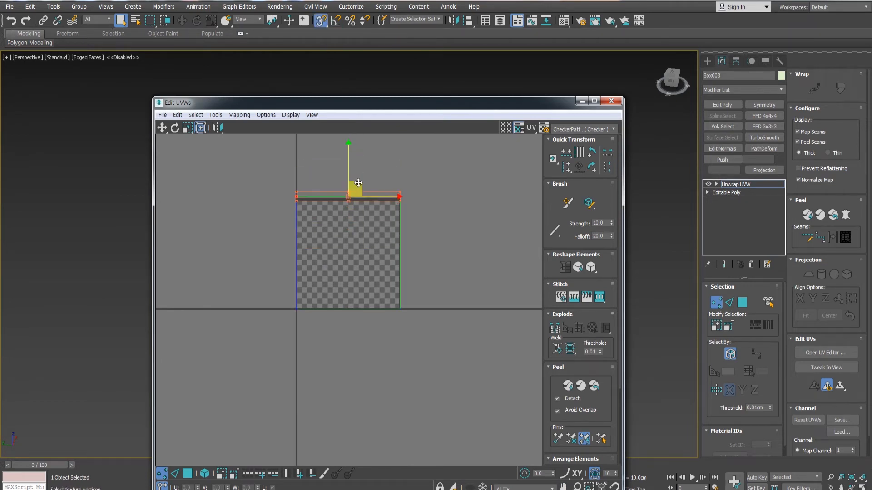
Step: Turn on Keyboard Shortcut Override, try aligning the upper UV vertices to the middle of the tile's width, and undo the alignment
{"action": "left_click", "coordinate": [304, 20]}
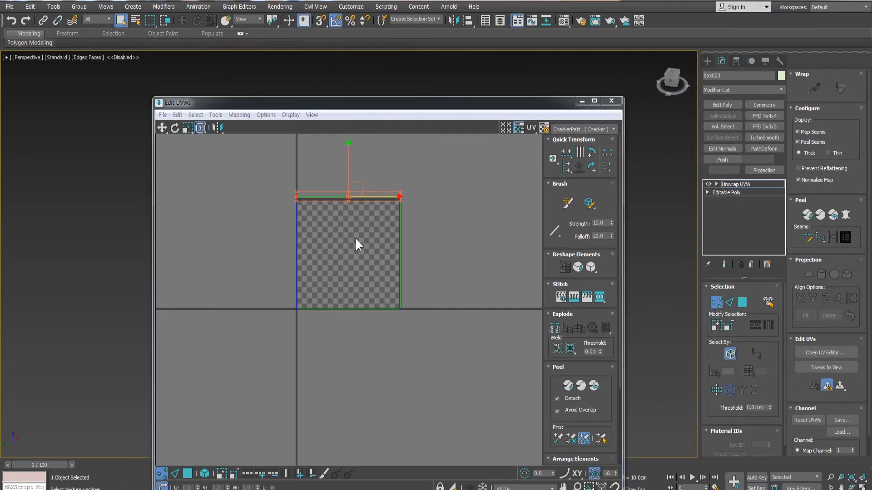
{"action": "left_click", "coordinate": [284, 178]}
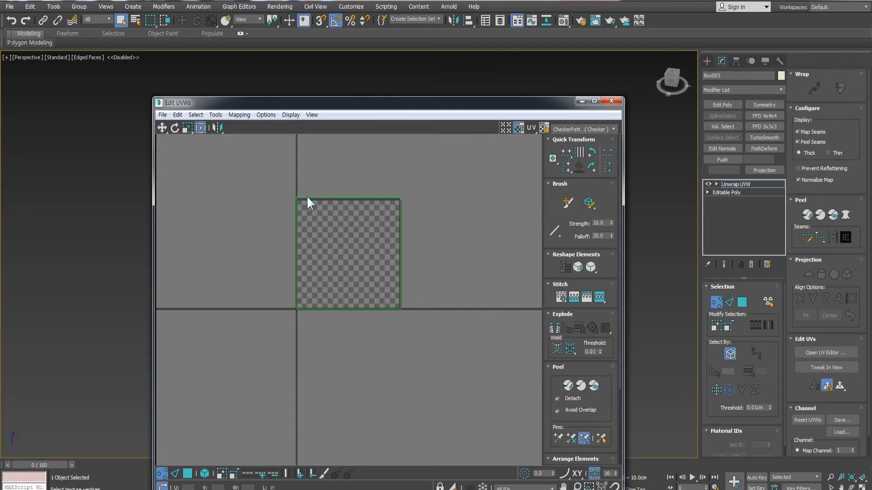
{"action": "left_click_drag", "start_coordinate": [440, 241], "coordinate": [422, 233]}
{"action": "key", "text": "ctrl+w"}
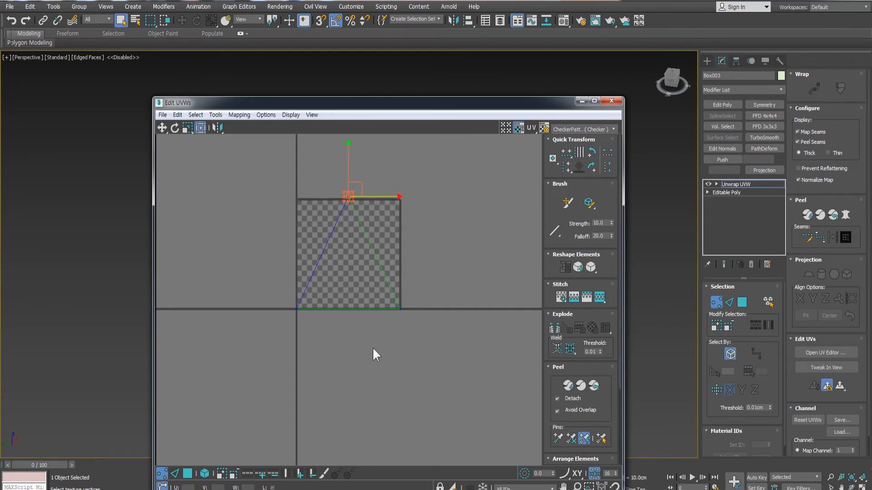
{"action": "left_click_drag", "start_coordinate": [372, 347], "coordinate": [455, 369]}
{"action": "key", "text": "ctrl+w"}
{"action": "key", "text": "ctrl+z"}
{"action": "key", "text": "ctrl+z"}
{"action": "key", "text": "ctrl+z"}
Step: Select all UV vertices, try aligning them along the tile's horizontal centre line, undo the alignment, and clear the selection
{"action": "left_click_drag", "start_coordinate": [284, 170], "coordinate": [464, 302]}
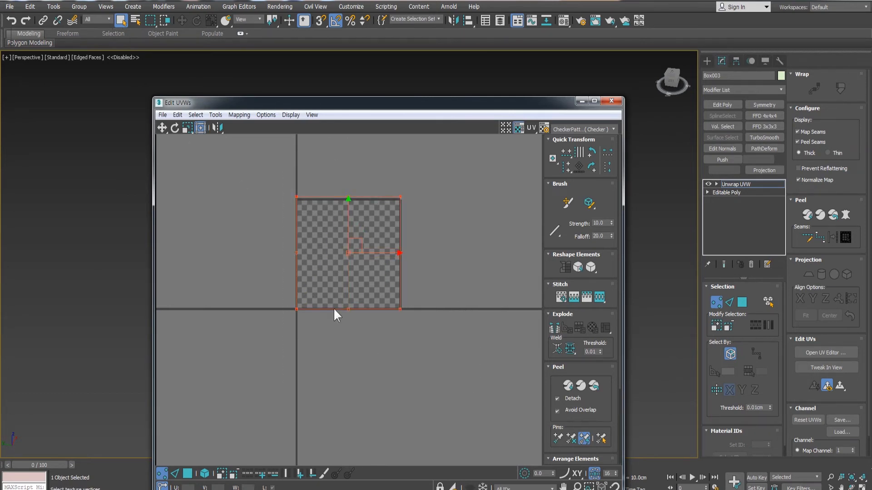
{"action": "left_click", "coordinate": [391, 173]}
{"action": "key", "text": "ctrl+z"}
{"action": "key", "text": "ctrl+z"}
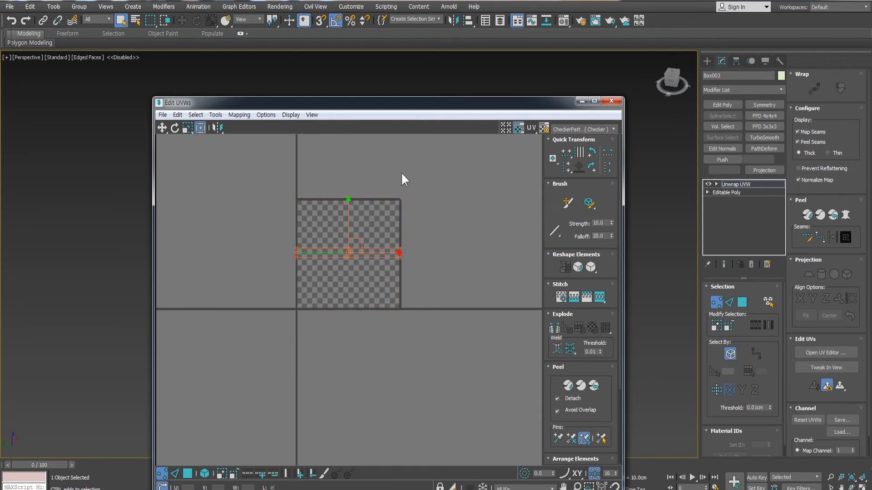
{"action": "left_click", "coordinate": [452, 277]}
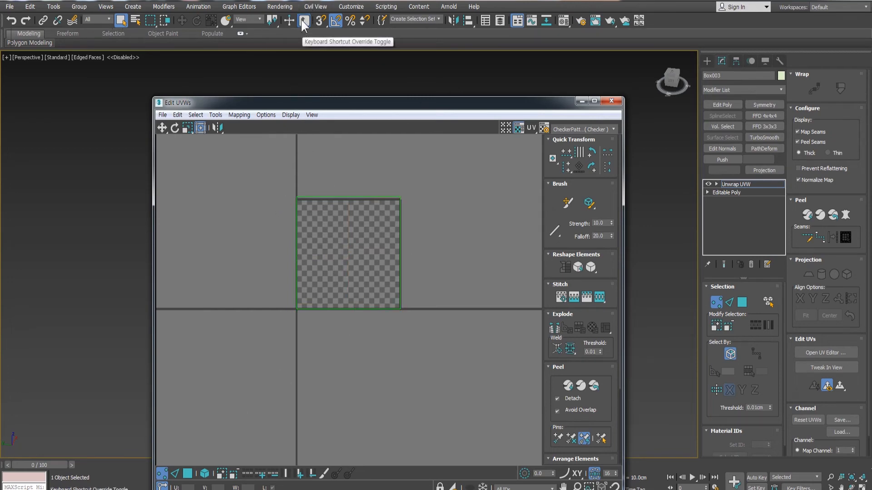
Step: Close the Edit UVWs window and convert the three-cube object to an Editable Poly
{"action": "left_click_drag", "start_coordinate": [290, 105], "coordinate": [297, 71]}
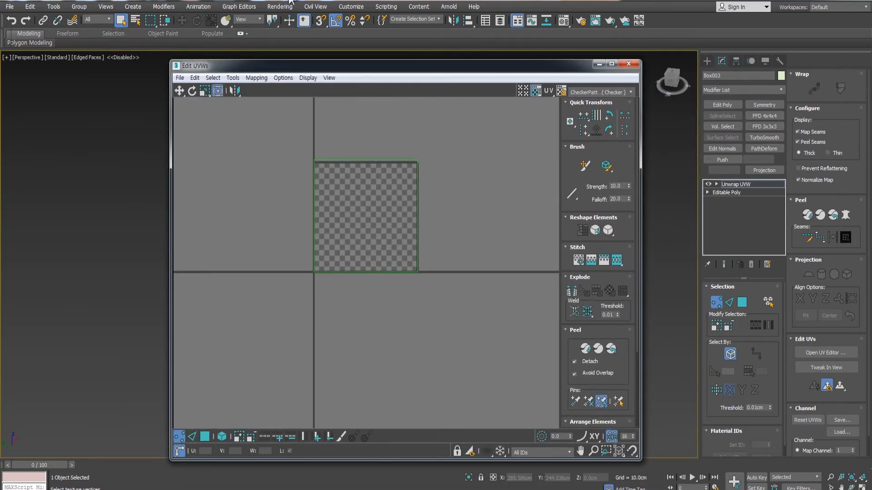
{"action": "left_click", "coordinate": [303, 21]}
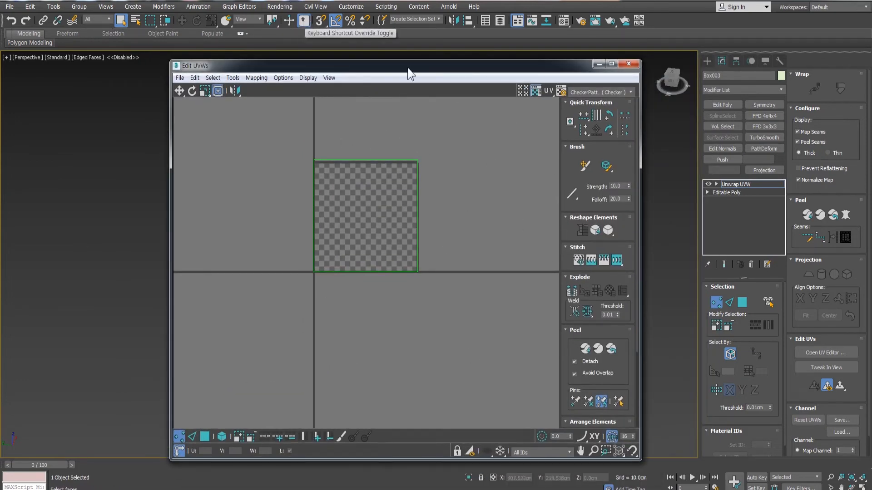
{"action": "left_click", "coordinate": [628, 64]}
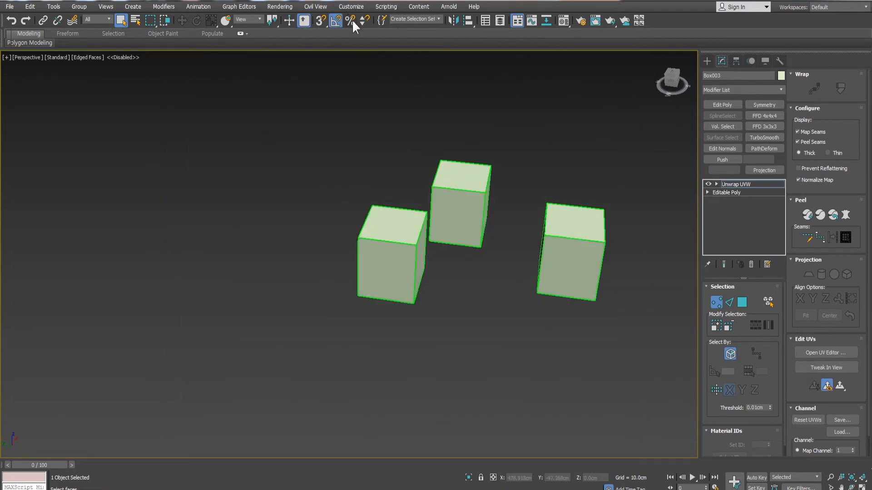
{"action": "right_click", "coordinate": [457, 203]}
{"action": "mouse_move", "coordinate": [530, 302]}
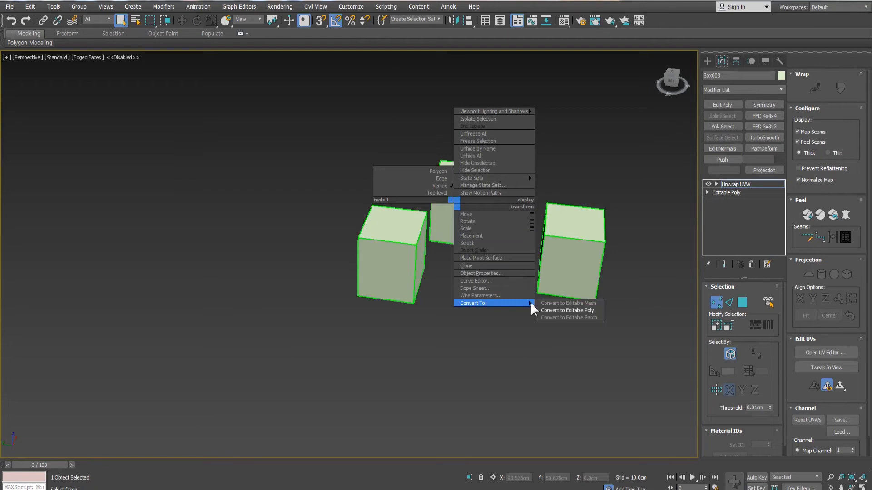
{"action": "left_click", "coordinate": [563, 310]}
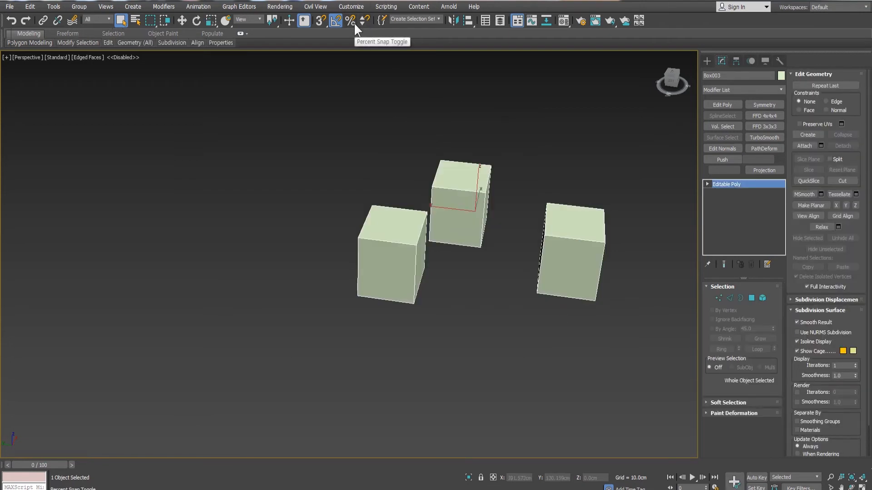
Step: Turn on the 3D snap and select the left cube's near upper corner vertex at vertex level for moving
{"action": "left_click", "coordinate": [320, 19]}
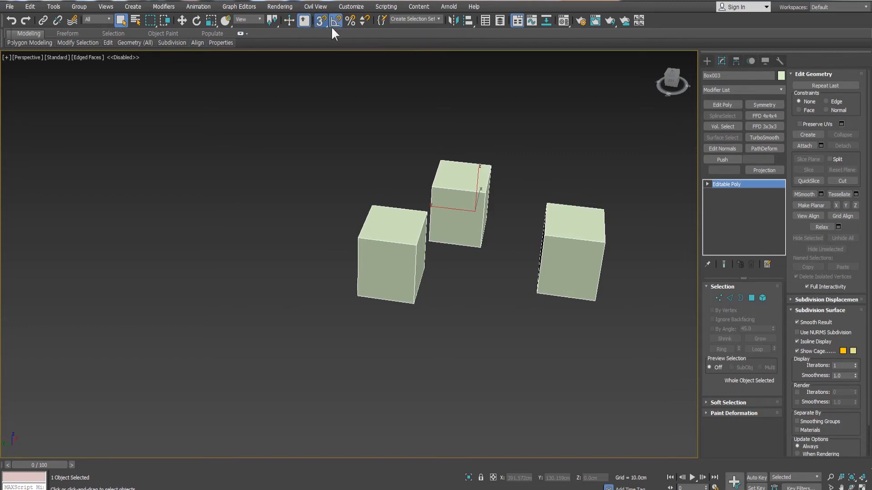
{"action": "middle_click_drag", "start_coordinate": [461, 257], "coordinate": [408, 301]}
{"action": "scroll", "coordinate": [416, 267], "scroll_direction": "up", "scroll_amount": 2}
{"action": "left_click", "coordinate": [718, 297]}
{"action": "left_click", "coordinate": [372, 281]}
{"action": "scroll", "coordinate": [428, 268], "scroll_direction": "up", "scroll_amount": 2}
{"action": "key", "text": "w"}
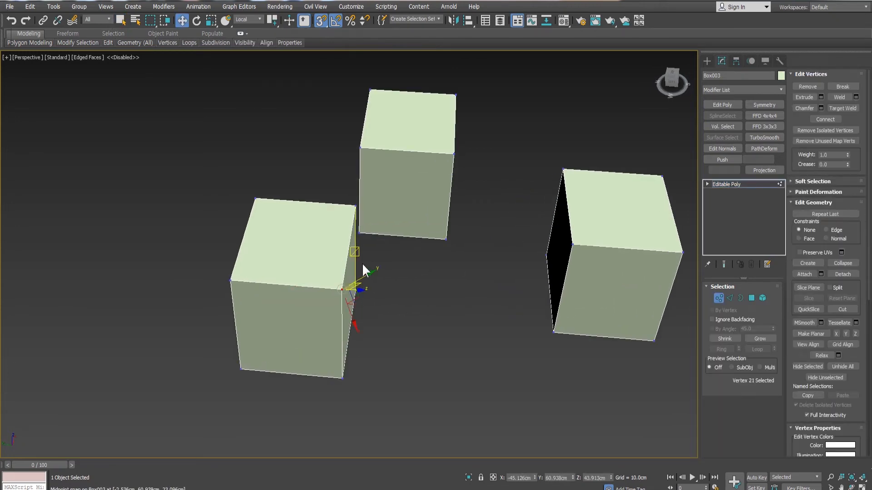
{"action": "middle_click_drag", "start_coordinate": [363, 269], "coordinate": [381, 143], "text": "alt"}
Step: Open Grid and Snap Settings, place the dialog clear of the cubes, and show its snap options
{"action": "right_click", "coordinate": [320, 19]}
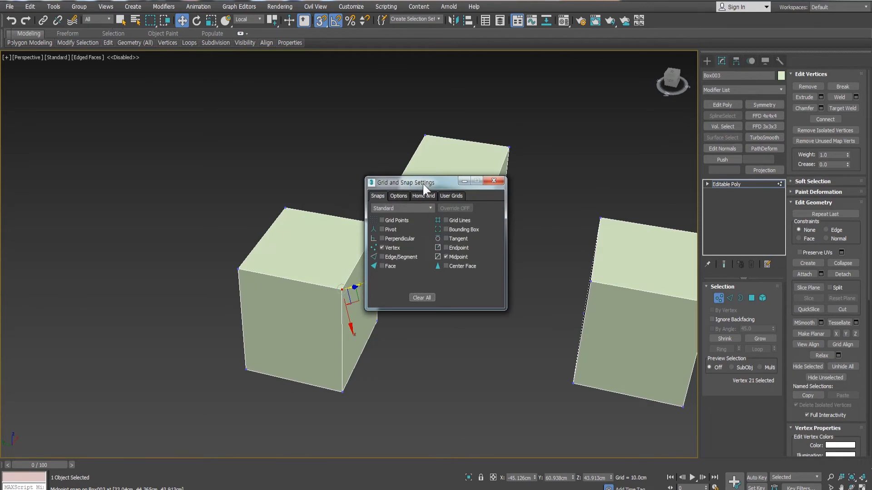
{"action": "left_click_drag", "start_coordinate": [424, 184], "coordinate": [169, 78]}
{"action": "left_click", "coordinate": [321, 20]}
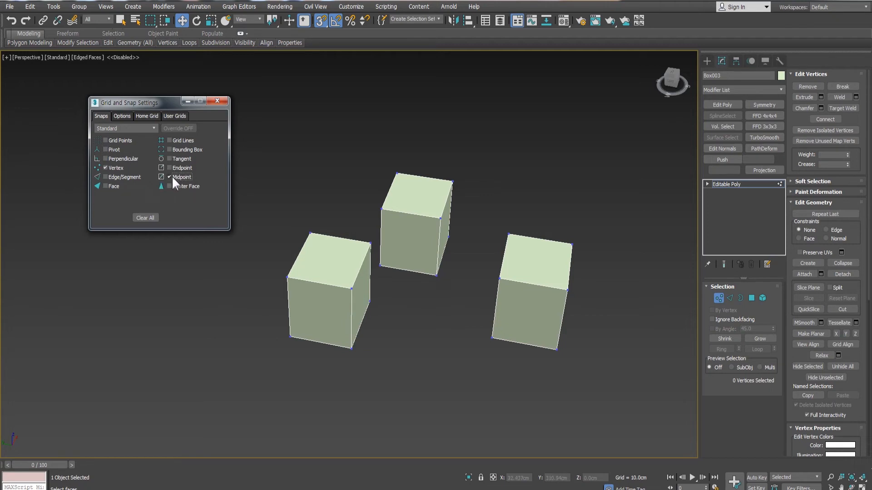
{"action": "left_click", "coordinate": [121, 117]}
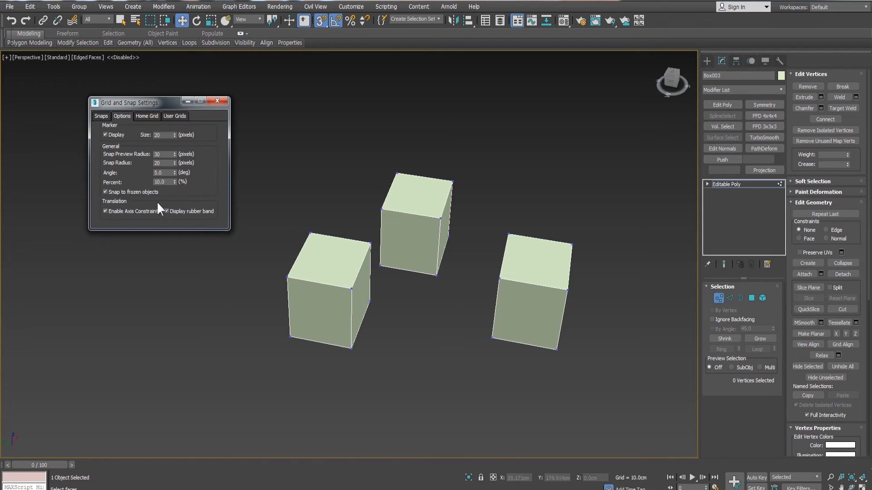
Step: Leave vertex level and freeze the three-cube object
{"action": "right_click", "coordinate": [352, 246]}
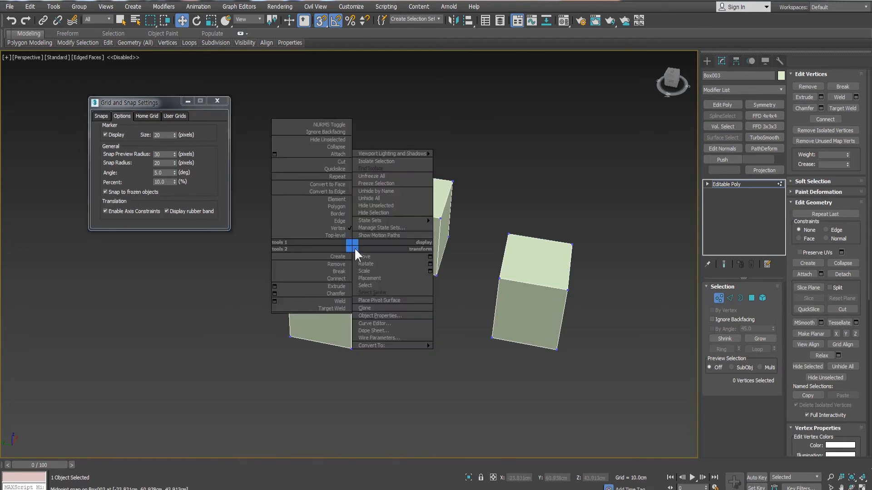
{"action": "left_click", "coordinate": [375, 183]}
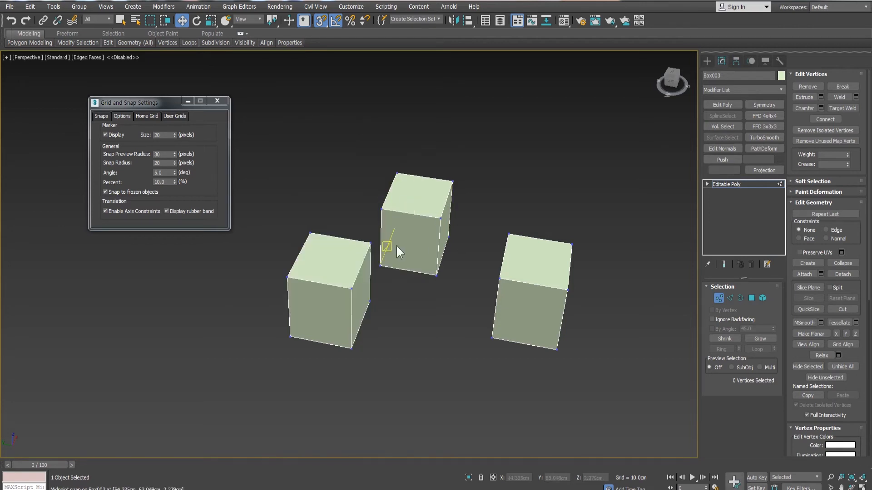
{"action": "left_click_drag", "start_coordinate": [310, 223], "coordinate": [377, 297]}
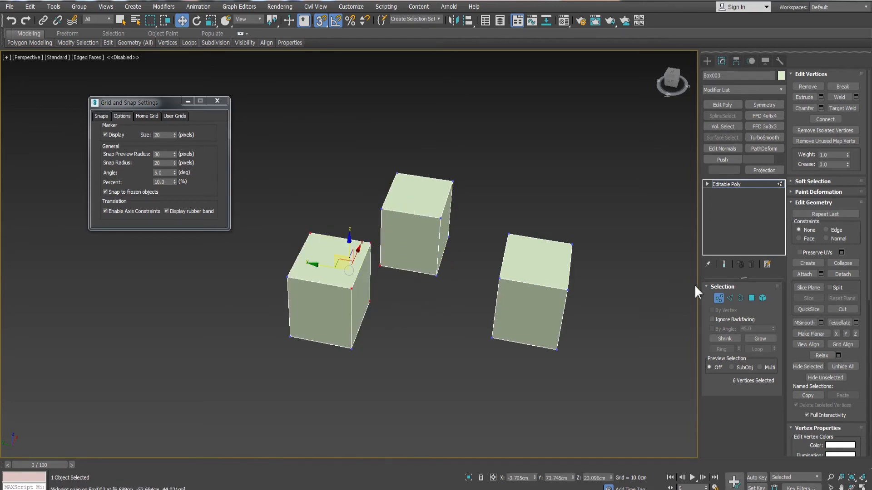
{"action": "left_click", "coordinate": [717, 299]}
{"action": "right_click", "coordinate": [421, 237]}
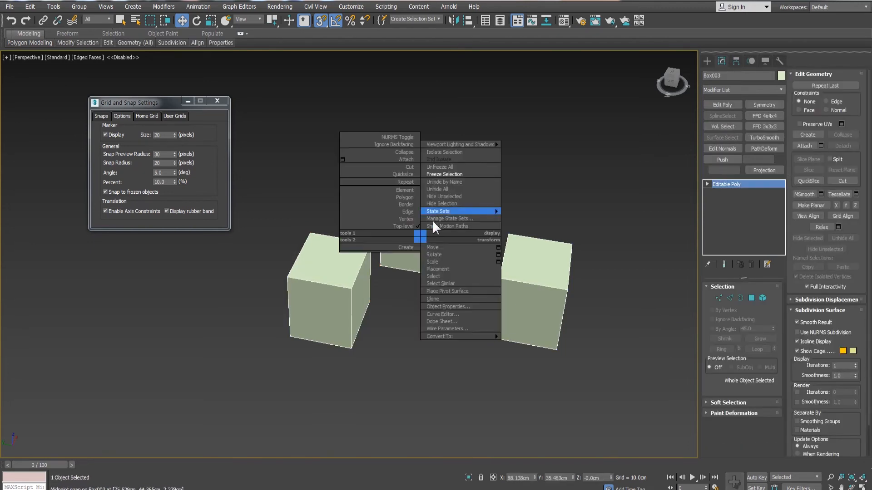
{"action": "left_click", "coordinate": [465, 175]}
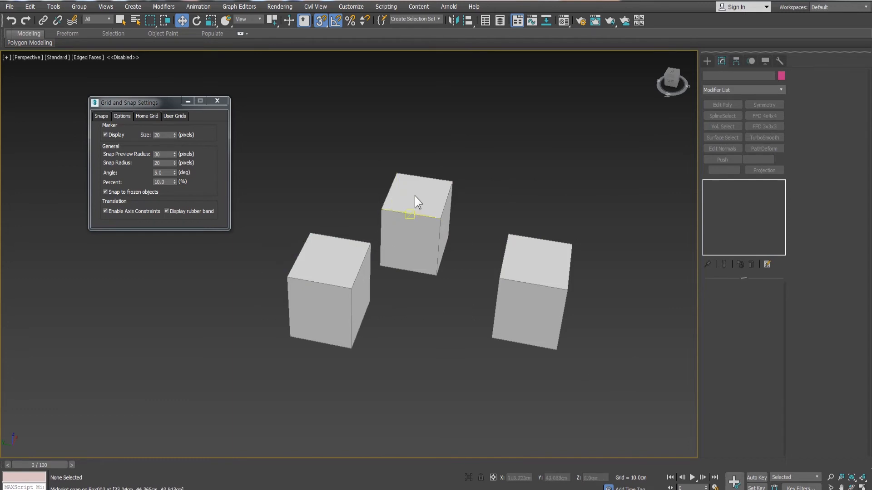
Step: Turn off the 3D snap, try to select the frozen cubes, and unfreeze all objects
{"action": "key", "text": "s"}
{"action": "left_click_drag", "start_coordinate": [435, 197], "coordinate": [516, 271]}
{"action": "left_click_drag", "start_coordinate": [384, 244], "coordinate": [377, 194]}
{"action": "left_click_drag", "start_coordinate": [307, 133], "coordinate": [520, 365]}
{"action": "right_click", "coordinate": [383, 200]}
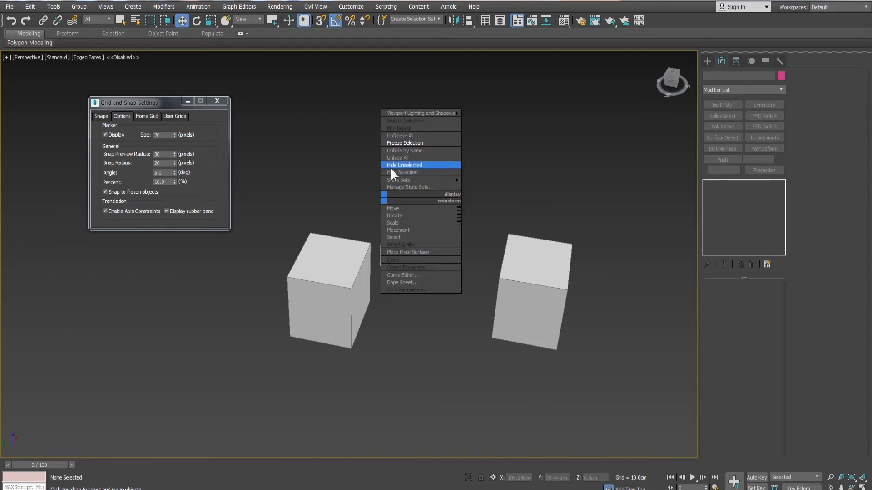
{"action": "right_click", "coordinate": [435, 246]}
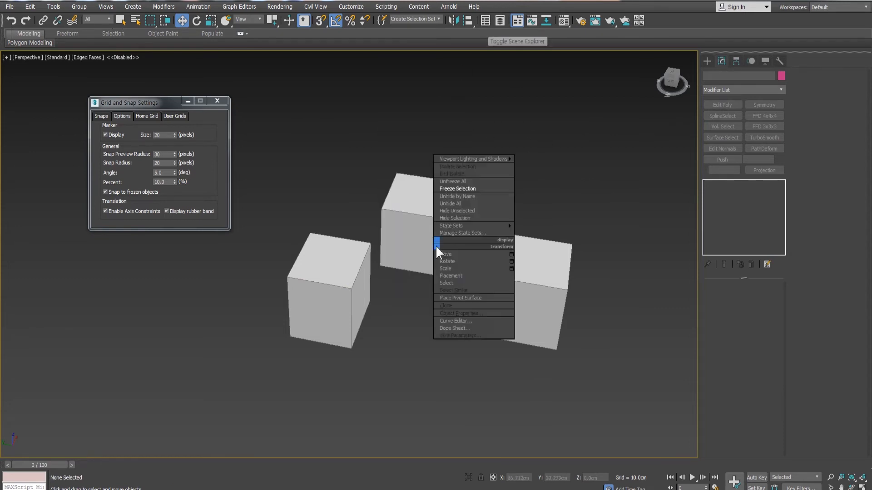
{"action": "left_click", "coordinate": [463, 181]}
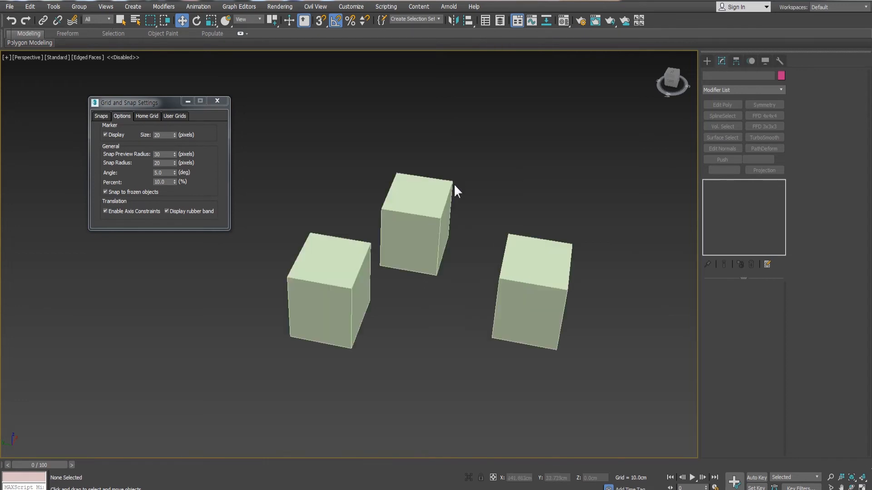
Step: Select the three-cube object, try moving it along its Y axis, and undo the move
{"action": "left_click", "coordinate": [398, 229]}
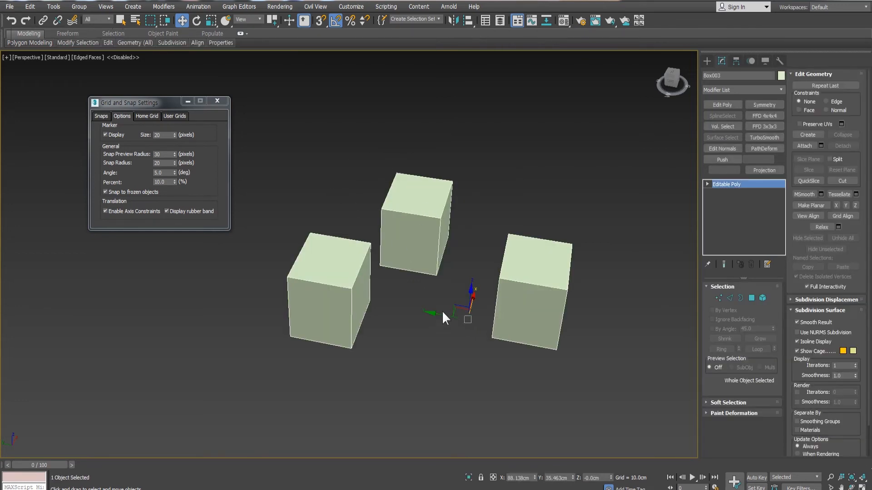
{"action": "left_click_drag", "start_coordinate": [442, 317], "coordinate": [445, 355]}
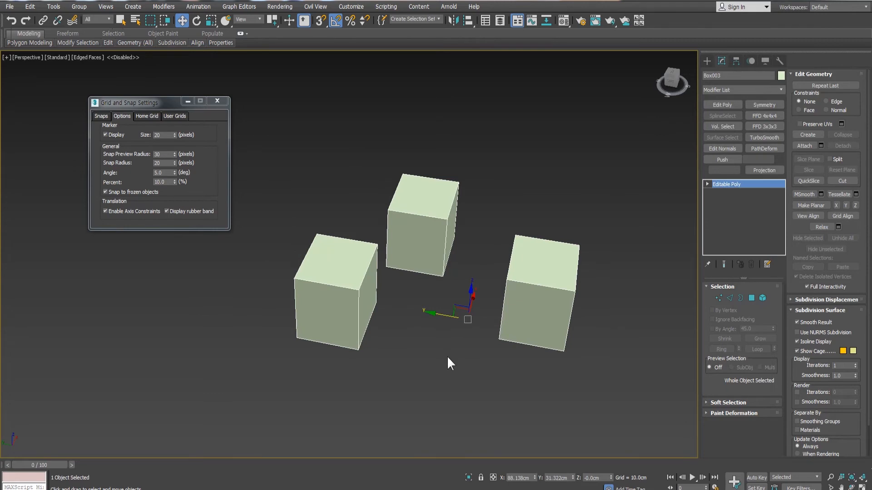
{"action": "key", "text": "ctrl+z"}
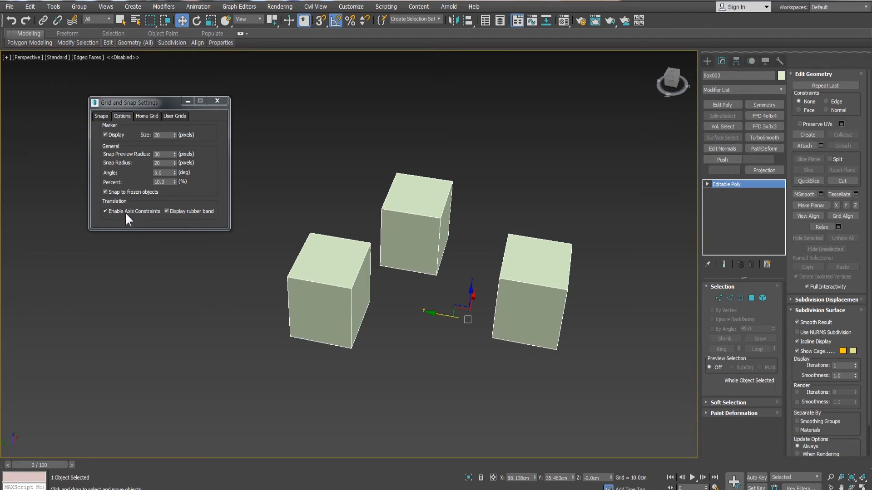
Step: Select the left cube's near upper corner vertex at vertex level with the 3D snap turned back on
{"action": "left_click", "coordinate": [718, 299]}
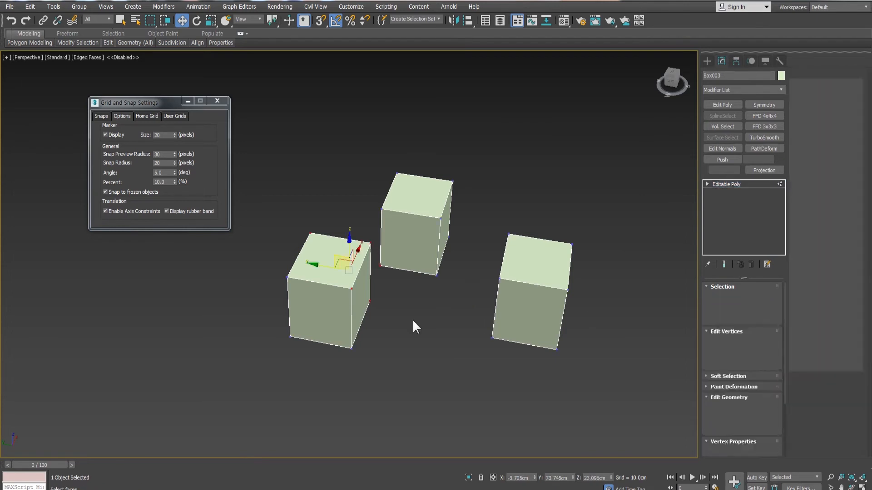
{"action": "scroll", "coordinate": [338, 281], "scroll_direction": "up", "scroll_amount": 3}
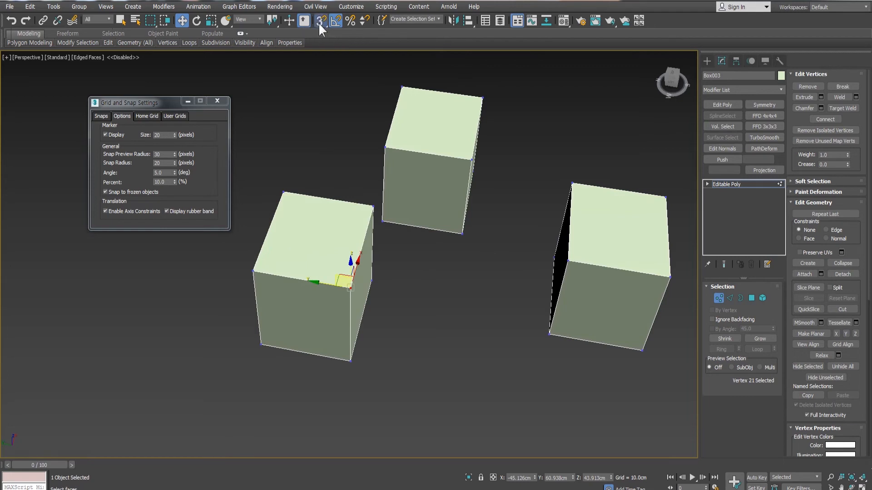
{"action": "scroll", "coordinate": [372, 323], "scroll_direction": "up", "scroll_amount": 3}
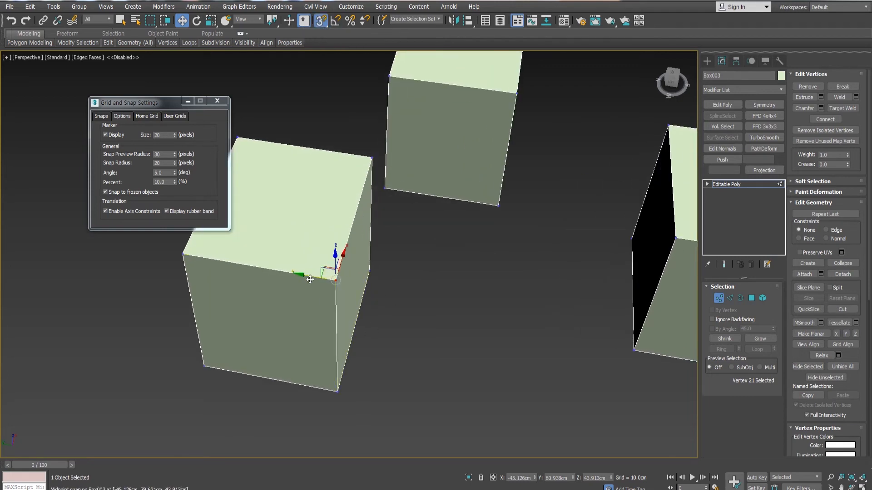
Step: With axis constraints enabled, try snapping the selected vertex along Y to the right cube's lower corner, and undo the move
{"action": "left_click_drag", "start_coordinate": [335, 279], "coordinate": [636, 356]}
{"action": "middle_click_drag", "start_coordinate": [636, 356], "coordinate": [572, 343], "text": "alt"}
{"action": "middle_click_drag", "start_coordinate": [572, 343], "coordinate": [480, 330]}
{"action": "key", "text": "ctrl+z"}
Step: Turn off Enable Axis Constraints, try snapping the vertex directly onto the right cube's lower corner, and undo the move
{"action": "left_click", "coordinate": [118, 211]}
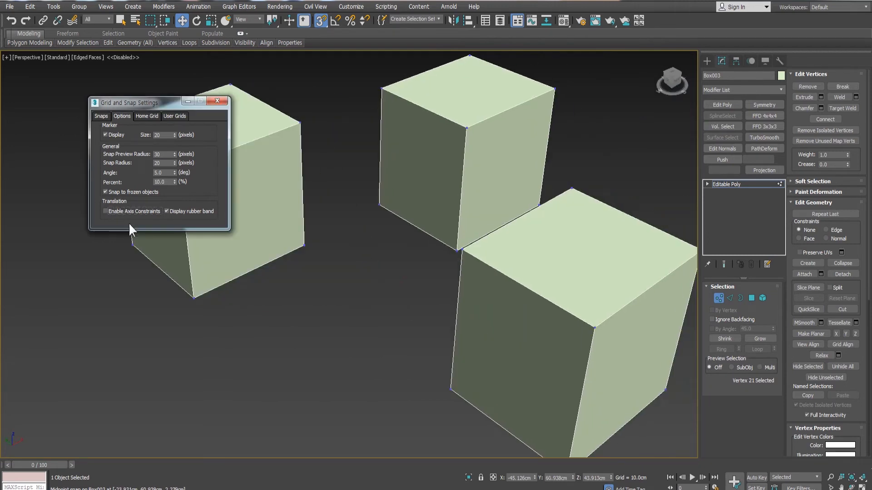
{"action": "scroll", "coordinate": [214, 292], "scroll_direction": "down", "scroll_amount": 3}
{"action": "middle_click_drag", "start_coordinate": [213, 292], "coordinate": [273, 286], "text": "alt"}
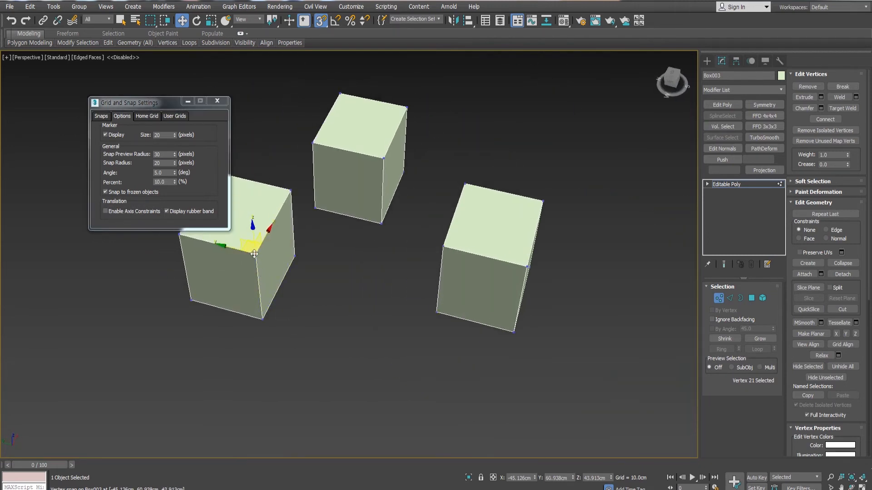
{"action": "left_click_drag", "start_coordinate": [253, 253], "coordinate": [443, 317]}
{"action": "middle_click_drag", "start_coordinate": [443, 317], "coordinate": [444, 334], "text": "alt"}
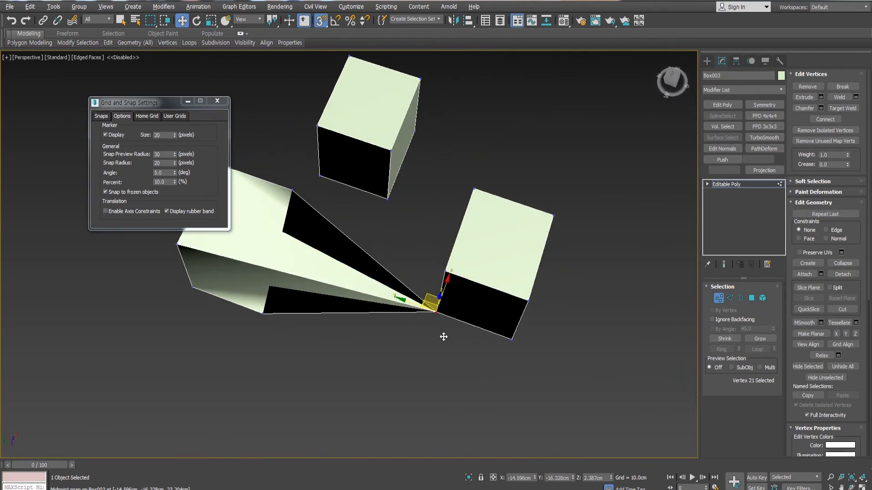
{"action": "key", "text": "ctrl+z"}
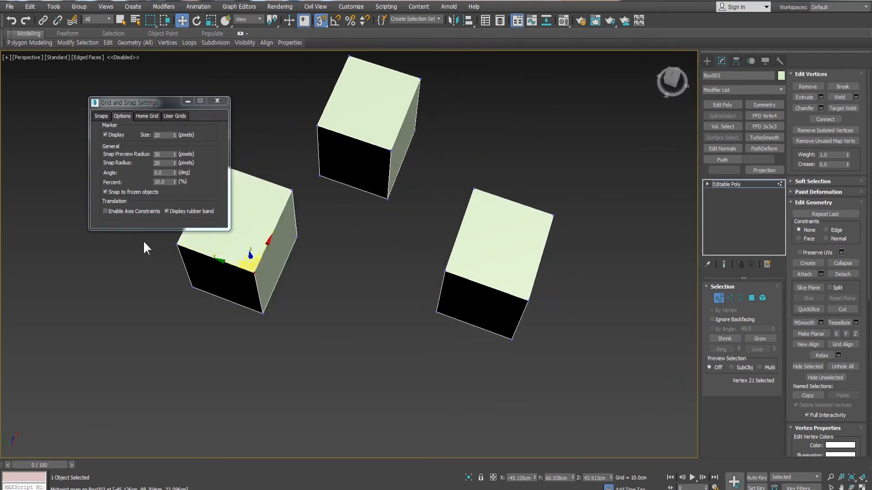
Step: Re-enable axis constraints, try snapping the vertex to the right cube's corner along Y and along Z, and undo both moves
{"action": "left_click", "coordinate": [106, 211]}
{"action": "middle_click_drag", "start_coordinate": [242, 273], "coordinate": [239, 279], "text": "alt"}
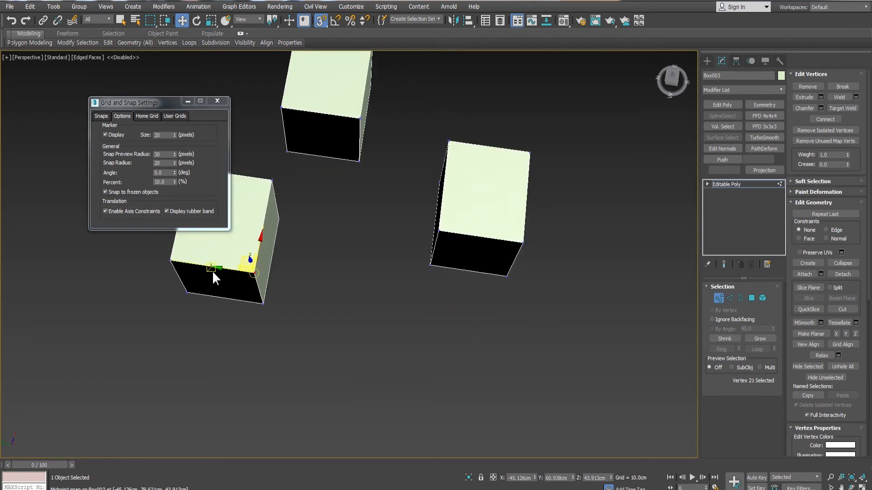
{"action": "left_click_drag", "start_coordinate": [248, 272], "coordinate": [429, 272]}
{"action": "mouse_move", "coordinate": [430, 271]}
{"action": "middle_mouse_down", "text": "alt"}
{"action": "mouse_move", "coordinate": [386, 247]}
{"action": "mouse_move", "coordinate": [429, 280]}
{"action": "middle_mouse_up", "text": "alt"}
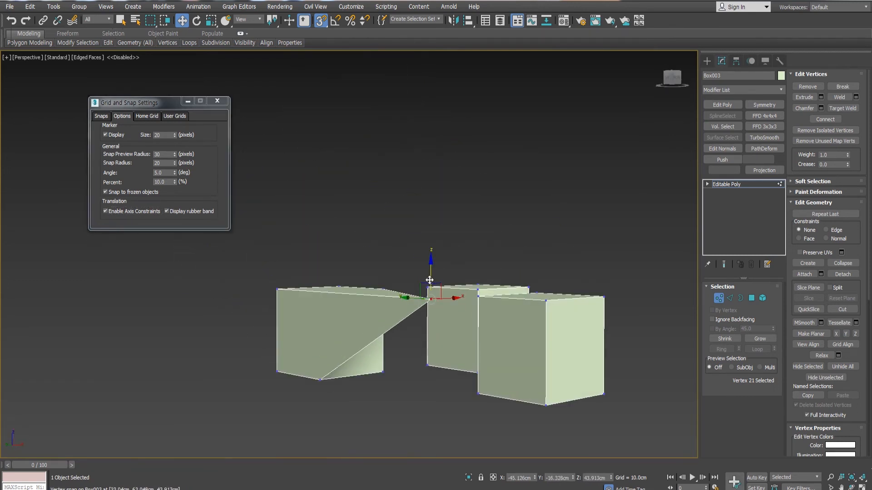
{"action": "left_click_drag", "start_coordinate": [430, 280], "coordinate": [450, 398]}
{"action": "middle_click_drag", "start_coordinate": [449, 398], "coordinate": [345, 411], "text": "alt"}
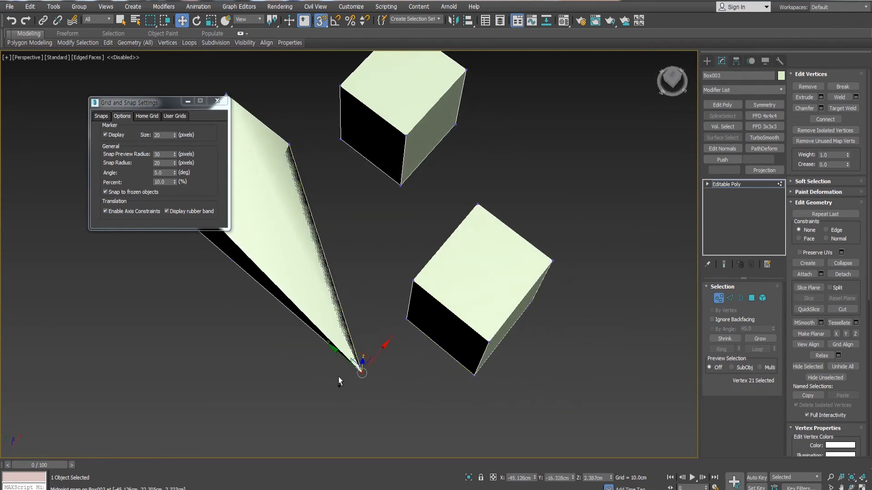
{"action": "key", "text": "ctrl+z"}
{"action": "key", "text": "ctrl+z"}
Step: Select the right cube's lower corner vertex that faces the left cube
{"action": "middle_click_drag", "start_coordinate": [334, 377], "coordinate": [416, 284], "text": "alt"}
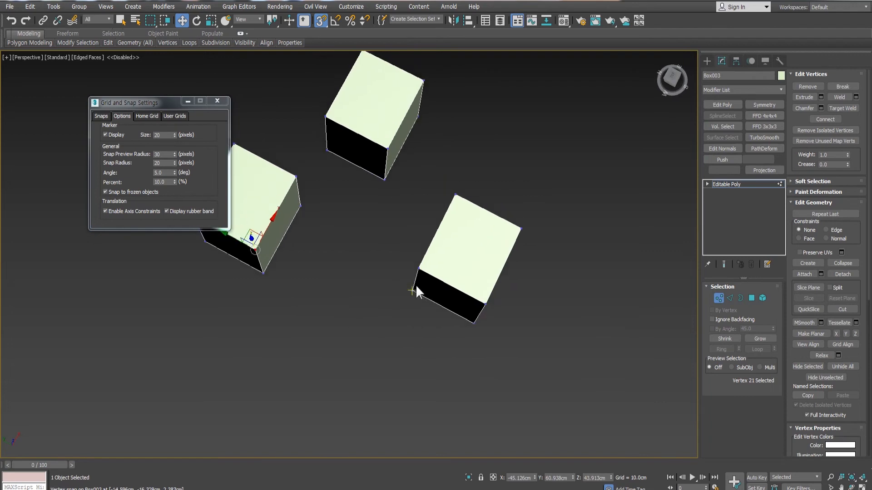
{"action": "left_click", "coordinate": [414, 289]}
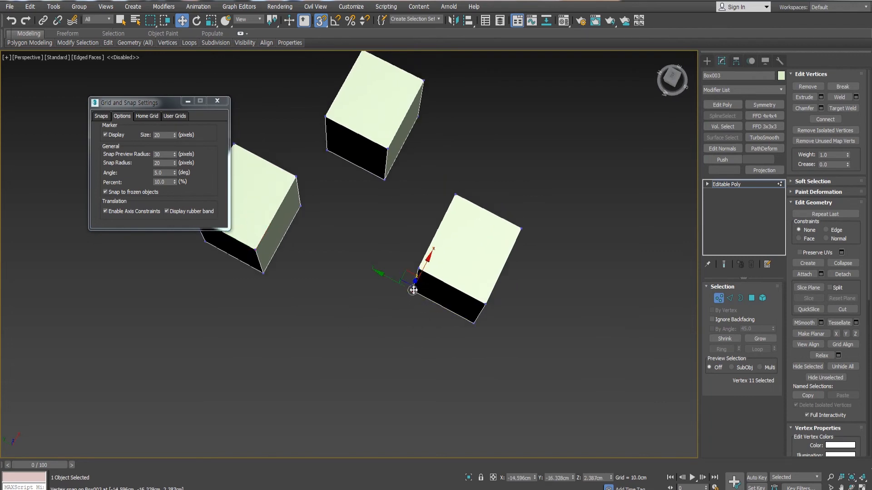
{"action": "mouse_move", "coordinate": [404, 297]}
{"action": "middle_mouse_down", "text": "alt"}
{"action": "mouse_move", "coordinate": [401, 311]}
{"action": "mouse_move", "coordinate": [403, 295]}
{"action": "middle_mouse_up", "text": "alt"}
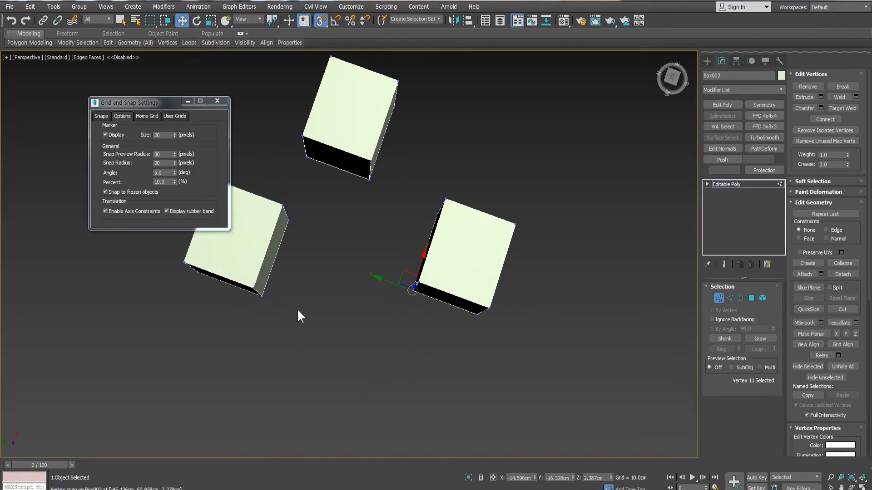
{"action": "middle_click_drag", "start_coordinate": [403, 310], "coordinate": [408, 285], "text": "alt"}
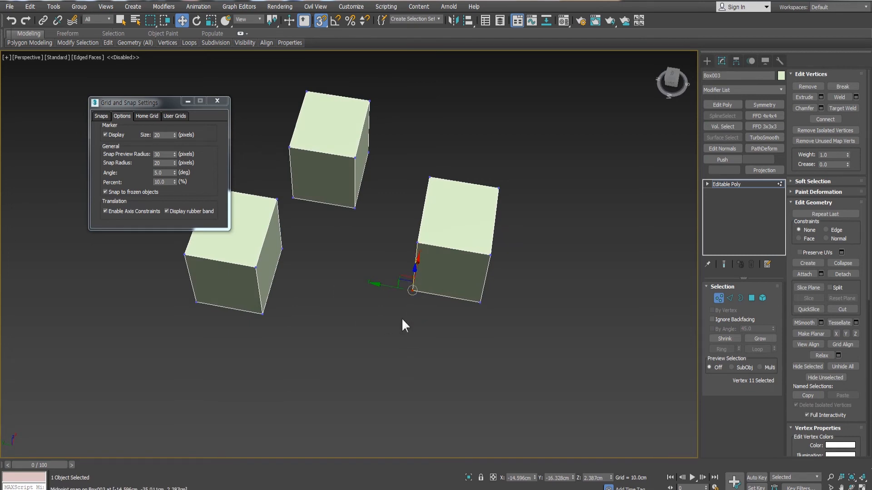
Step: Select the left cube's upper front corner vertex and try snapping it along Y to the right cube's lower corner
{"action": "left_click", "coordinate": [257, 269]}
{"action": "mouse_move", "coordinate": [258, 275]}
{"action": "middle_mouse_down", "text": "alt"}
{"action": "mouse_move", "coordinate": [255, 254]}
{"action": "mouse_move", "coordinate": [282, 250]}
{"action": "mouse_move", "coordinate": [275, 247]}
{"action": "middle_mouse_up", "text": "alt"}
{"action": "scroll", "coordinate": [256, 273], "scroll_direction": "up", "scroll_amount": 3}
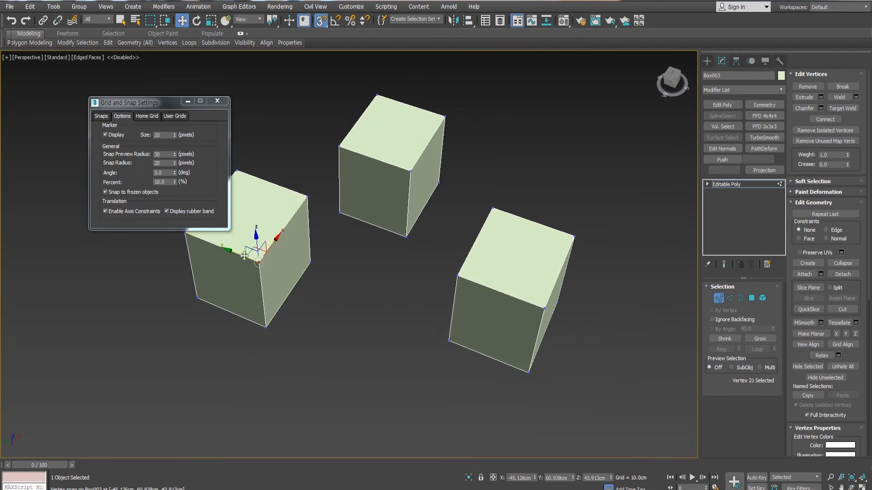
{"action": "left_click", "coordinate": [451, 340]}
{"action": "mouse_move", "coordinate": [448, 347]}
{"action": "middle_mouse_down", "text": "alt"}
{"action": "mouse_move", "coordinate": [427, 343]}
{"action": "mouse_move", "coordinate": [433, 357]}
{"action": "mouse_move", "coordinate": [448, 348]}
{"action": "mouse_move", "coordinate": [440, 336]}
{"action": "middle_mouse_up", "text": "alt"}
{"action": "left_click", "coordinate": [284, 293]}
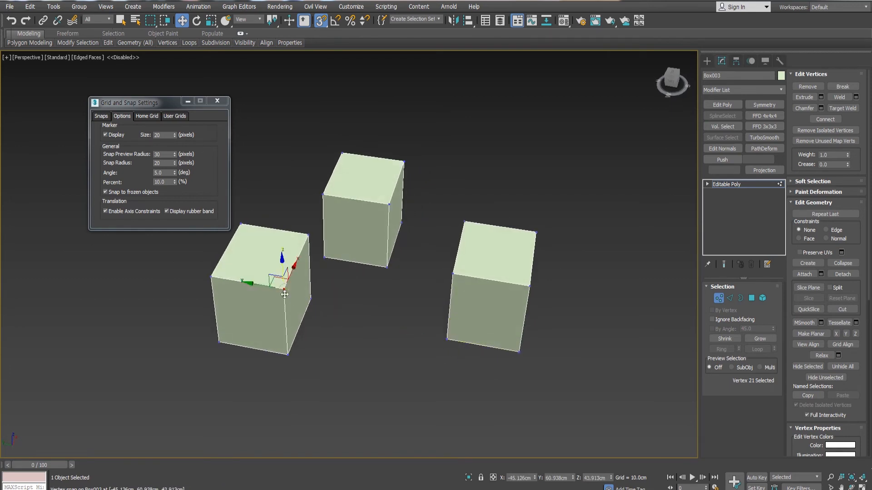
{"action": "left_click_drag", "start_coordinate": [252, 286], "coordinate": [427, 334]}
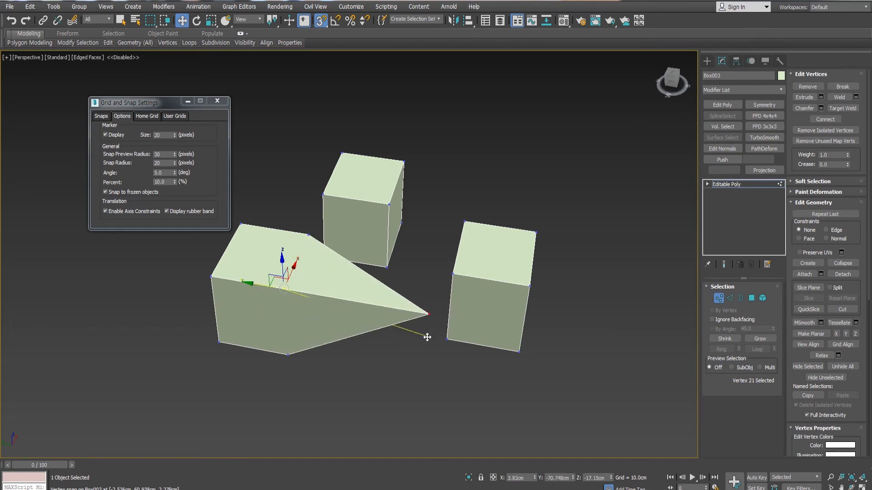
{"action": "middle_click_drag", "start_coordinate": [449, 340], "coordinate": [481, 353], "text": "alt"}
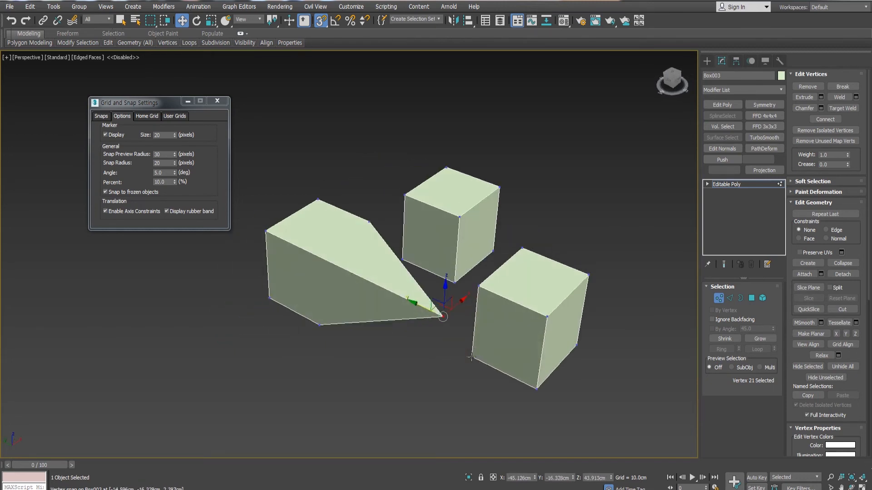
Step: Compare the moved vertex's coordinates with those of the right cube's lower corner vertex, and undo the move
{"action": "left_click", "coordinate": [472, 357]}
{"action": "left_click", "coordinate": [443, 317]}
{"action": "middle_click_drag", "start_coordinate": [443, 317], "coordinate": [448, 333], "text": "alt"}
{"action": "left_click", "coordinate": [445, 342]}
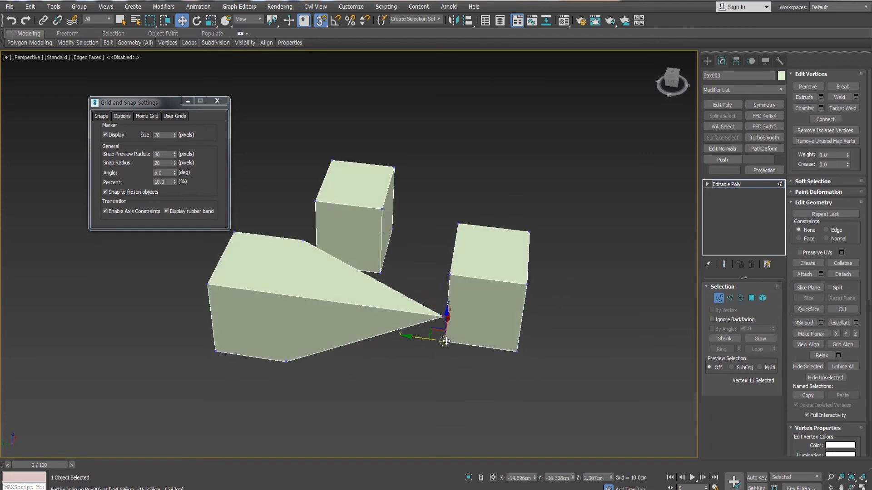
{"action": "left_click", "coordinate": [443, 317]}
{"action": "middle_click_drag", "start_coordinate": [447, 350], "coordinate": [442, 356], "text": "alt"}
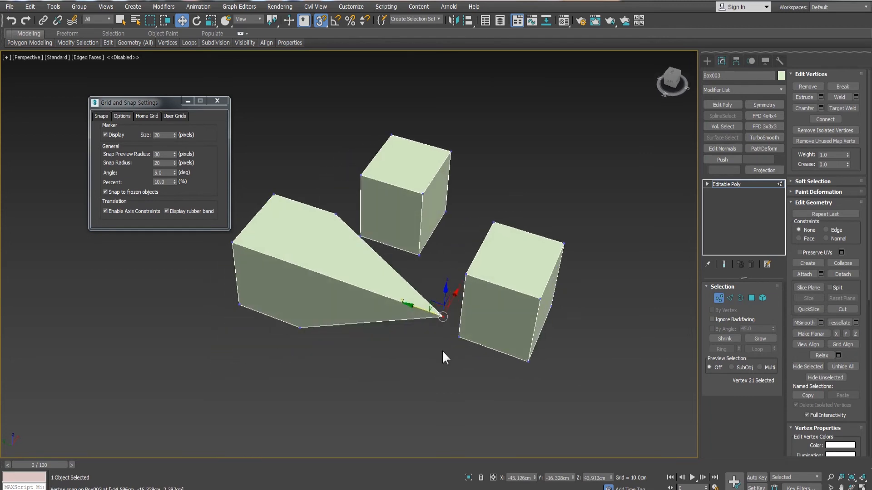
{"action": "key", "text": "ctrl+z"}
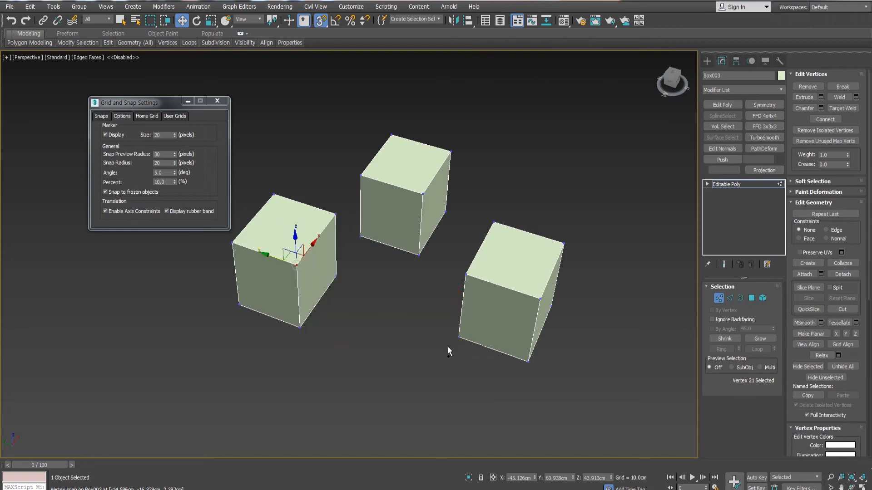
Step: Turn off Enable Axis Constraints, try snapping the left cube's upper front vertex onto the right cube's lower corner, and undo the move
{"action": "scroll", "coordinate": [356, 303], "scroll_direction": "down", "scroll_amount": 3}
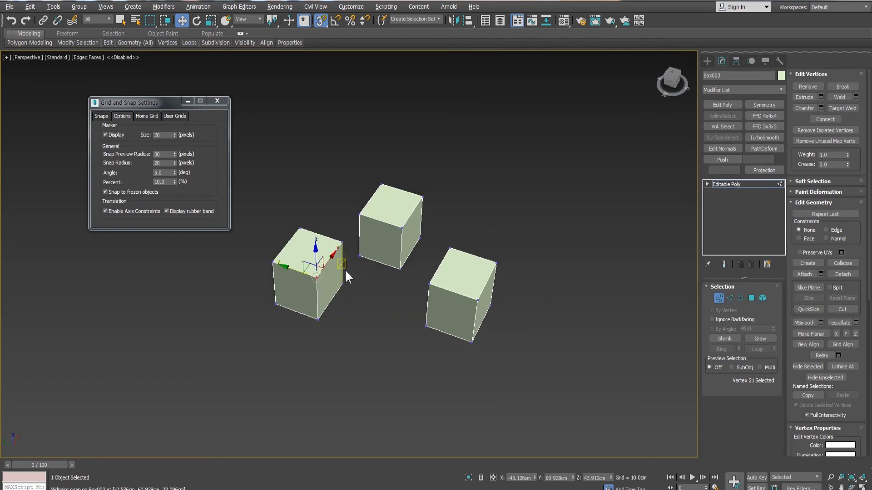
{"action": "middle_click_drag", "start_coordinate": [359, 263], "coordinate": [420, 307]}
{"action": "scroll", "coordinate": [370, 270], "scroll_direction": "up", "scroll_amount": 3}
{"action": "left_click", "coordinate": [321, 238]}
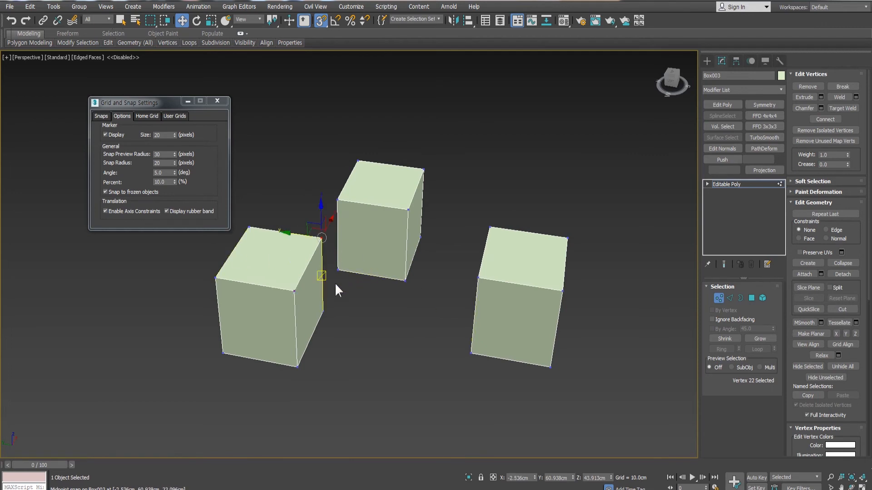
{"action": "left_click", "coordinate": [295, 290]}
{"action": "left_click", "coordinate": [109, 211]}
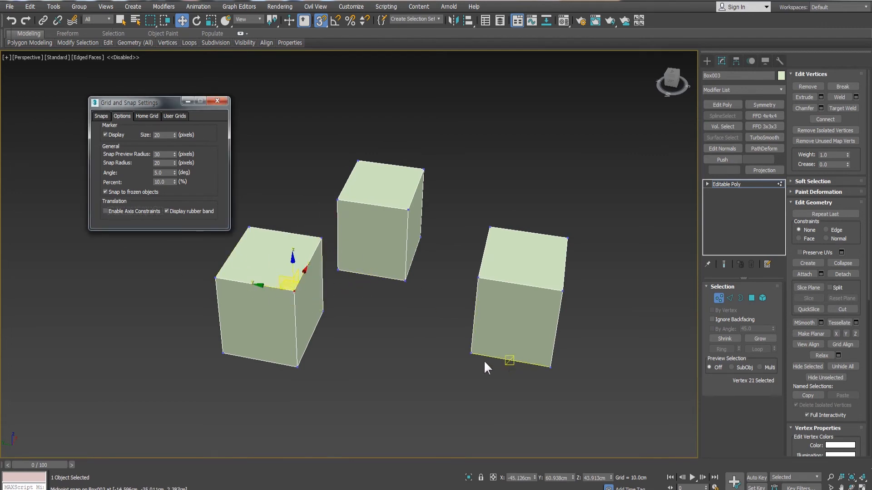
{"action": "left_click", "coordinate": [471, 354]}
{"action": "middle_click_drag", "start_coordinate": [471, 359], "coordinate": [465, 384], "text": "alt"}
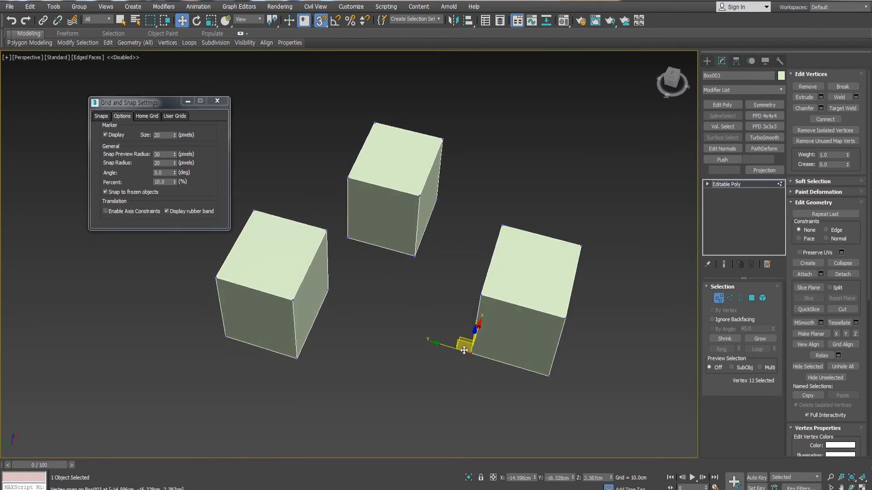
{"action": "left_click_drag", "start_coordinate": [293, 300], "coordinate": [474, 352]}
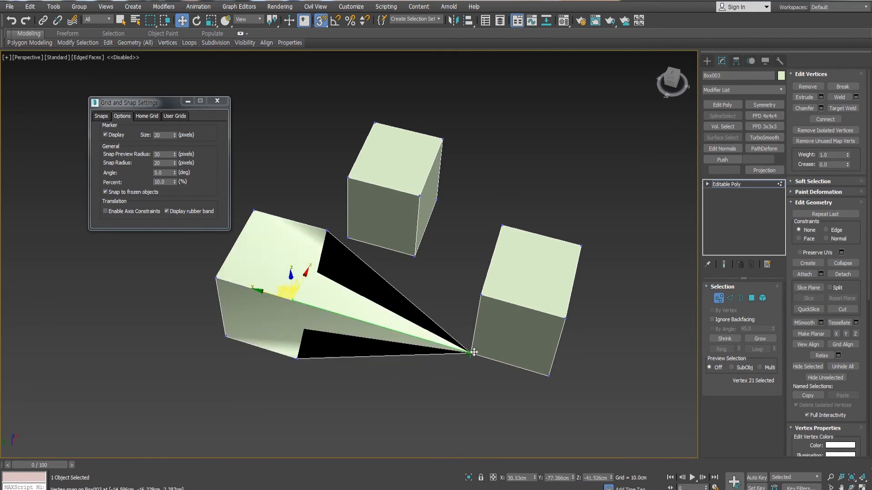
{"action": "middle_click_drag", "start_coordinate": [474, 352], "coordinate": [459, 390], "text": "alt"}
{"action": "key", "text": "ctrl+z"}
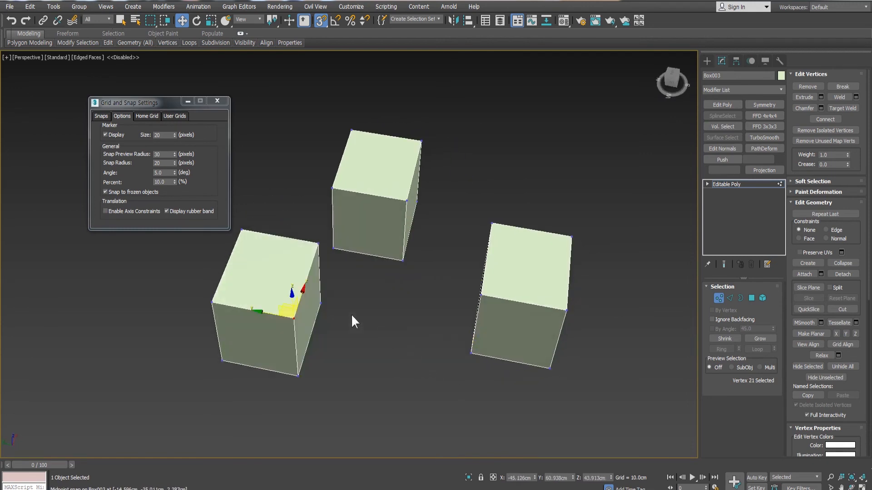
Step: Re-enable axis constraints and select the right cube's lower corner vertex that faces the left cube
{"action": "left_click", "coordinate": [109, 212]}
{"action": "left_click", "coordinate": [471, 356]}
{"action": "middle_click_drag", "start_coordinate": [471, 356], "coordinate": [436, 321]}
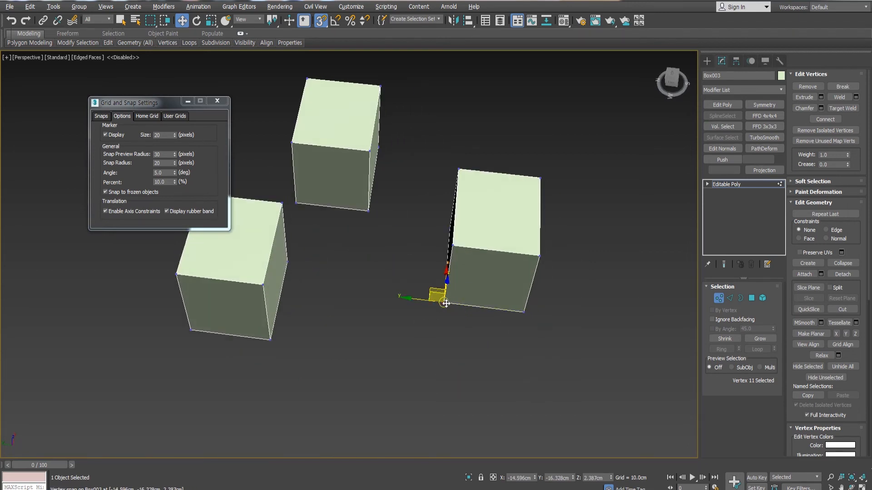
{"action": "middle_click_drag", "start_coordinate": [448, 299], "coordinate": [443, 302], "text": "alt"}
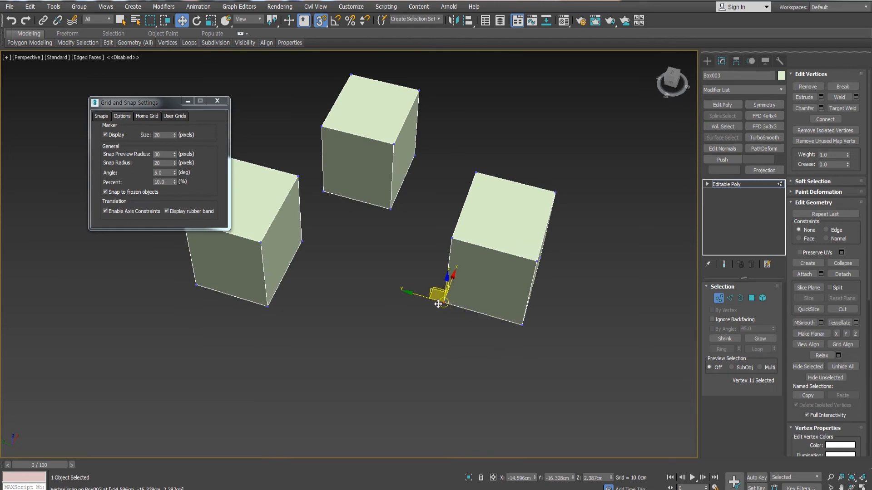
{"action": "middle_click_drag", "start_coordinate": [419, 307], "coordinate": [341, 269], "text": "alt"}
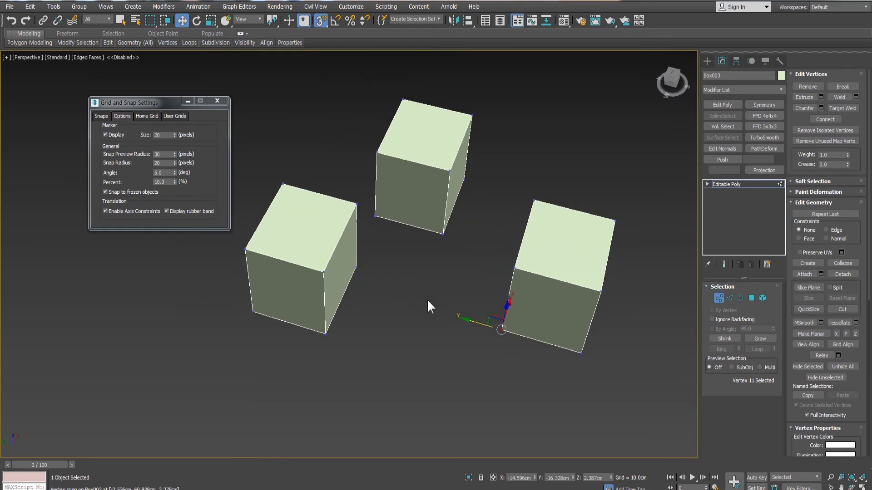
Step: Try snapping the left cube's upper and lower front vertices along Y to the right cube's corner, and undo both moves
{"action": "left_click", "coordinate": [323, 272]}
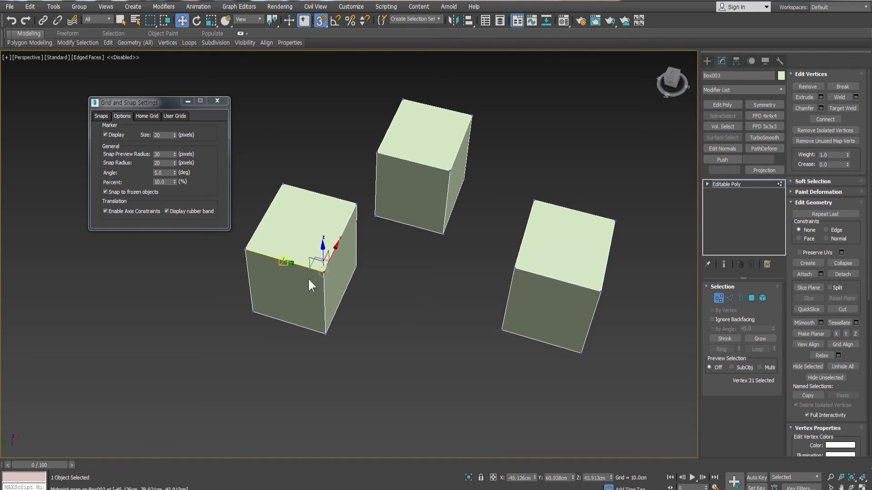
{"action": "left_click_drag", "start_coordinate": [324, 272], "coordinate": [508, 330]}
{"action": "middle_click_drag", "start_coordinate": [507, 329], "coordinate": [441, 328], "text": "alt"}
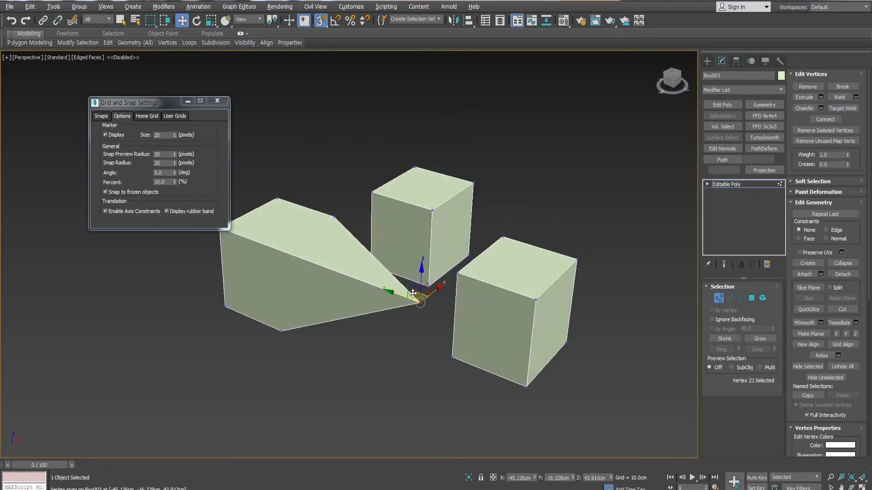
{"action": "left_click", "coordinate": [282, 332]}
{"action": "left_click_drag", "start_coordinate": [271, 324], "coordinate": [453, 357]}
{"action": "mouse_move", "coordinate": [453, 357]}
{"action": "middle_mouse_down", "text": "alt"}
{"action": "mouse_move", "coordinate": [426, 369]}
{"action": "mouse_move", "coordinate": [430, 320]}
{"action": "middle_mouse_up", "text": "alt"}
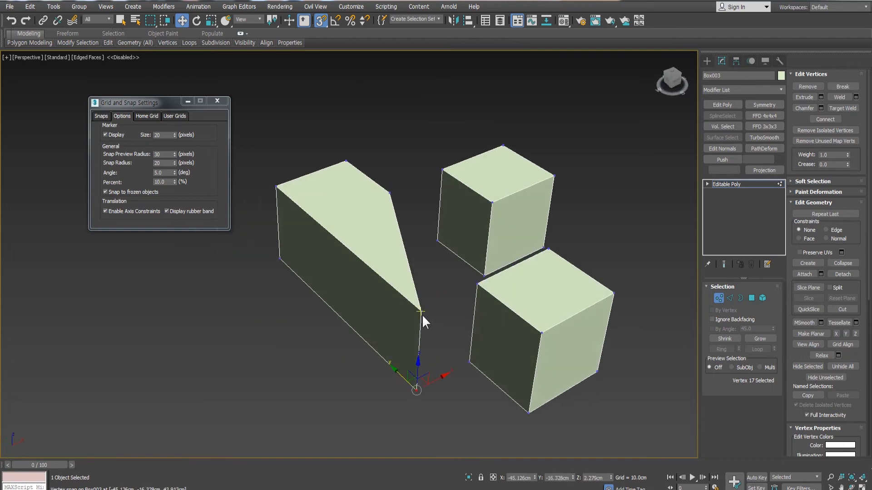
{"action": "left_click", "coordinate": [476, 283]}
{"action": "key", "text": "ctrl+z"}
{"action": "key", "text": "ctrl+z"}
{"action": "key", "text": "ctrl+z"}
{"action": "key", "text": "ctrl+z"}
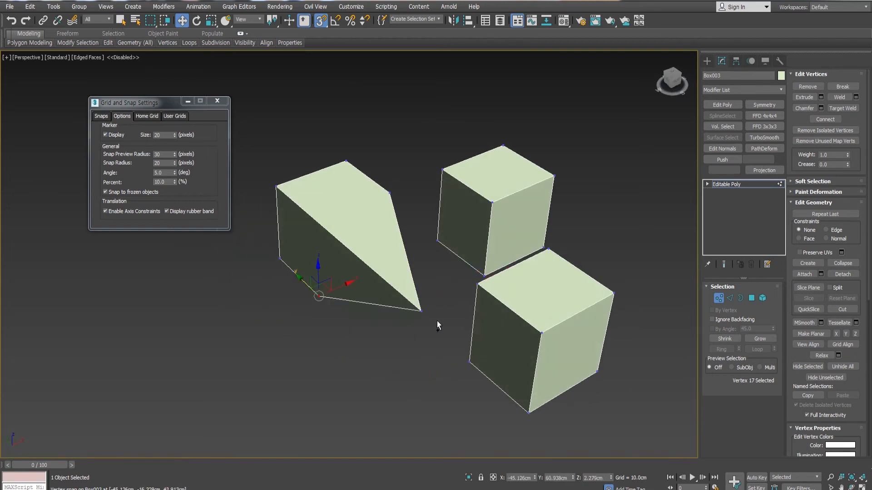
Step: Select the back cube's upper front vertex, try snapping it to the left cube's corners along X and along Z, and undo both moves
{"action": "middle_click_drag", "start_coordinate": [389, 223], "coordinate": [430, 199], "text": "alt"}
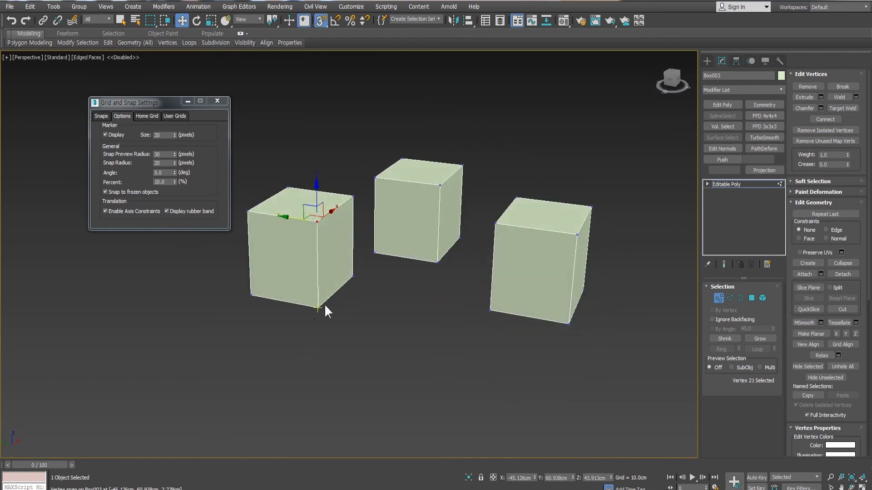
{"action": "middle_click_drag", "start_coordinate": [325, 307], "coordinate": [506, 345], "text": "alt"}
{"action": "left_click", "coordinate": [438, 164]}
{"action": "middle_click_drag", "start_coordinate": [438, 164], "coordinate": [432, 215], "text": "alt"}
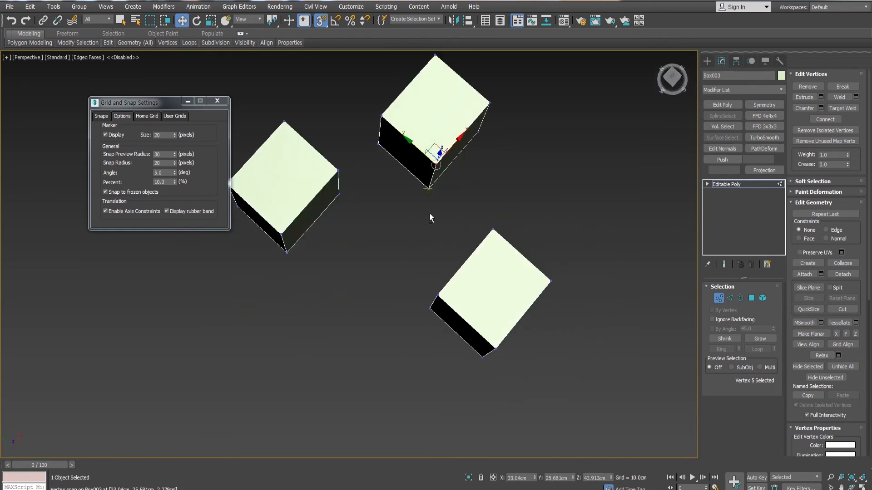
{"action": "left_click_drag", "start_coordinate": [436, 165], "coordinate": [282, 235]}
{"action": "middle_click_drag", "start_coordinate": [318, 255], "coordinate": [324, 161], "text": "alt"}
{"action": "left_click_drag", "start_coordinate": [334, 252], "coordinate": [275, 381]}
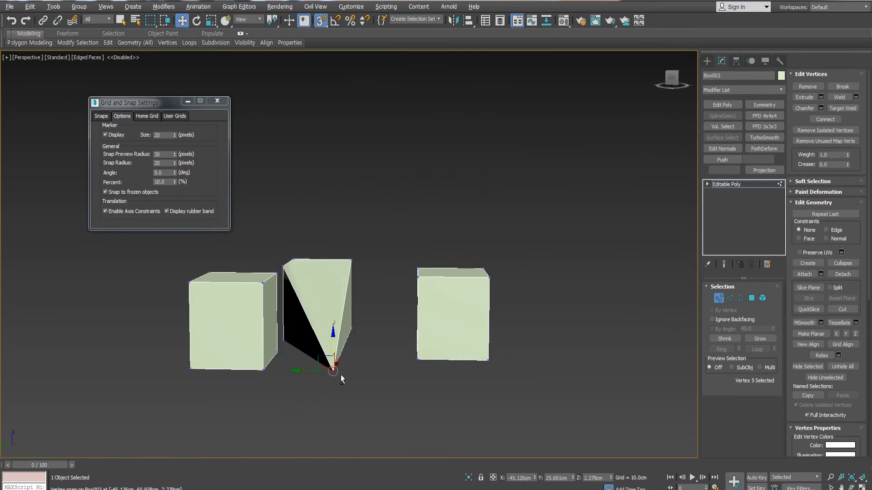
{"action": "mouse_move", "coordinate": [340, 374]}
{"action": "middle_mouse_down", "text": "alt"}
{"action": "mouse_move", "coordinate": [346, 395]}
{"action": "mouse_move", "coordinate": [354, 381]}
{"action": "middle_mouse_up", "text": "alt"}
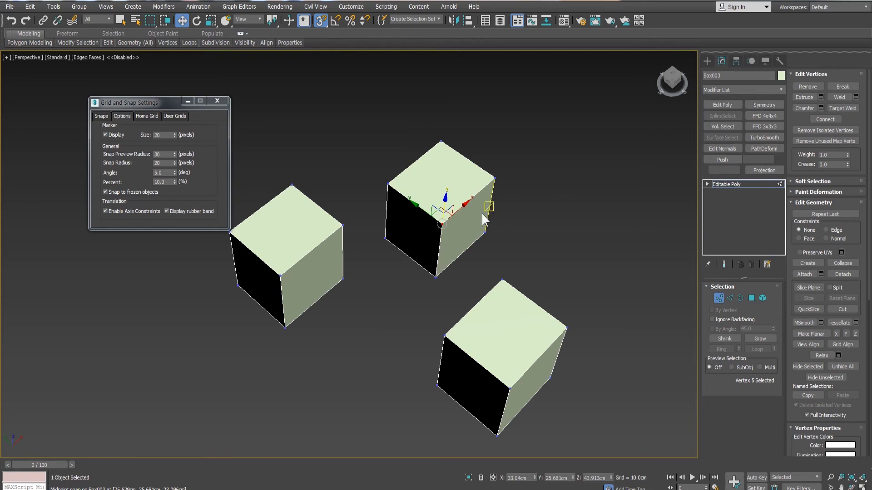
Step: With Enable Axis Constraints turned off, try snapping the back cube's vertex onto the left cube's upper corner, undo the move, and re-enable the constraints
{"action": "left_click", "coordinate": [106, 211]}
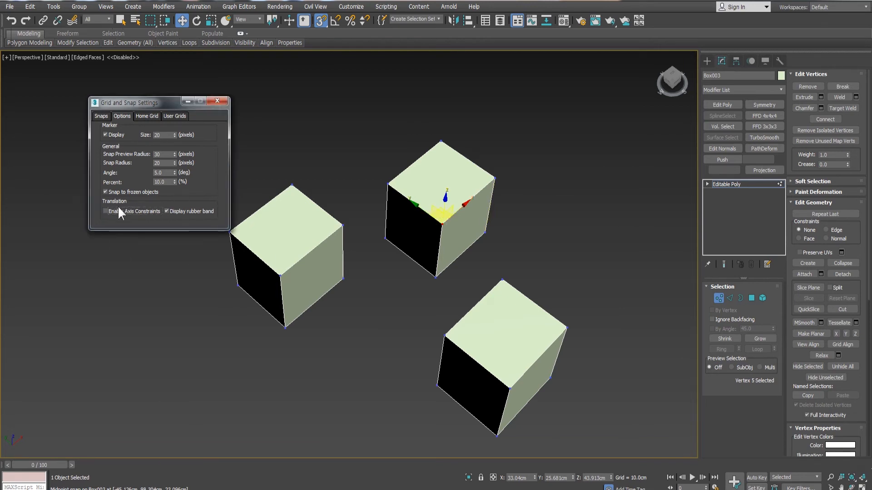
{"action": "left_click", "coordinate": [118, 210]}
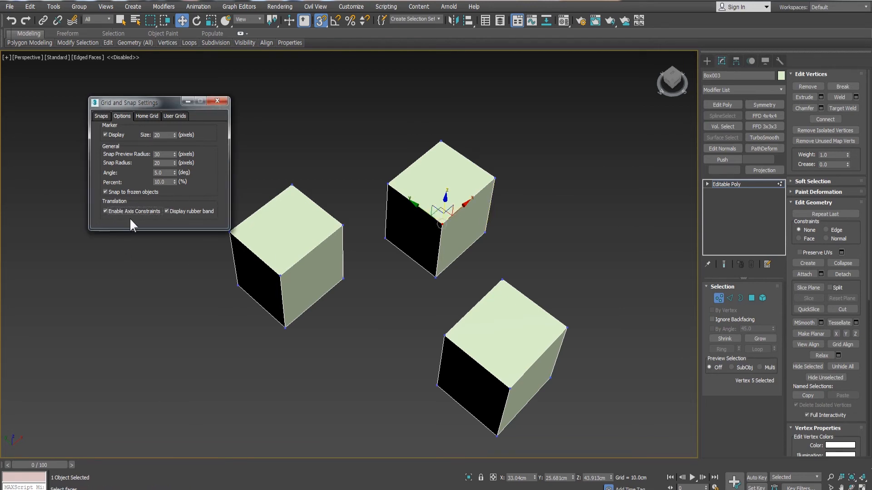
{"action": "middle_click_drag", "start_coordinate": [432, 272], "coordinate": [427, 261], "text": "alt"}
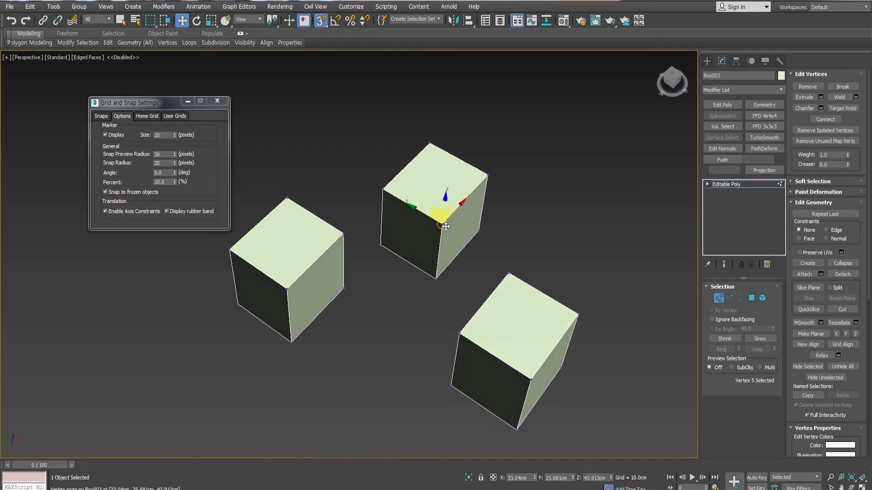
{"action": "left_click", "coordinate": [166, 211]}
{"action": "left_click_drag", "start_coordinate": [442, 224], "coordinate": [287, 289]}
{"action": "mouse_move", "coordinate": [268, 296]}
{"action": "middle_mouse_down", "text": "alt"}
{"action": "mouse_move", "coordinate": [262, 305]}
{"action": "mouse_move", "coordinate": [255, 300]}
{"action": "middle_mouse_up", "text": "alt"}
{"action": "key", "text": "ctrl+z"}
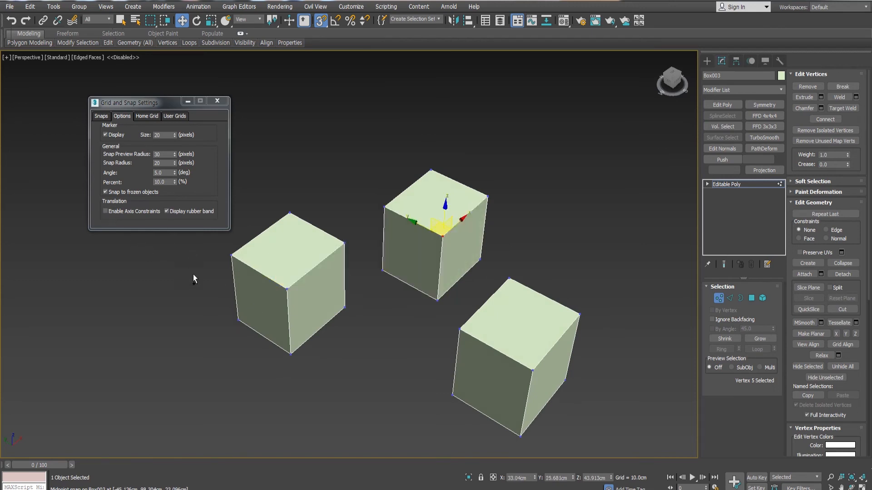
{"action": "left_click", "coordinate": [123, 212]}
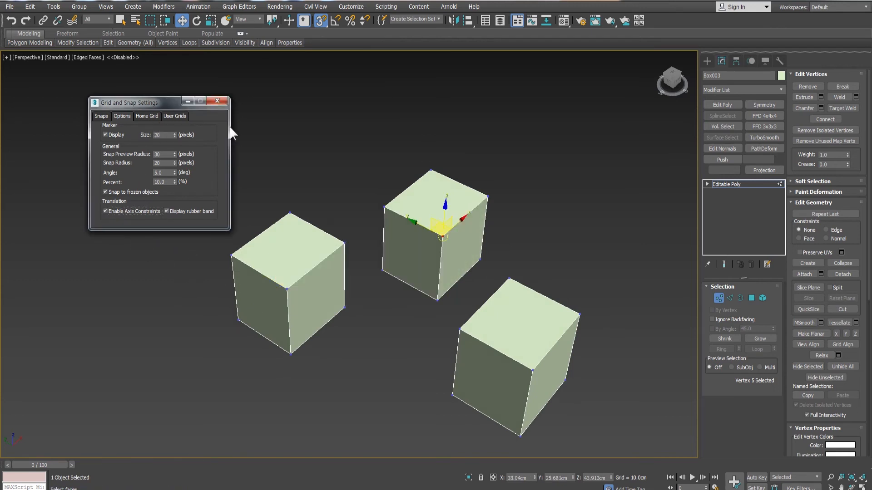
Step: Select the left cube's upper front corner vertex and turn on Angle Snap
{"action": "middle_click_drag", "start_coordinate": [372, 207], "coordinate": [401, 230]}
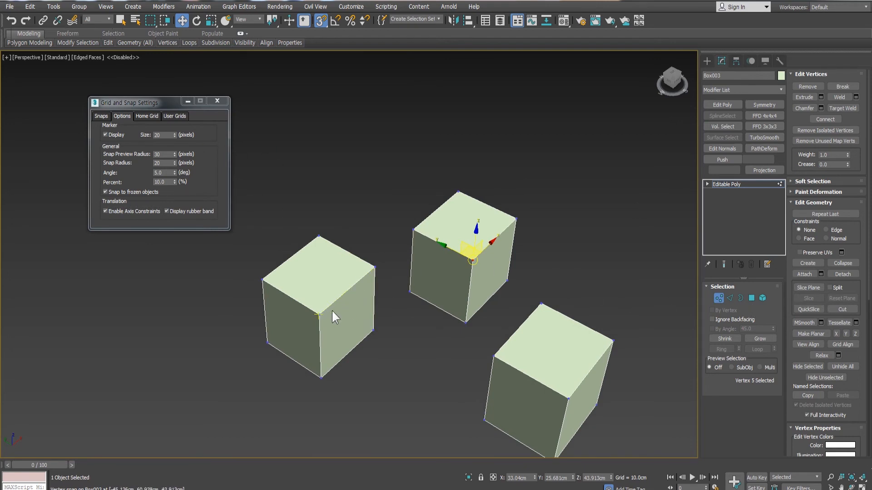
{"action": "left_click", "coordinate": [319, 314]}
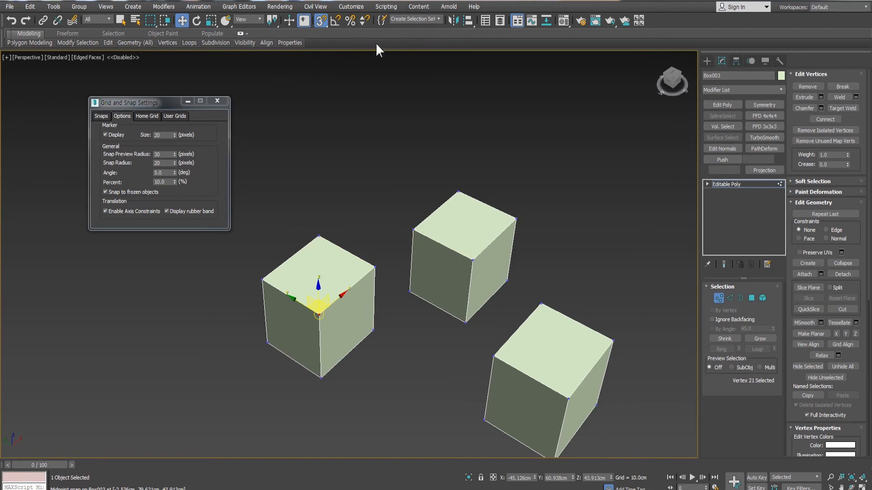
{"action": "left_click", "coordinate": [336, 21]}
Step: Switch to polygon selection, select the left cube's side face that faces the back cube, and activate Rotate
{"action": "scroll", "coordinate": [358, 299], "scroll_direction": "up", "scroll_amount": 3}
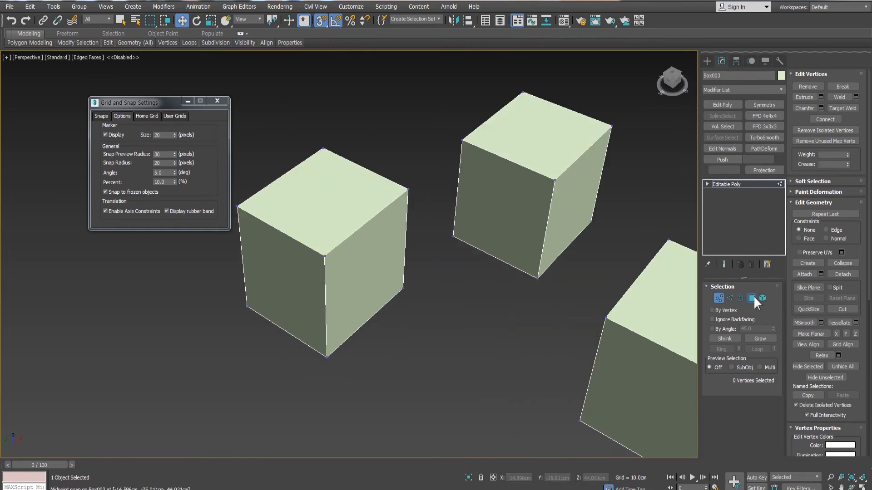
{"action": "left_click", "coordinate": [752, 298]}
{"action": "left_click", "coordinate": [364, 296]}
{"action": "key", "text": "e"}
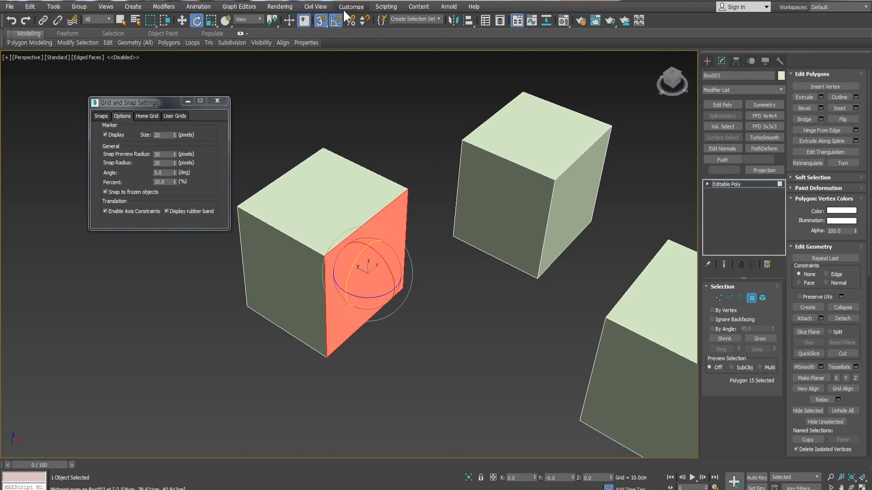
Step: Toggle the snaps so that only Angle Snap is active for rotating the selected side polygon
{"action": "middle_click_drag", "start_coordinate": [344, 270], "coordinate": [339, 267], "text": "alt"}
{"action": "key", "text": "s"}
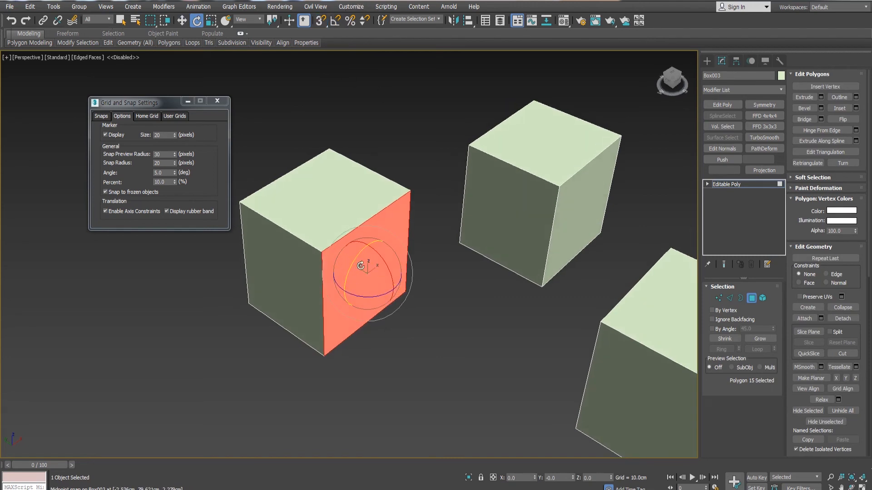
{"action": "key", "text": "s"}
{"action": "key", "text": "a"}
{"action": "key", "text": "s"}
{"action": "mouse_move", "coordinate": [356, 265]}
{"action": "left_mouse_down"}
{"action": "mouse_move", "coordinate": [384, 244]}
{"action": "mouse_move", "coordinate": [326, 295]}
{"action": "mouse_move", "coordinate": [362, 242]}
{"action": "mouse_move", "coordinate": [339, 267]}
{"action": "left_mouse_up"}
{"action": "middle_click_drag", "start_coordinate": [339, 267], "coordinate": [321, 258], "text": "alt"}
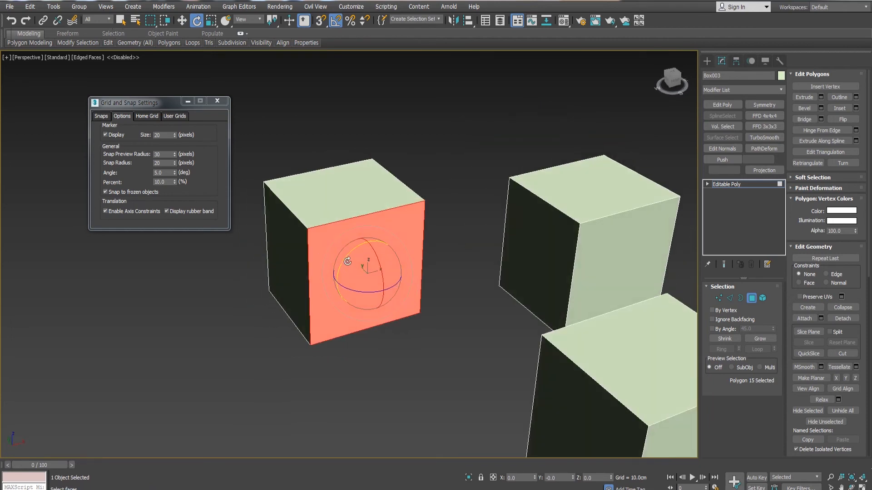
Step: Try rotating the selected side polygon with Angle Snap on and with all snaps off, cancelling each rotation
{"action": "left_click_drag", "start_coordinate": [348, 261], "coordinate": [245, 294]}
{"action": "right_click", "coordinate": [245, 294]}
{"action": "left_click", "coordinate": [320, 21]}
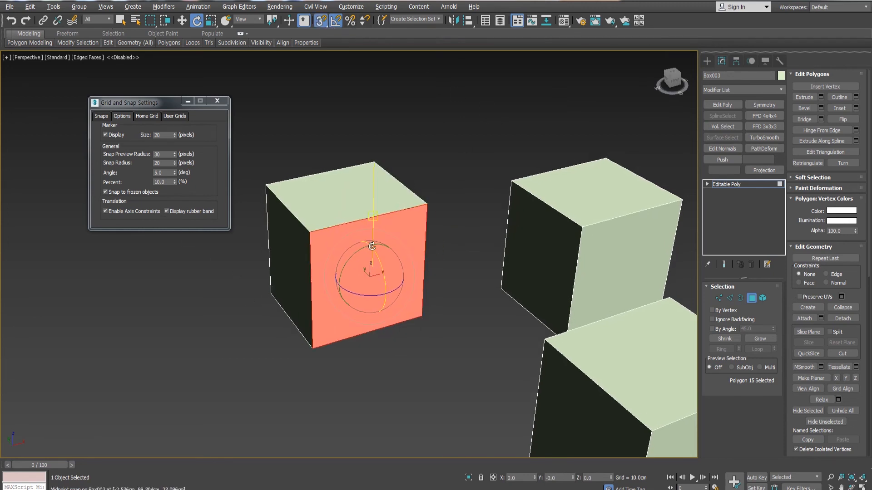
{"action": "left_click", "coordinate": [321, 20]}
{"action": "left_click", "coordinate": [336, 21]}
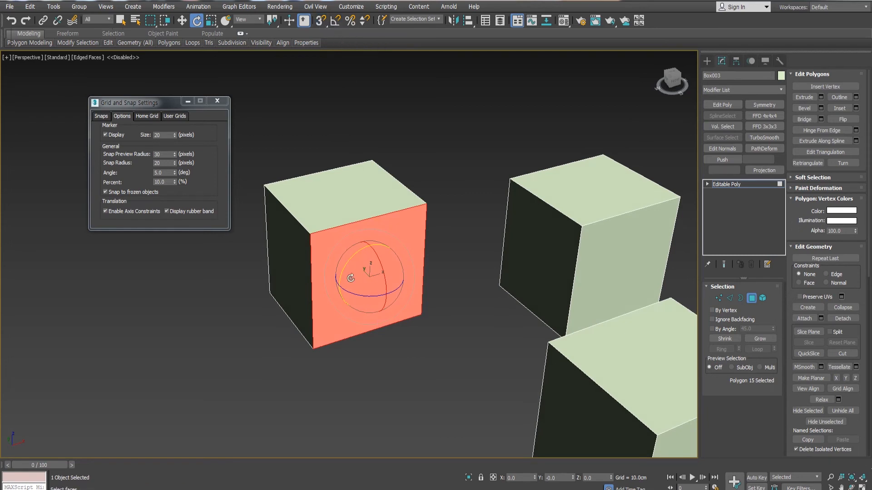
{"action": "mouse_move", "coordinate": [350, 278]}
{"action": "left_mouse_down"}
{"action": "mouse_move", "coordinate": [333, 269]}
{"action": "mouse_move", "coordinate": [325, 288]}
{"action": "mouse_move", "coordinate": [339, 264]}
{"action": "left_mouse_up"}
{"action": "right_click", "coordinate": [325, 288]}
Step: Turn Angle Snap back on and undo the rotation of the left cube's side polygon
{"action": "left_click", "coordinate": [336, 21]}
{"action": "right_click", "coordinate": [343, 270]}
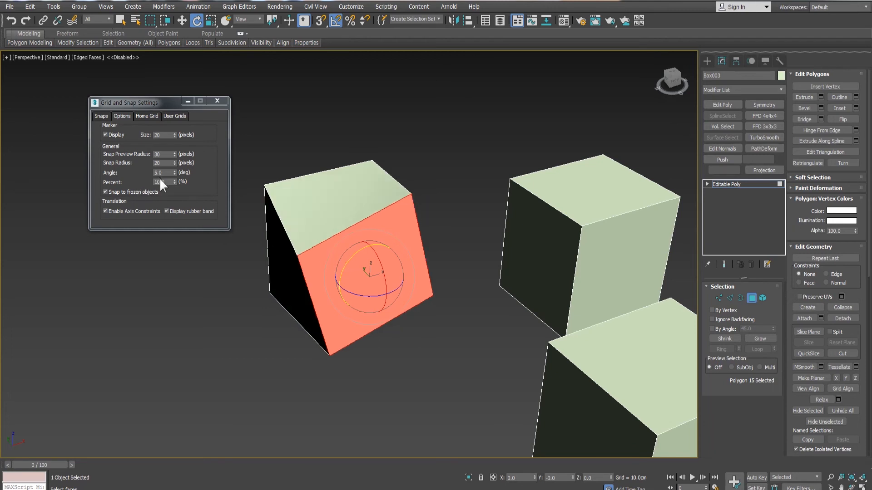
{"action": "middle_click_drag", "start_coordinate": [375, 367], "coordinate": [397, 377]}
{"action": "key", "text": "ctrl+z"}
{"action": "middle_click_drag", "start_coordinate": [365, 351], "coordinate": [382, 356], "text": "alt"}
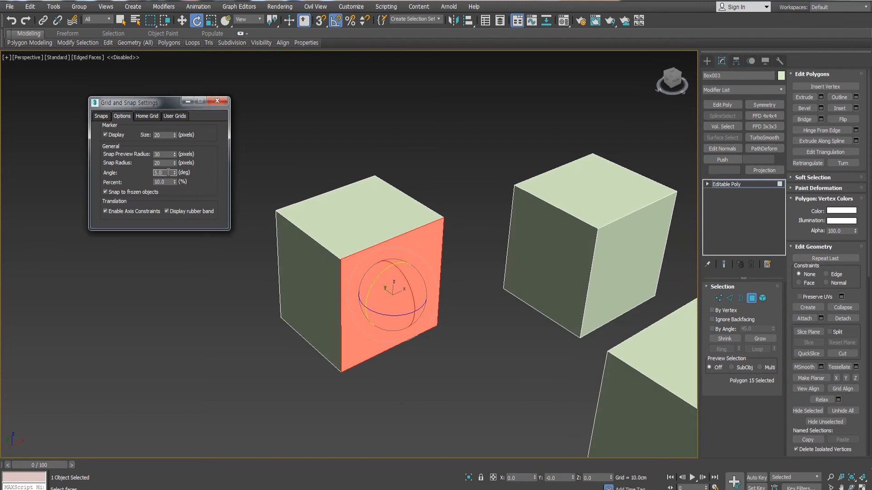
Step: Set the snap angle to 3 degrees and leave polygon selection
{"action": "scroll", "coordinate": [399, 279], "scroll_direction": "down", "scroll_amount": 2}
{"action": "middle_click_drag", "start_coordinate": [400, 279], "coordinate": [427, 312], "text": "alt"}
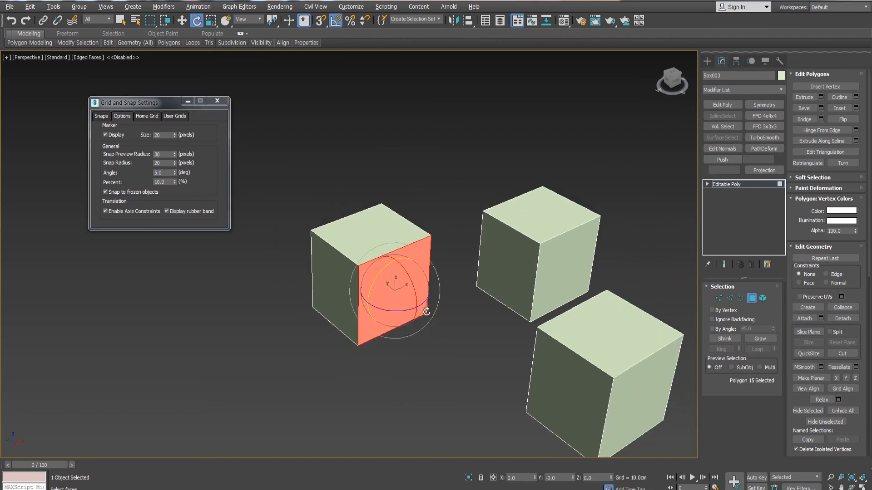
{"action": "left_click", "coordinate": [165, 173]}
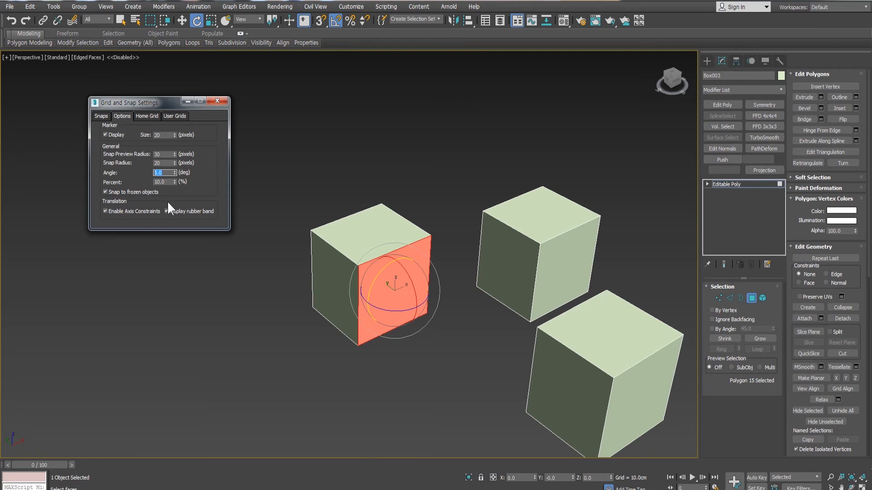
{"action": "type", "text": "3"}
{"action": "left_click", "coordinate": [751, 298]}
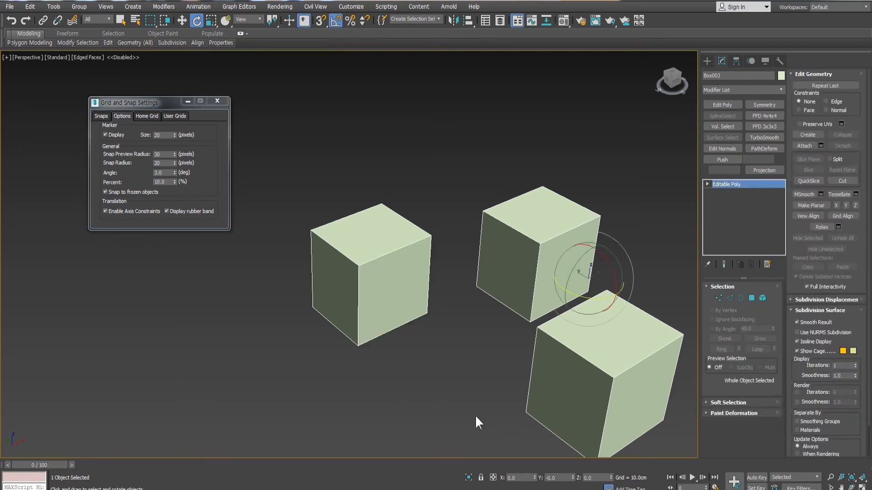
Step: With Affect Pivot Only, move the three-cube object's pivot along X to about -180 cm, well outside the cubes, and leave pivot editing
{"action": "scroll", "coordinate": [400, 318], "scroll_direction": "down", "scroll_amount": 3}
{"action": "key", "text": "w"}
{"action": "scroll", "coordinate": [472, 314], "scroll_direction": "up", "scroll_amount": 5}
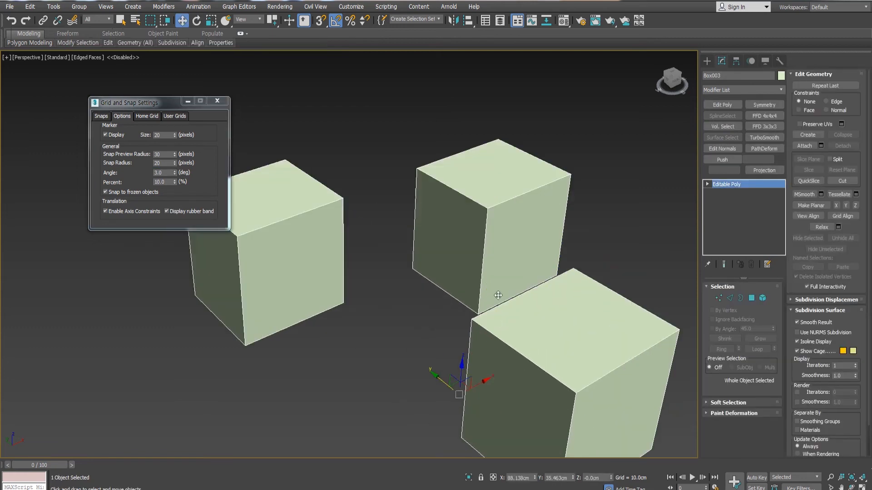
{"action": "scroll", "coordinate": [465, 326], "scroll_direction": "down", "scroll_amount": 10}
{"action": "middle_click_drag", "start_coordinate": [465, 326], "coordinate": [505, 400], "text": "alt"}
{"action": "scroll", "coordinate": [491, 322], "scroll_direction": "up", "scroll_amount": 5}
{"action": "middle_click_drag", "start_coordinate": [491, 324], "coordinate": [480, 250]}
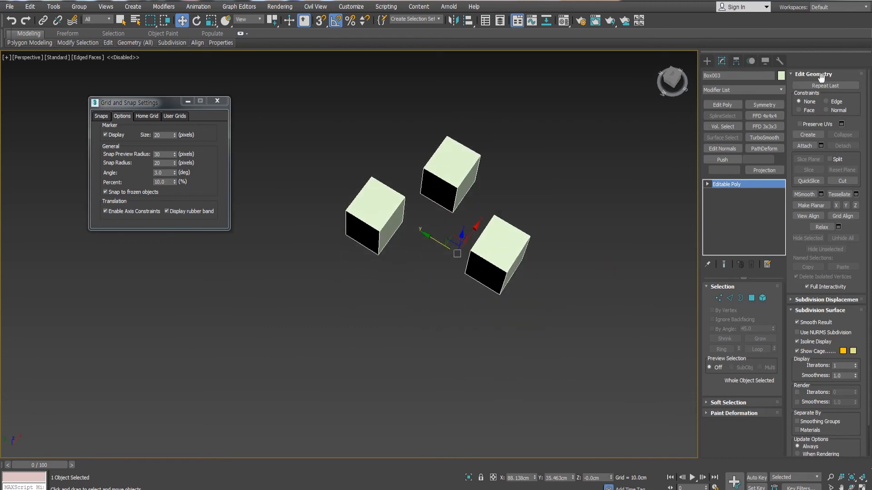
{"action": "left_click", "coordinate": [736, 61]}
{"action": "left_click", "coordinate": [734, 128]}
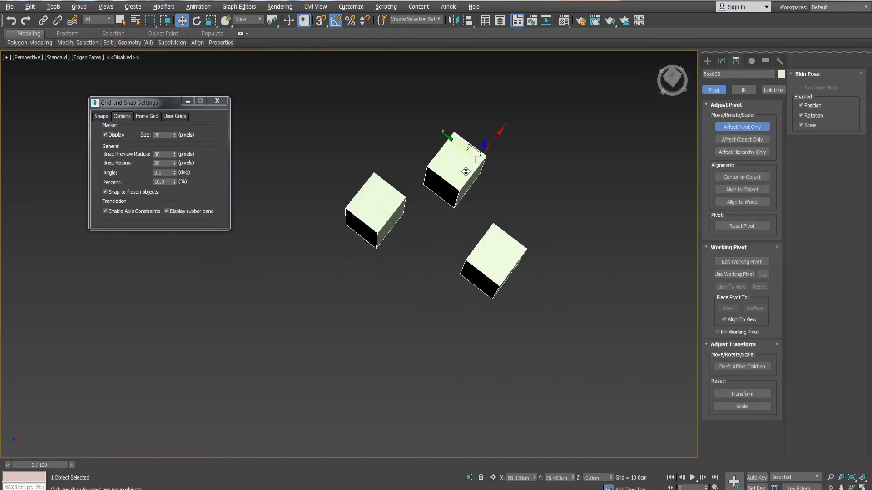
{"action": "left_click_drag", "start_coordinate": [498, 136], "coordinate": [325, 352]}
{"action": "scroll", "coordinate": [395, 273], "scroll_direction": "down", "scroll_amount": 2}
{"action": "left_click", "coordinate": [734, 127]}
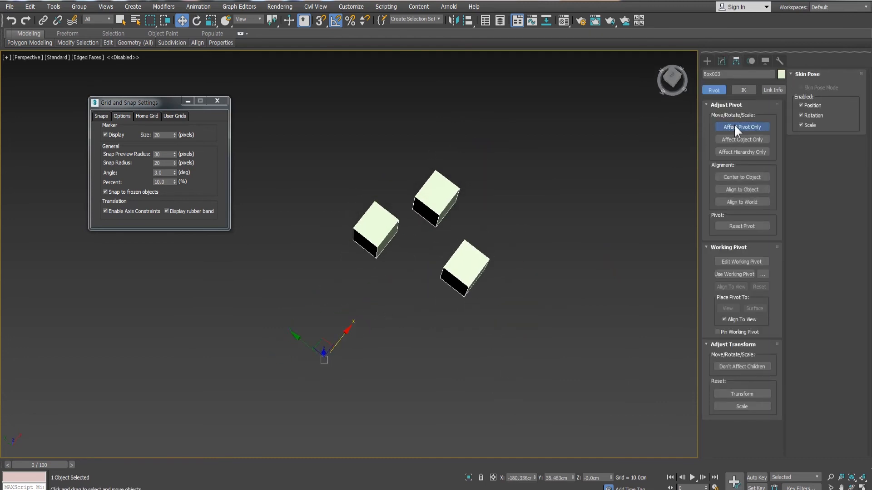
Step: Clone the three-cube object around its offset pivot as six instances, each rotated 54 degrees about Z
{"action": "middle_click_drag", "start_coordinate": [386, 316], "coordinate": [429, 301]}
{"action": "key", "text": "e"}
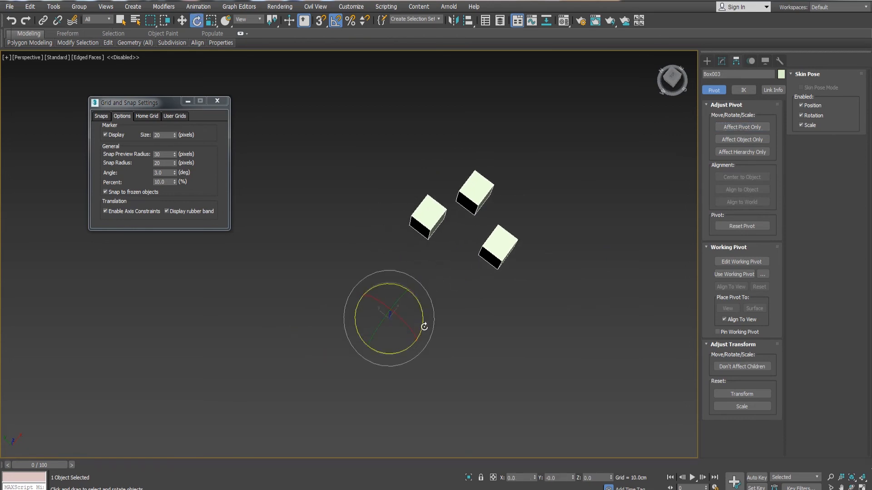
{"action": "scroll", "coordinate": [383, 314], "scroll_direction": "down", "scroll_amount": 1}
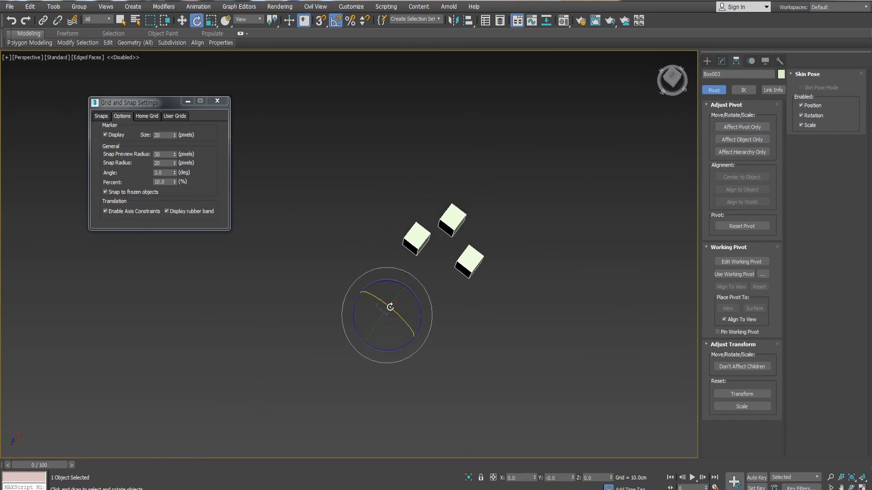
{"action": "left_click_drag", "start_coordinate": [425, 321], "coordinate": [394, 267], "text": "shift"}
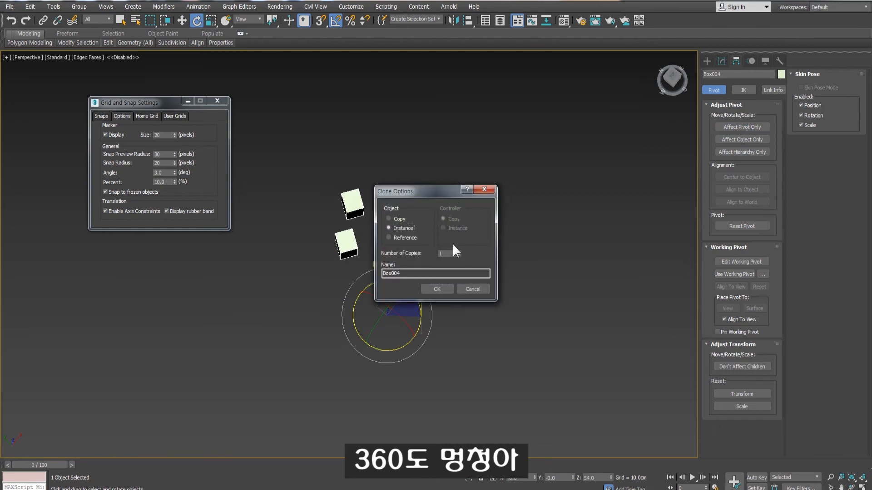
{"action": "left_click_drag", "start_coordinate": [452, 253], "coordinate": [426, 246]}
{"action": "type", "text": "6"}
{"action": "left_click", "coordinate": [442, 290]}
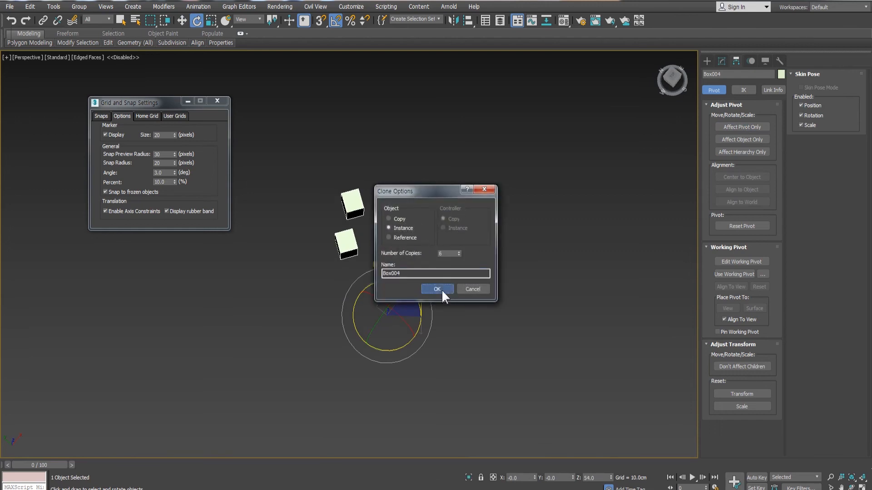
{"action": "mouse_move", "coordinate": [473, 281]}
{"action": "middle_mouse_down", "text": "alt"}
{"action": "mouse_move", "coordinate": [470, 301]}
{"action": "mouse_move", "coordinate": [442, 287]}
{"action": "middle_mouse_up", "text": "alt"}
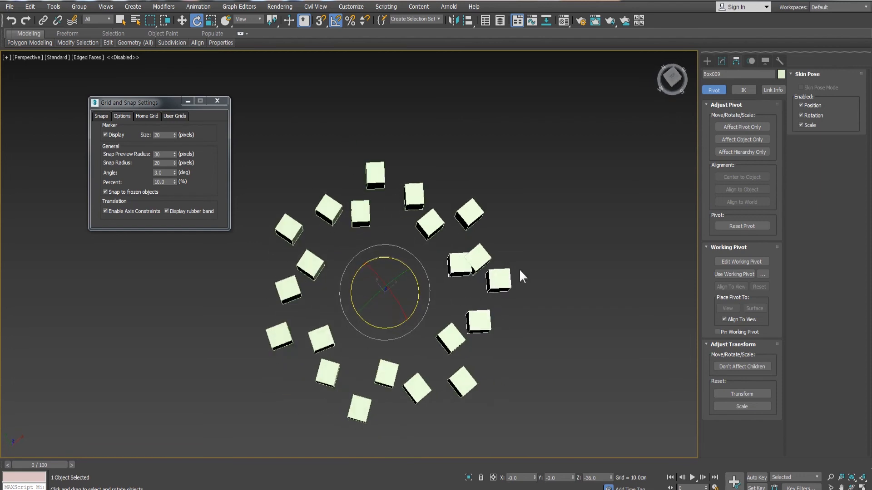
Step: Undo the rotated cloning and set the snap angle to 15 degrees
{"action": "middle_click_drag", "start_coordinate": [365, 199], "coordinate": [311, 222], "text": "alt"}
{"action": "key", "text": "ctrl+z"}
{"action": "double_click", "coordinate": [164, 173]}
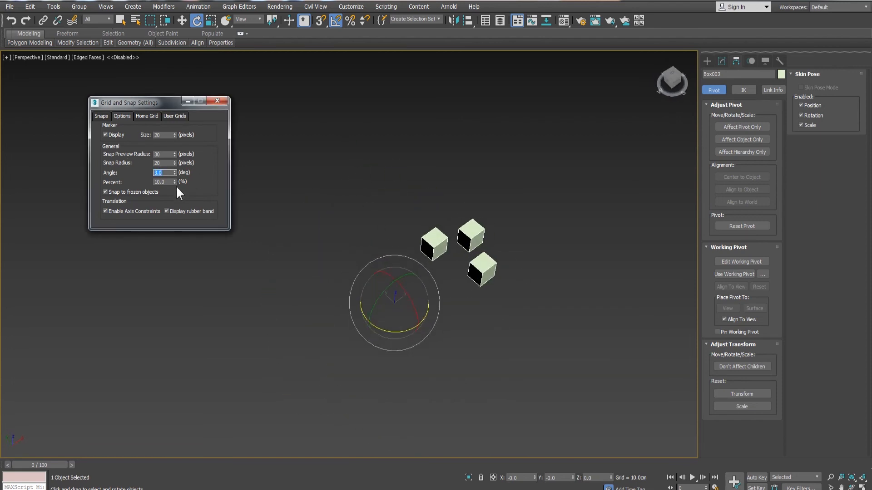
{"action": "type", "text": "5"}
Step: Clone the three-cube object as six instances at 60-degree steps about Z, and undo the cloning
{"action": "mouse_move", "coordinate": [416, 299]}
{"action": "left_mouse_down", "text": "shift"}
{"action": "mouse_move", "coordinate": [404, 335]}
{"action": "mouse_move", "coordinate": [422, 342]}
{"action": "mouse_move", "coordinate": [443, 334]}
{"action": "mouse_move", "coordinate": [439, 324]}
{"action": "mouse_move", "coordinate": [414, 334]}
{"action": "left_mouse_up", "text": "shift"}
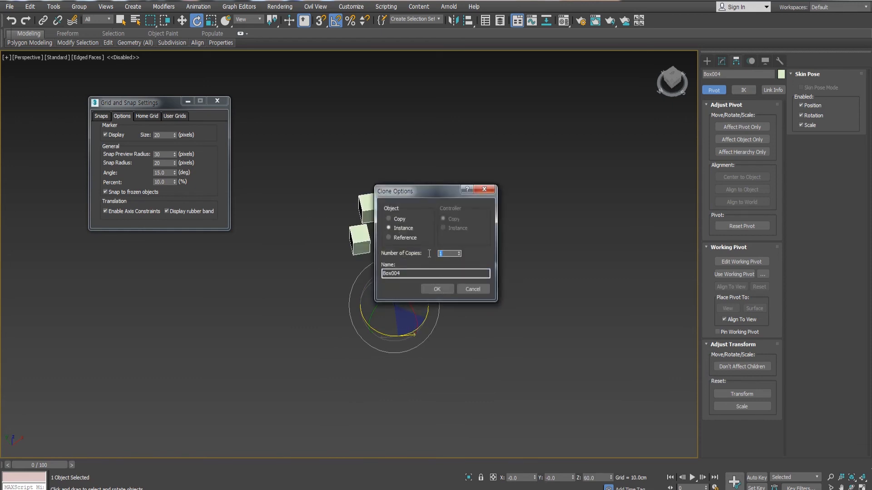
{"action": "left_click", "coordinate": [441, 289]}
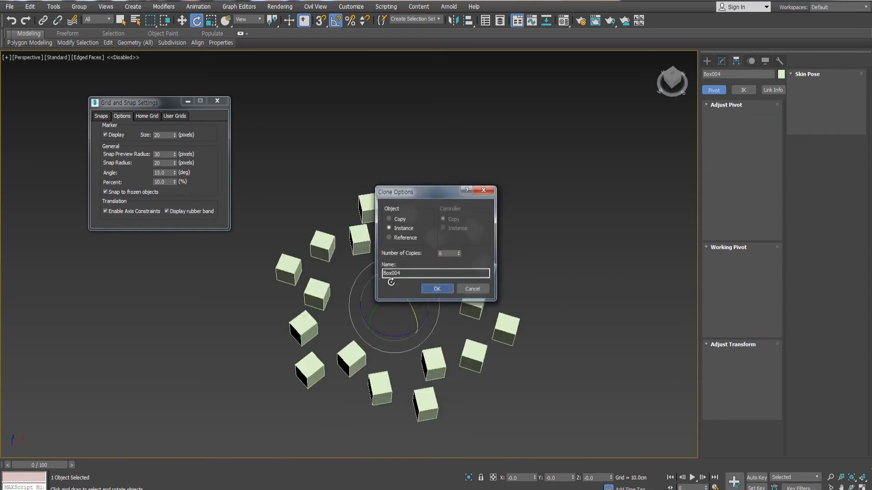
{"action": "key", "text": "ctrl+z"}
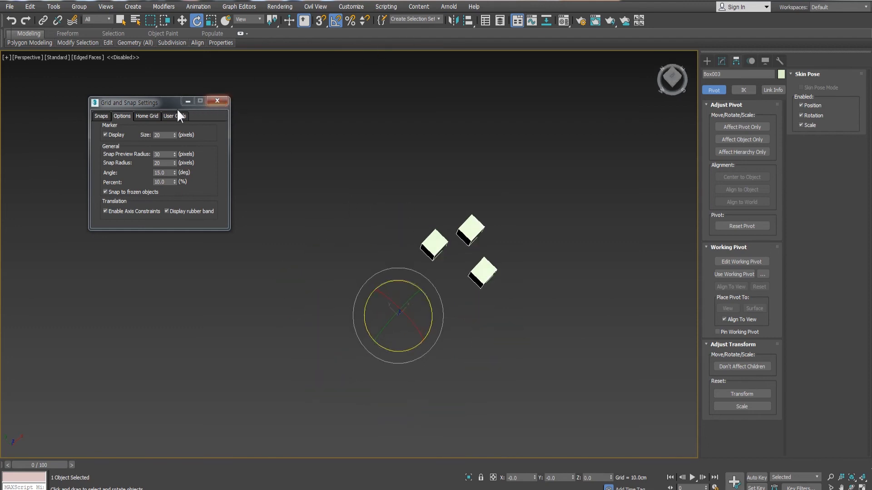
Step: Close the Grid and Snap Settings and turn off Angle Snap, leaving all snaps inactive
{"action": "left_click", "coordinate": [219, 101]}
{"action": "left_click", "coordinate": [323, 21]}
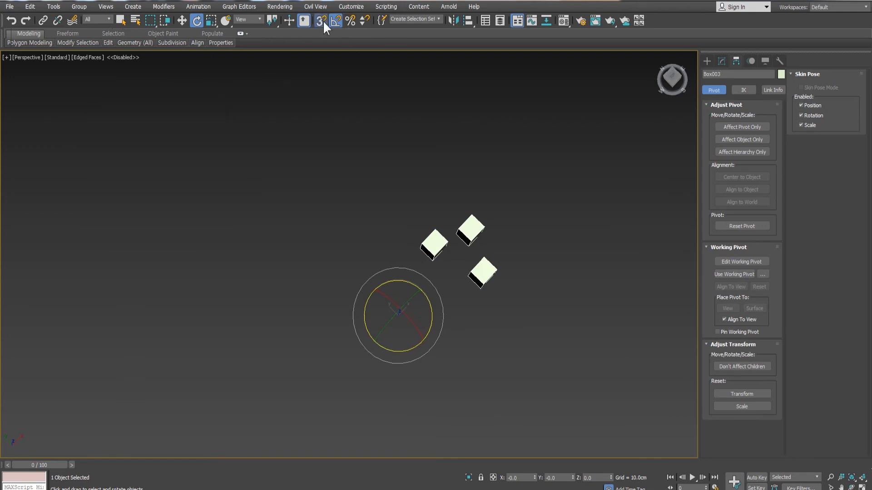
{"action": "left_click", "coordinate": [337, 23]}
{"action": "left_click", "coordinate": [323, 21]}
Step: Open Named Selection Sets and the Scene Explorer, and place the sets window clear of the object list
{"action": "left_click", "coordinate": [381, 23]}
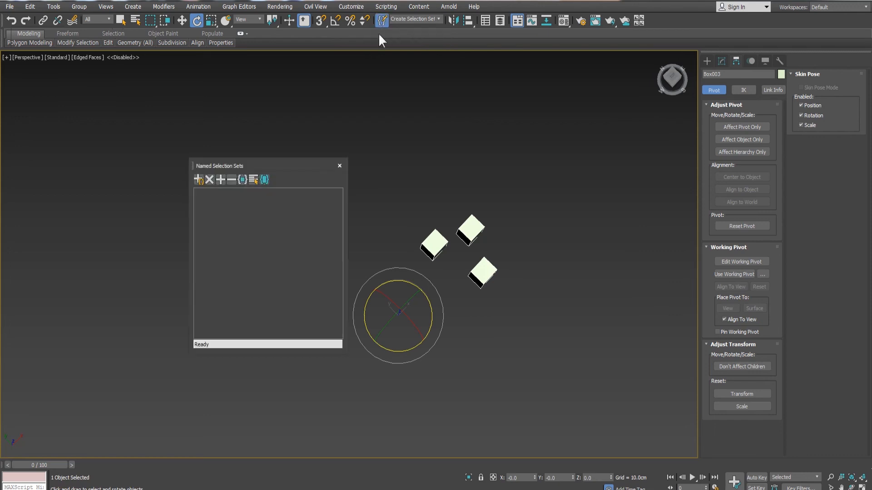
{"action": "left_click_drag", "start_coordinate": [177, 108], "coordinate": [149, 99]}
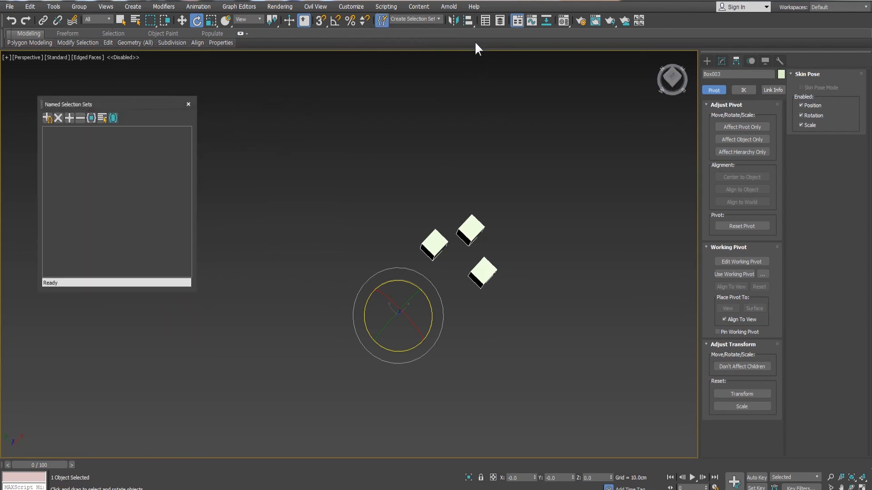
{"action": "left_click", "coordinate": [486, 19]}
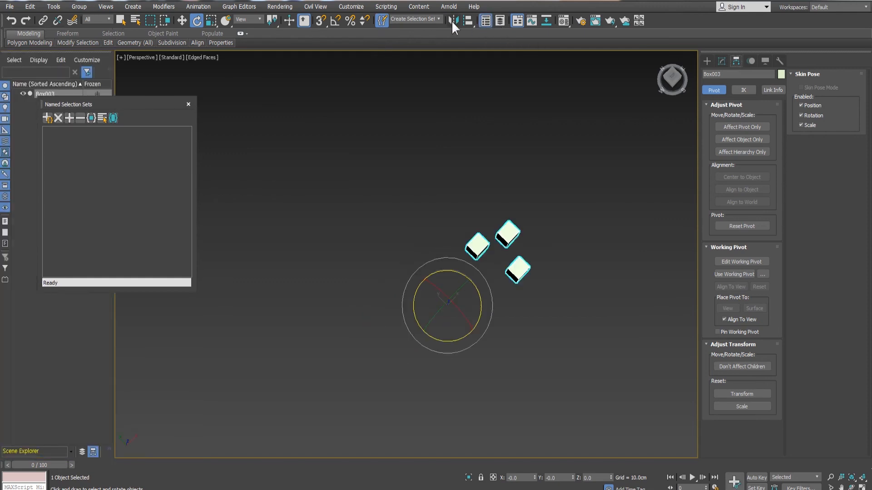
{"action": "left_click", "coordinate": [426, 20]}
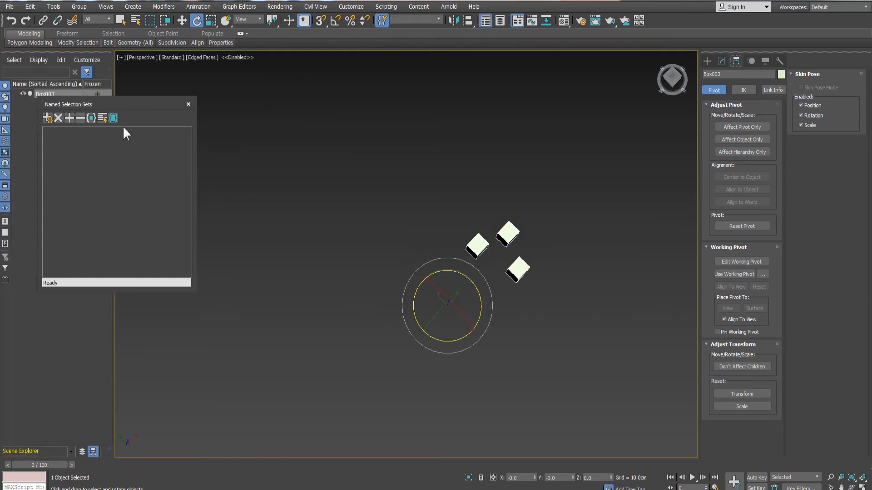
{"action": "left_click_drag", "start_coordinate": [121, 104], "coordinate": [186, 146]}
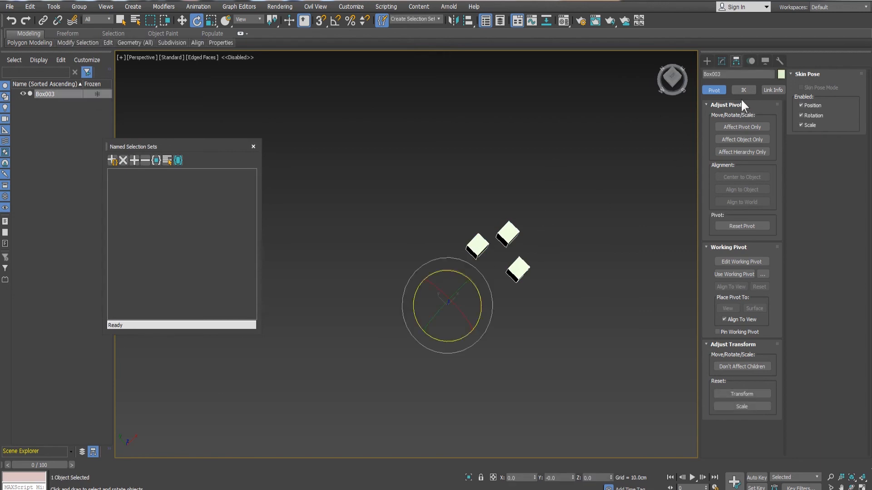
Step: Select the left cube as an element and detach it into a separate object
{"action": "left_click", "coordinate": [722, 61]}
{"action": "left_click", "coordinate": [763, 298]}
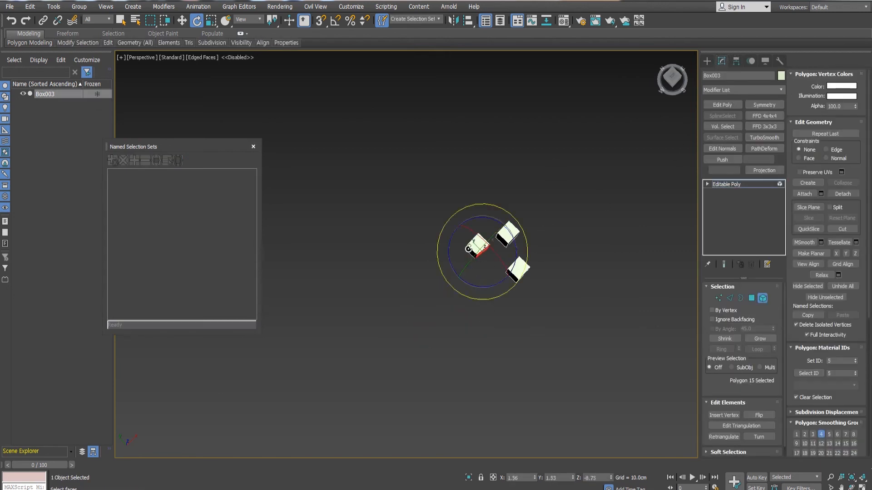
{"action": "left_click", "coordinate": [438, 214]}
{"action": "left_click", "coordinate": [476, 245]}
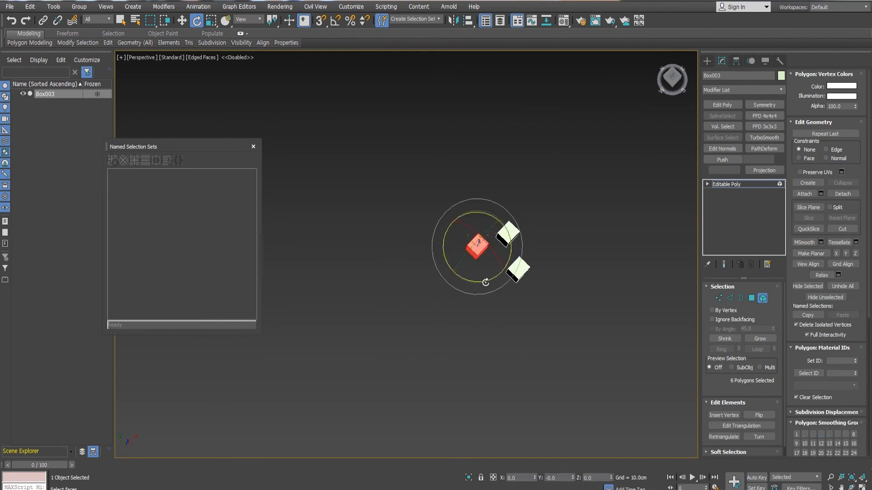
{"action": "scroll", "coordinate": [571, 259], "scroll_direction": "up", "scroll_amount": 4}
{"action": "left_click", "coordinate": [842, 194]}
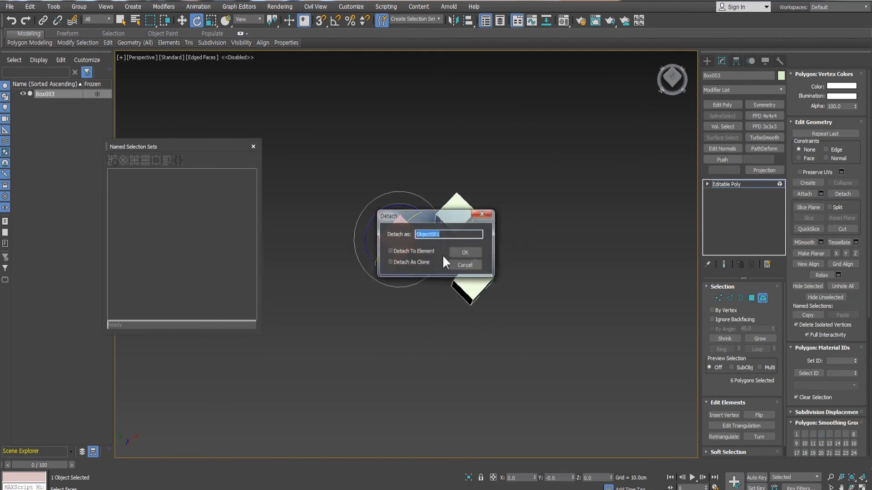
{"action": "left_click", "coordinate": [463, 253]}
{"action": "scroll", "coordinate": [414, 298], "scroll_direction": "up", "scroll_amount": 2}
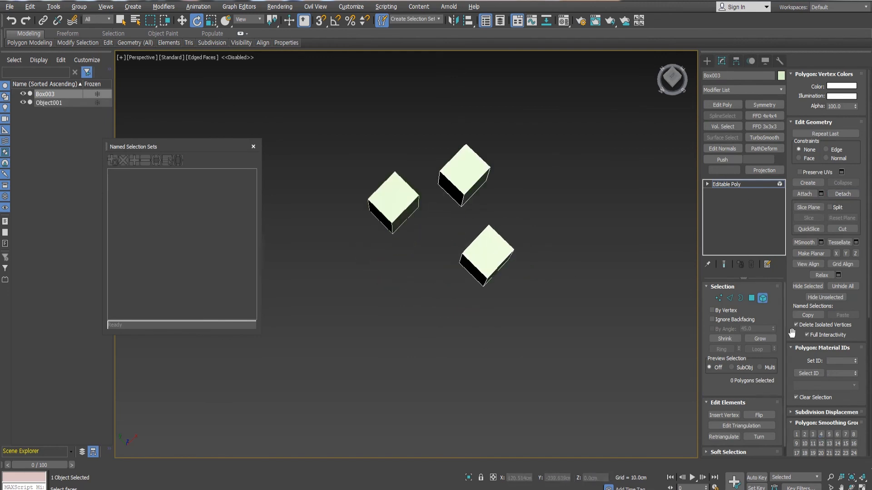
Step: Select the detached cube as an object, center its pivot, and move it about 125 cm along negative X, away from the other cubes
{"action": "key", "text": "5"}
{"action": "left_click", "coordinate": [464, 312]}
{"action": "left_click", "coordinate": [399, 204]}
{"action": "middle_click_drag", "start_coordinate": [399, 204], "coordinate": [416, 248]}
{"action": "key", "text": "alt+c"}
{"action": "key", "text": "w"}
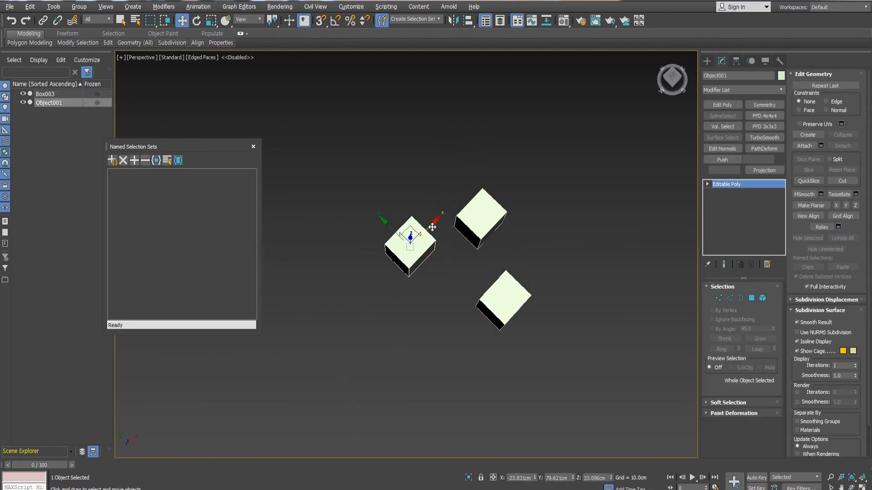
{"action": "left_click_drag", "start_coordinate": [432, 227], "coordinate": [389, 274]}
Step: Select the object made of the two remaining cubes and save it as named selection set 1
{"action": "left_click", "coordinate": [472, 227]}
{"action": "scroll", "coordinate": [464, 269], "scroll_direction": "down", "scroll_amount": 2}
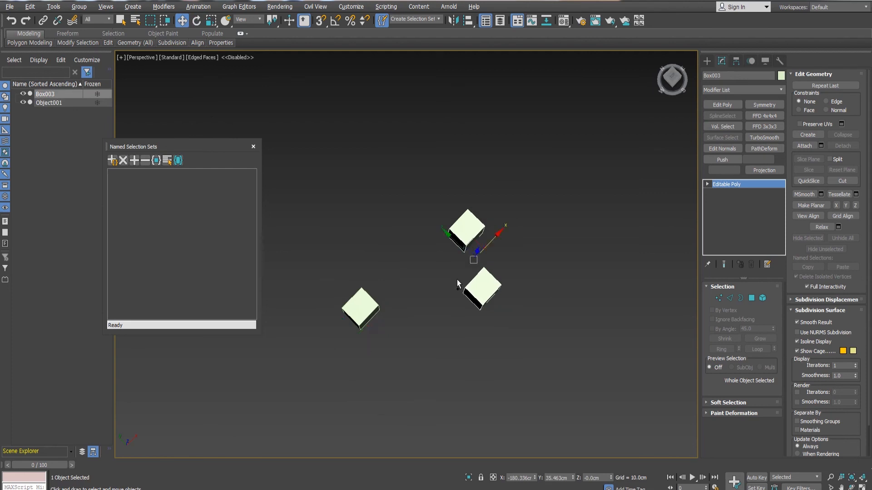
{"action": "middle_click_drag", "start_coordinate": [486, 238], "coordinate": [523, 247], "text": "alt"}
{"action": "left_click_drag", "start_coordinate": [523, 247], "coordinate": [557, 229]}
{"action": "left_click_drag", "start_coordinate": [455, 150], "coordinate": [597, 380]}
{"action": "left_click_drag", "start_coordinate": [321, 199], "coordinate": [443, 313]}
{"action": "left_click_drag", "start_coordinate": [489, 130], "coordinate": [567, 286]}
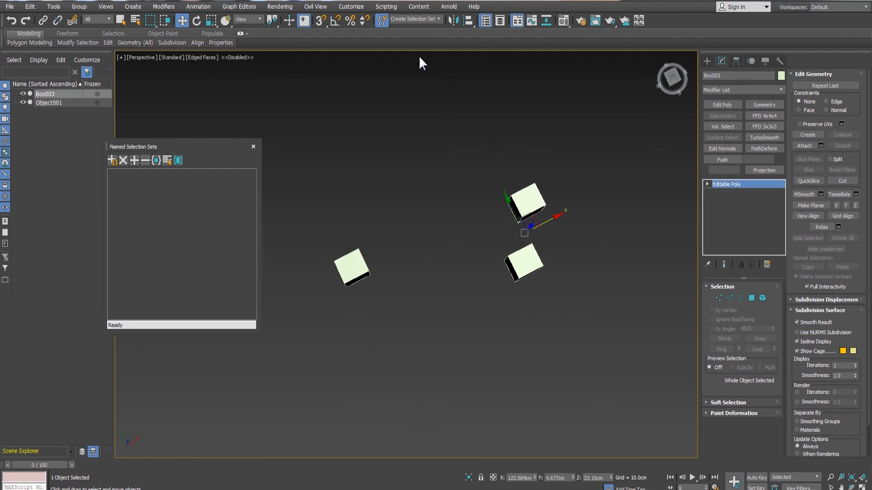
{"action": "left_click", "coordinate": [423, 23]}
{"action": "type", "text": "1"}
{"action": "key", "text": "Return"}
Step: Select the detached cube and save it as named selection set 2
{"action": "left_click", "coordinate": [352, 267]}
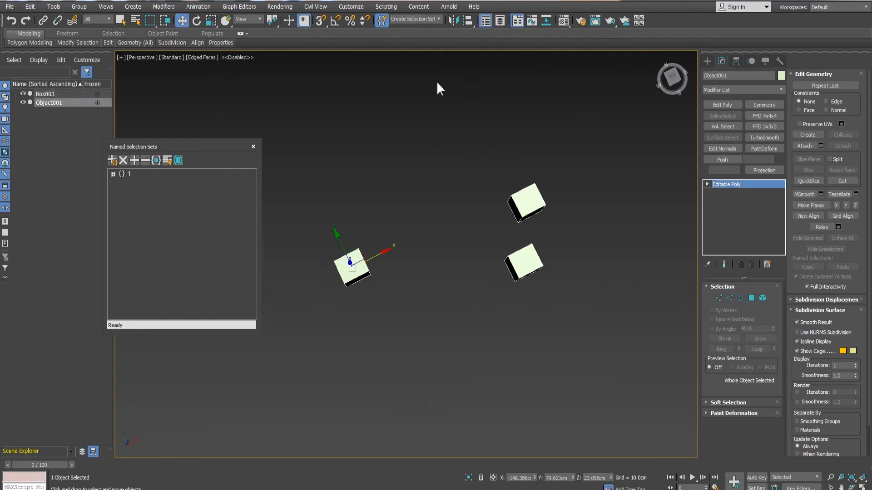
{"action": "key", "text": "Return"}
Step: Clear the object selection and expand selection set 1 to show its members
{"action": "left_click", "coordinate": [372, 130]}
{"action": "left_click", "coordinate": [124, 173]}
{"action": "double_click", "coordinate": [122, 173]}
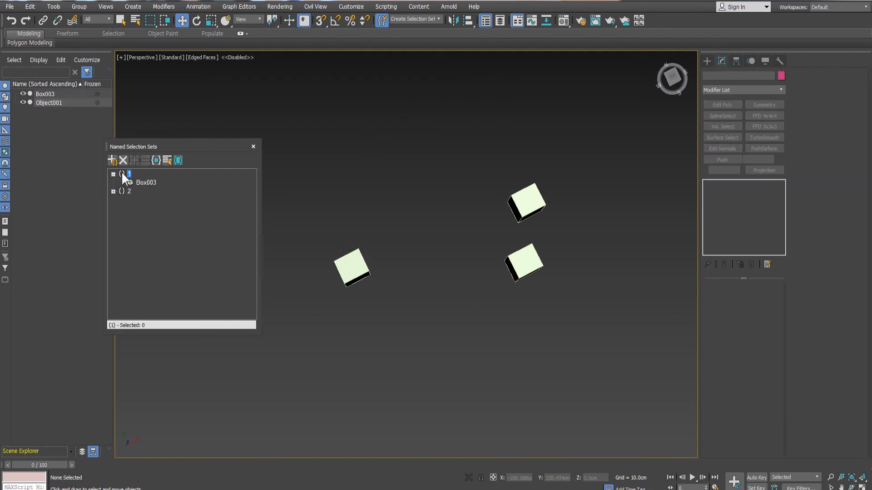
Step: Expand selection set 2 and examine the member objects of both named sets alongside the cubes
{"action": "double_click", "coordinate": [116, 190]}
{"action": "left_click", "coordinate": [139, 199]}
{"action": "left_click", "coordinate": [146, 183]}
{"action": "middle_click_drag", "start_coordinate": [389, 280], "coordinate": [367, 263], "text": "alt"}
{"action": "scroll", "coordinate": [368, 265], "scroll_direction": "up", "scroll_amount": 4}
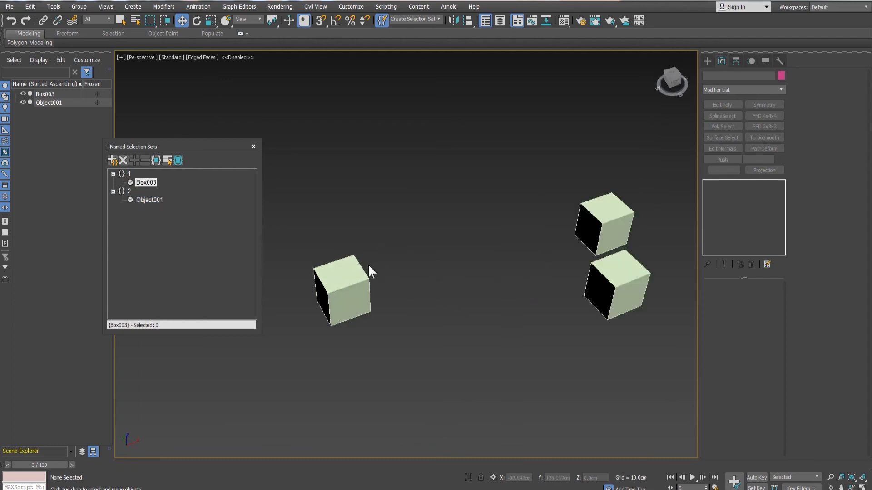
{"action": "left_click", "coordinate": [129, 174]}
{"action": "scroll", "coordinate": [473, 236], "scroll_direction": "down", "scroll_amount": 3}
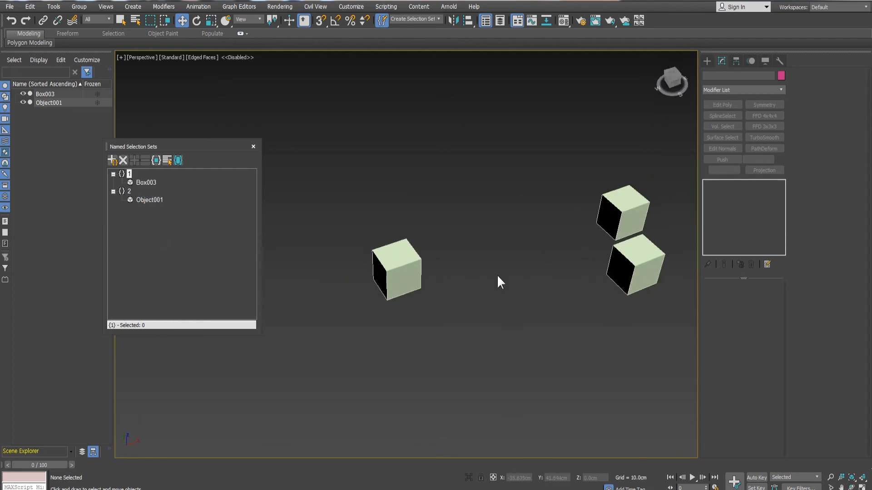
{"action": "middle_click_drag", "start_coordinate": [498, 279], "coordinate": [380, 314]}
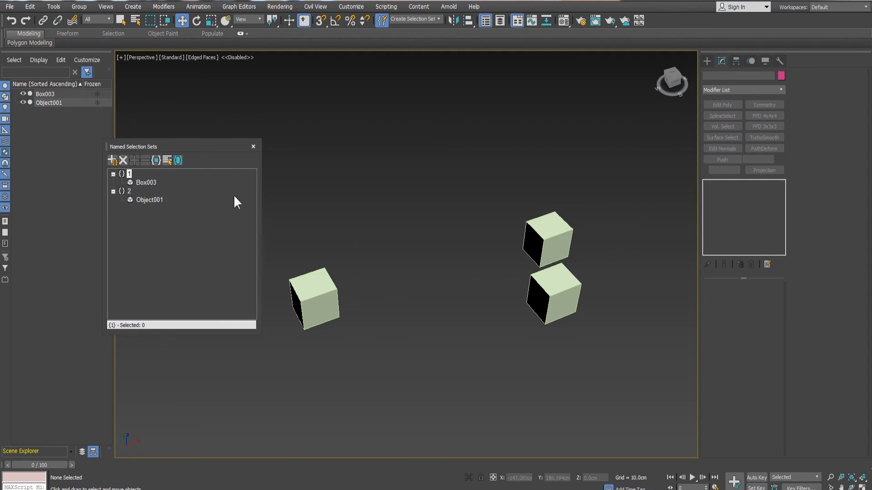
{"action": "left_click", "coordinate": [146, 183]}
Step: Select Box003 and switch the object selection back and forth between named sets 2 and 1, ending on set 2
{"action": "left_click", "coordinate": [50, 94]}
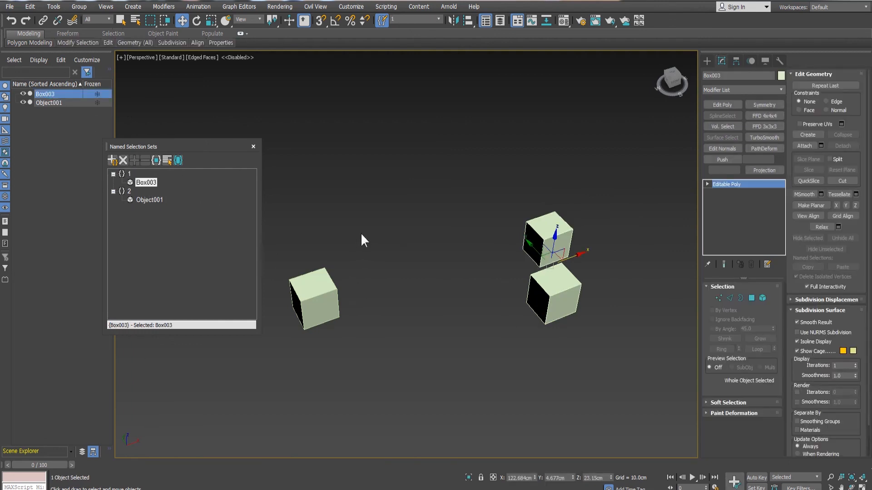
{"action": "left_click", "coordinate": [438, 20]}
{"action": "left_click", "coordinate": [426, 32]}
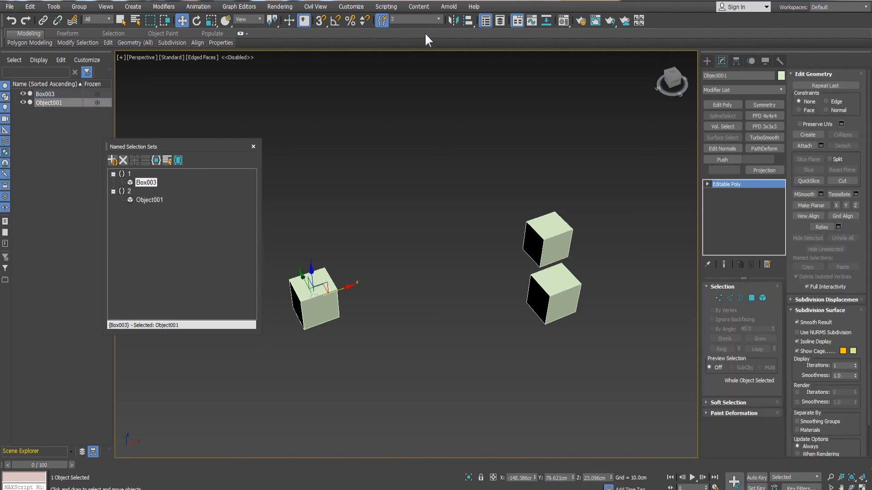
{"action": "left_click", "coordinate": [438, 22]}
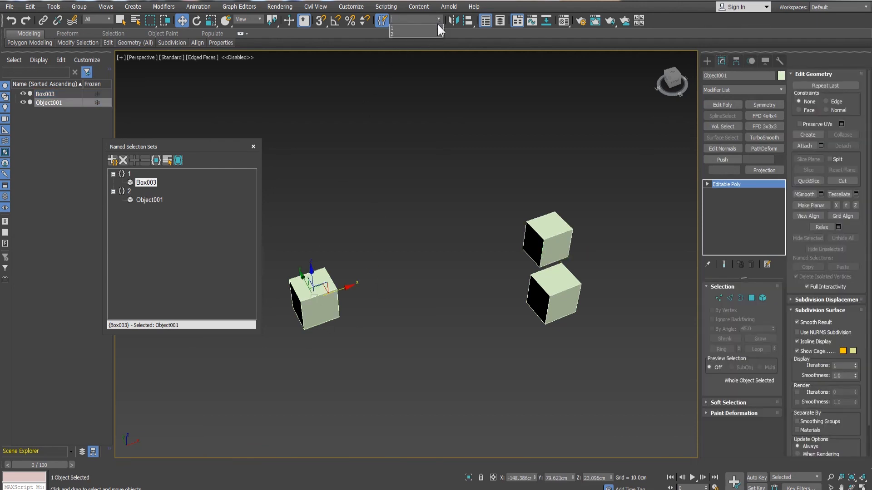
{"action": "left_click", "coordinate": [435, 27]}
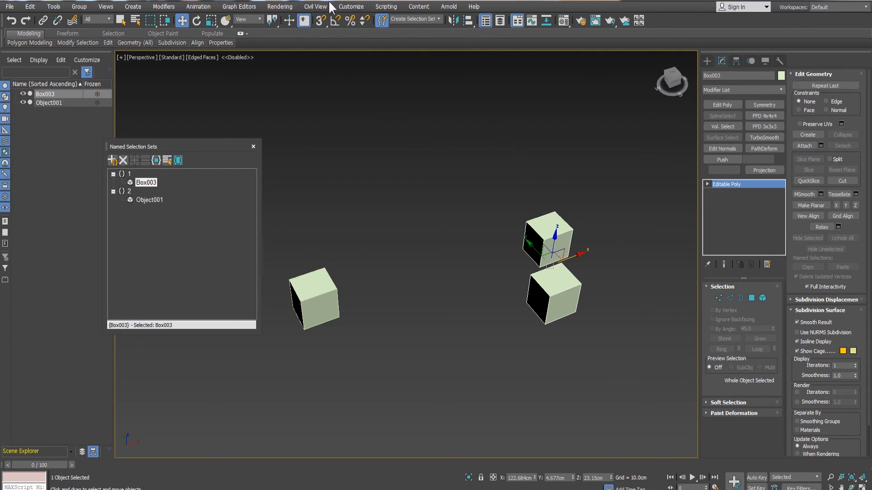
{"action": "left_click", "coordinate": [437, 20]}
{"action": "left_click", "coordinate": [413, 28]}
{"action": "left_click", "coordinate": [438, 19]}
{"action": "left_click", "coordinate": [430, 35]}
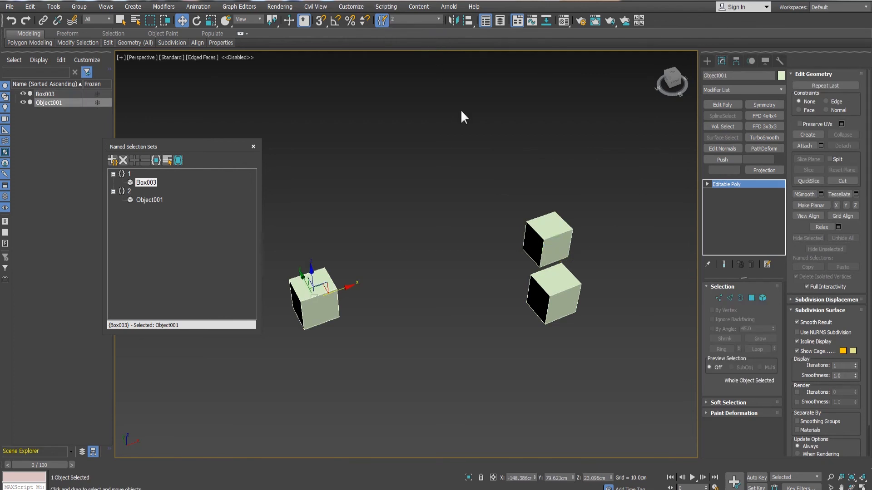
{"action": "left_click", "coordinate": [438, 17]}
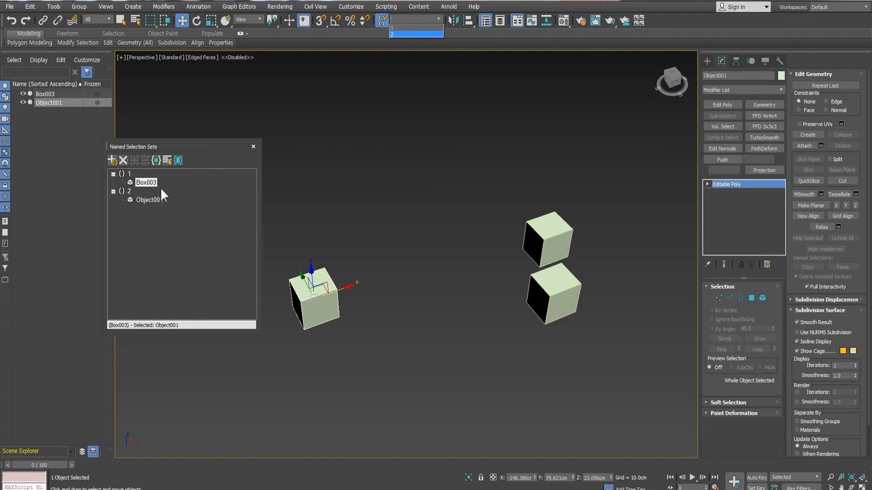
{"action": "left_click", "coordinate": [421, 35]}
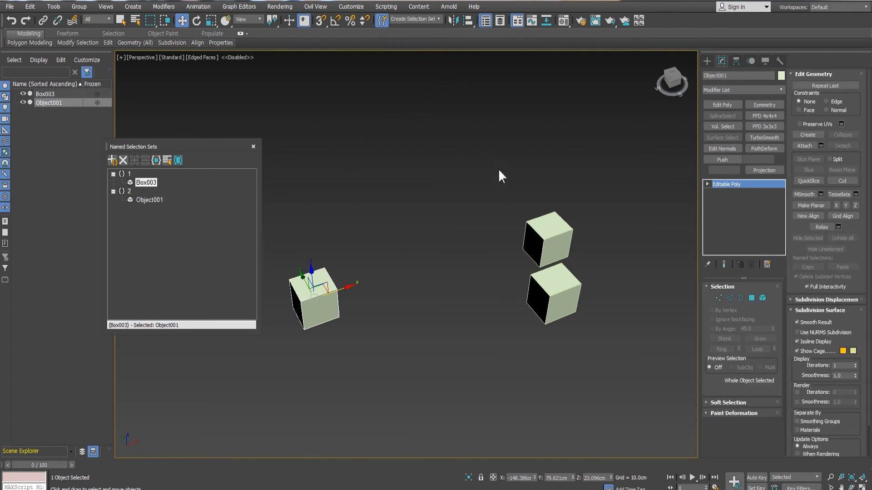
Step: Select the two-cube object directly in the viewport, then pick Object001 and Box003 by name in the Scene Explorer
{"action": "left_click", "coordinate": [547, 239]}
{"action": "left_click", "coordinate": [448, 218]}
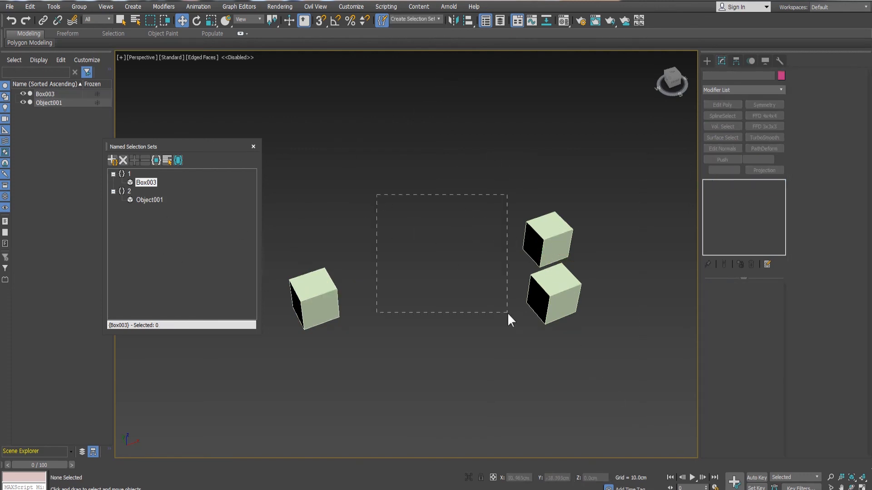
{"action": "left_click_drag", "start_coordinate": [508, 312], "coordinate": [525, 295]}
{"action": "left_click", "coordinate": [129, 200]}
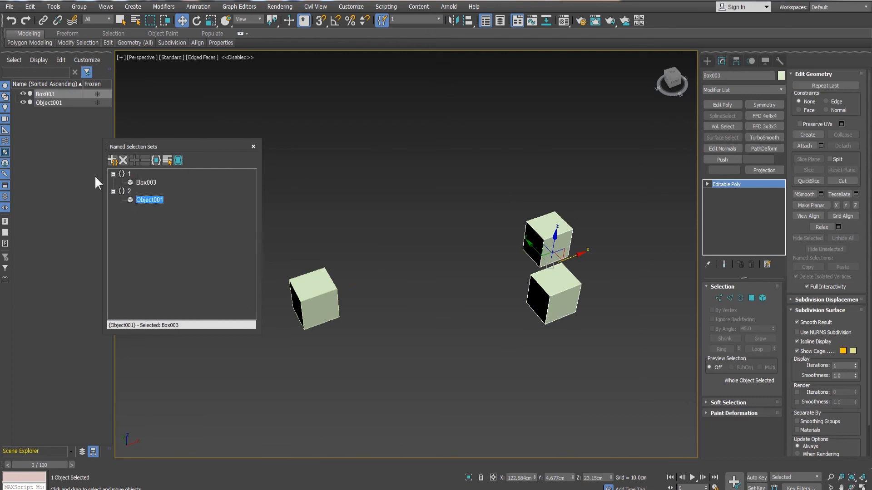
{"action": "left_click", "coordinate": [43, 103]}
{"action": "left_click", "coordinate": [48, 94]}
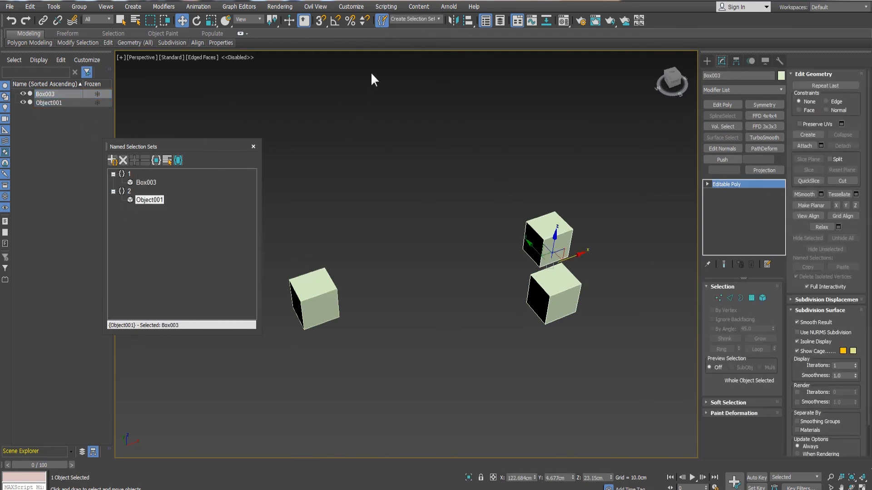
Step: Recall named selection set 1, then set 2 to select the single detached cube
{"action": "left_click", "coordinate": [437, 14]}
{"action": "left_click", "coordinate": [429, 29]}
{"action": "left_click", "coordinate": [438, 18]}
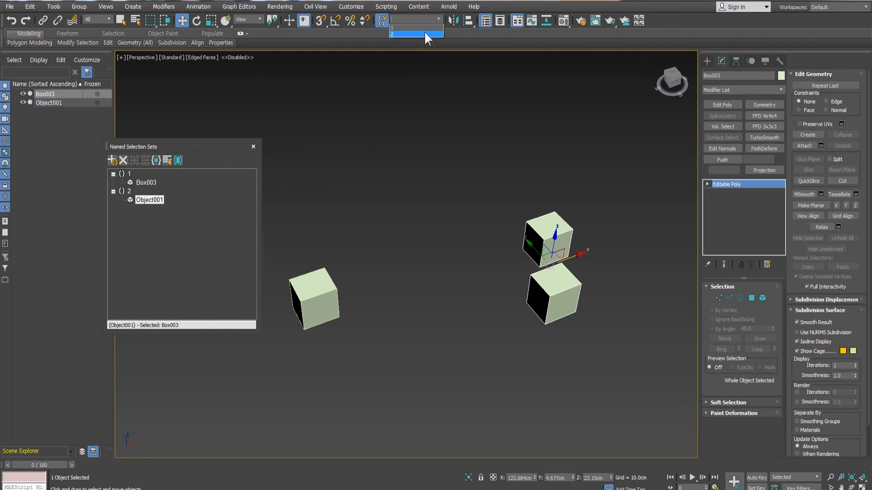
{"action": "left_click", "coordinate": [423, 32]}
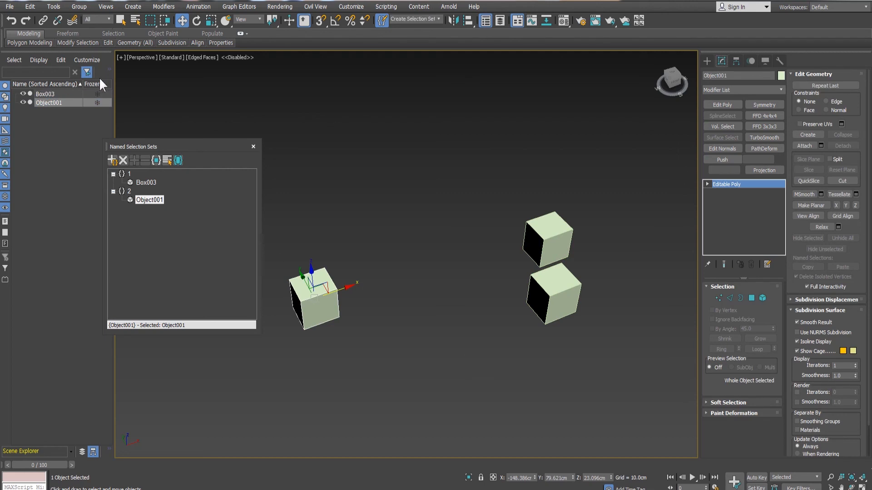
Step: Reposition the Named Selection Sets dialog clear of the detached cube and examine the entries of sets 1 and 2
{"action": "left_click_drag", "start_coordinate": [173, 145], "coordinate": [253, 99]}
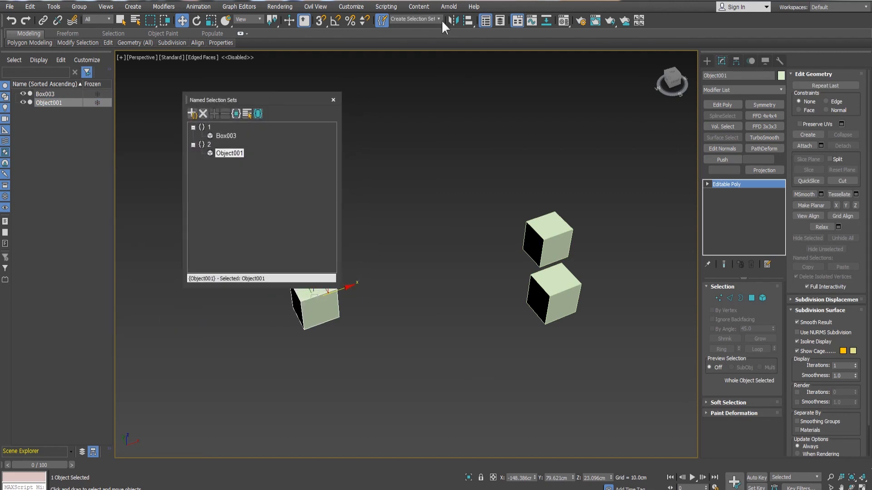
{"action": "left_click", "coordinate": [222, 136]}
{"action": "left_click", "coordinate": [207, 128]}
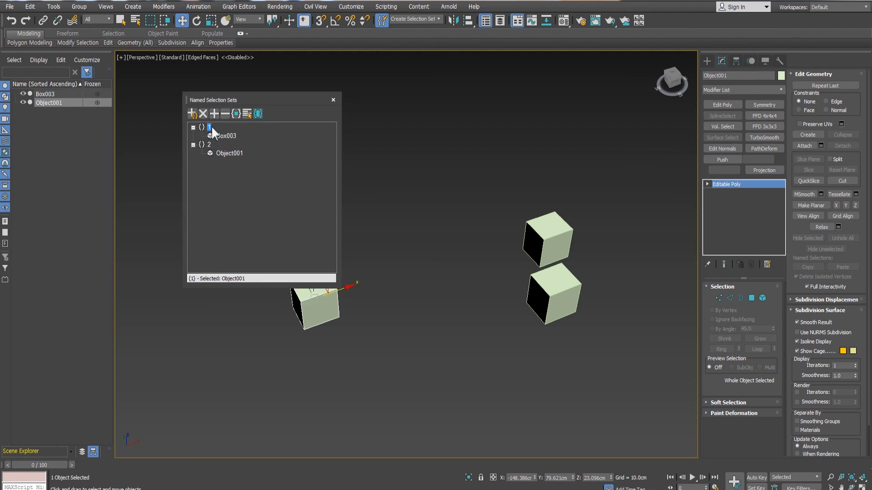
{"action": "left_click", "coordinate": [226, 137]}
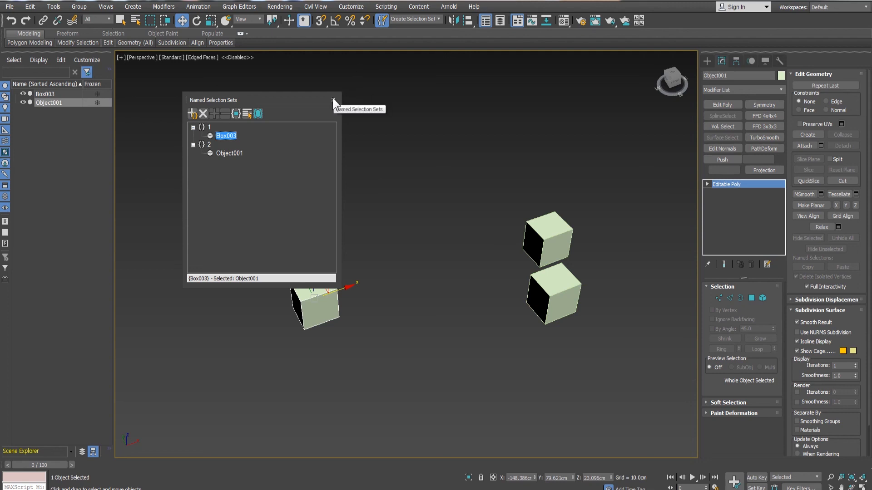
{"action": "left_click_drag", "start_coordinate": [269, 101], "coordinate": [253, 94]}
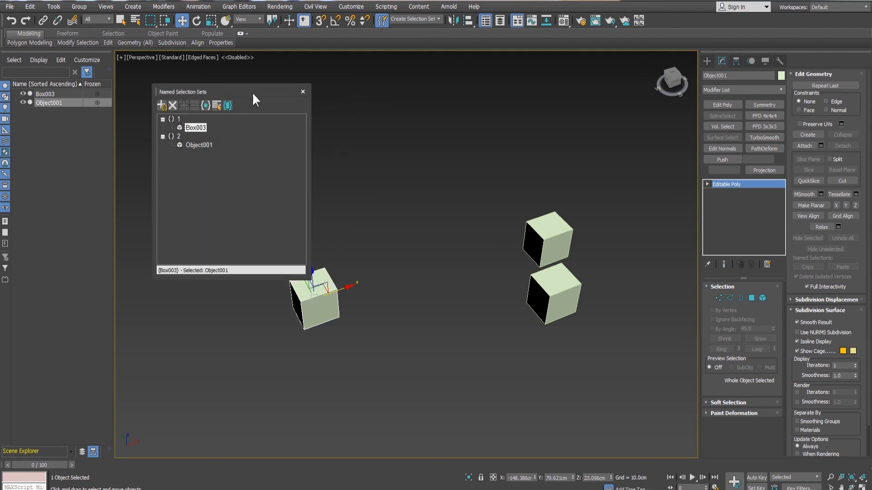
{"action": "left_click", "coordinate": [197, 144]}
{"action": "left_click", "coordinate": [198, 128]}
{"action": "left_click", "coordinate": [178, 118]}
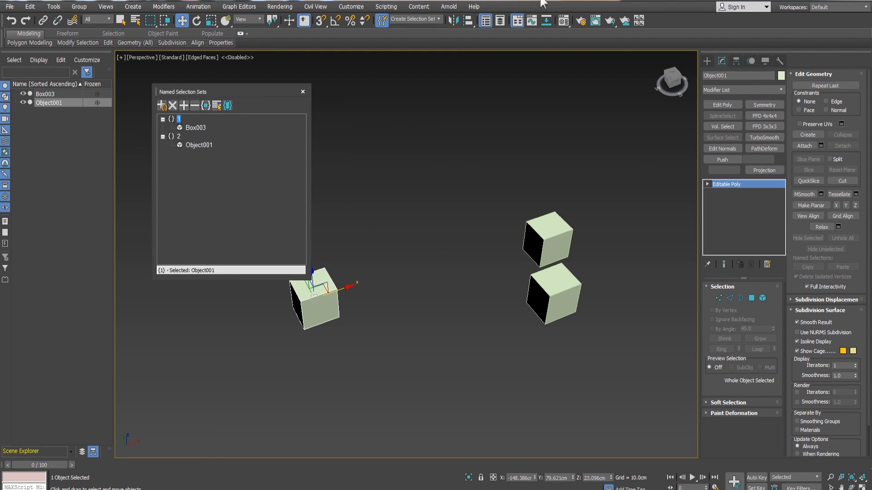
Step: Recall named selection set 2, then set 1, and close the Named Selection Sets dialog
{"action": "left_click", "coordinate": [438, 19]}
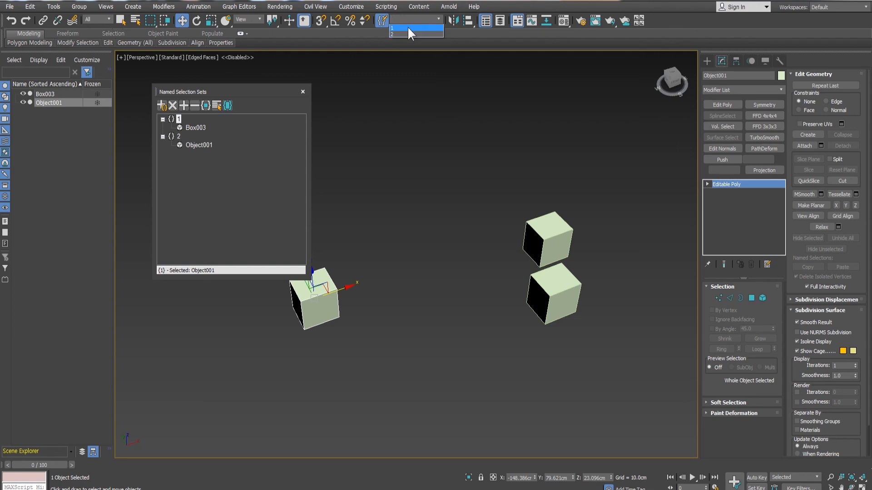
{"action": "left_click", "coordinate": [396, 34]}
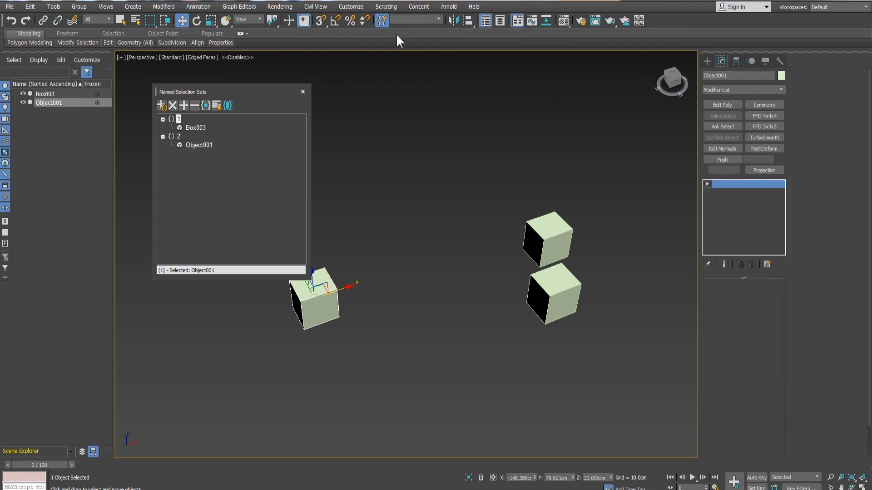
{"action": "left_click", "coordinate": [439, 20]}
{"action": "left_click", "coordinate": [430, 27]}
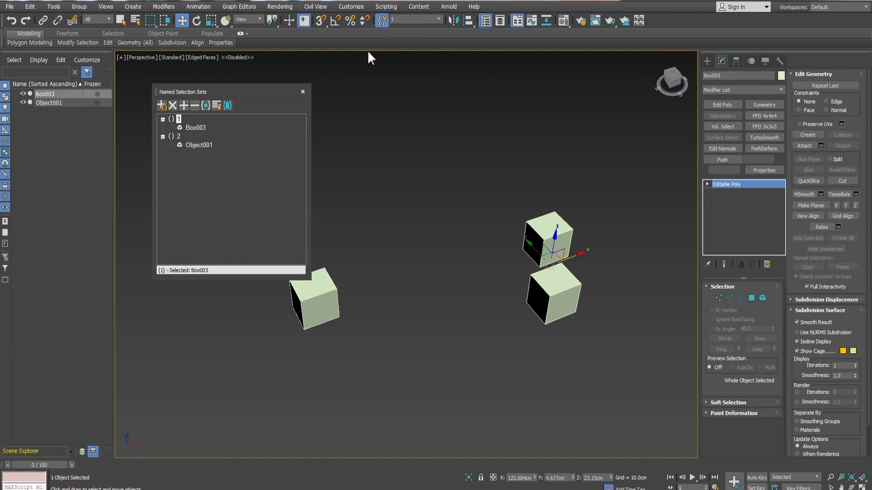
{"action": "left_click", "coordinate": [301, 93]}
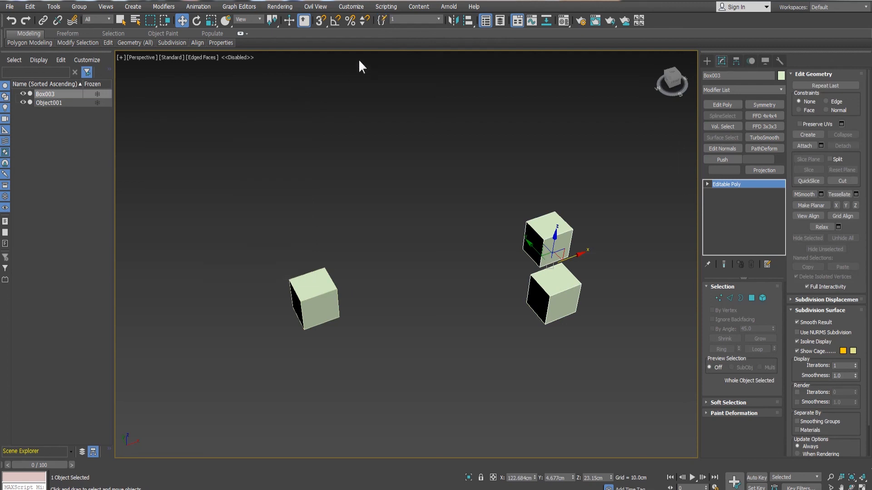
Step: Toggle the Scene Explorer off and on, then alternate the selection between Object001 and Box003 in its list
{"action": "left_click", "coordinate": [486, 18]}
{"action": "left_click", "coordinate": [486, 18]}
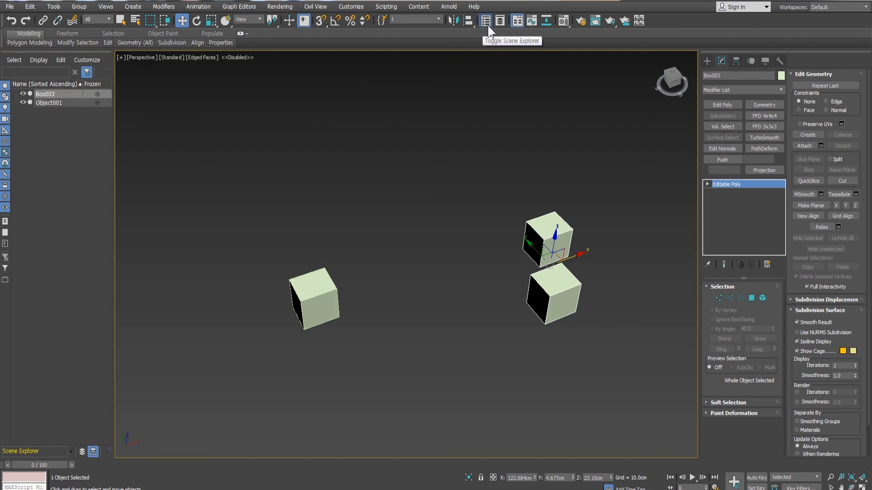
{"action": "left_click", "coordinate": [54, 102]}
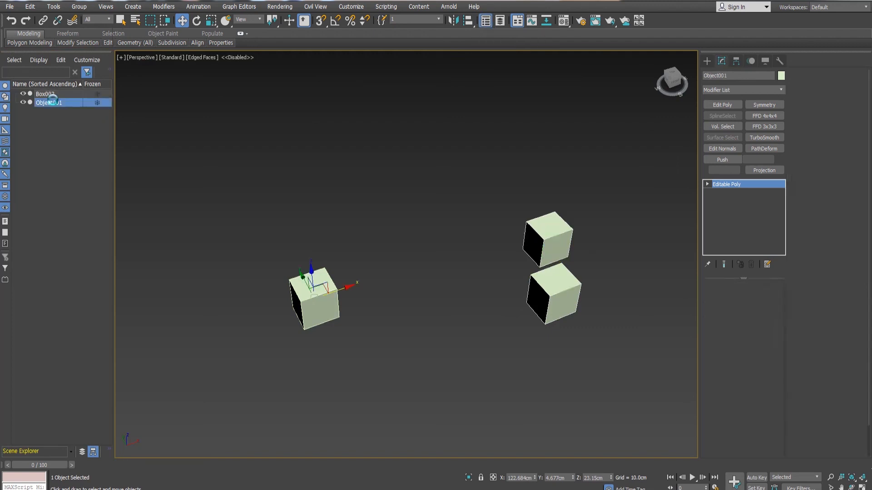
{"action": "left_click", "coordinate": [52, 95]}
{"action": "left_click", "coordinate": [53, 102]}
{"action": "left_click", "coordinate": [51, 95]}
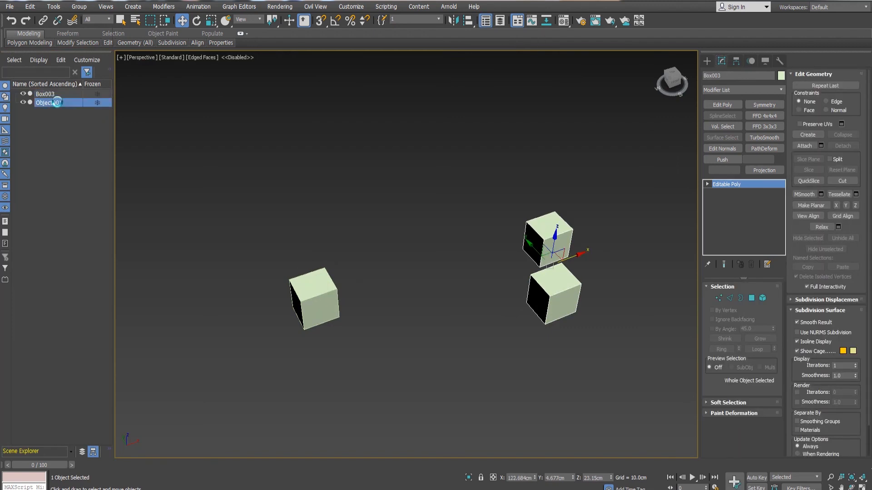
{"action": "left_click", "coordinate": [48, 102]}
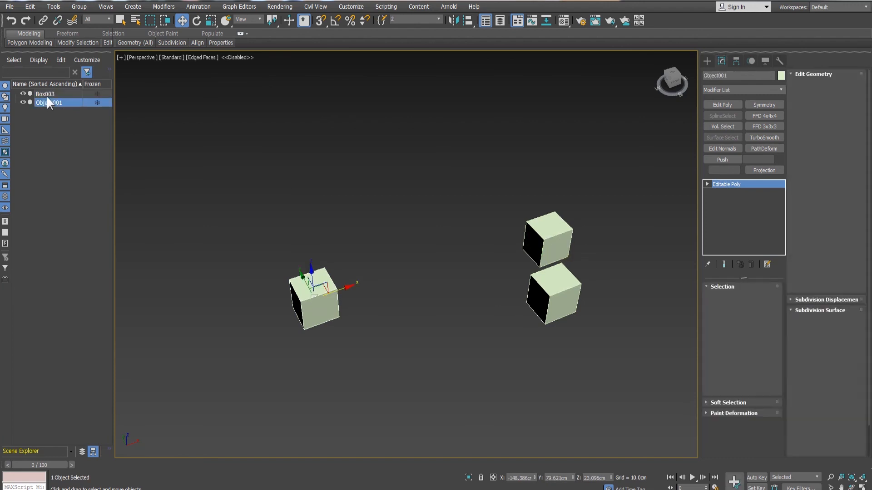
{"action": "left_click", "coordinate": [46, 94]}
{"action": "left_click", "coordinate": [45, 104]}
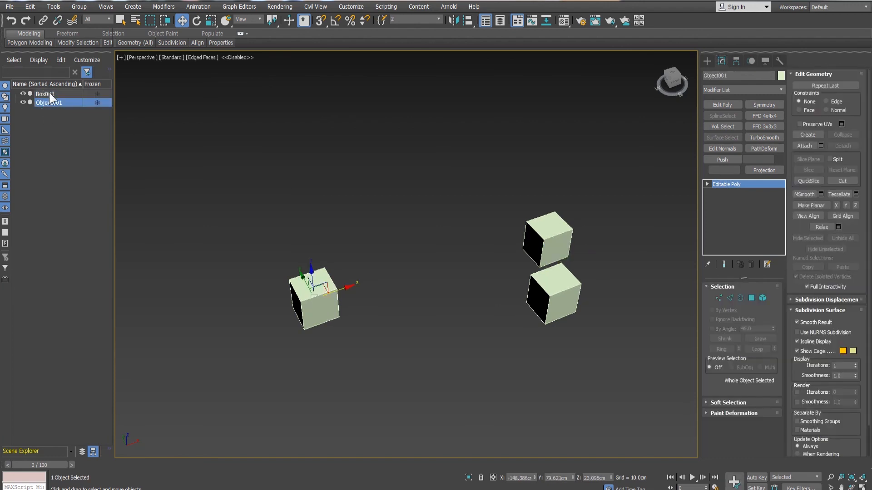
{"action": "left_click", "coordinate": [49, 93]}
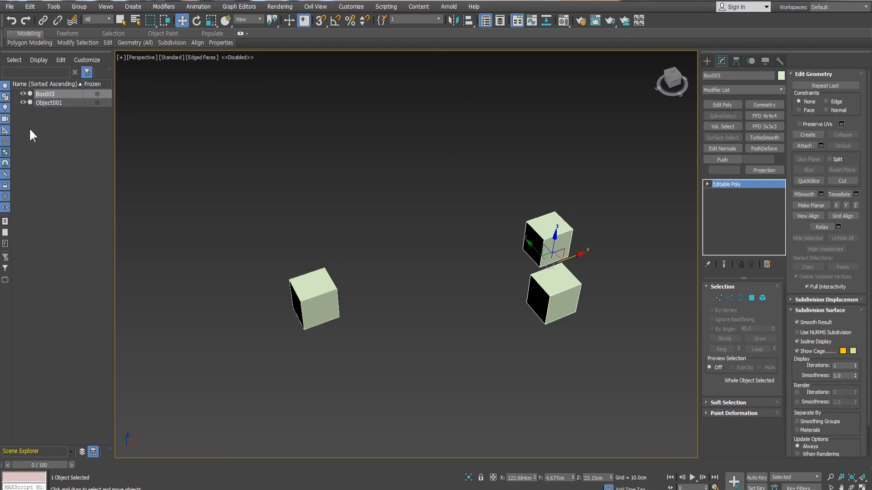
Step: Make Box003 a child of Object001 in the Scene Explorer, try moving the parent, and clear the selection
{"action": "left_click_drag", "start_coordinate": [47, 93], "coordinate": [48, 103]}
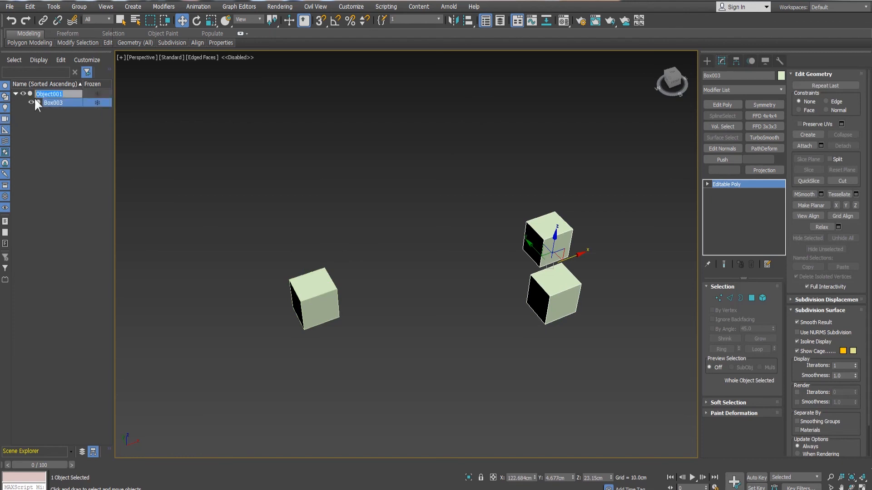
{"action": "left_click", "coordinate": [54, 121]}
{"action": "left_click", "coordinate": [50, 94]}
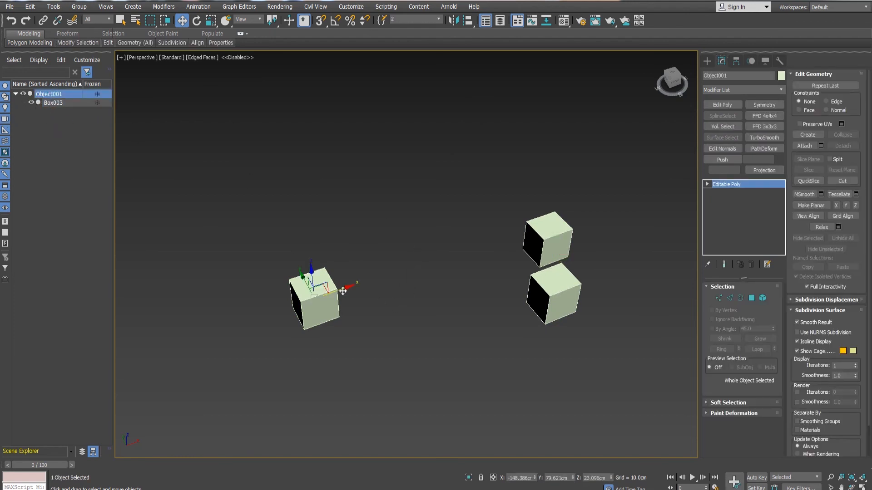
{"action": "middle_click_drag", "start_coordinate": [344, 289], "coordinate": [313, 307]}
{"action": "right_click", "coordinate": [313, 307]}
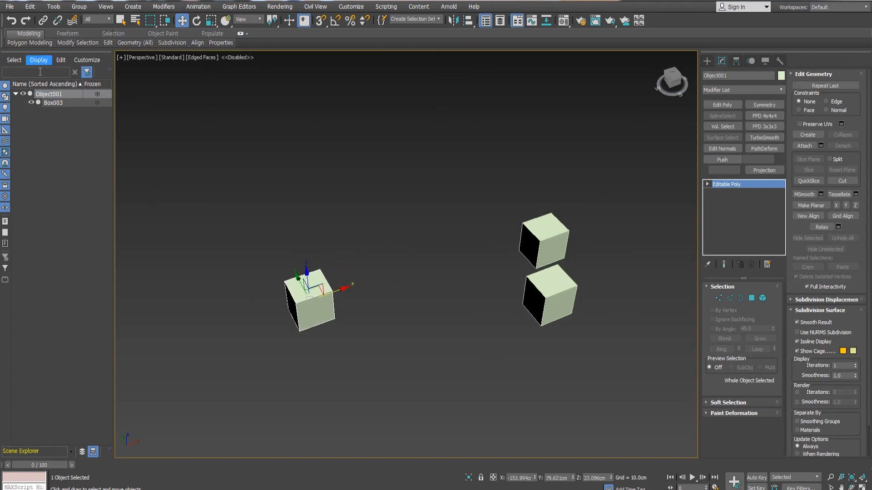
{"action": "left_click", "coordinate": [141, 128]}
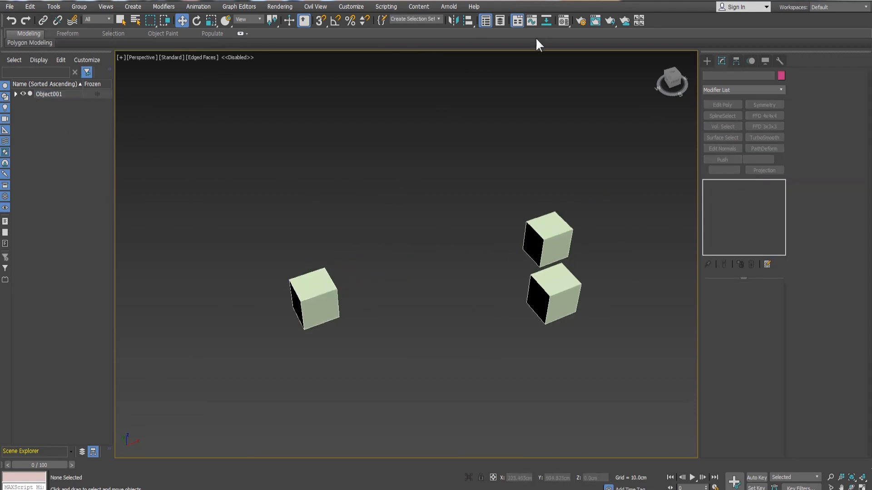
Step: Undo the parenting of Box003 under Object001 and the selection changes made since
{"action": "key", "text": "ctrl+z"}
{"action": "key", "text": "ctrl+z"}
{"action": "key", "text": "ctrl+z"}
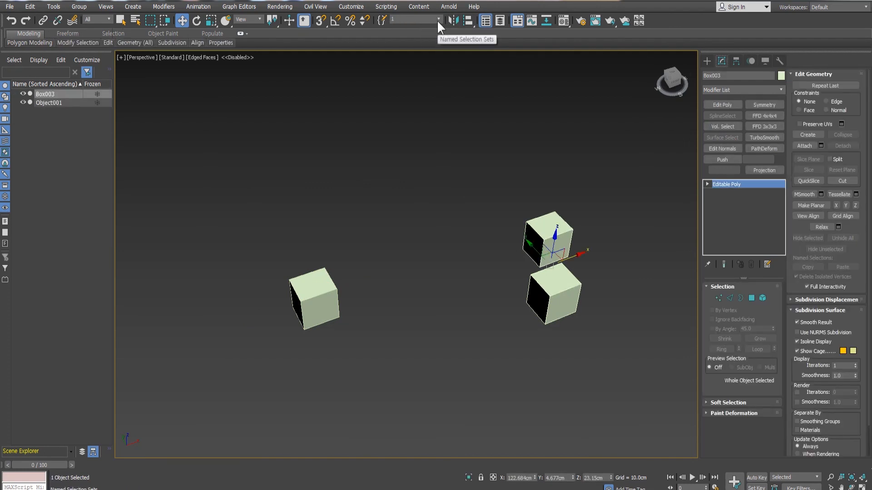
Step: Recall named selection set 2 from the stored sets, and clear the selection
{"action": "left_click", "coordinate": [438, 21]}
{"action": "left_click", "coordinate": [438, 21]}
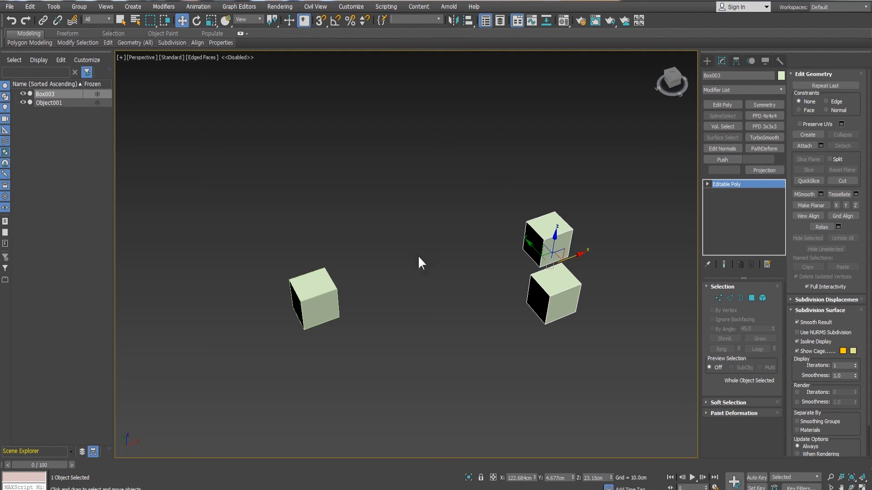
{"action": "left_click", "coordinate": [500, 244]}
{"action": "left_click_drag", "start_coordinate": [475, 191], "coordinate": [577, 291]}
{"action": "left_click", "coordinate": [439, 20]}
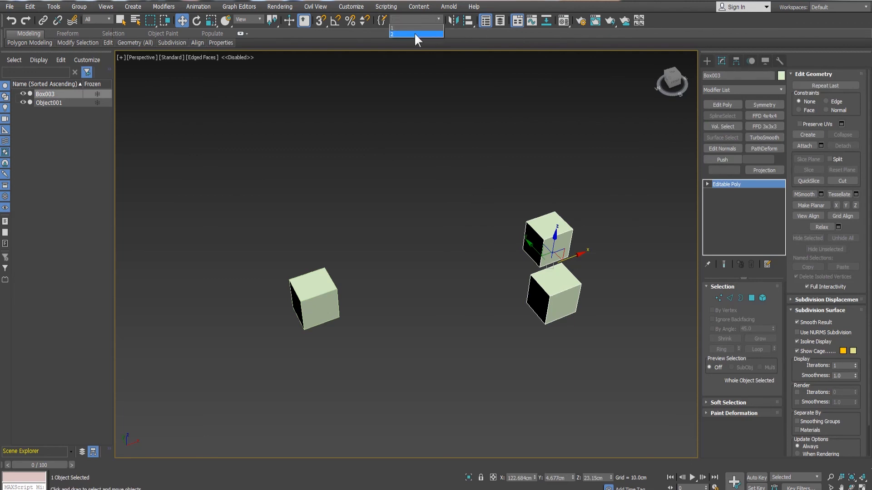
{"action": "left_click", "coordinate": [416, 34]}
{"action": "left_click", "coordinate": [438, 19]}
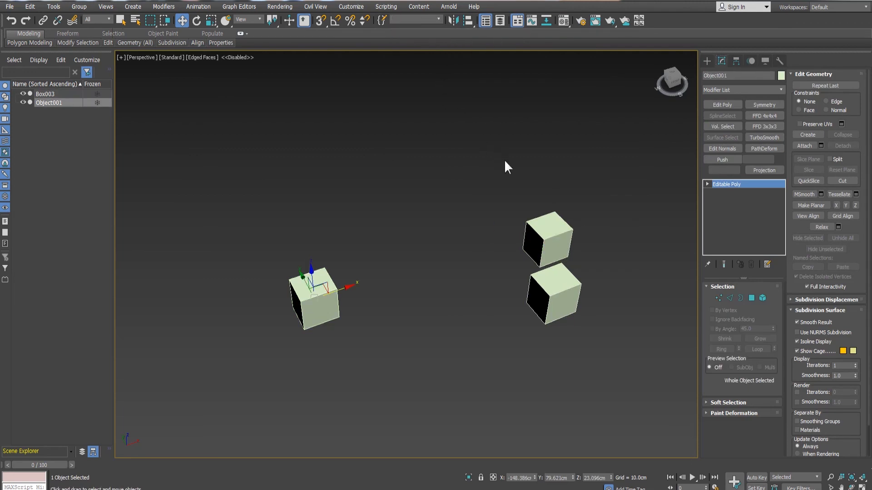
{"action": "left_click", "coordinate": [494, 168]}
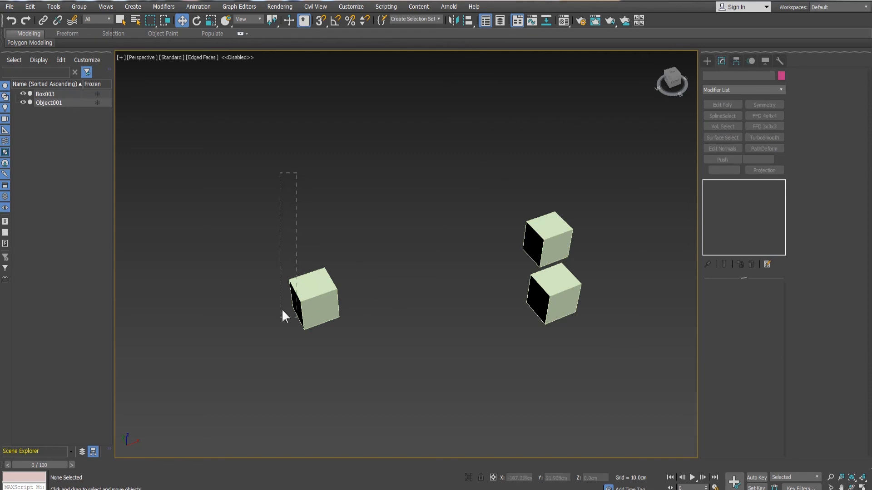
Step: Select the single cube Object001, mirror it about the X axis with No Clone, and deselect it
{"action": "left_click_drag", "start_coordinate": [282, 316], "coordinate": [283, 316]}
{"action": "left_click", "coordinate": [453, 20]}
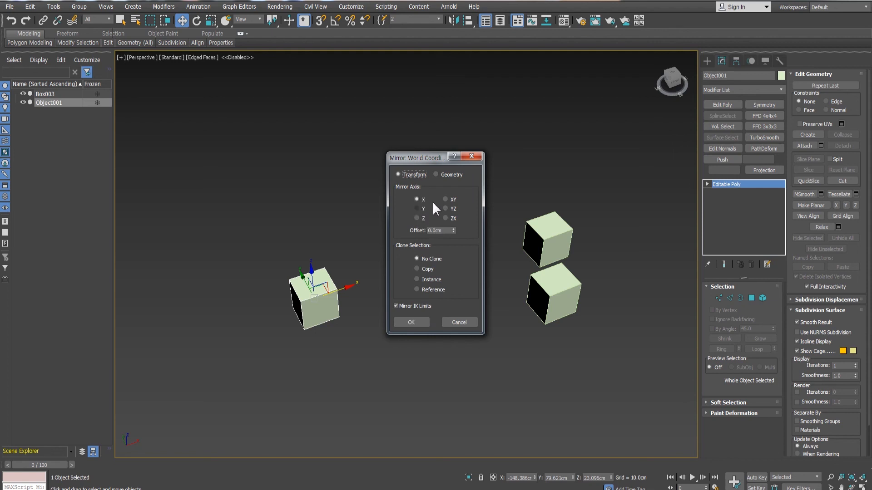
{"action": "left_click", "coordinate": [413, 322]}
{"action": "scroll", "coordinate": [388, 230], "scroll_direction": "down", "scroll_amount": 2}
{"action": "middle_click_drag", "start_coordinate": [417, 222], "coordinate": [428, 268]}
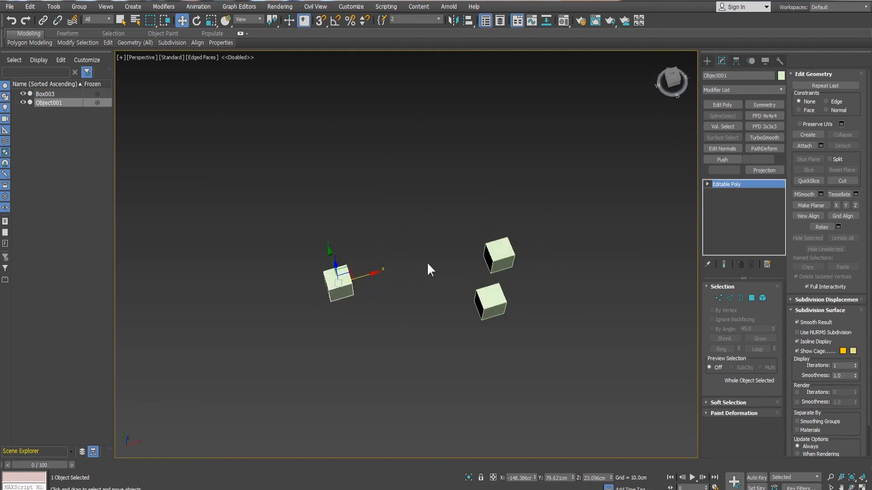
{"action": "left_click_drag", "start_coordinate": [284, 224], "coordinate": [366, 274]}
{"action": "left_click", "coordinate": [432, 280]}
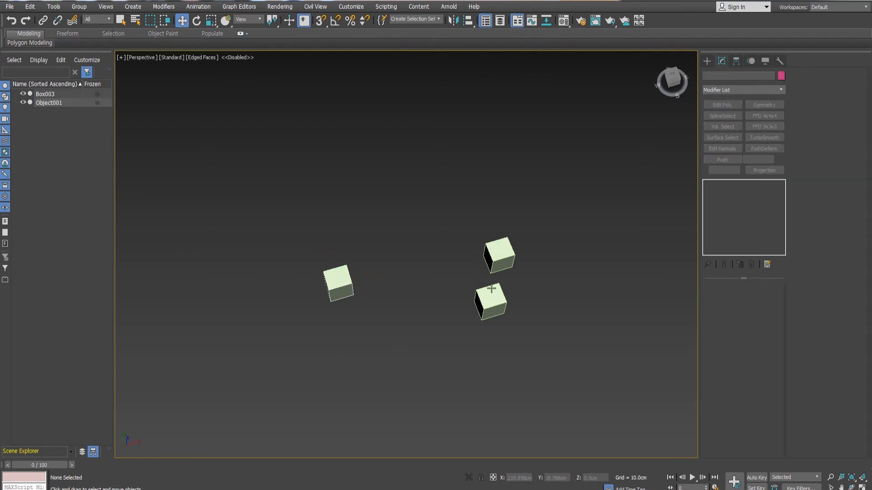
Step: Raise the two upper vertices on one side of Object001 to give the cube a steeply sloped top, and leave the object selected
{"action": "scroll", "coordinate": [492, 289], "scroll_direction": "up", "scroll_amount": 4}
{"action": "left_click", "coordinate": [352, 268]}
{"action": "middle_click_drag", "start_coordinate": [527, 227], "coordinate": [511, 191], "text": "alt"}
{"action": "left_click", "coordinate": [546, 272]}
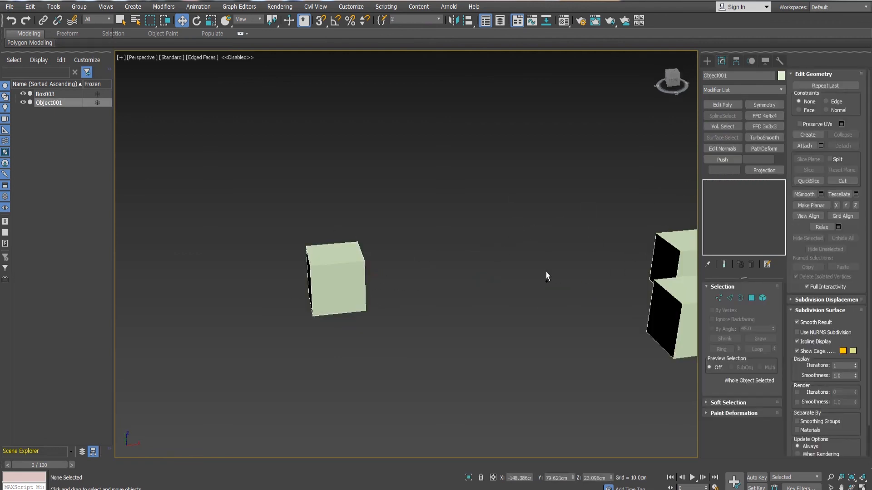
{"action": "key", "text": "ctrl+z"}
{"action": "left_click", "coordinate": [719, 298]}
{"action": "left_click_drag", "start_coordinate": [382, 197], "coordinate": [356, 280]}
{"action": "left_click_drag", "start_coordinate": [361, 223], "coordinate": [361, 148]}
{"action": "left_click", "coordinate": [719, 298]}
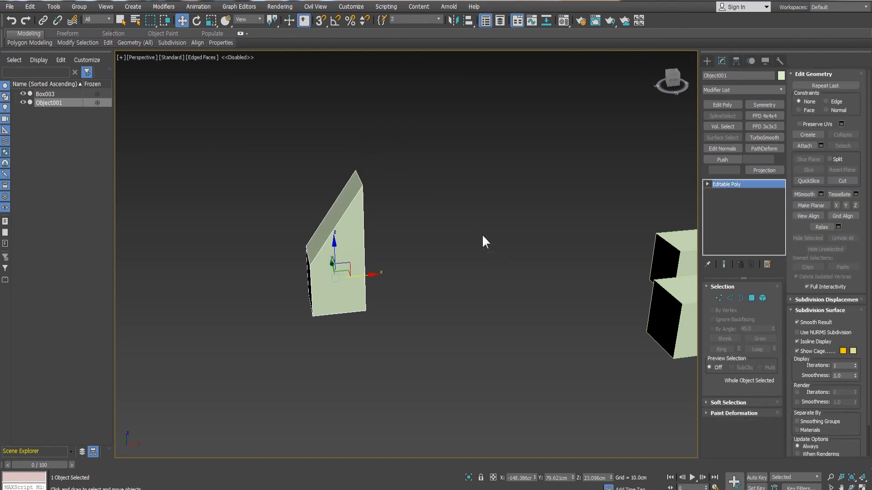
{"action": "left_click", "coordinate": [481, 234]}
{"action": "left_click", "coordinate": [342, 259]}
Step: Mirror the sloped Object001 about the X axis as an Instance, previewing the Z axis and the other clone types
{"action": "left_click", "coordinate": [452, 20]}
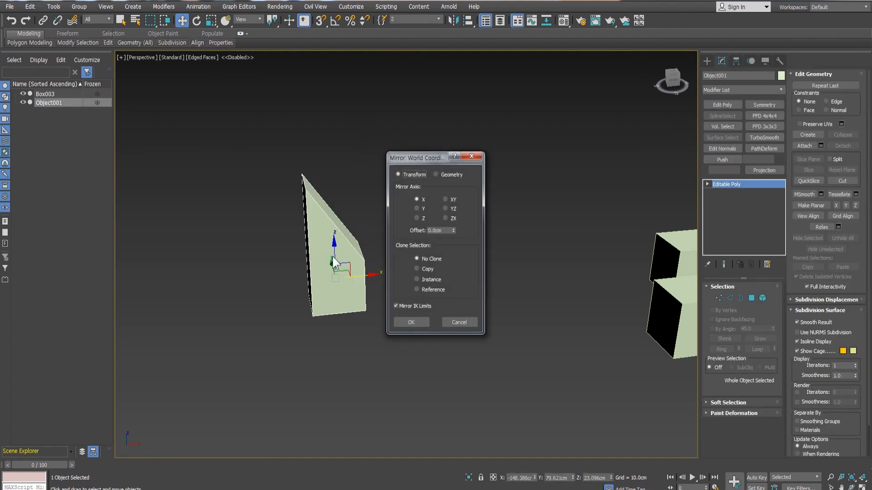
{"action": "left_click", "coordinate": [415, 217]}
{"action": "left_click", "coordinate": [415, 200]}
{"action": "left_click", "coordinate": [431, 269]}
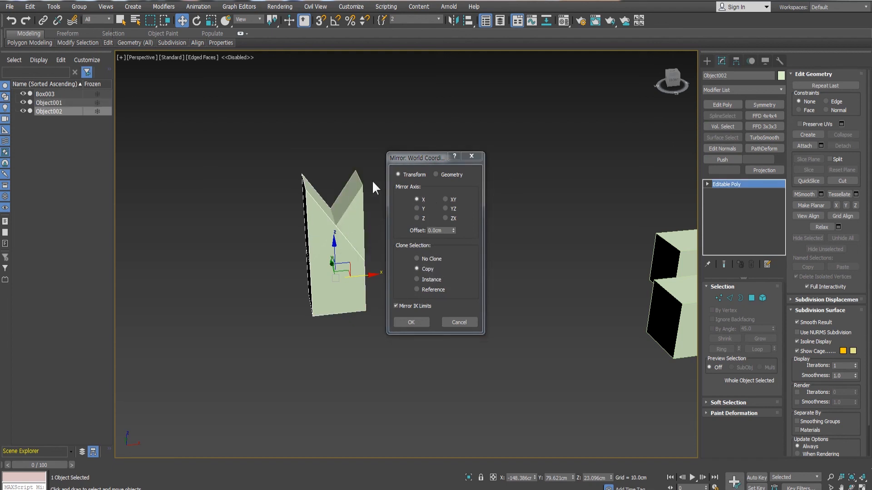
{"action": "left_click", "coordinate": [426, 279]}
{"action": "left_click", "coordinate": [429, 290]}
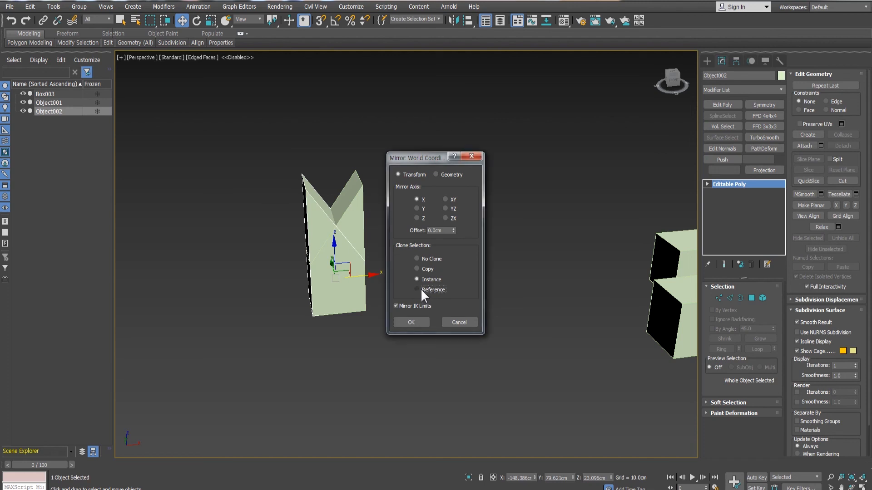
{"action": "left_click", "coordinate": [429, 280]}
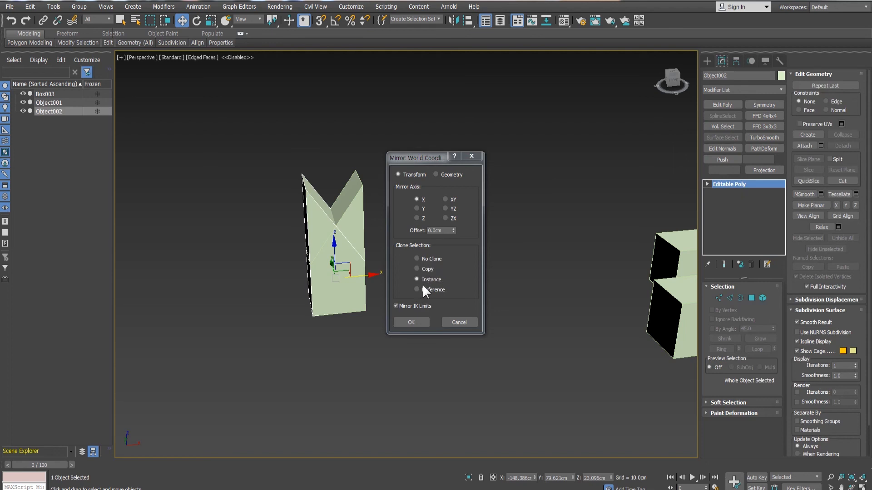
{"action": "left_click", "coordinate": [412, 322]}
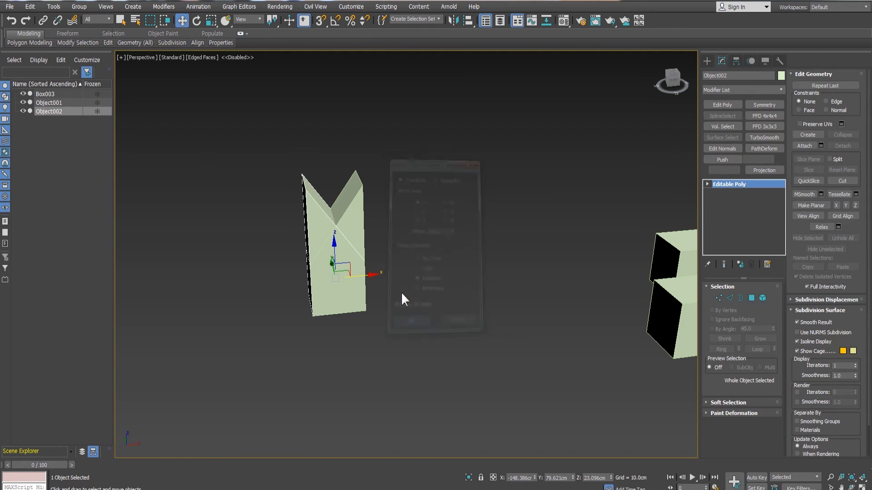
Step: Try lowering and raising one peak vertex of the mirrored instance, and undo the vertex moves
{"action": "left_click", "coordinate": [716, 299]}
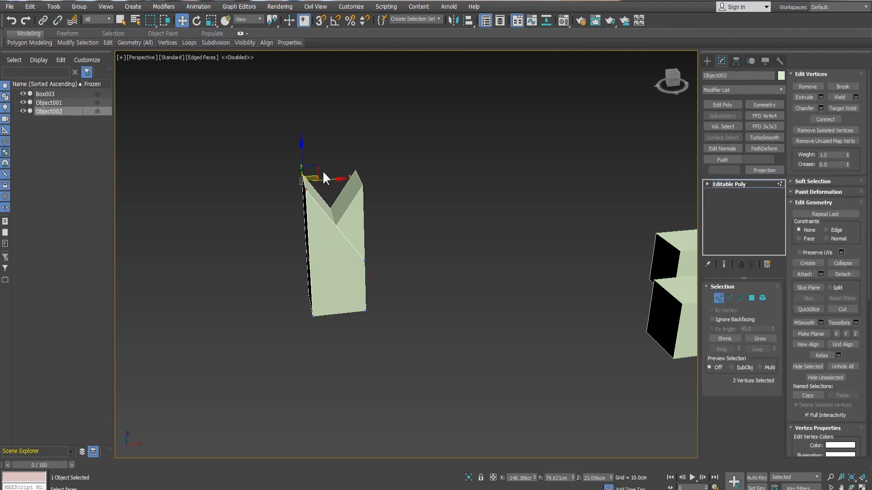
{"action": "left_click", "coordinate": [303, 189]}
{"action": "middle_click_drag", "start_coordinate": [227, 186], "coordinate": [239, 190], "text": "alt"}
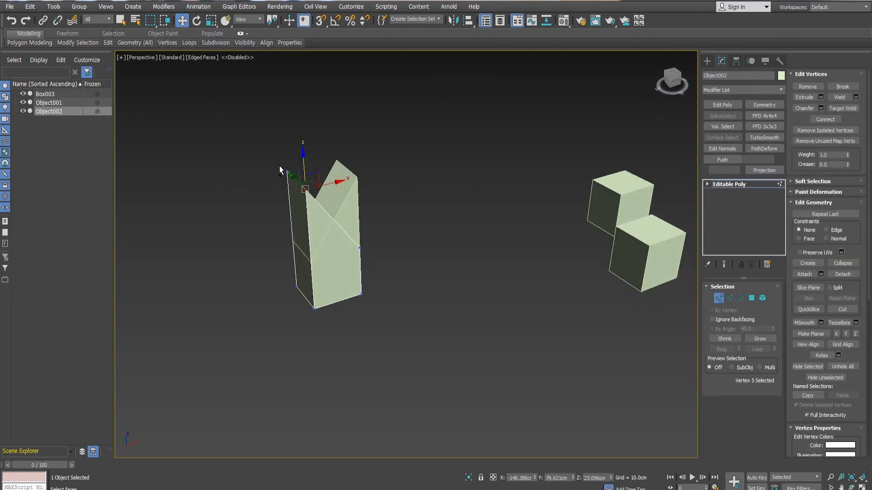
{"action": "left_click_drag", "start_coordinate": [303, 161], "coordinate": [307, 220]}
{"action": "middle_click_drag", "start_coordinate": [331, 233], "coordinate": [356, 218], "text": "alt"}
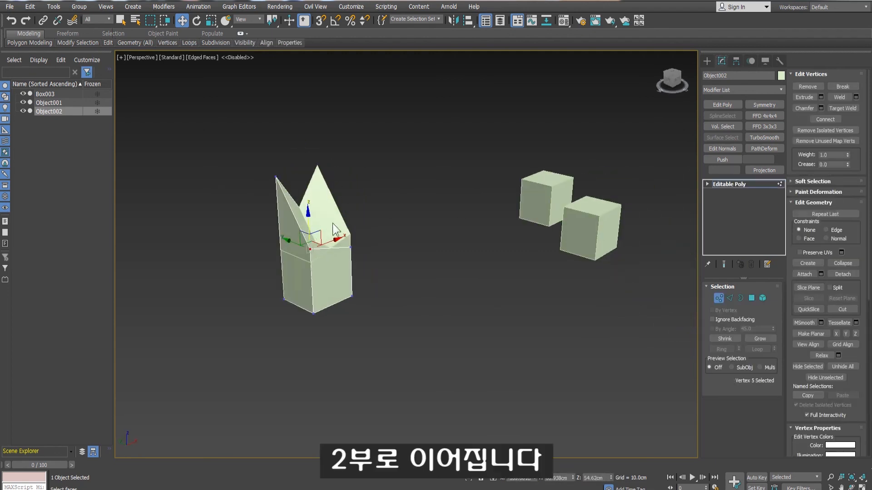
{"action": "left_click_drag", "start_coordinate": [309, 213], "coordinate": [317, 85]}
{"action": "key", "text": "ctrl+z"}
{"action": "key", "text": "shift+z"}
{"action": "key", "text": "ctrl+z"}
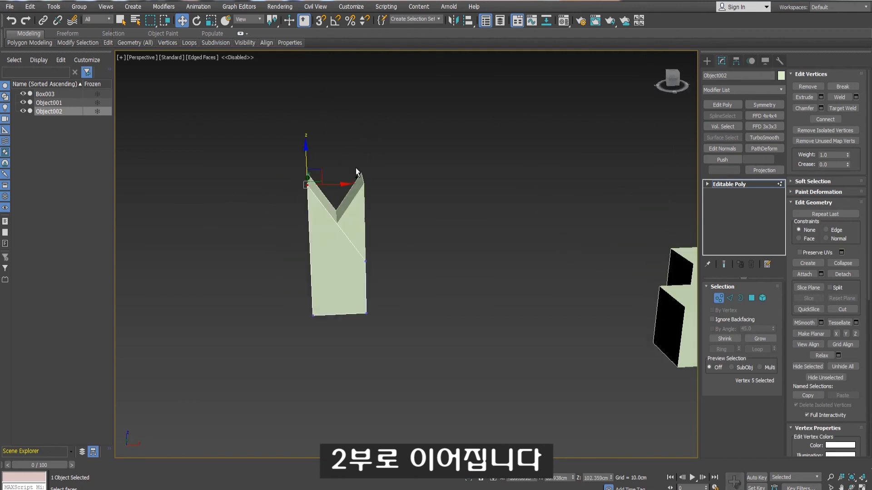
Step: Leave vertex editing, delete the mirrored instance Object002, and select Object001
{"action": "left_click", "coordinate": [718, 298]}
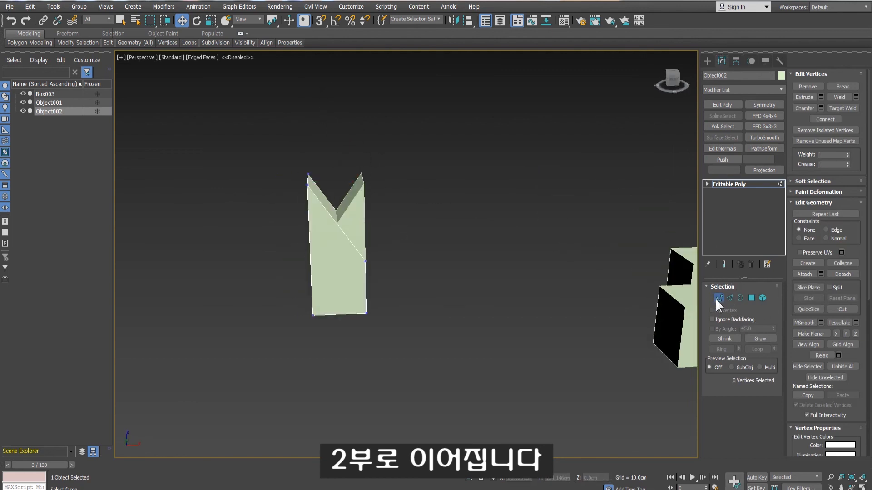
{"action": "left_click", "coordinate": [421, 173]}
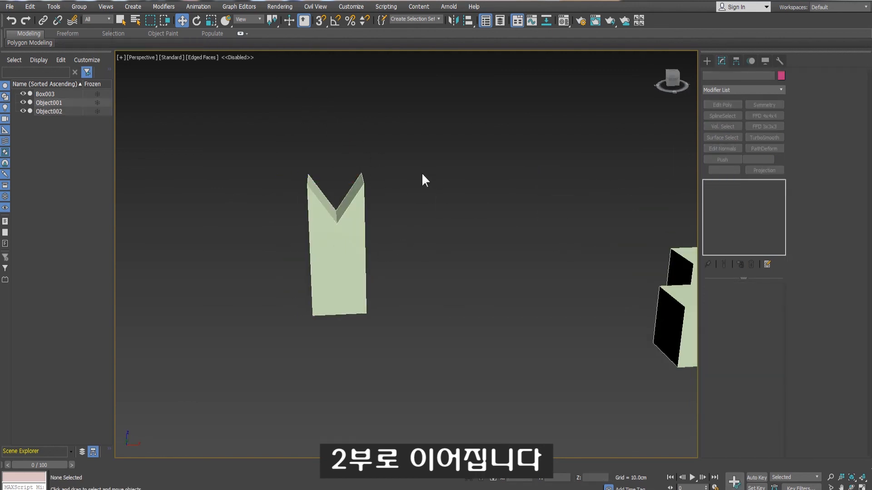
{"action": "left_click_drag", "start_coordinate": [173, 428], "coordinate": [174, 429]}
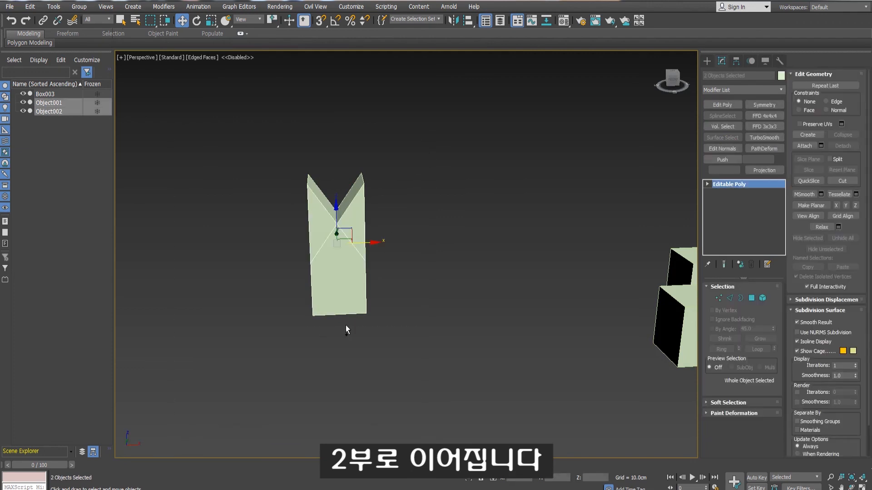
{"action": "left_click", "coordinate": [345, 325]}
{"action": "left_click", "coordinate": [354, 307]}
{"action": "key", "text": "Delete"}
{"action": "left_click", "coordinate": [361, 307]}
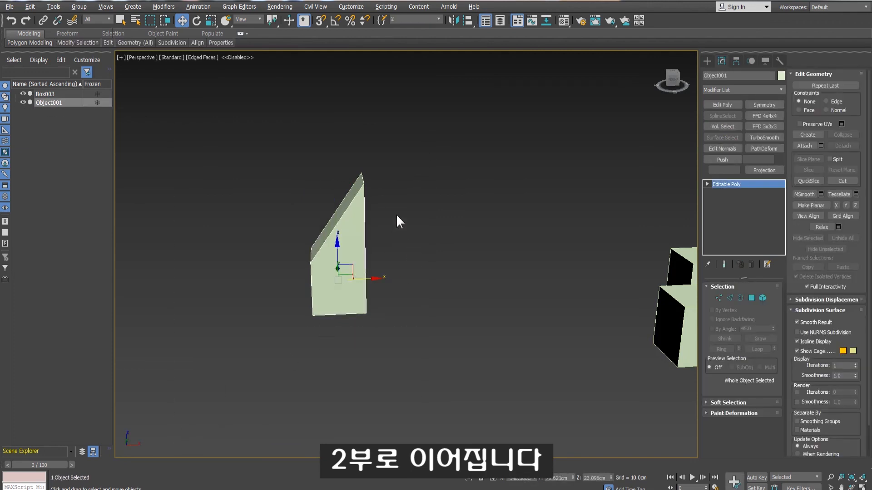
{"action": "middle_click_drag", "start_coordinate": [399, 220], "coordinate": [373, 248], "text": "alt"}
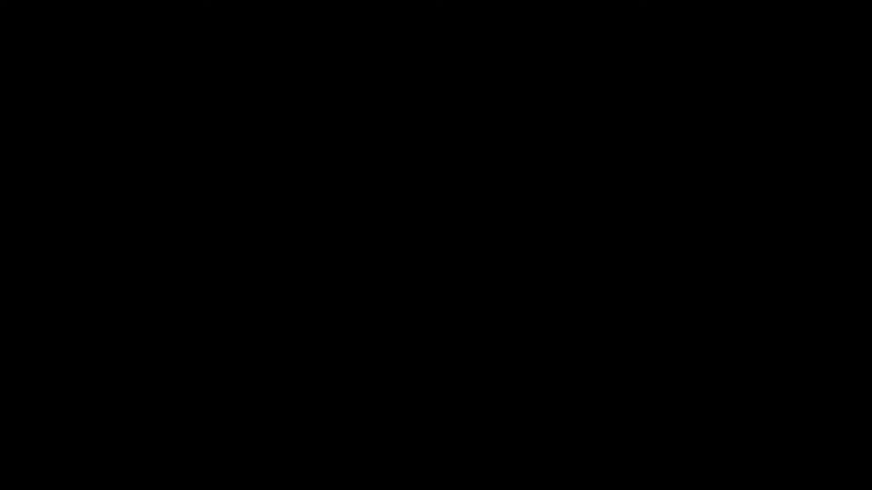